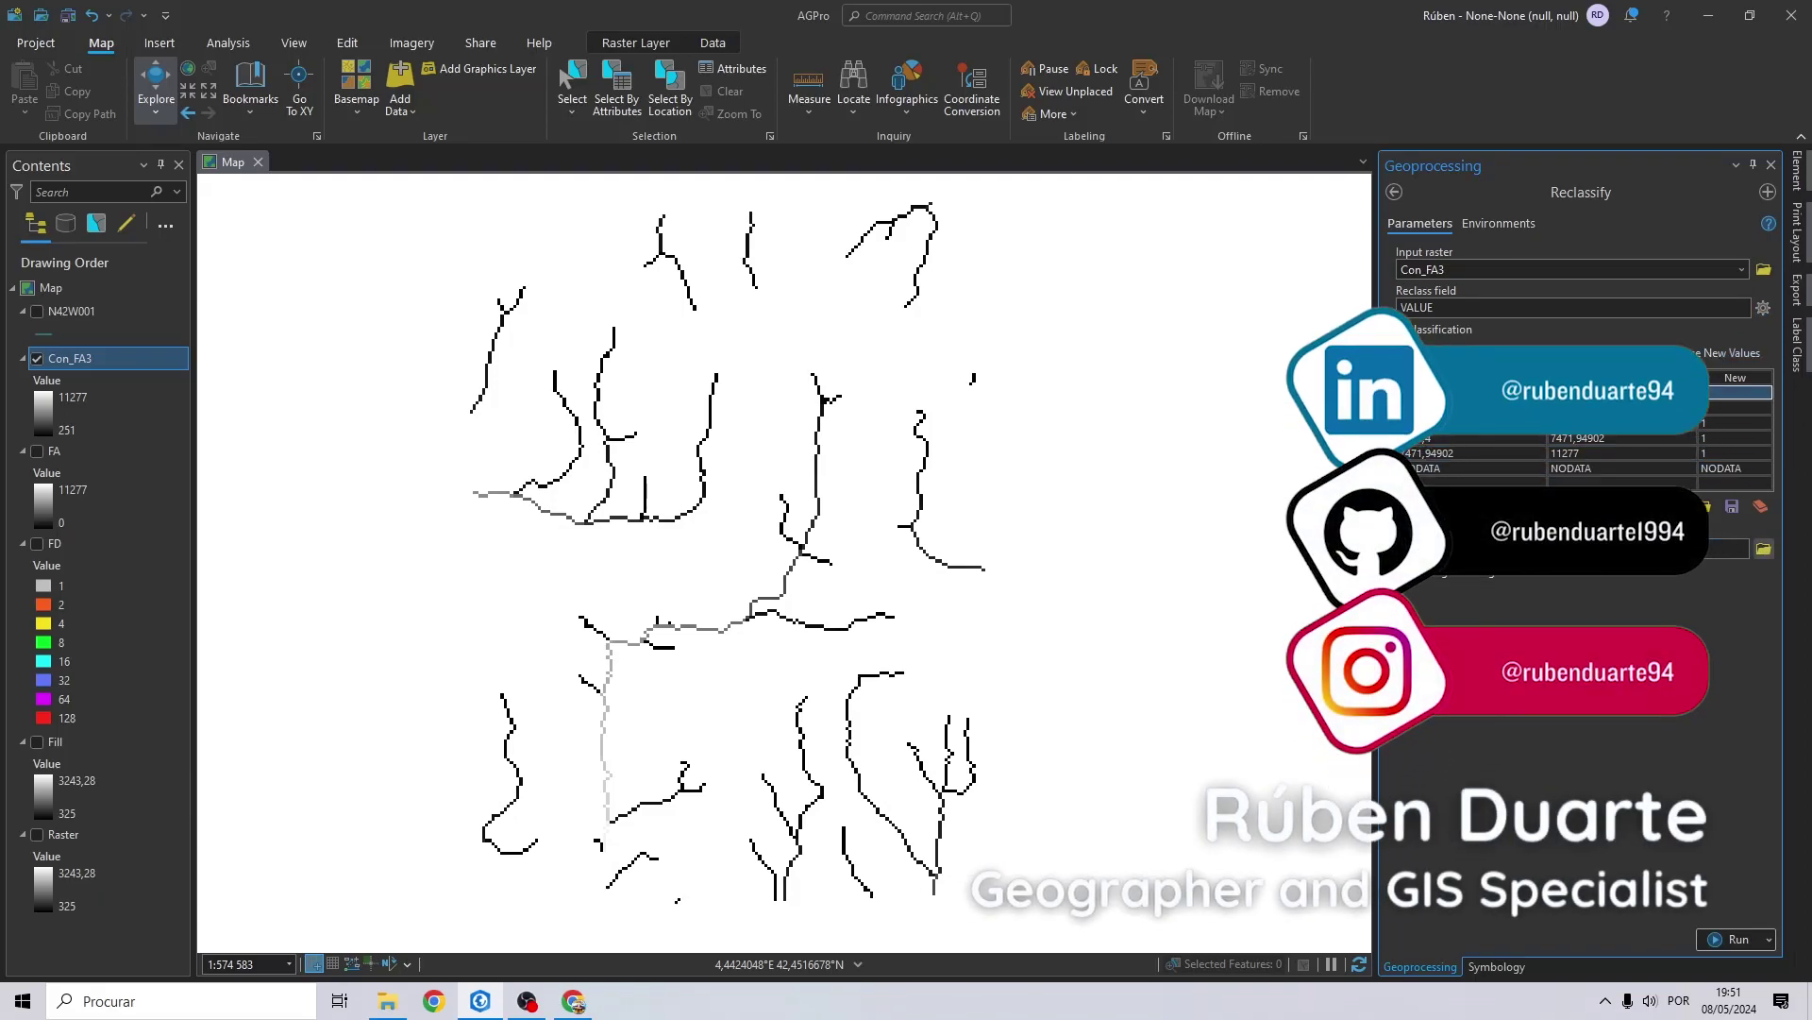
Run Reclassify on Con_FA3 to create the Rec raster.
click(1763, 548)
double_click(620, 398)
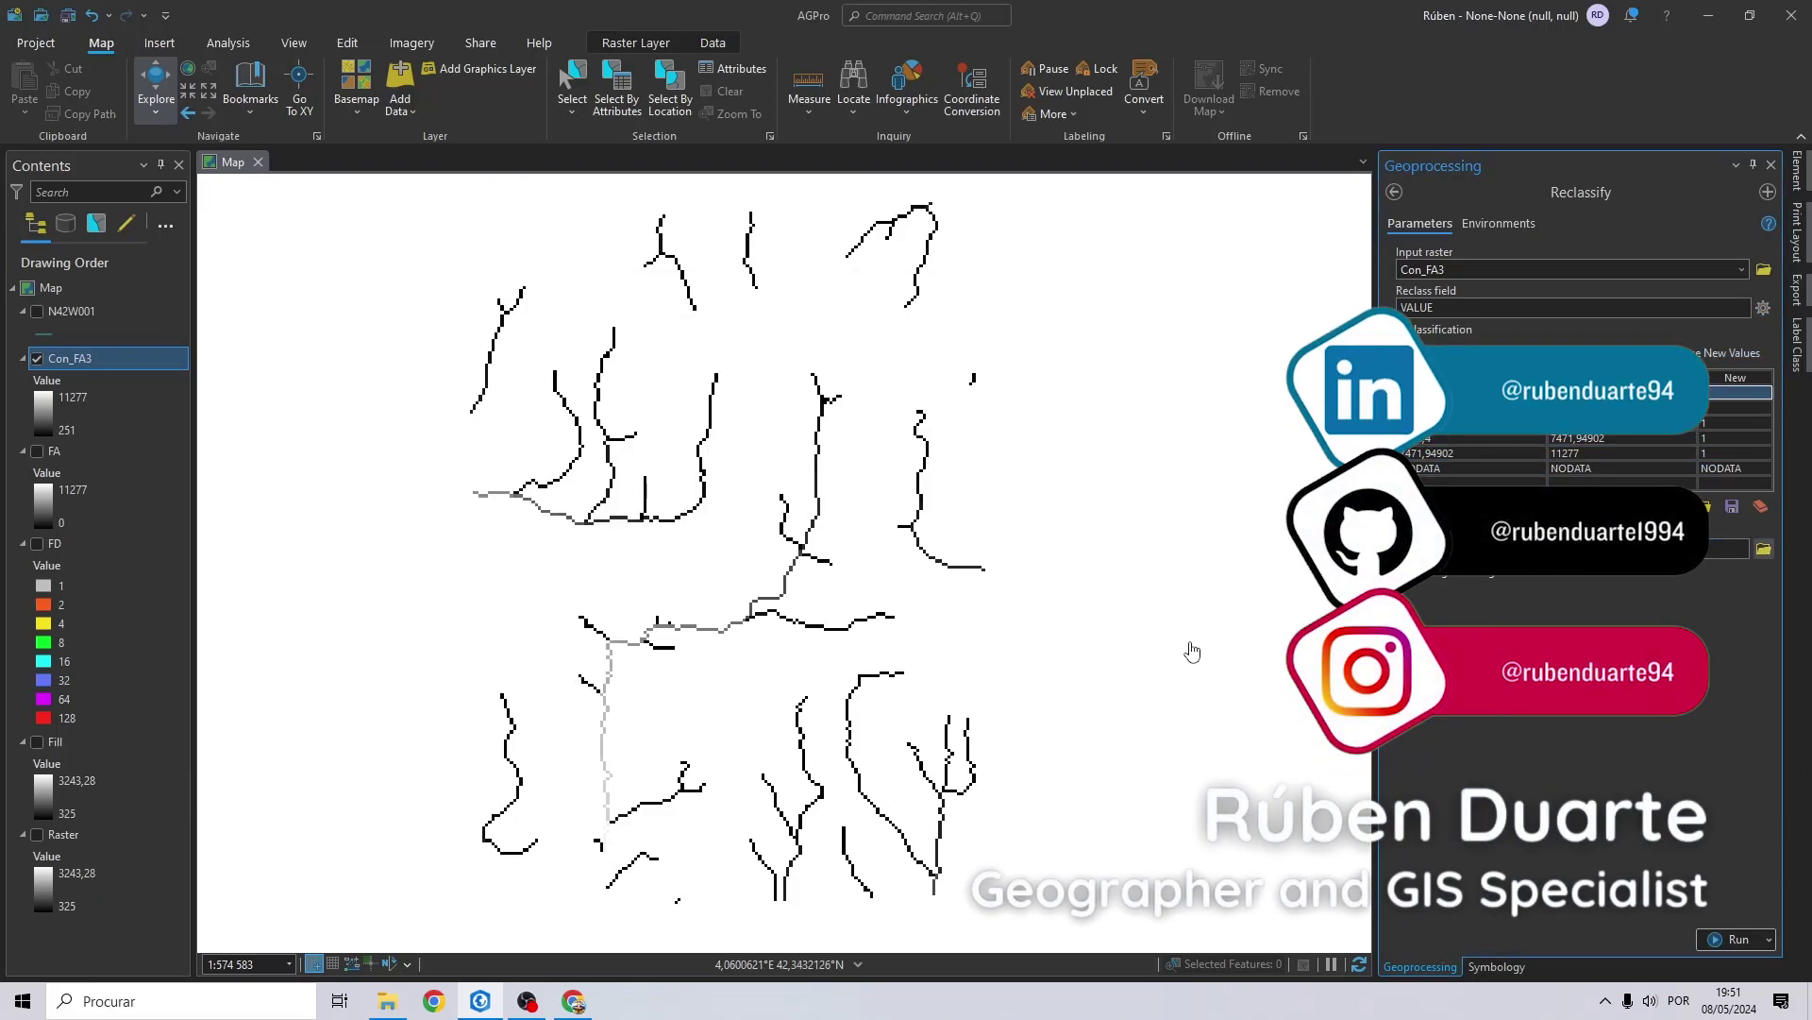
click(1499, 222)
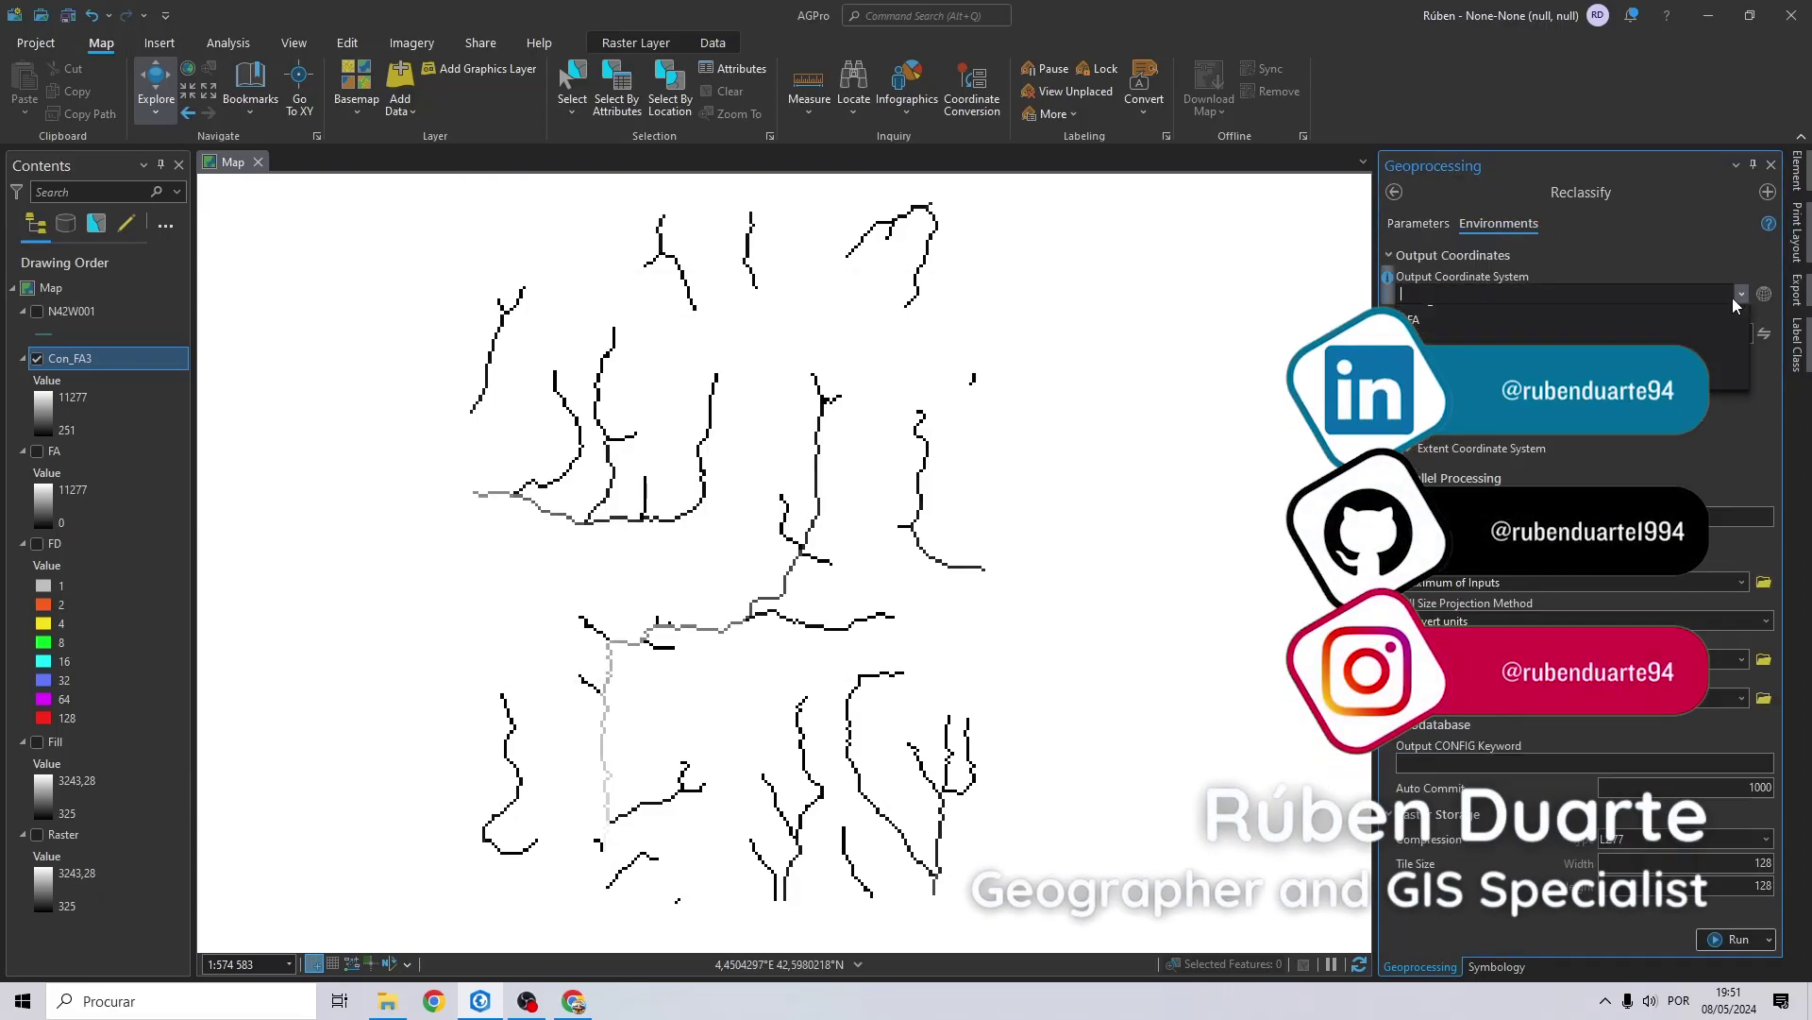
click(1538, 420)
click(1454, 466)
click(1737, 939)
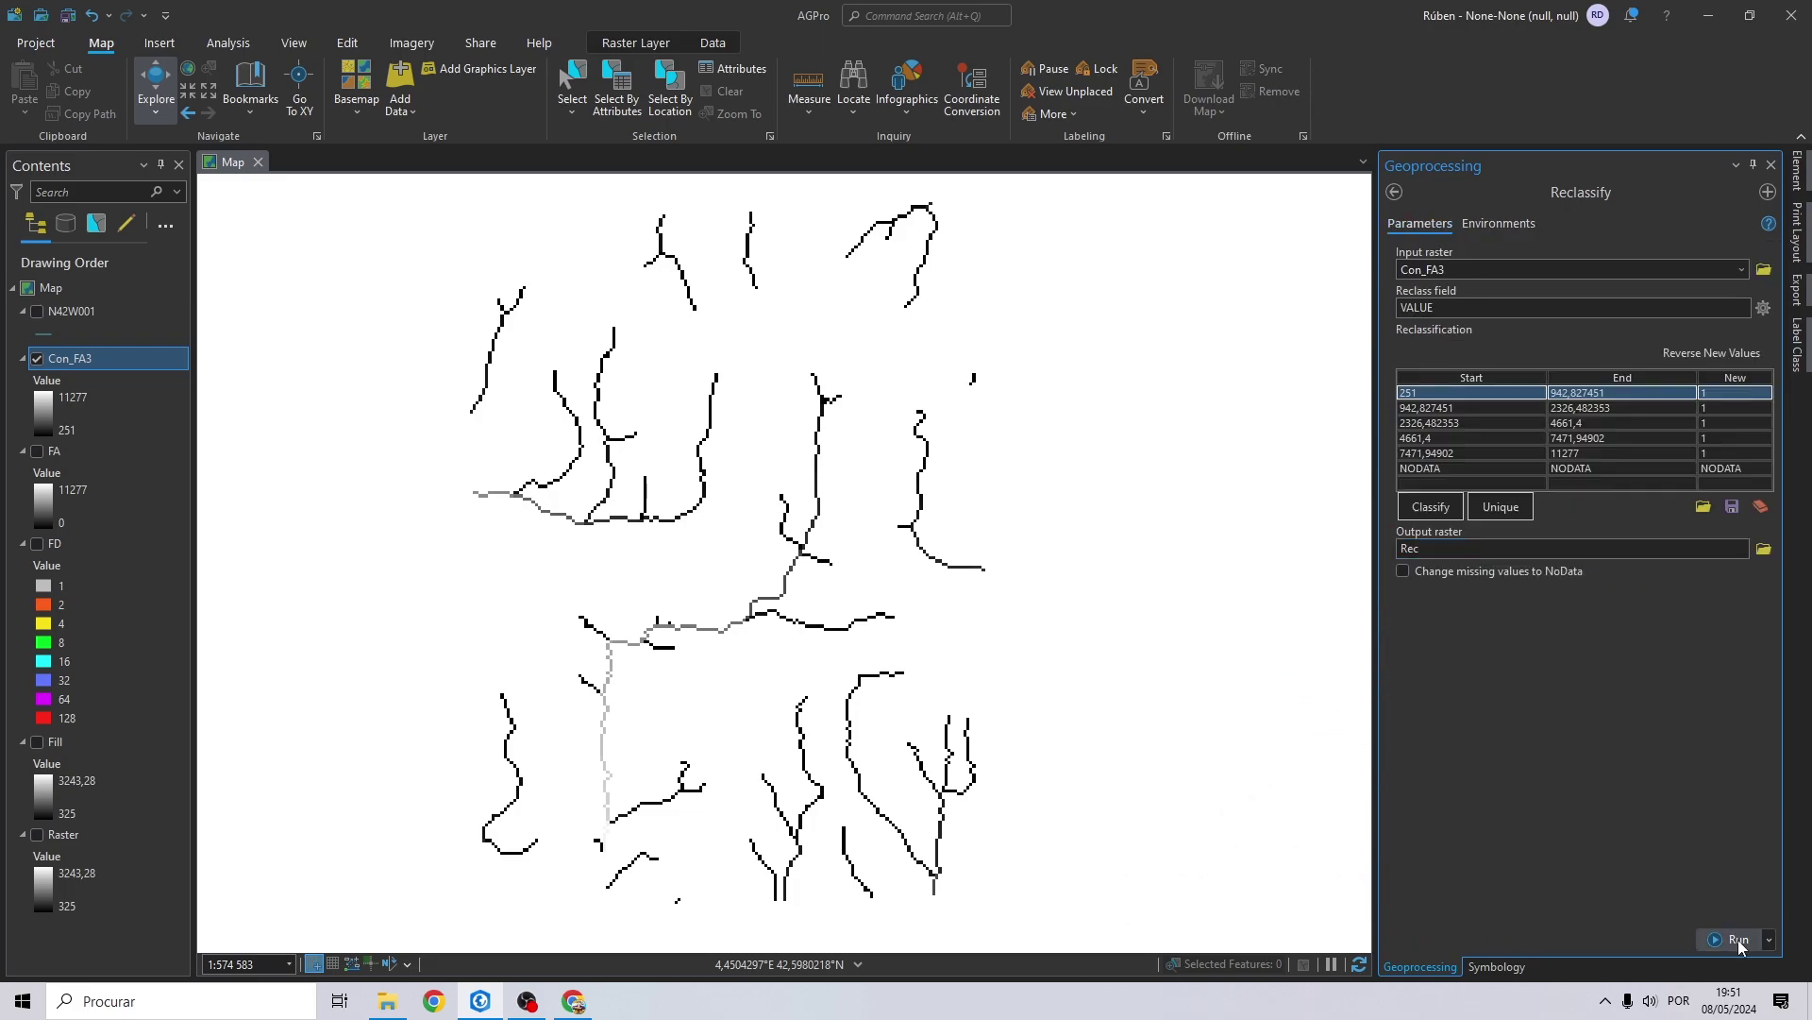
Set up Stream to Feature with Rec and FD as flow direction, output Stream.shp.
click(37, 423)
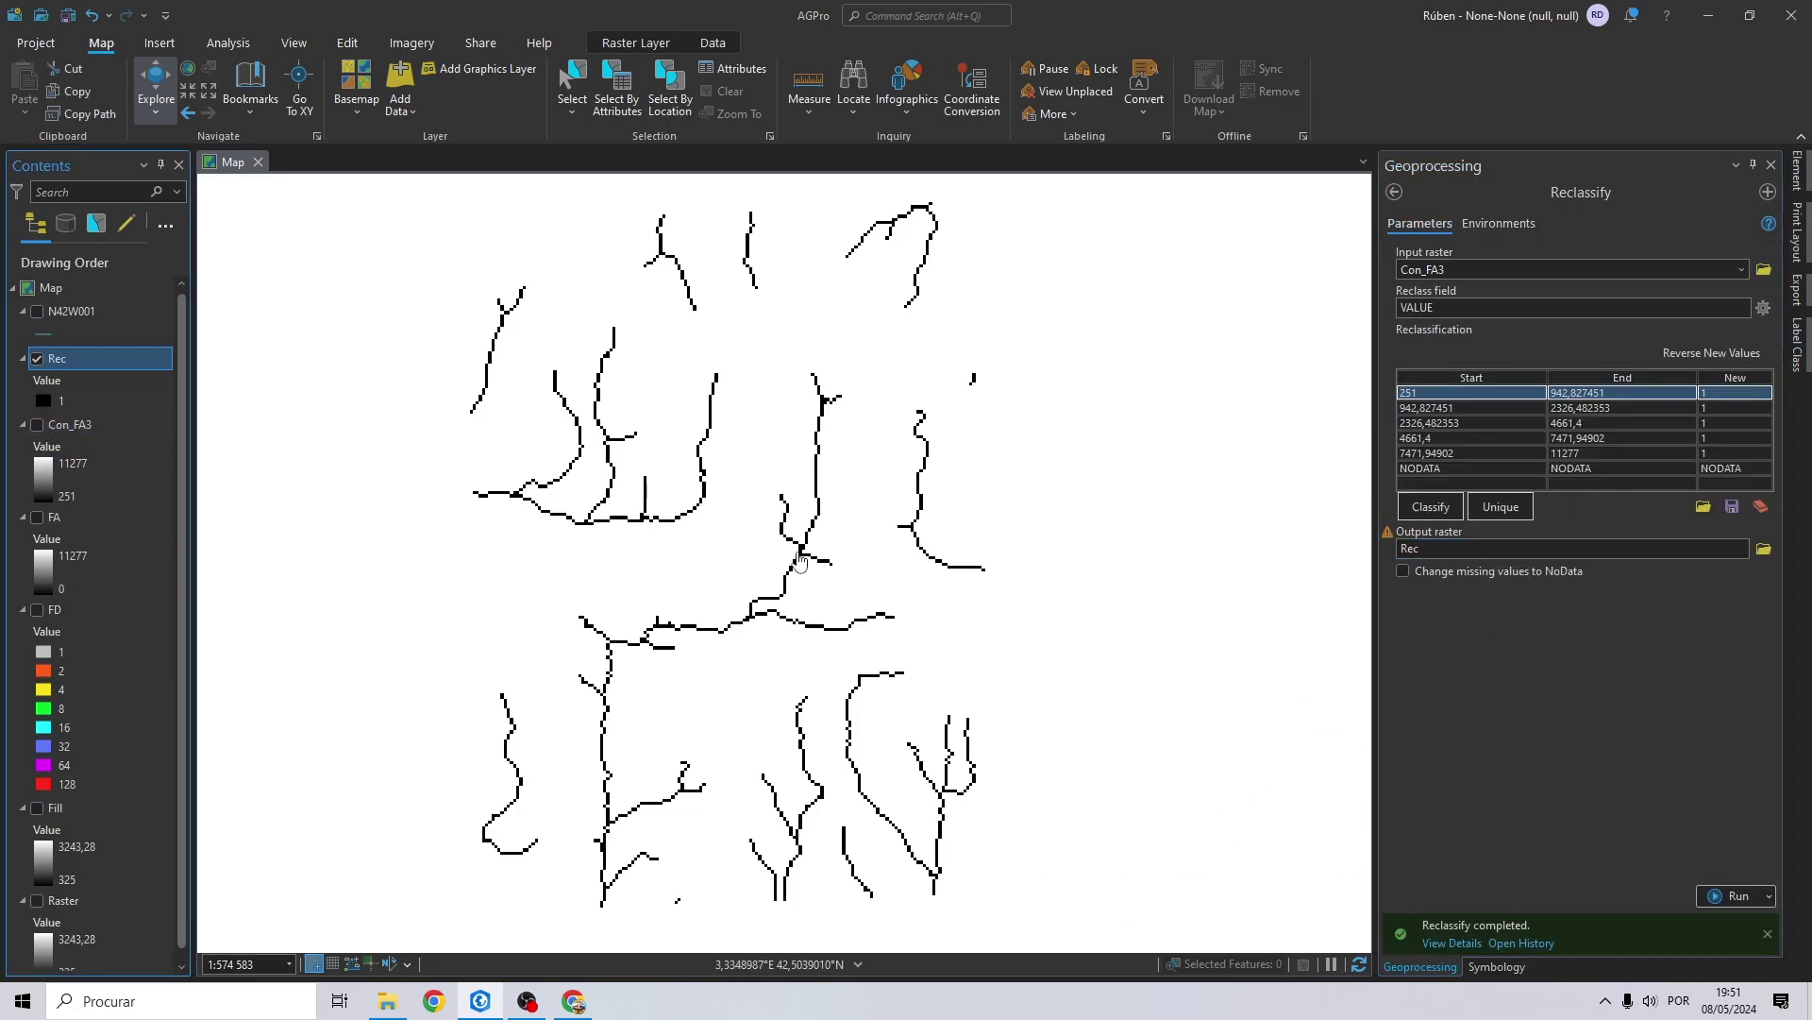
click(1394, 192)
text(stream to)
click(1435, 226)
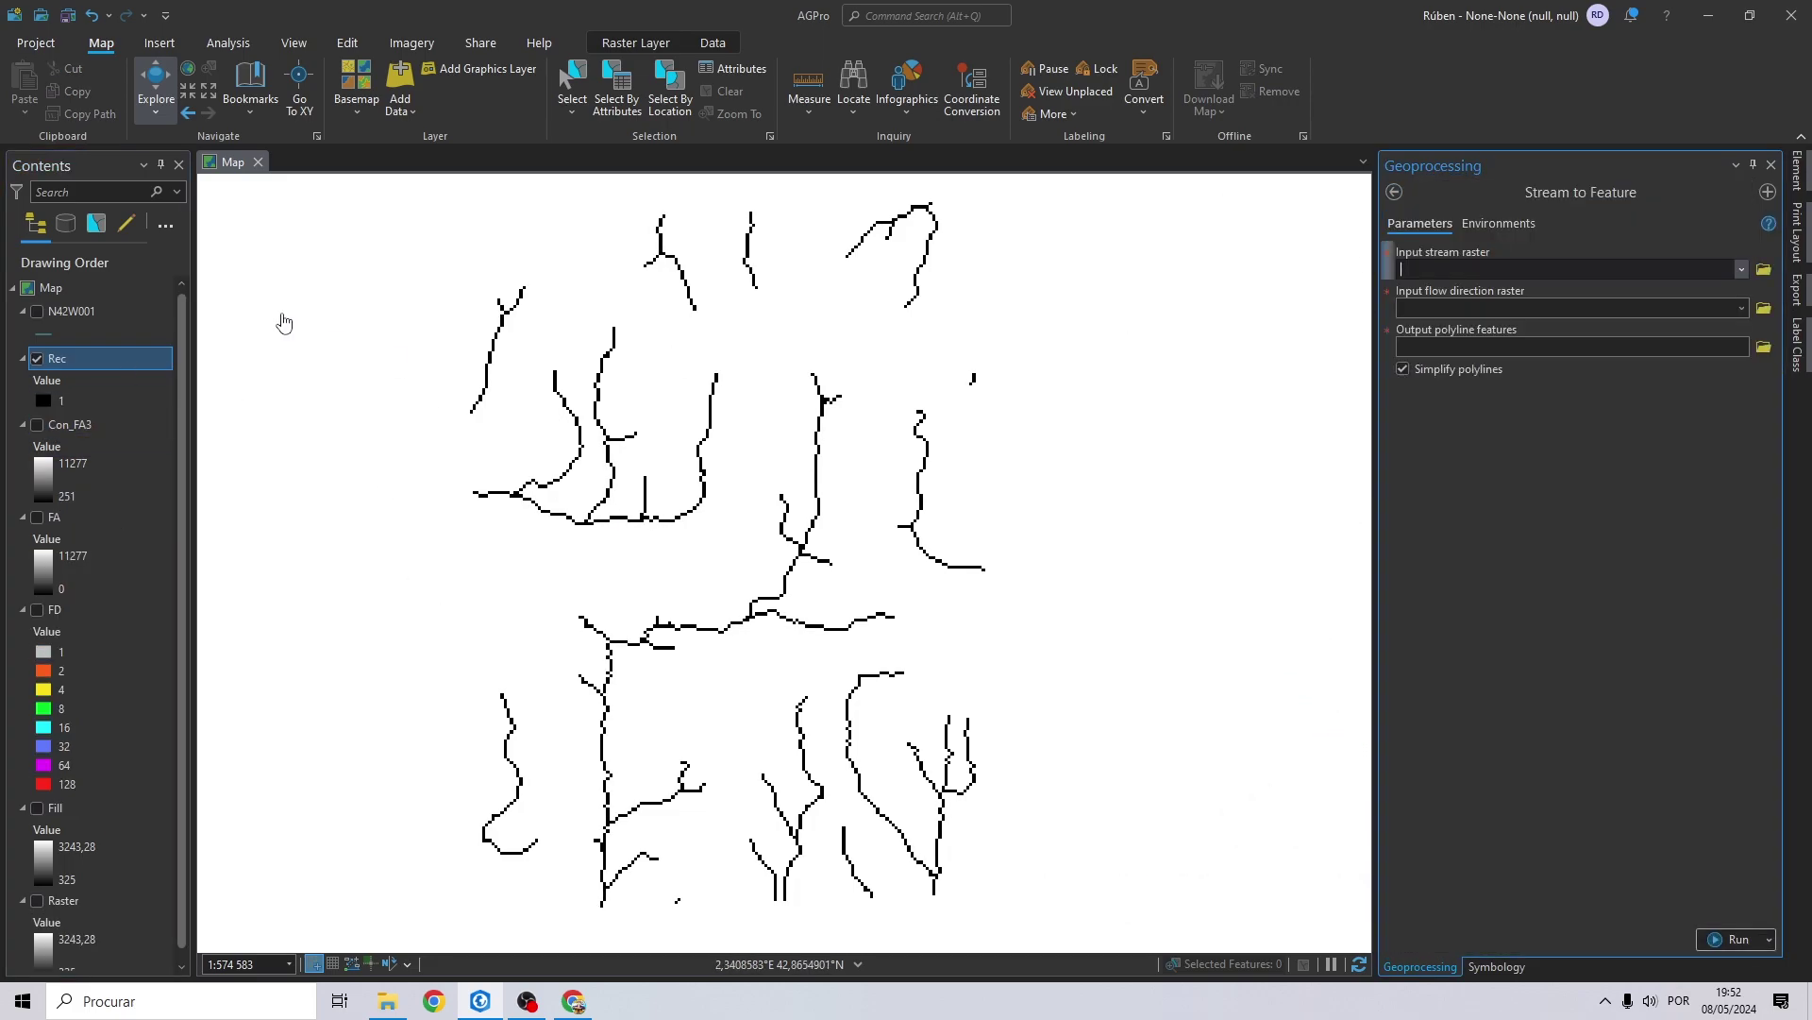
drag(54, 609, 1567, 309)
click(1763, 347)
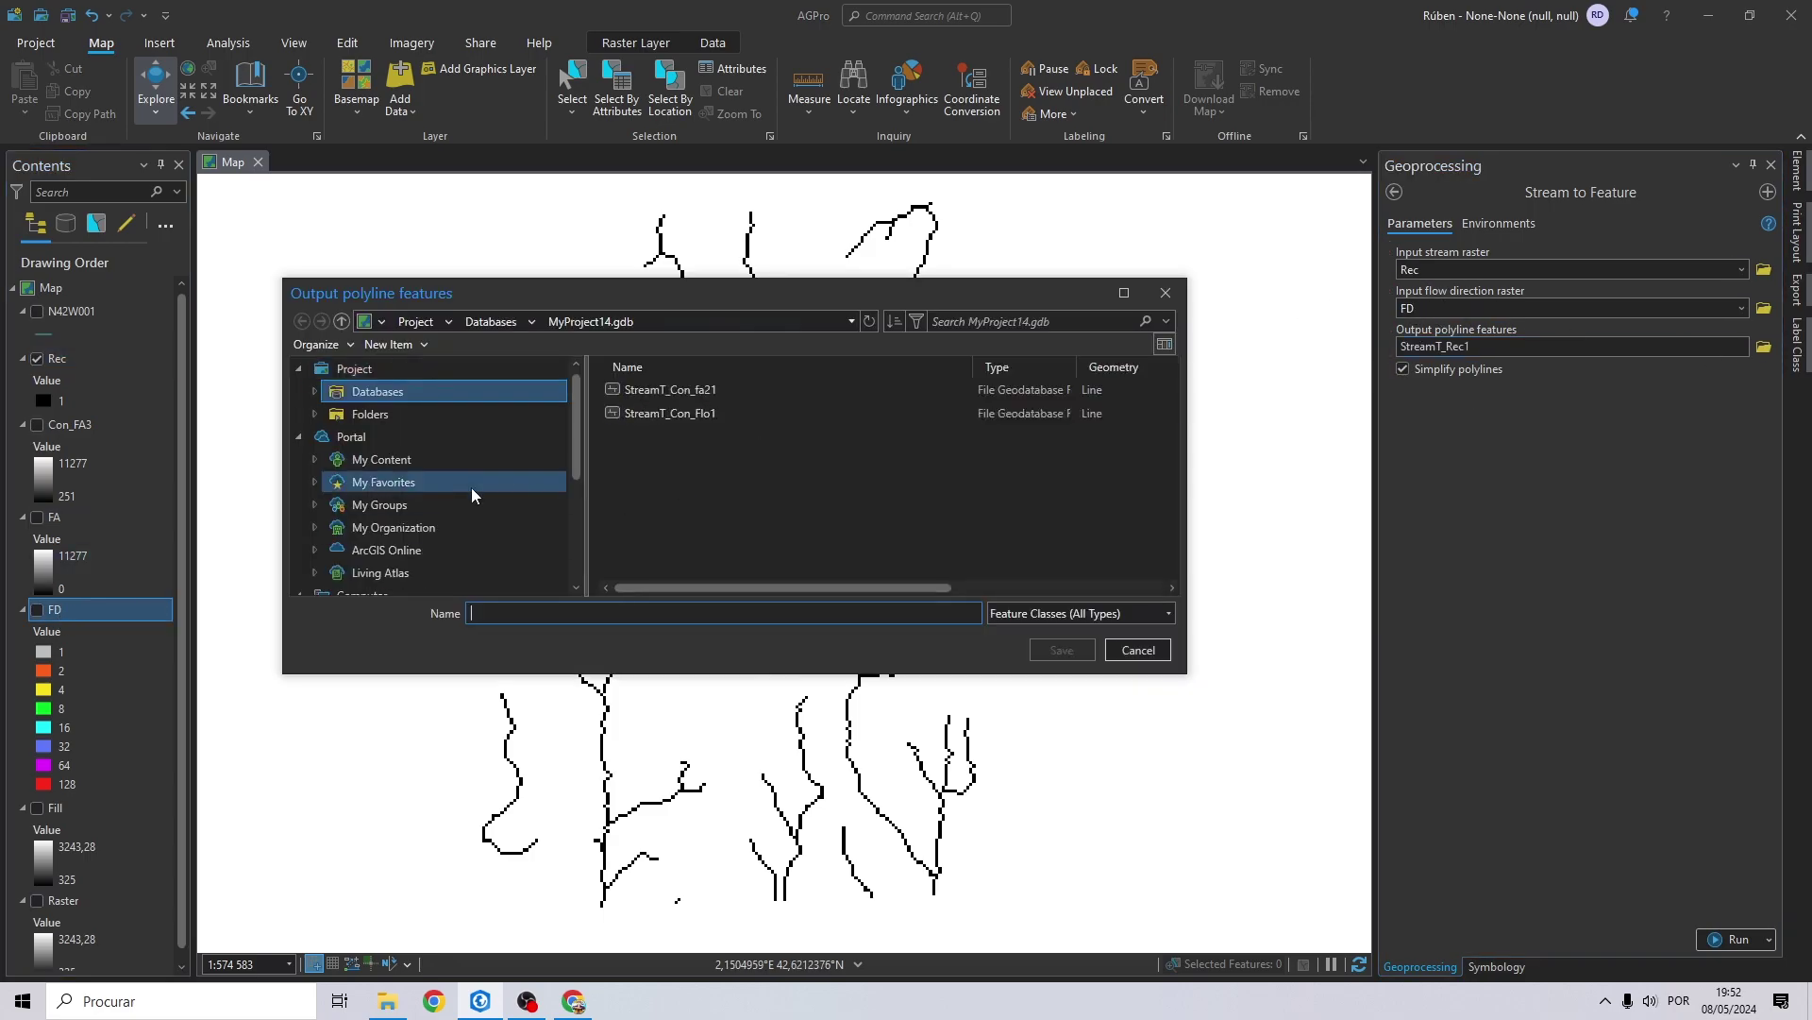
click(378, 511)
double_click(661, 389)
click(1062, 649)
Review Stream to Feature's environment settings and run it to create the stream polylines.
click(1499, 223)
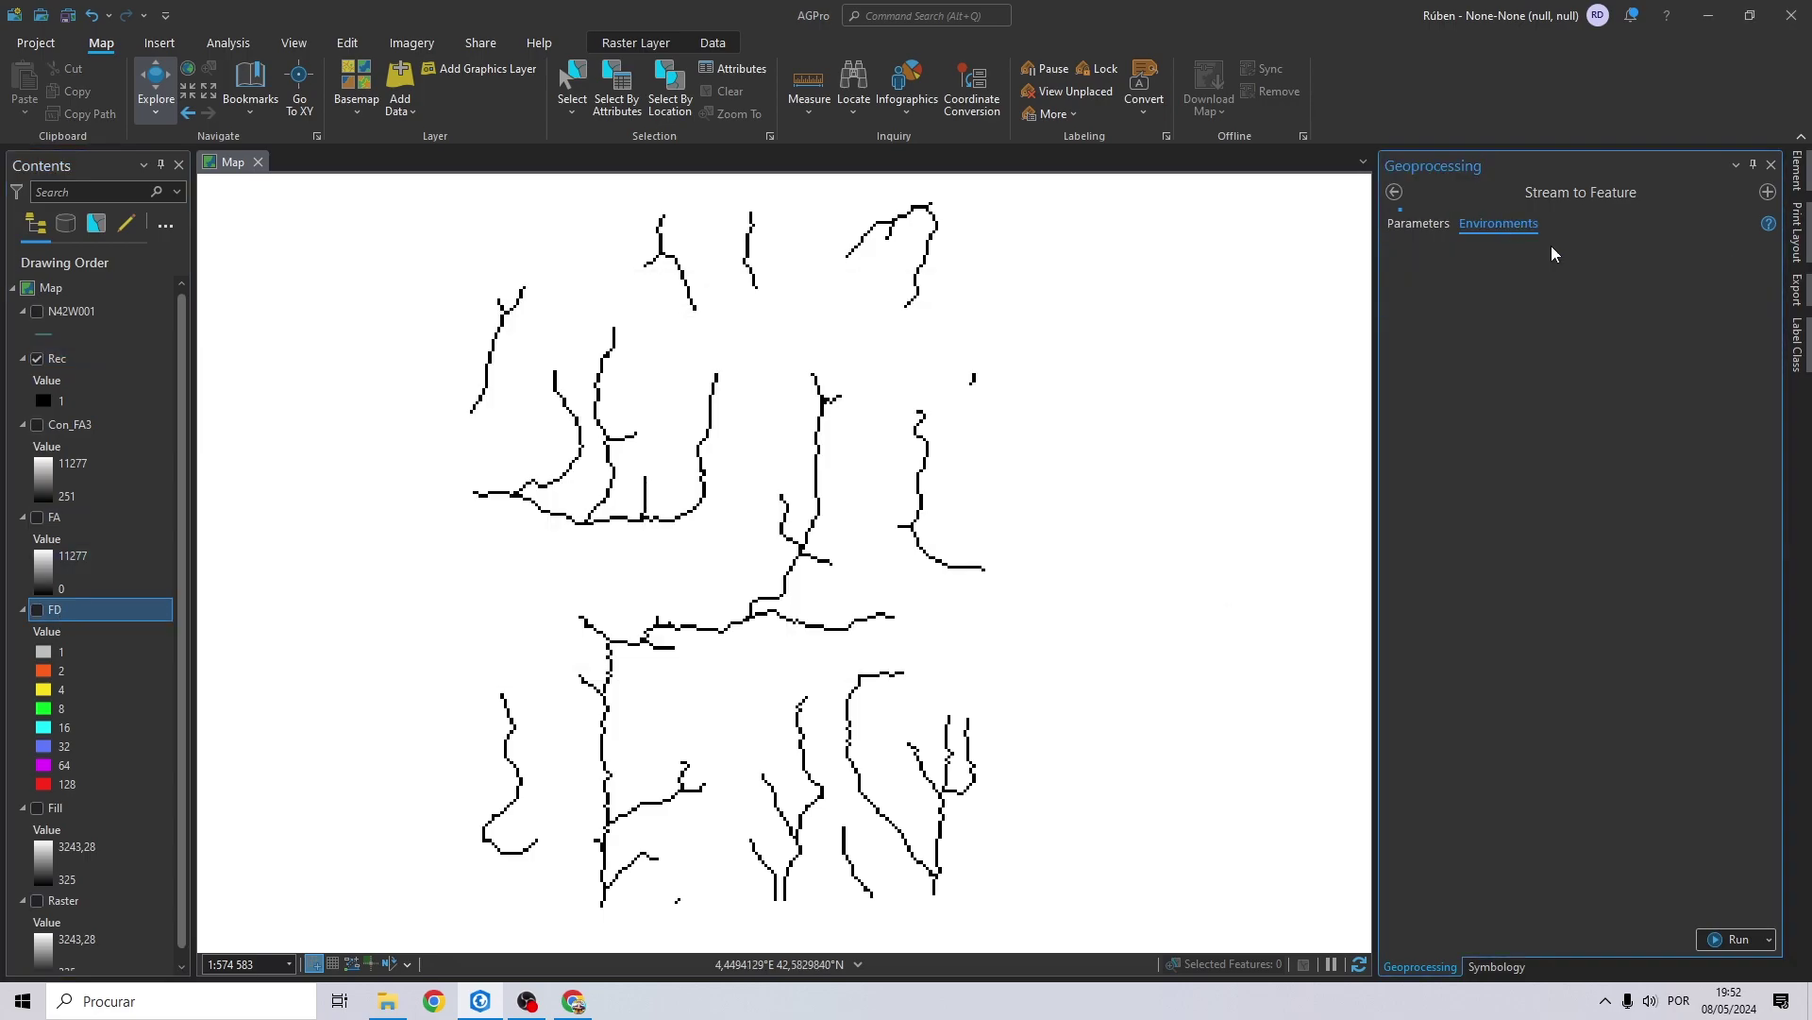
scroll(1567, 567, down, 1)
click(1567, 471)
click(1435, 444)
click(1419, 222)
click(1732, 938)
Hide Rec and show the elevation Raster with a green-yellow-red colour ramp.
click(38, 405)
scroll(94, 661, down, 3)
click(76, 816)
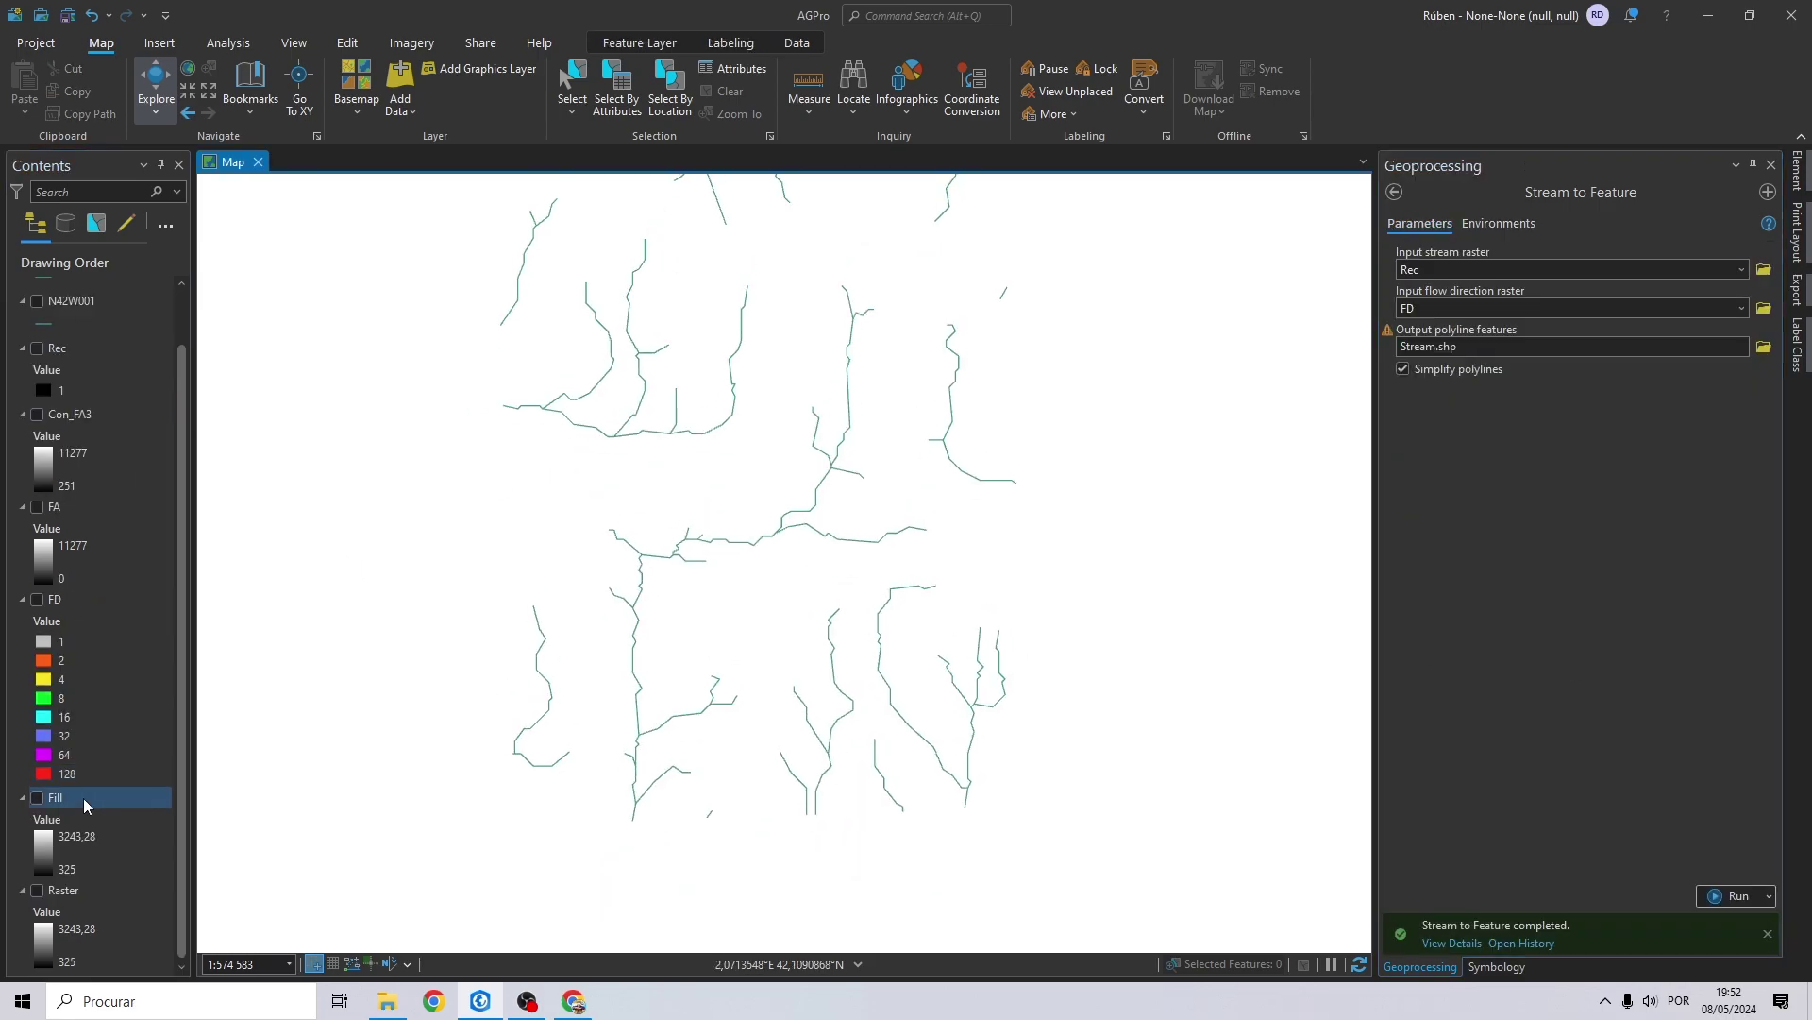
click(38, 762)
click(1768, 307)
click(1618, 465)
scroll(95, 849, up, 1)
click(44, 334)
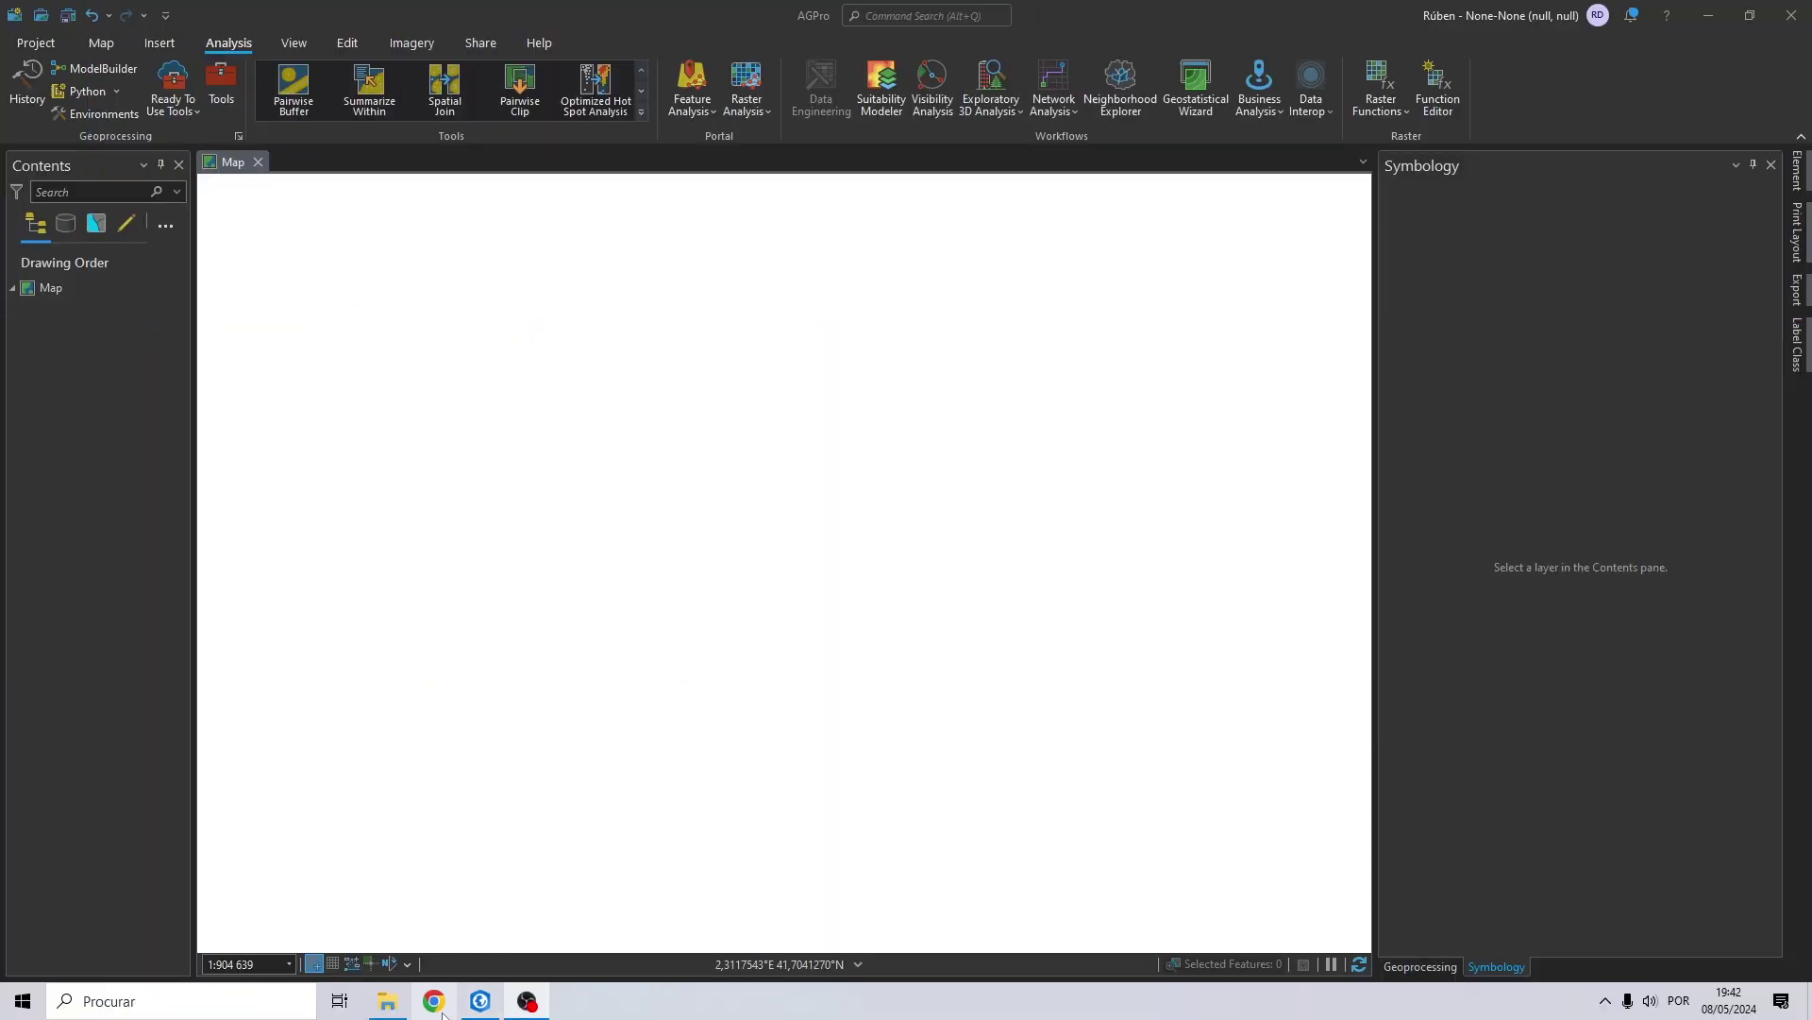
Open a new Chrome window and go to opendem.info's SRTM download page.
click(435, 1002)
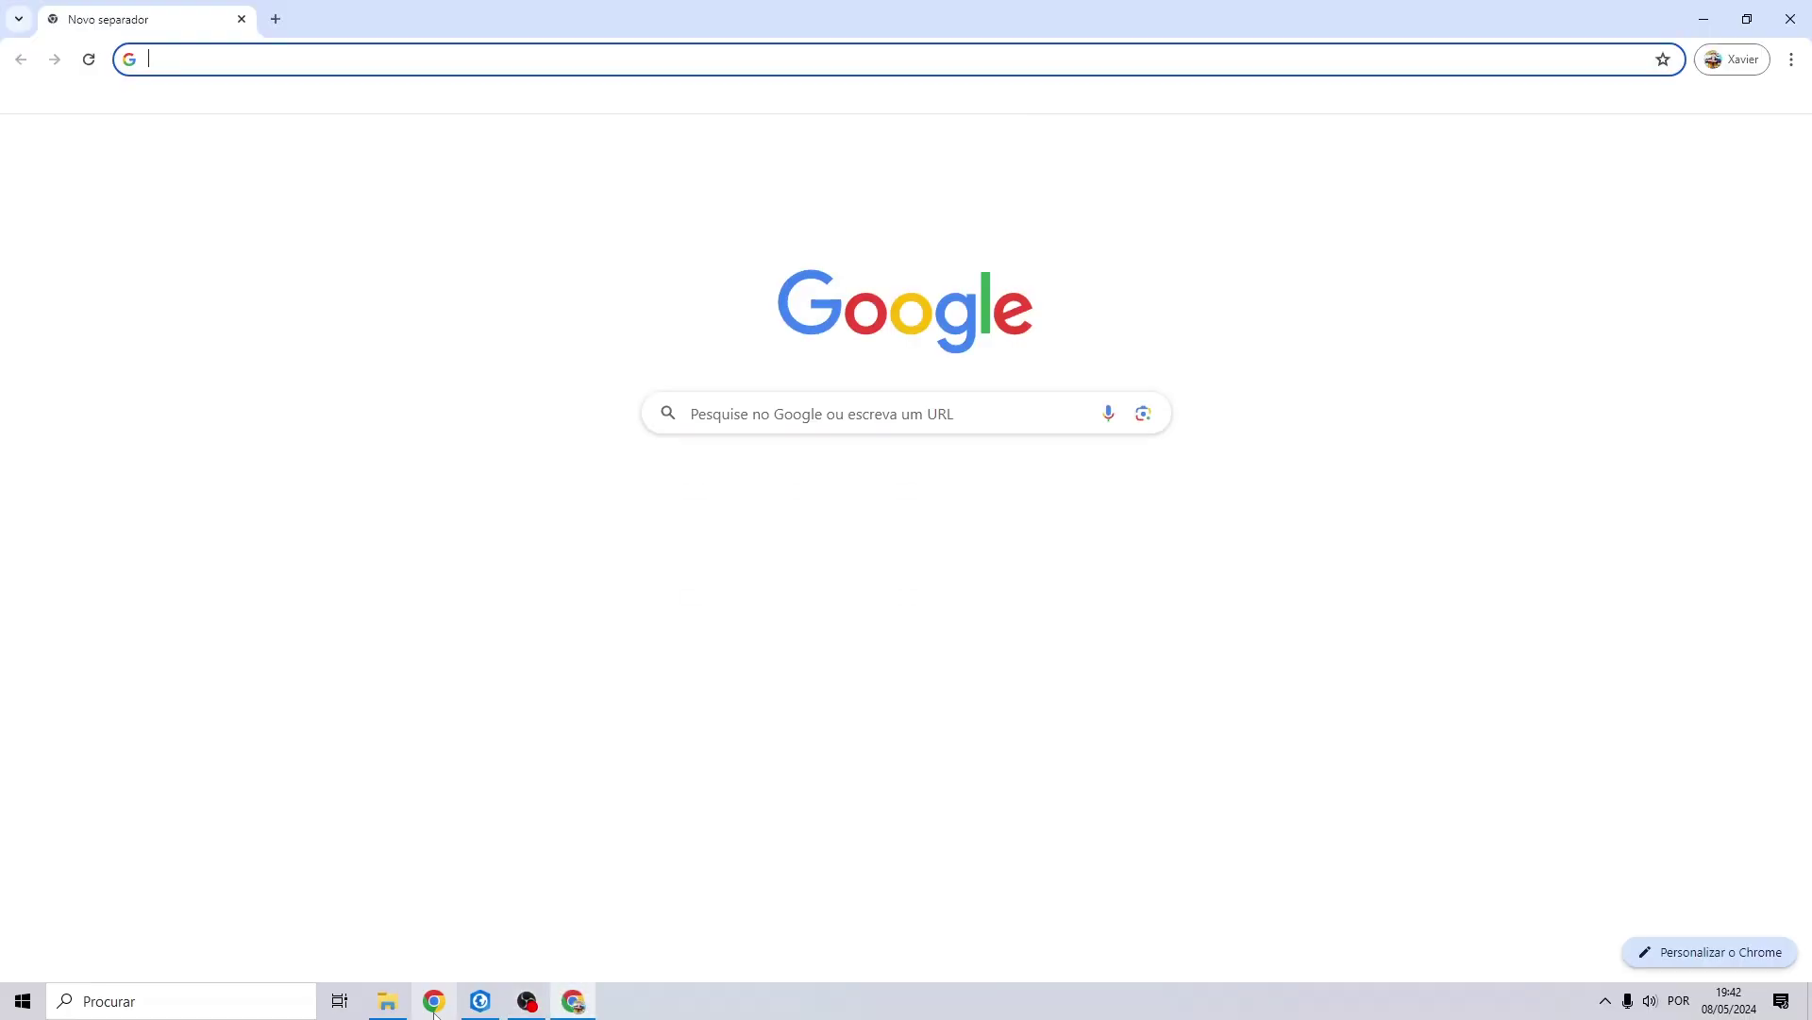
text(opdem)
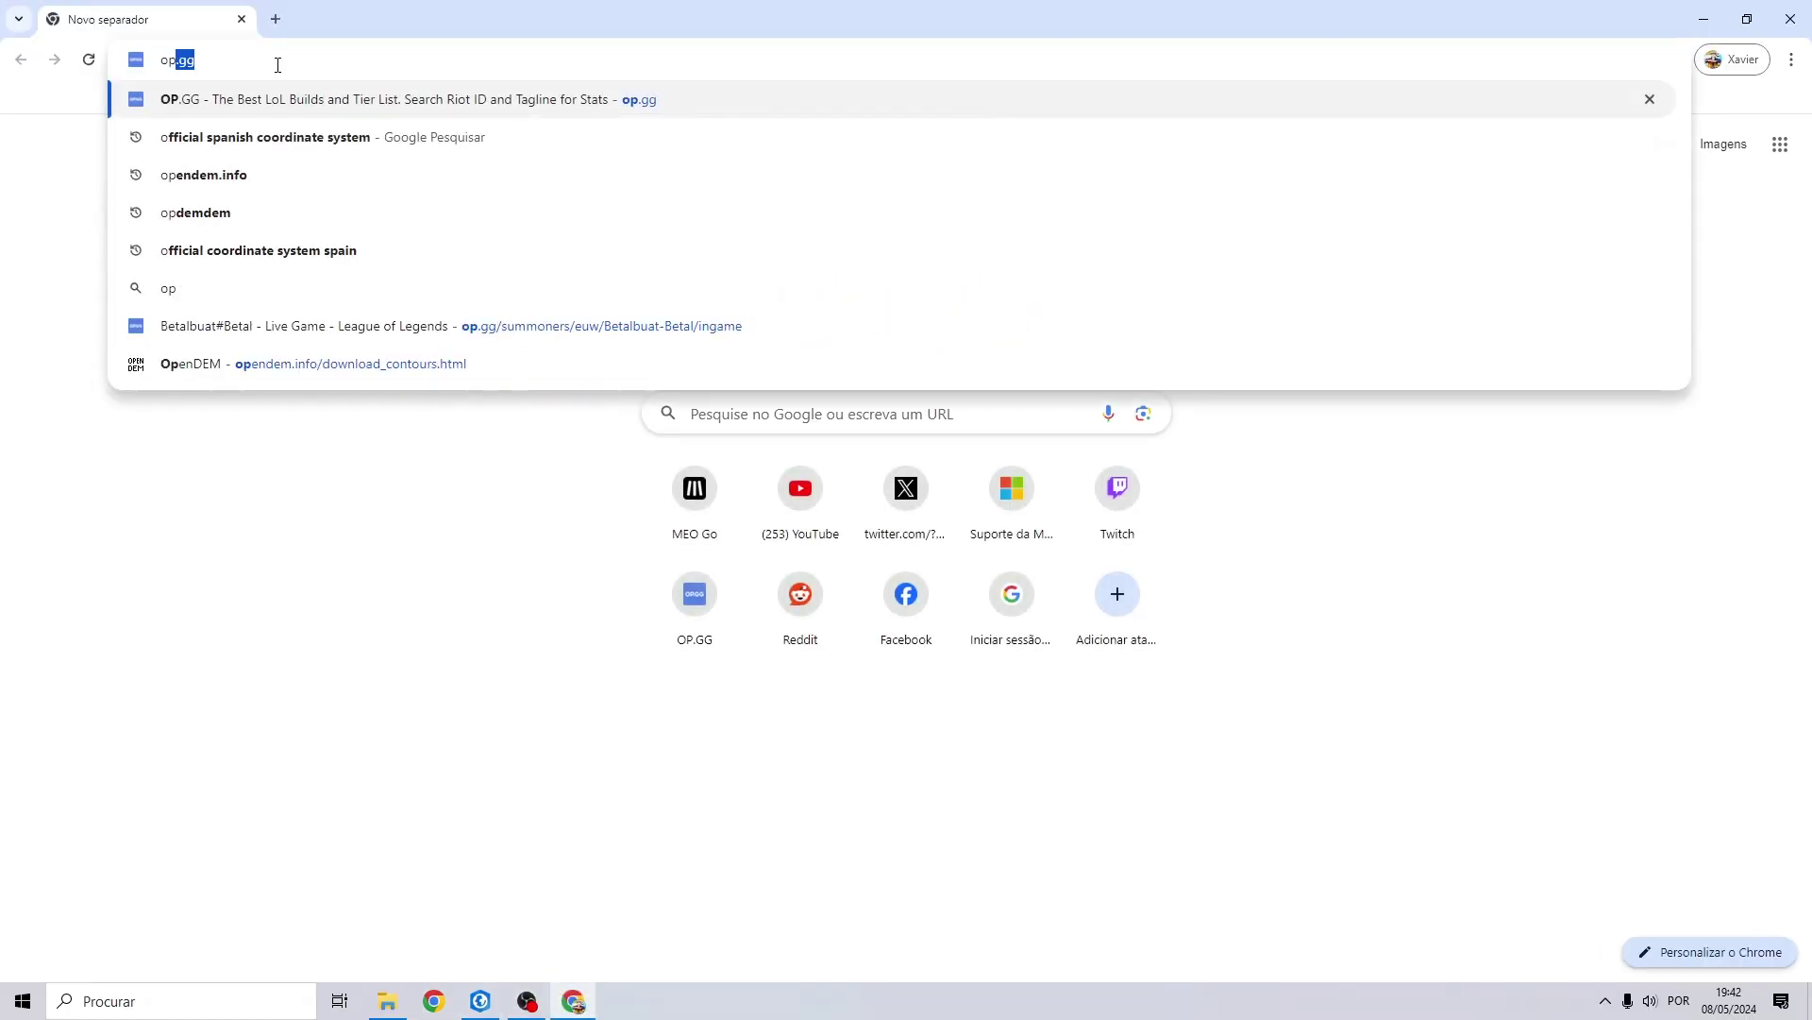
key(BackSpace)
key(BackSpace)
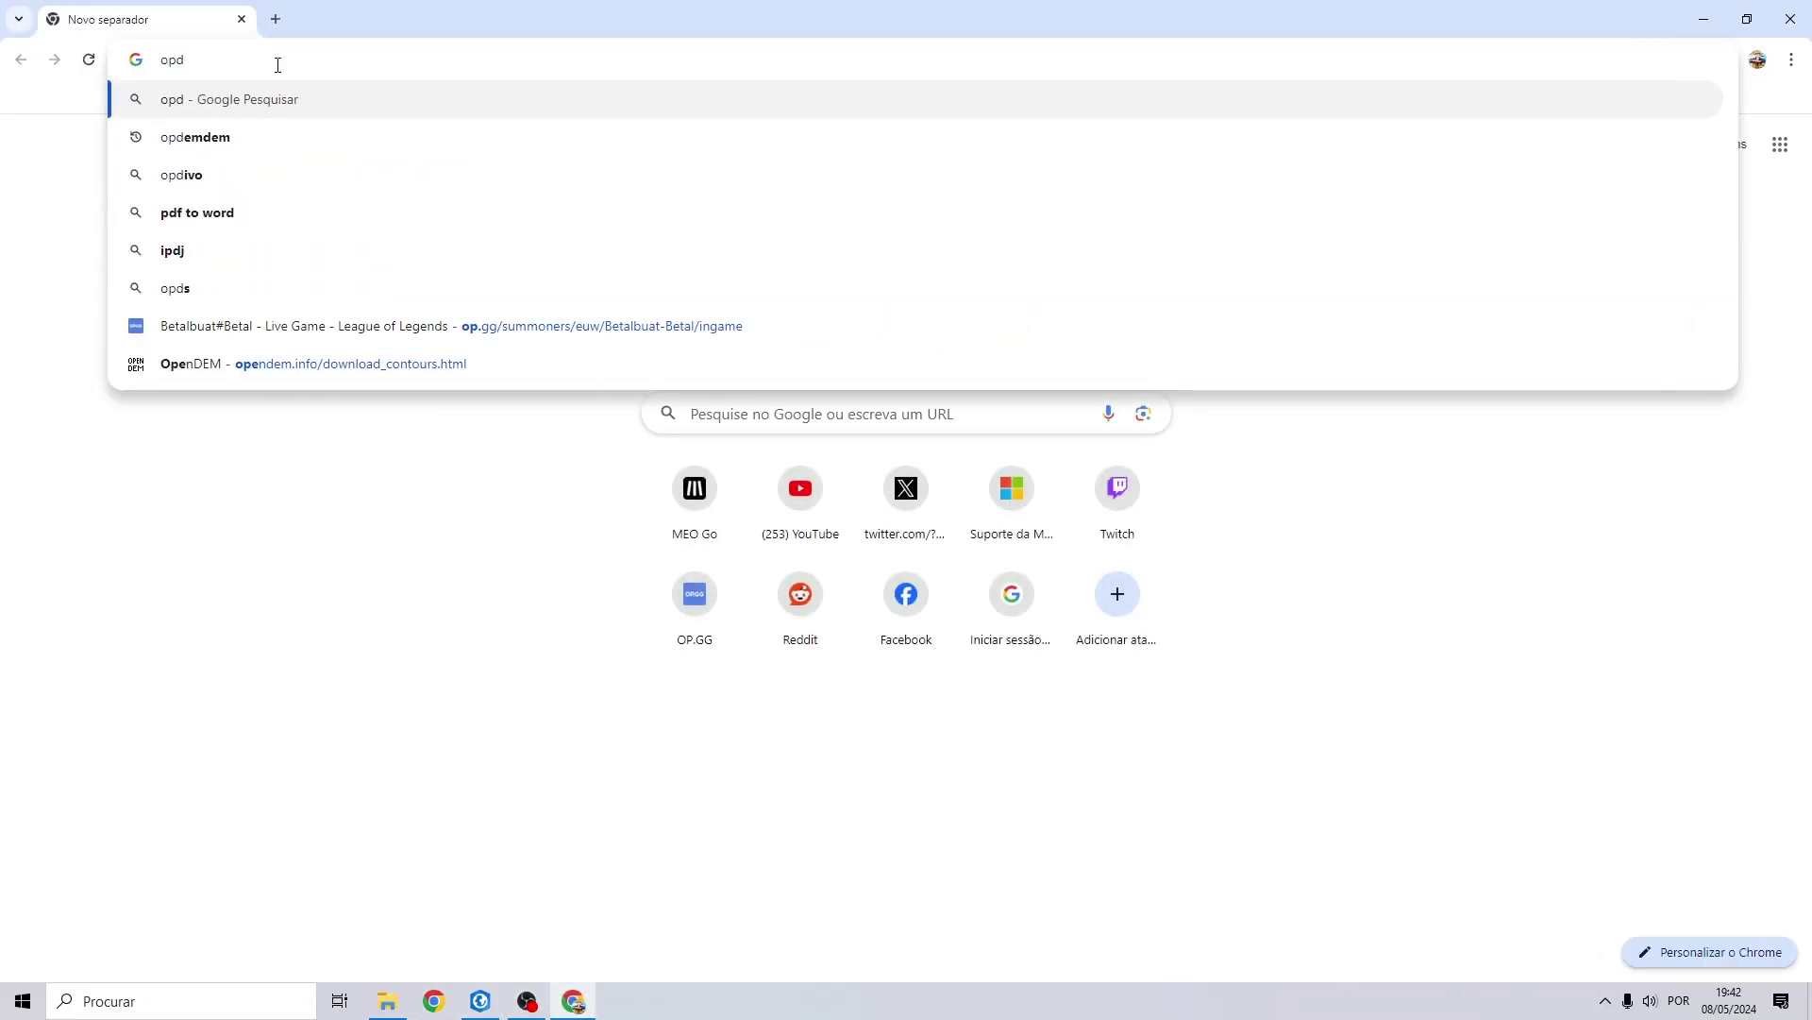
key(BackSpace)
text(endem.info/download_srtm.html)
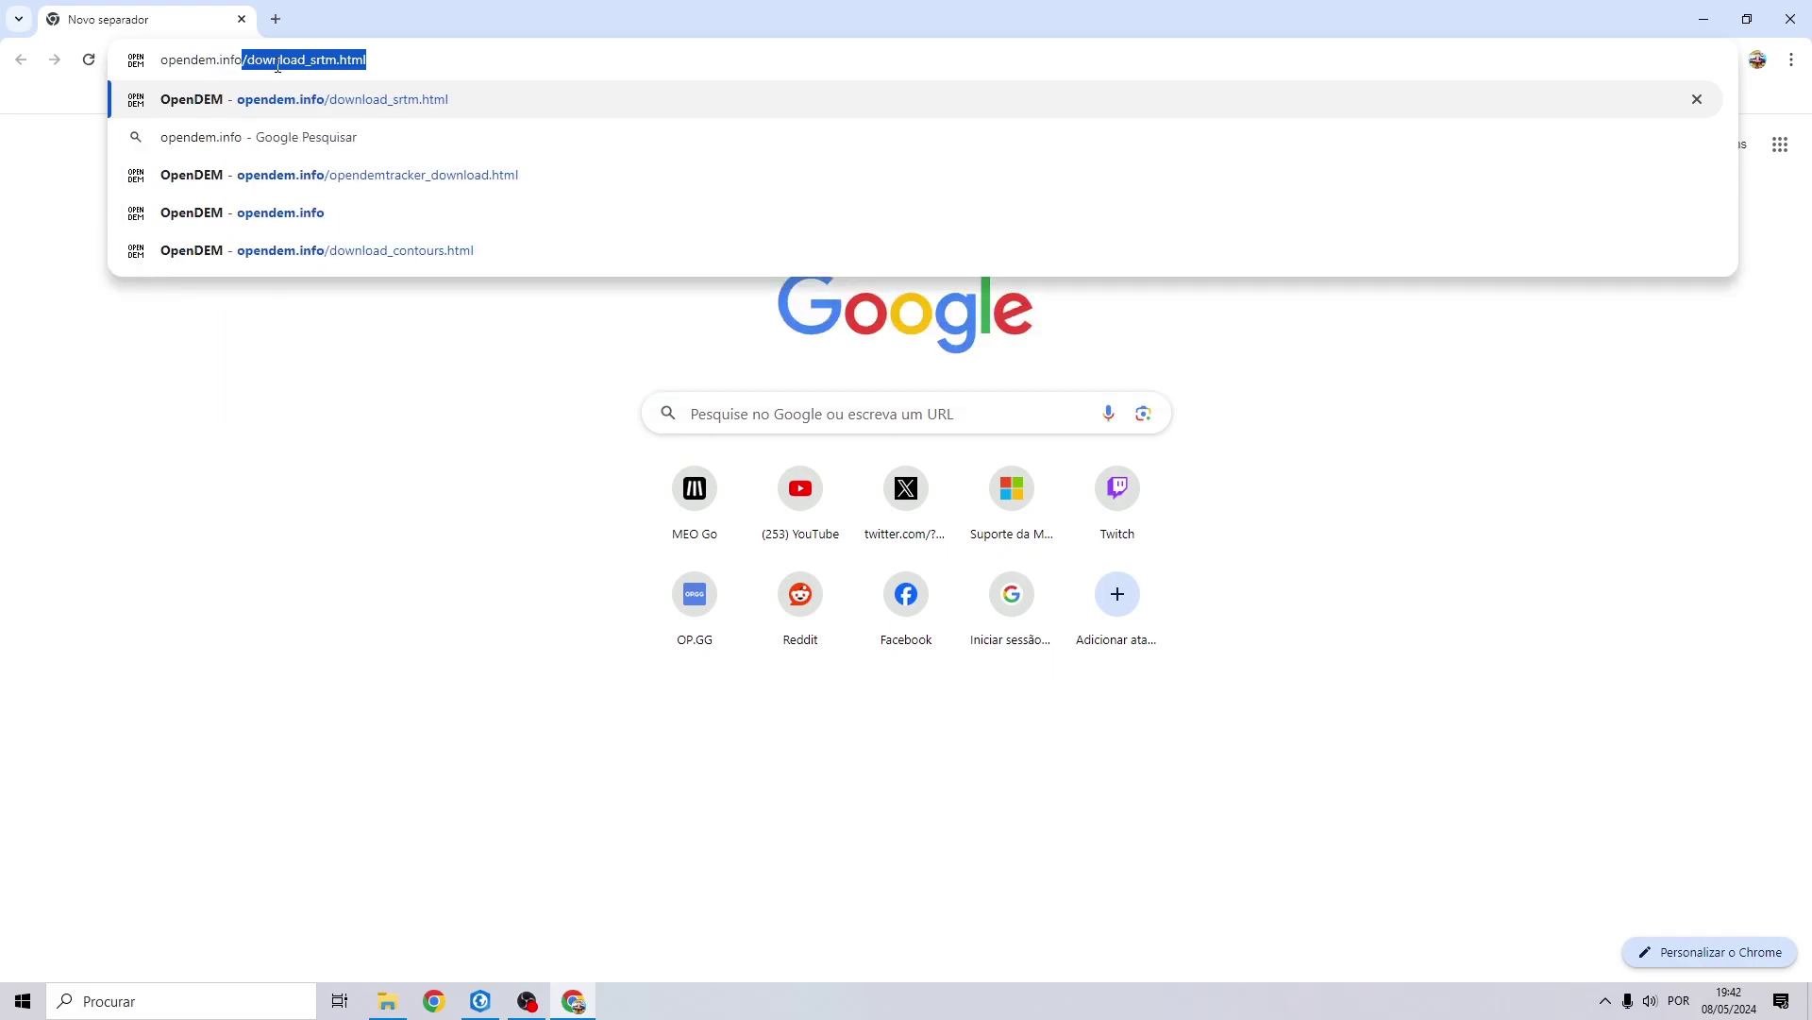
key(Return)
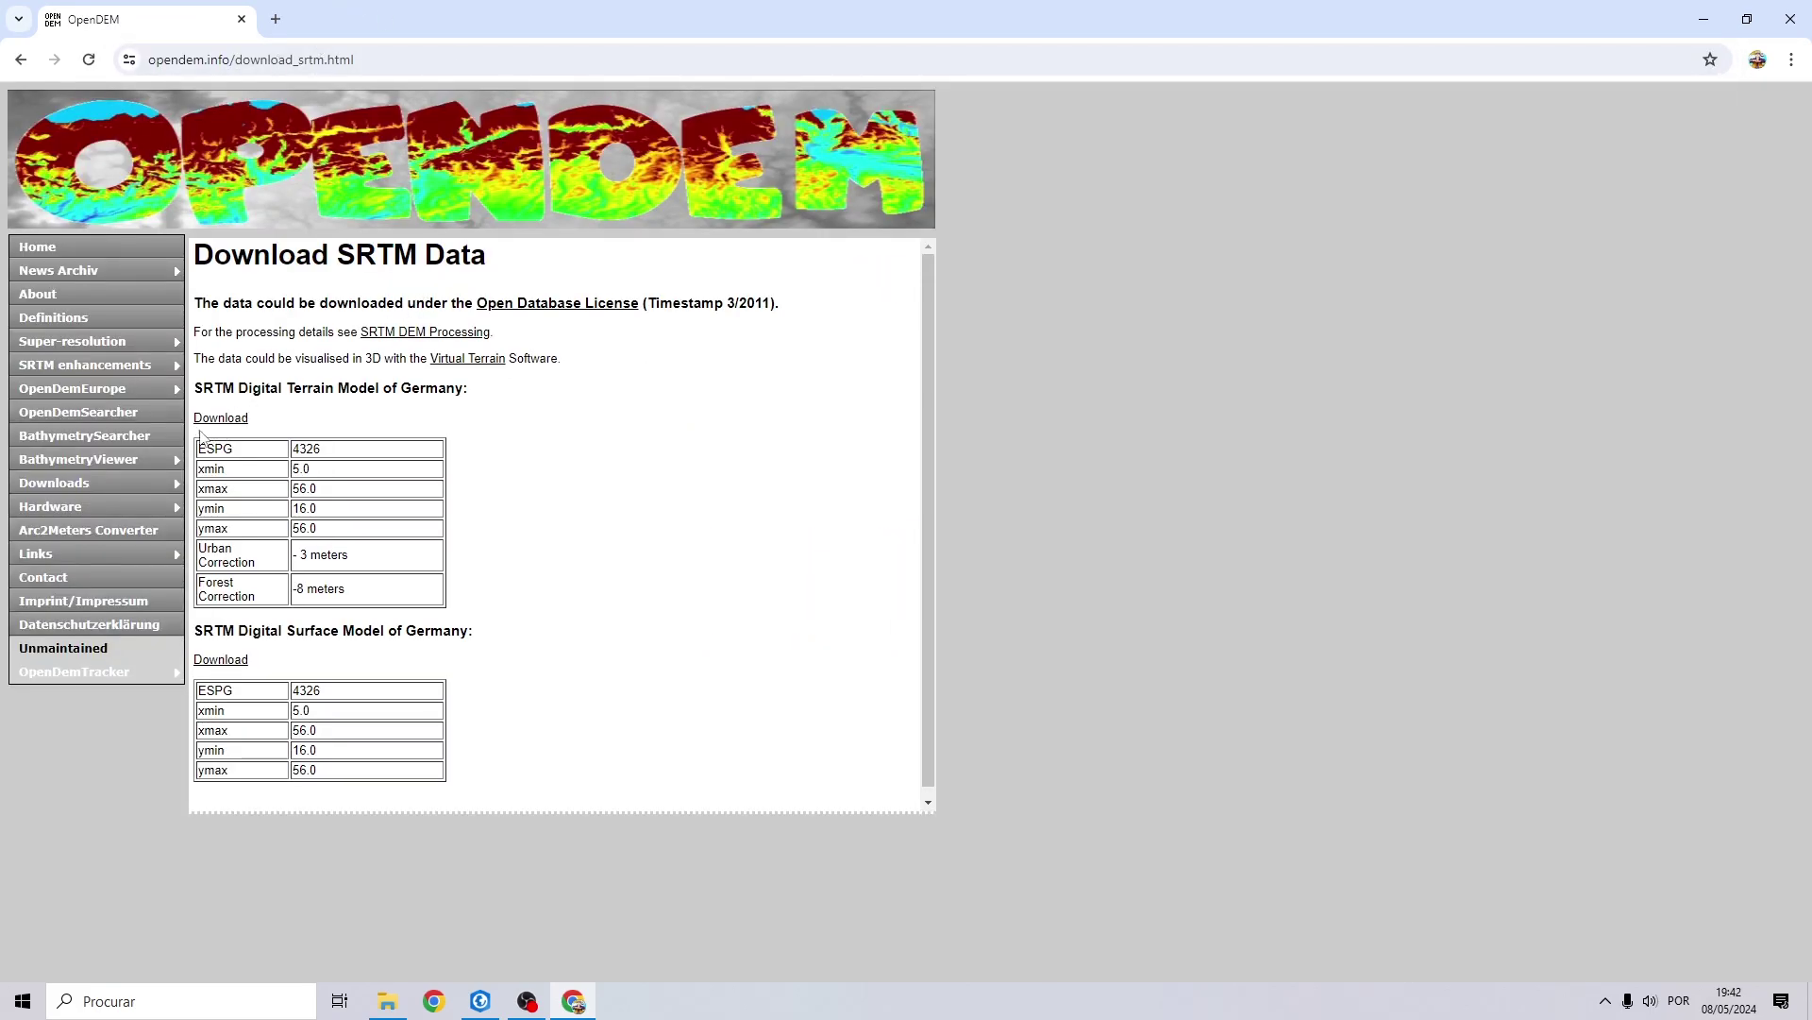
mouse_move(122, 485)
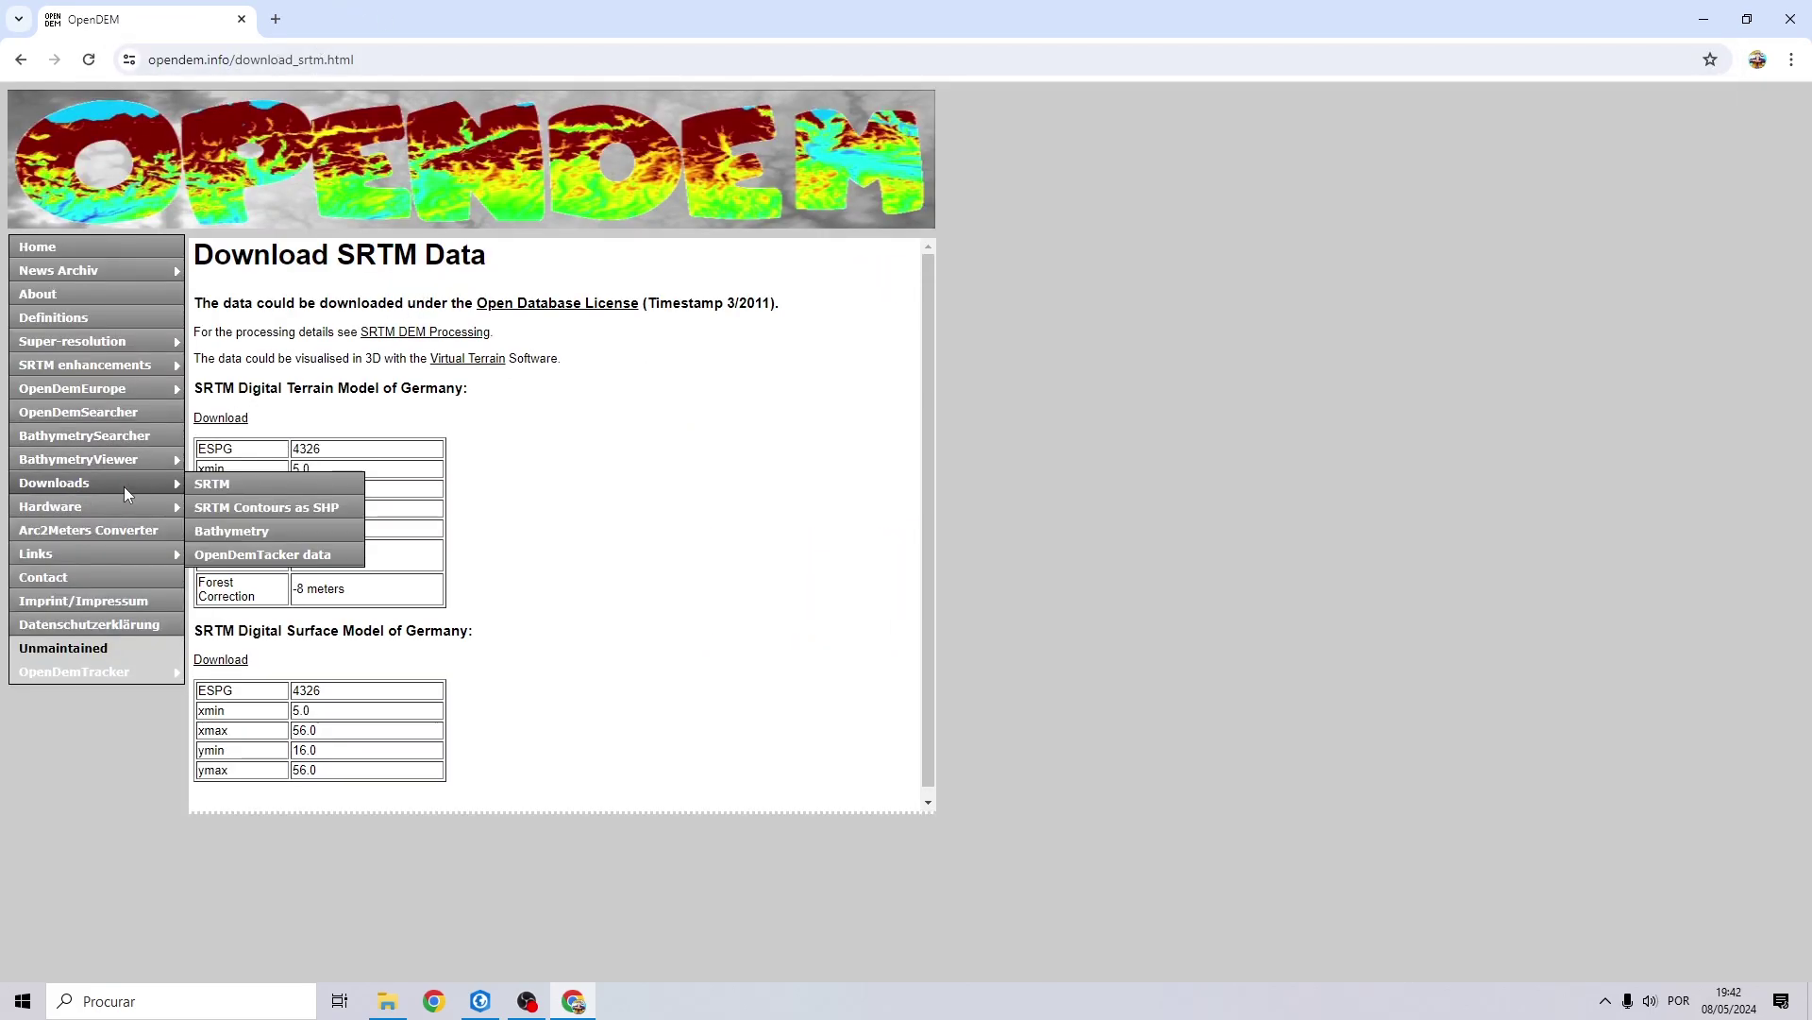
On SRTM Contours as SHP, zoom to the Pyrenees and box-select tile N42W001.
click(247, 511)
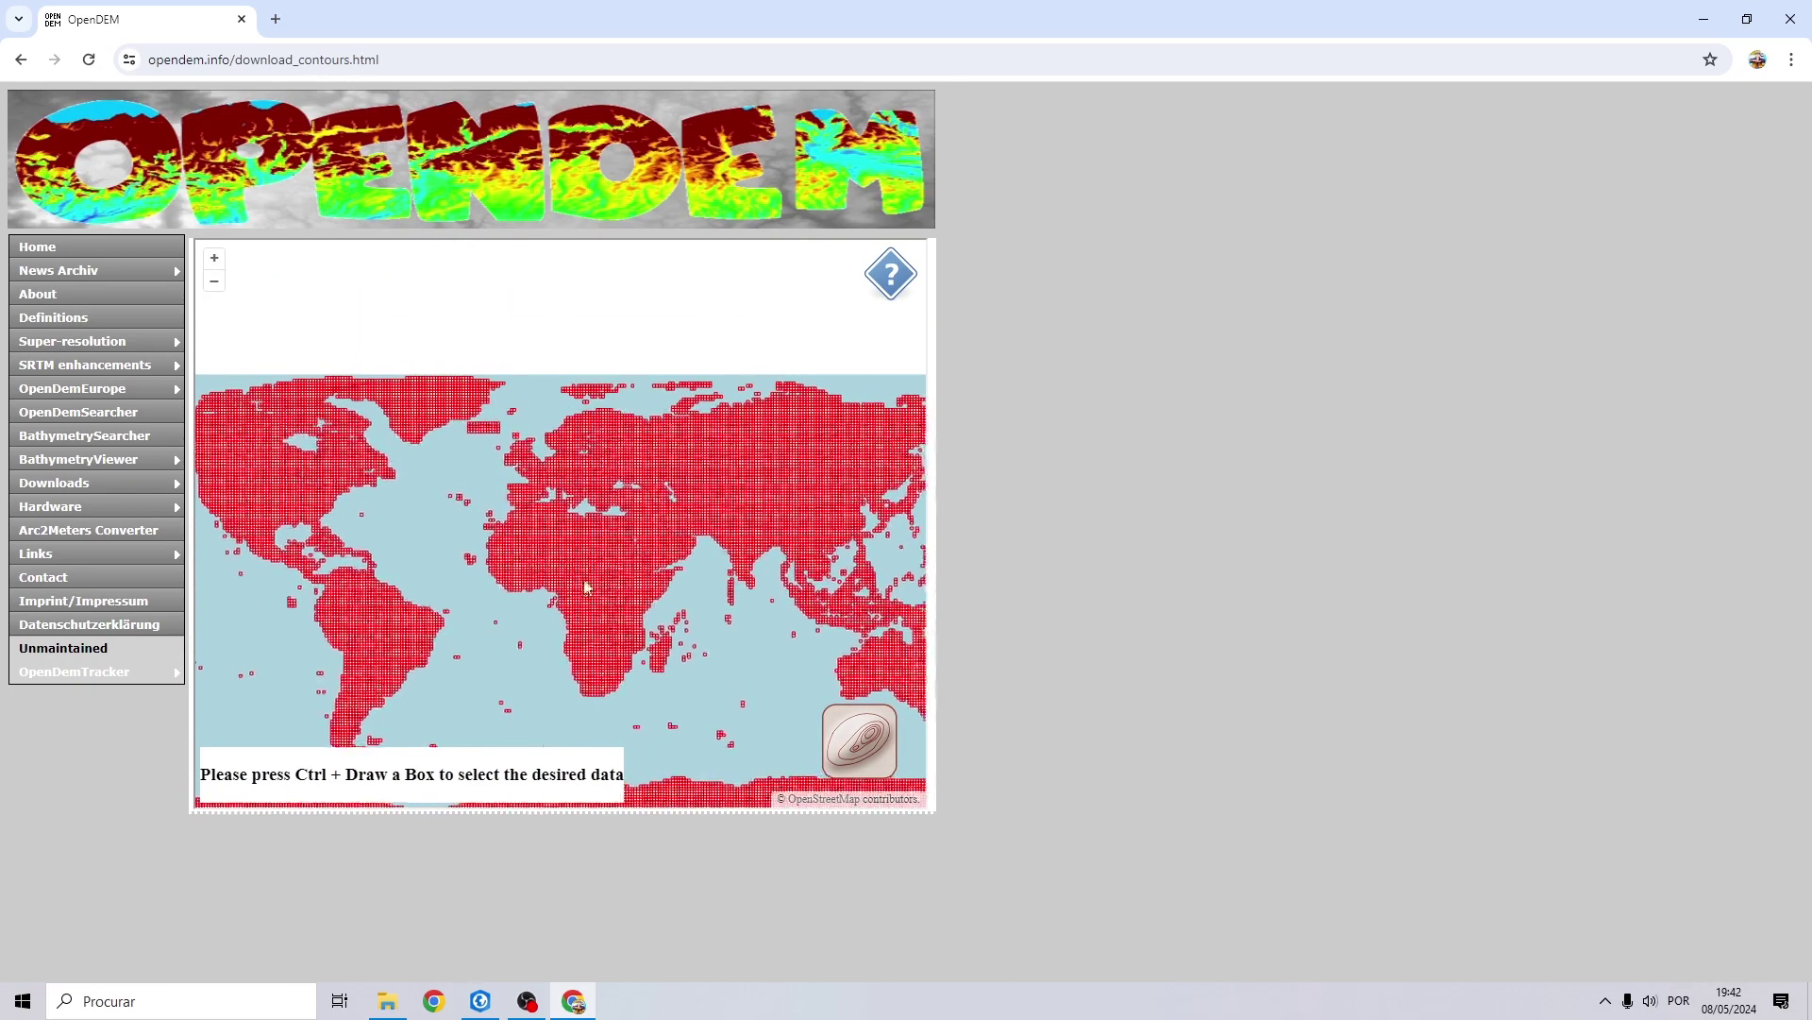
scroll(527, 475, up, 3)
scroll(528, 475, up, 3)
scroll(606, 463, up, 4)
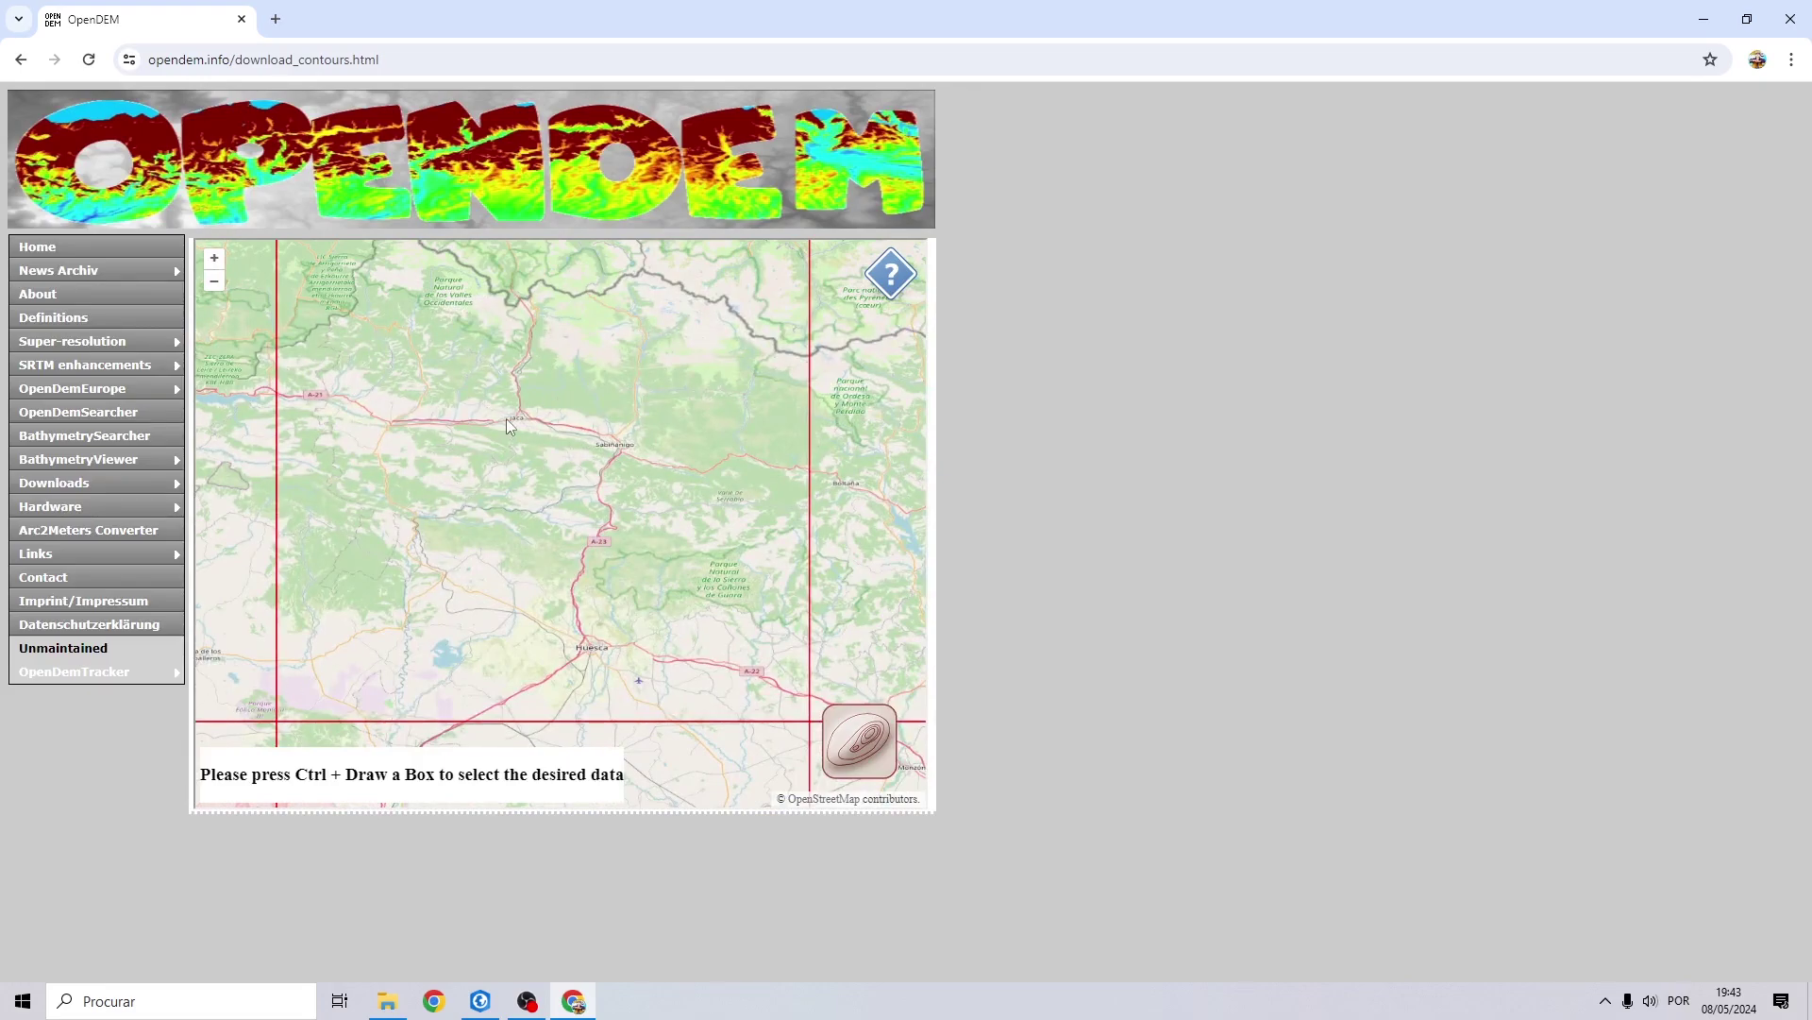
mouse_move(382, 334)
ctrl+mouse_down()
mouse_move(544, 472)
mouse_move(589, 485)
ctrl+mouse_up()
scroll(543, 526, down, 1)
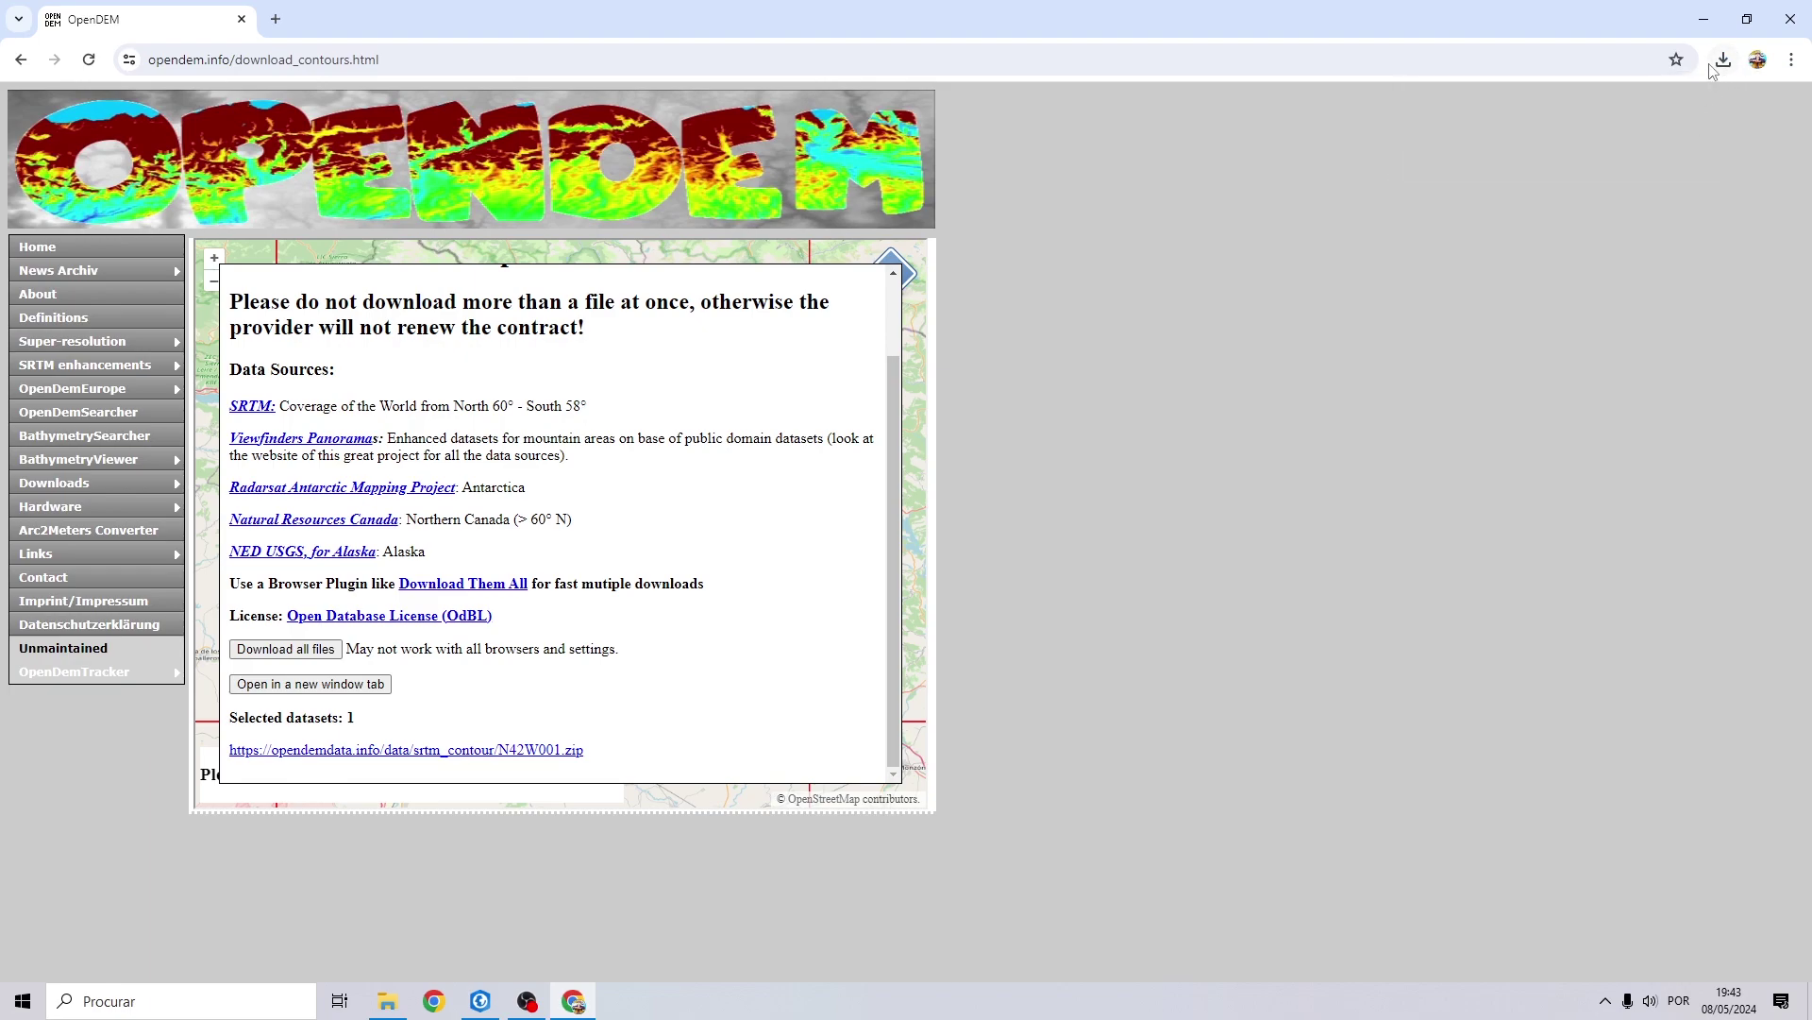
Extract the downloaded N42W001.zip into an N42W001 folder in Extract Rivers from a DEM.
click(1722, 60)
click(1668, 146)
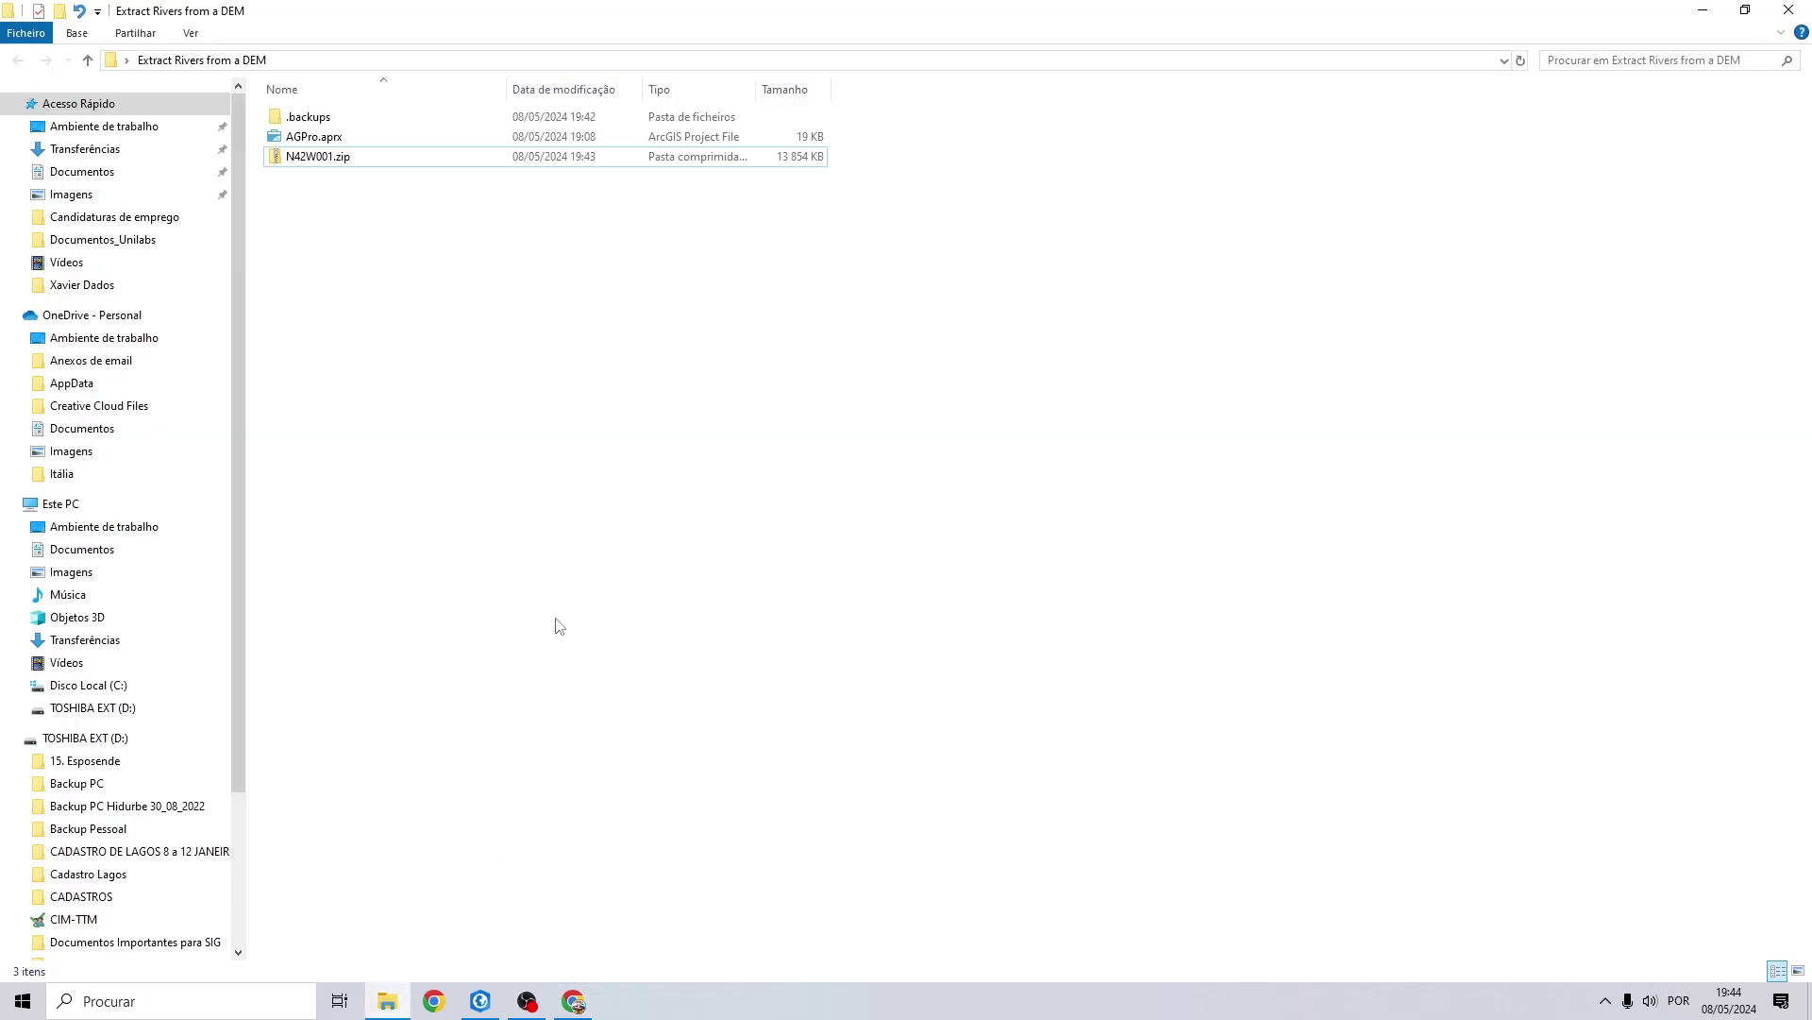
click(298, 160)
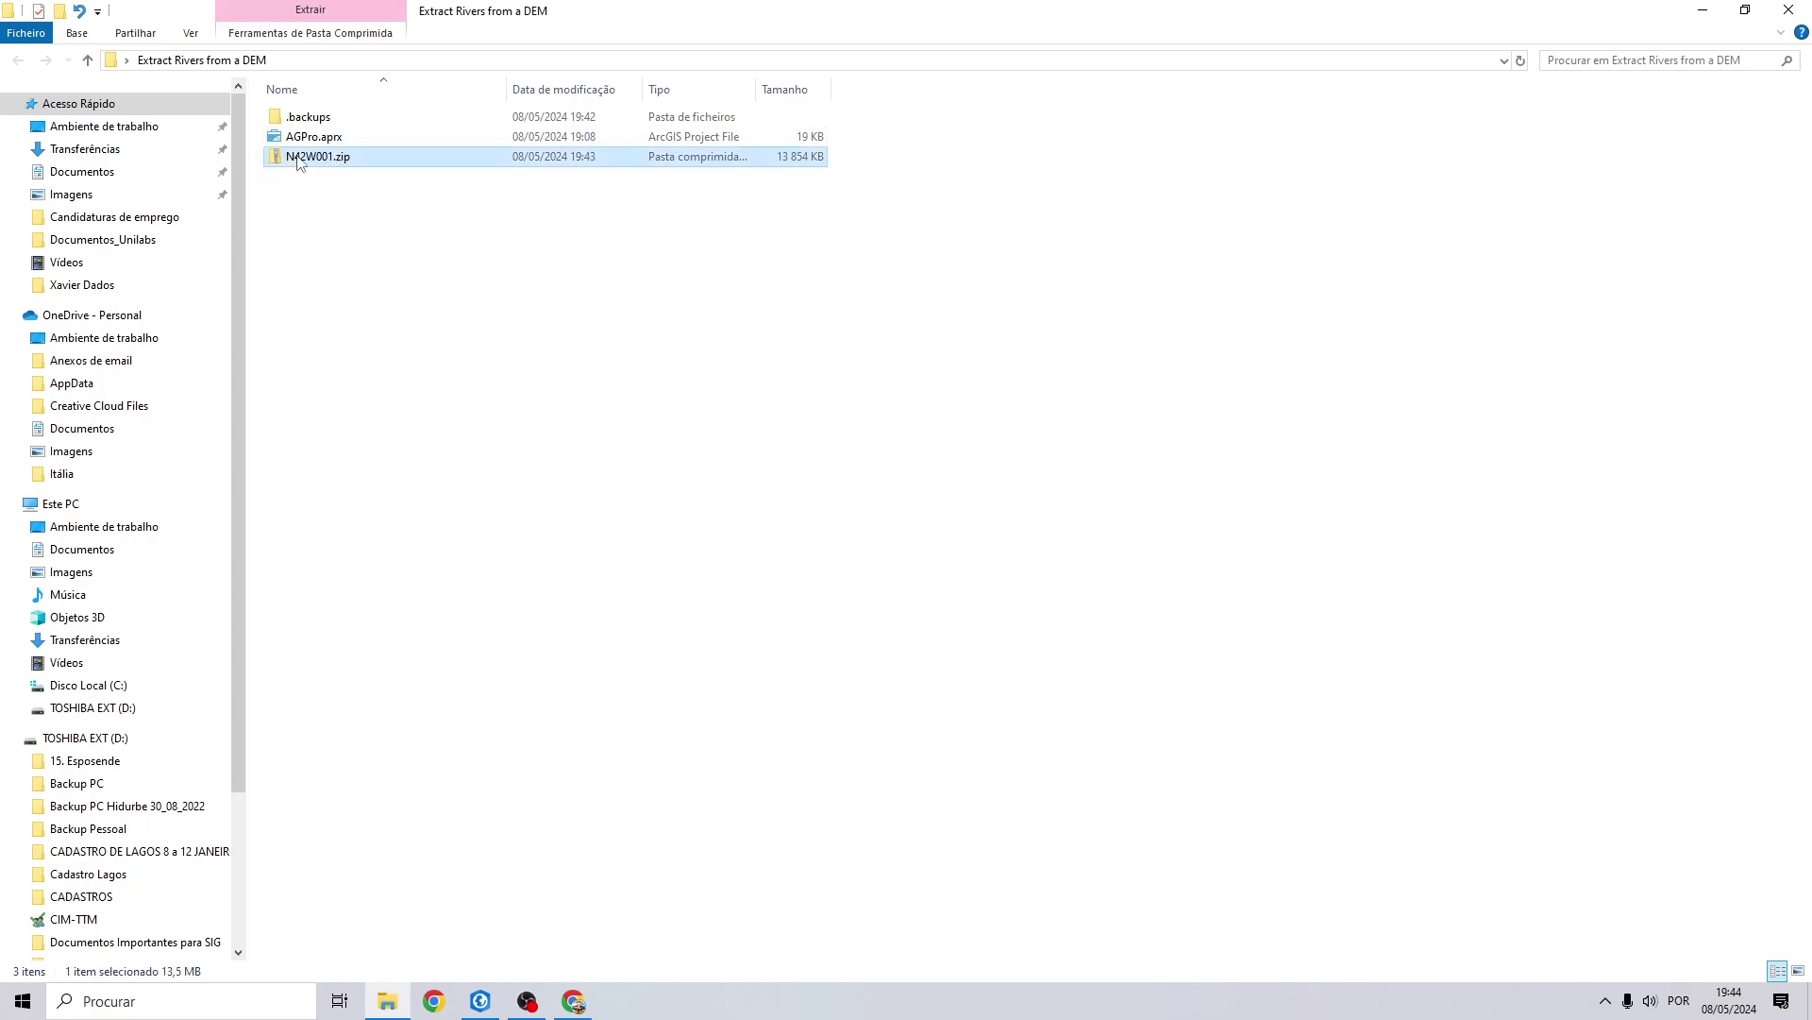
right_click(299, 161)
click(382, 240)
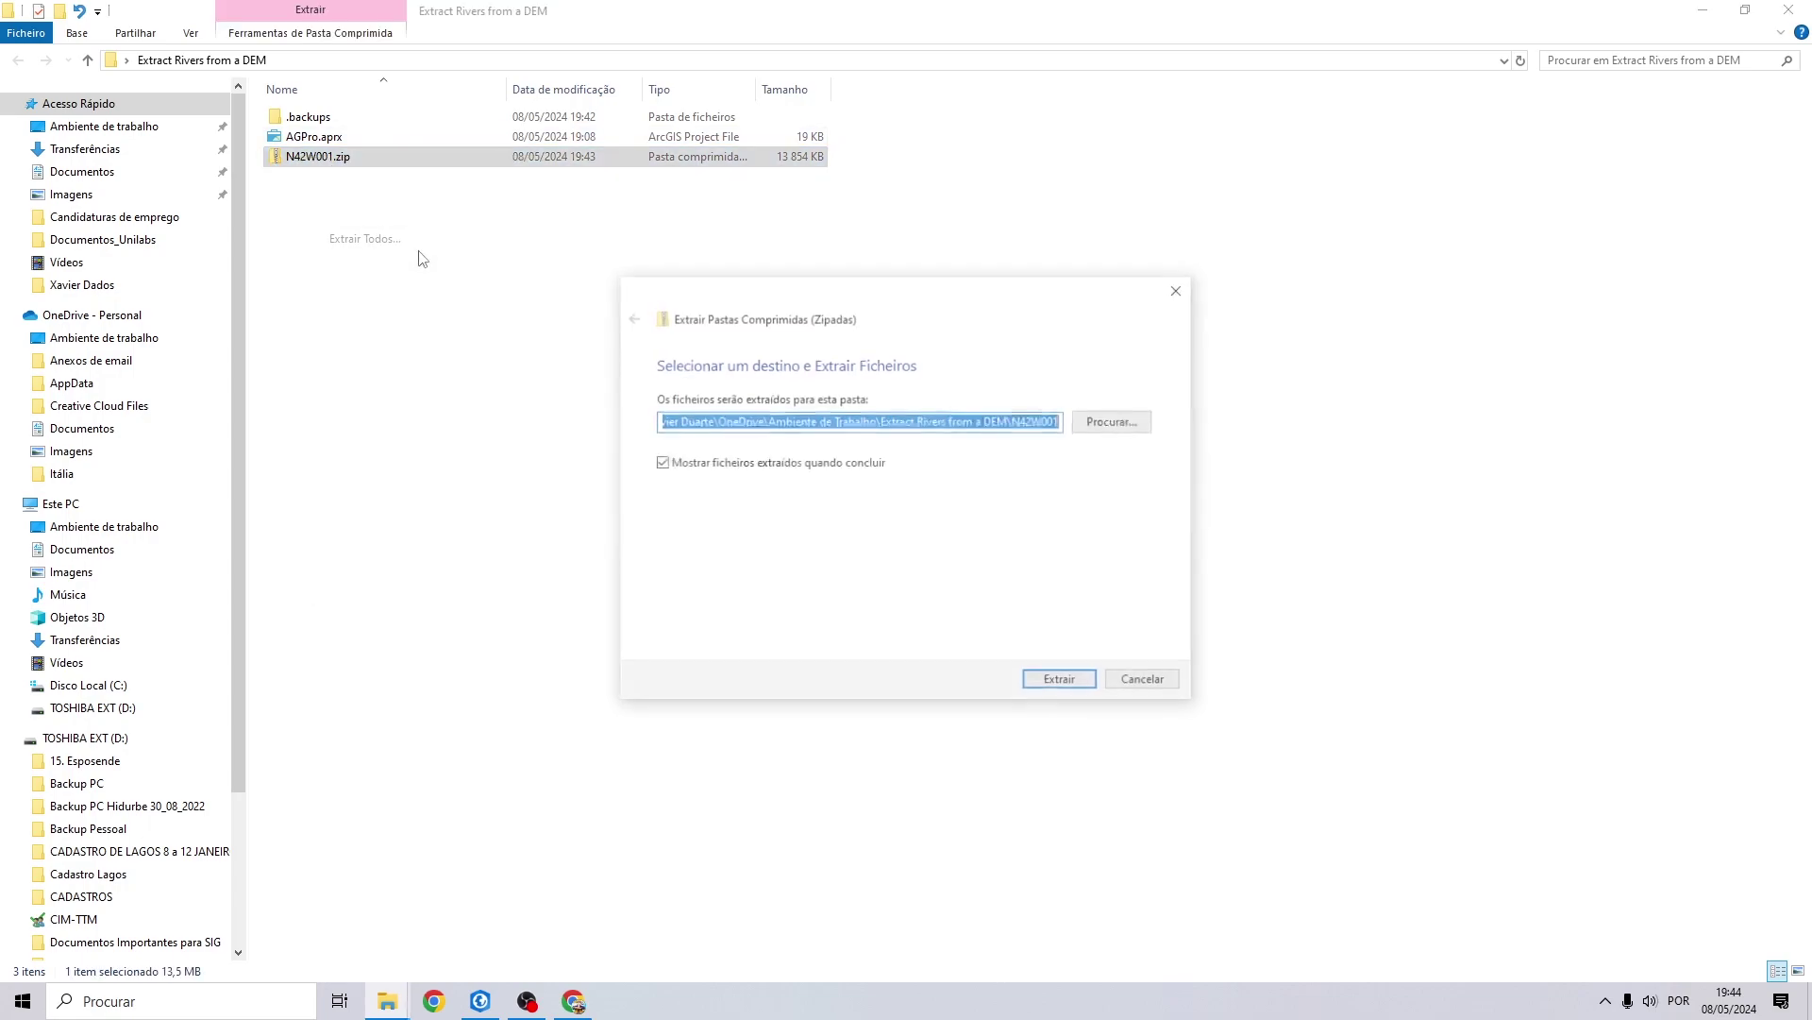
click(1042, 683)
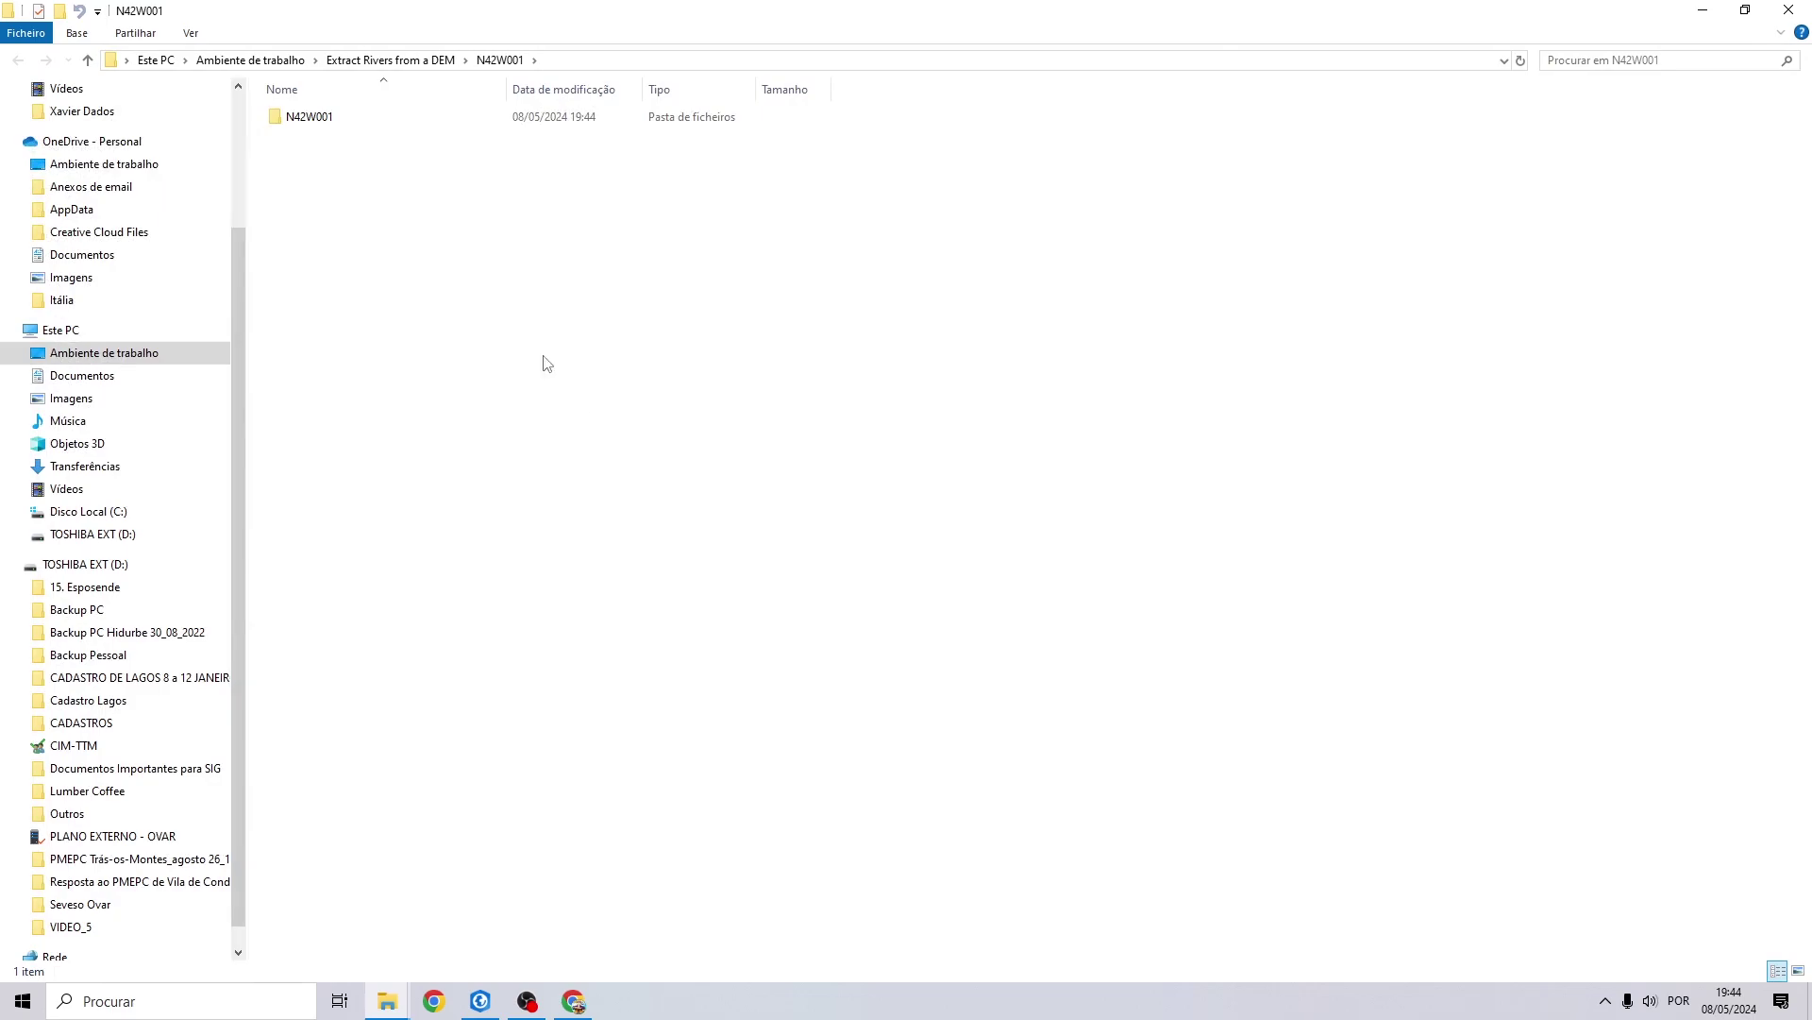
click(1789, 10)
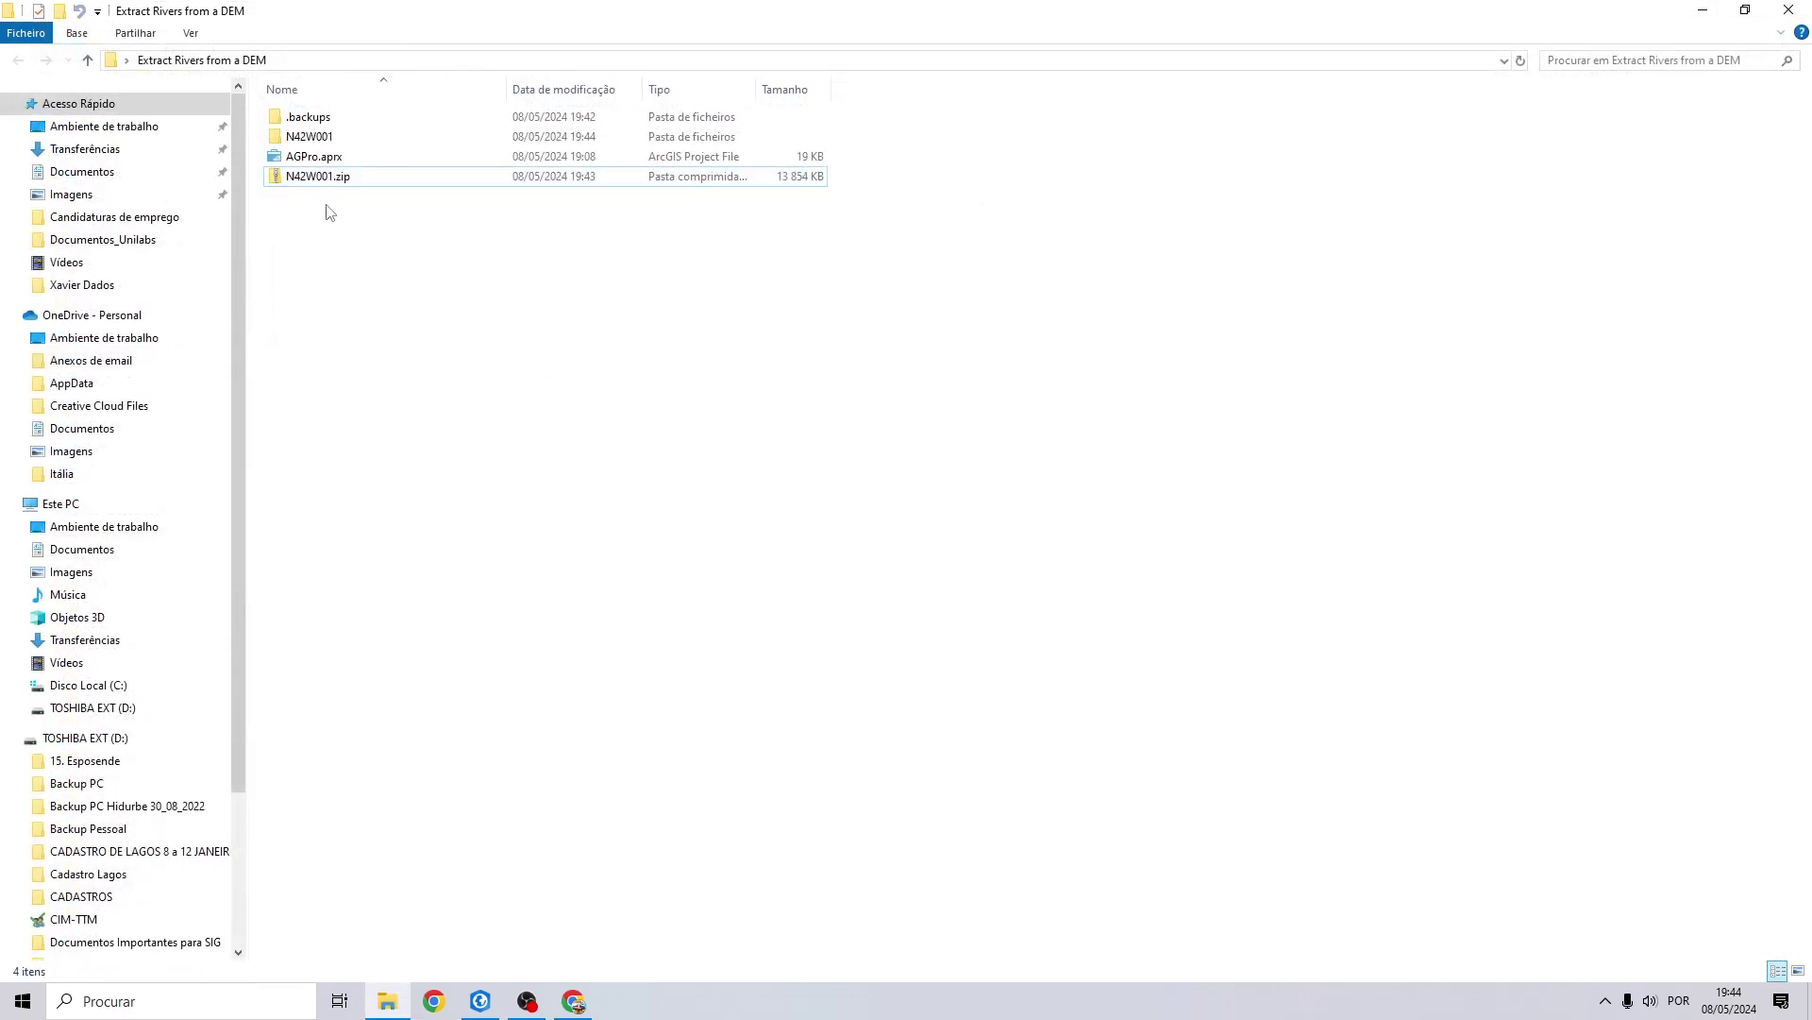
In ArcGIS Pro's Add Data, browse to the desktop's Extract Rivers from a DEM folder.
click(488, 994)
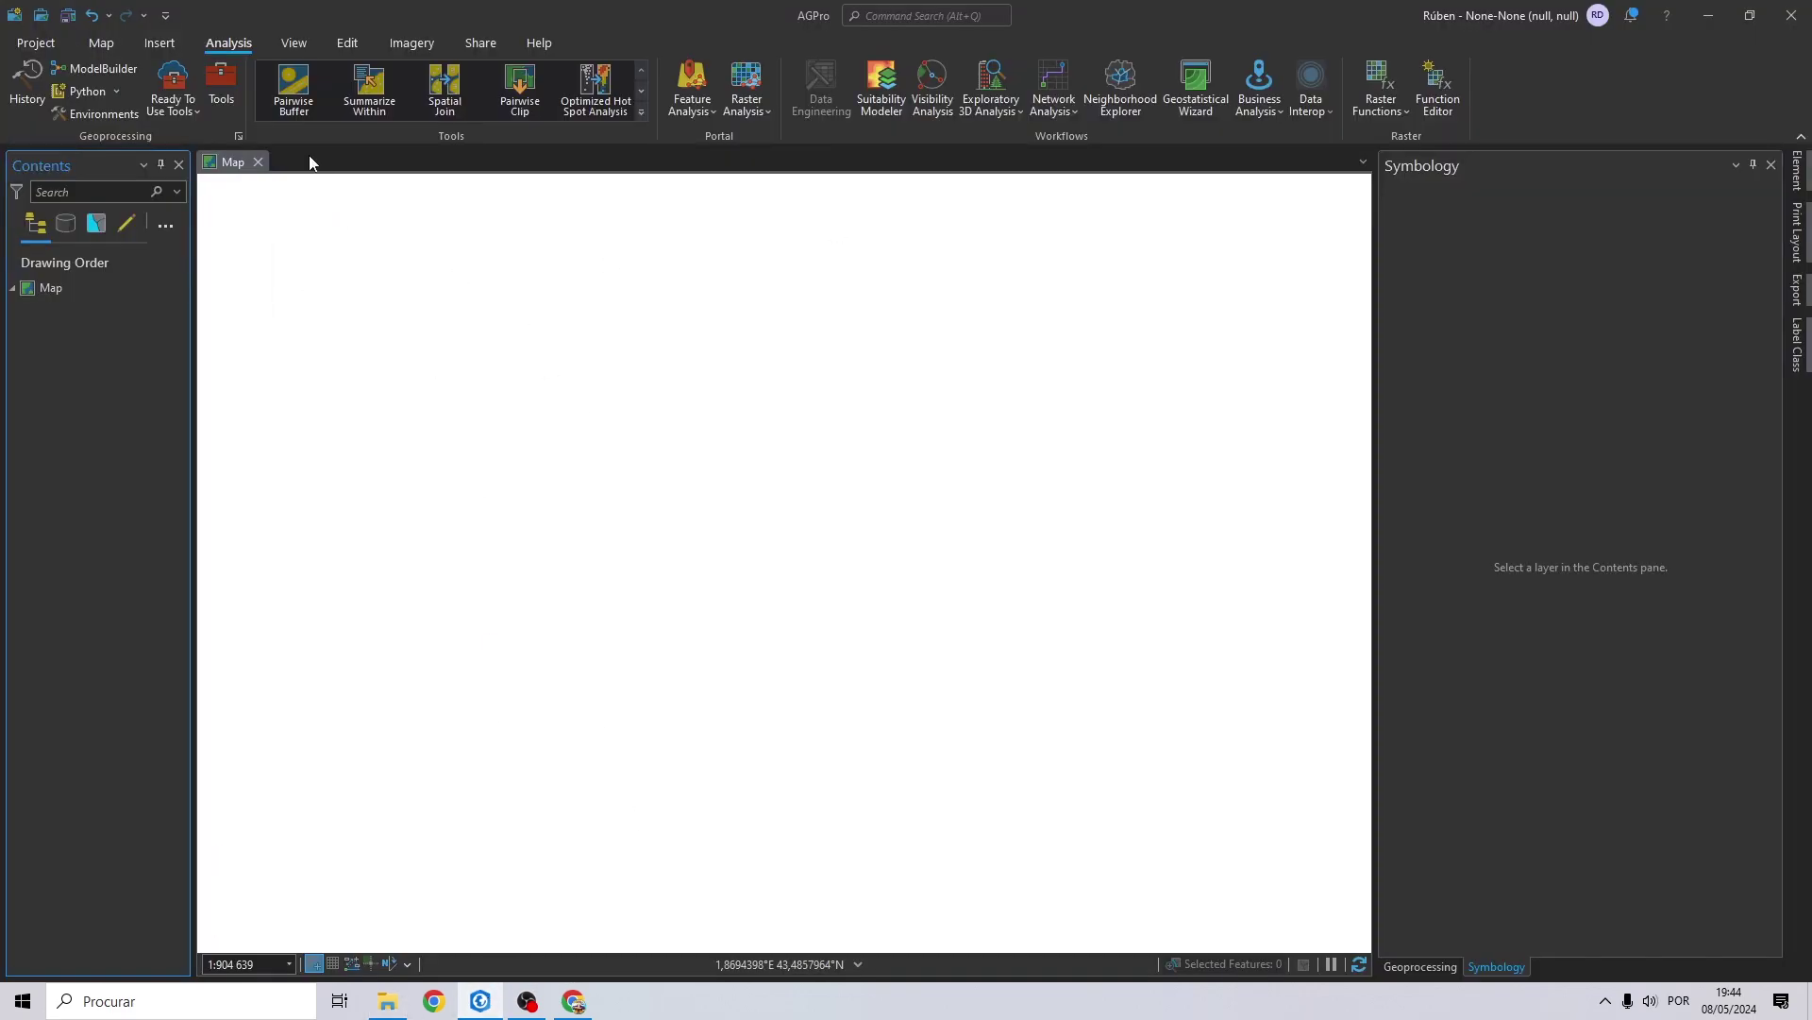
click(110, 44)
click(400, 80)
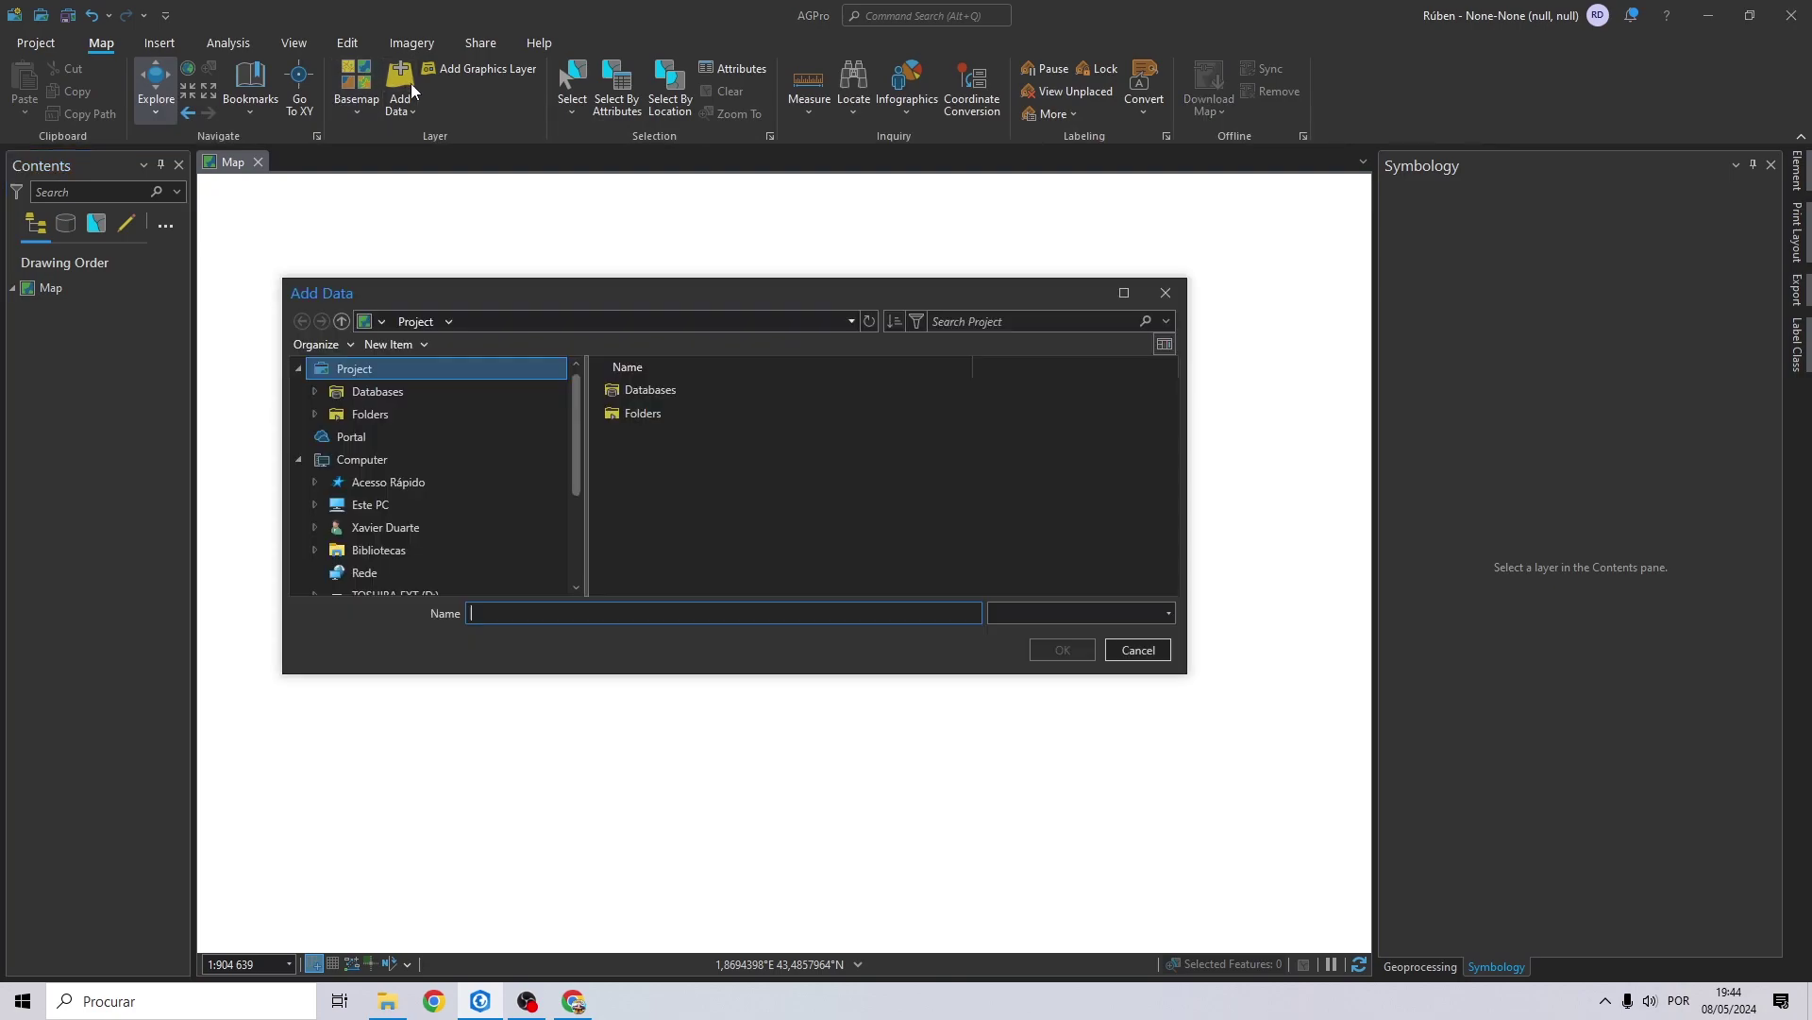
scroll(423, 427, down, 2)
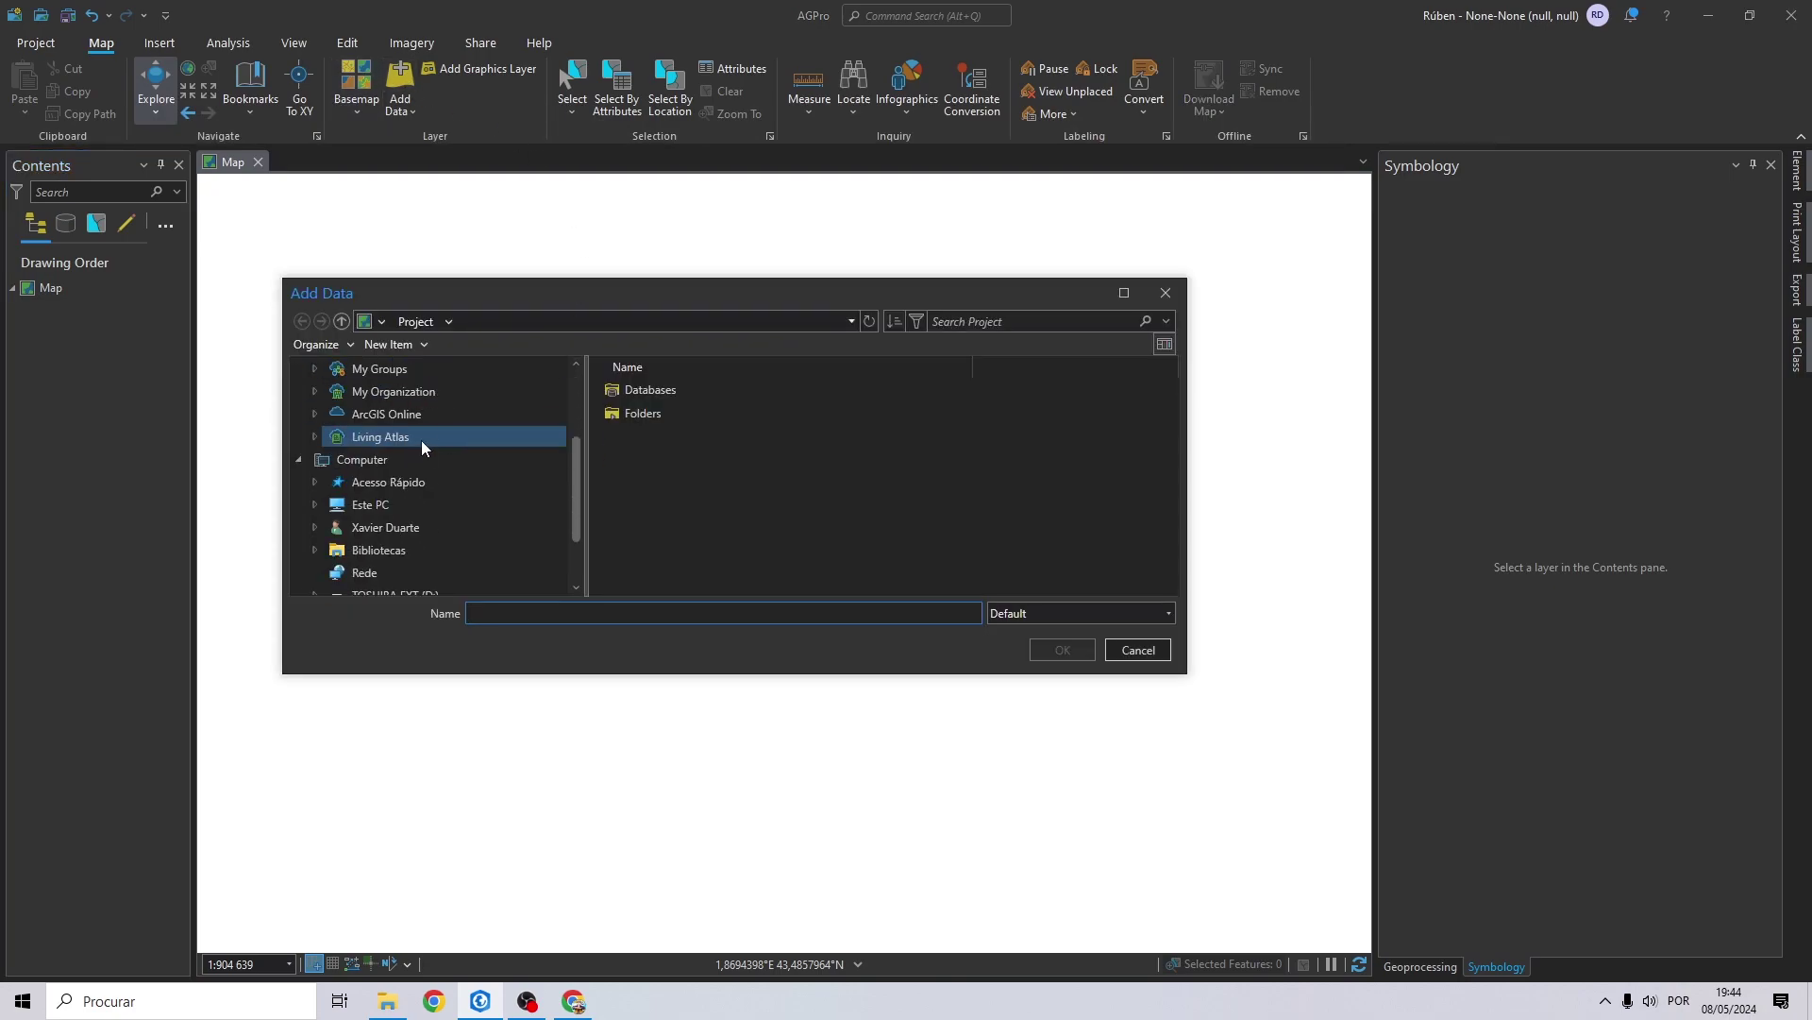
click(388, 484)
click(381, 466)
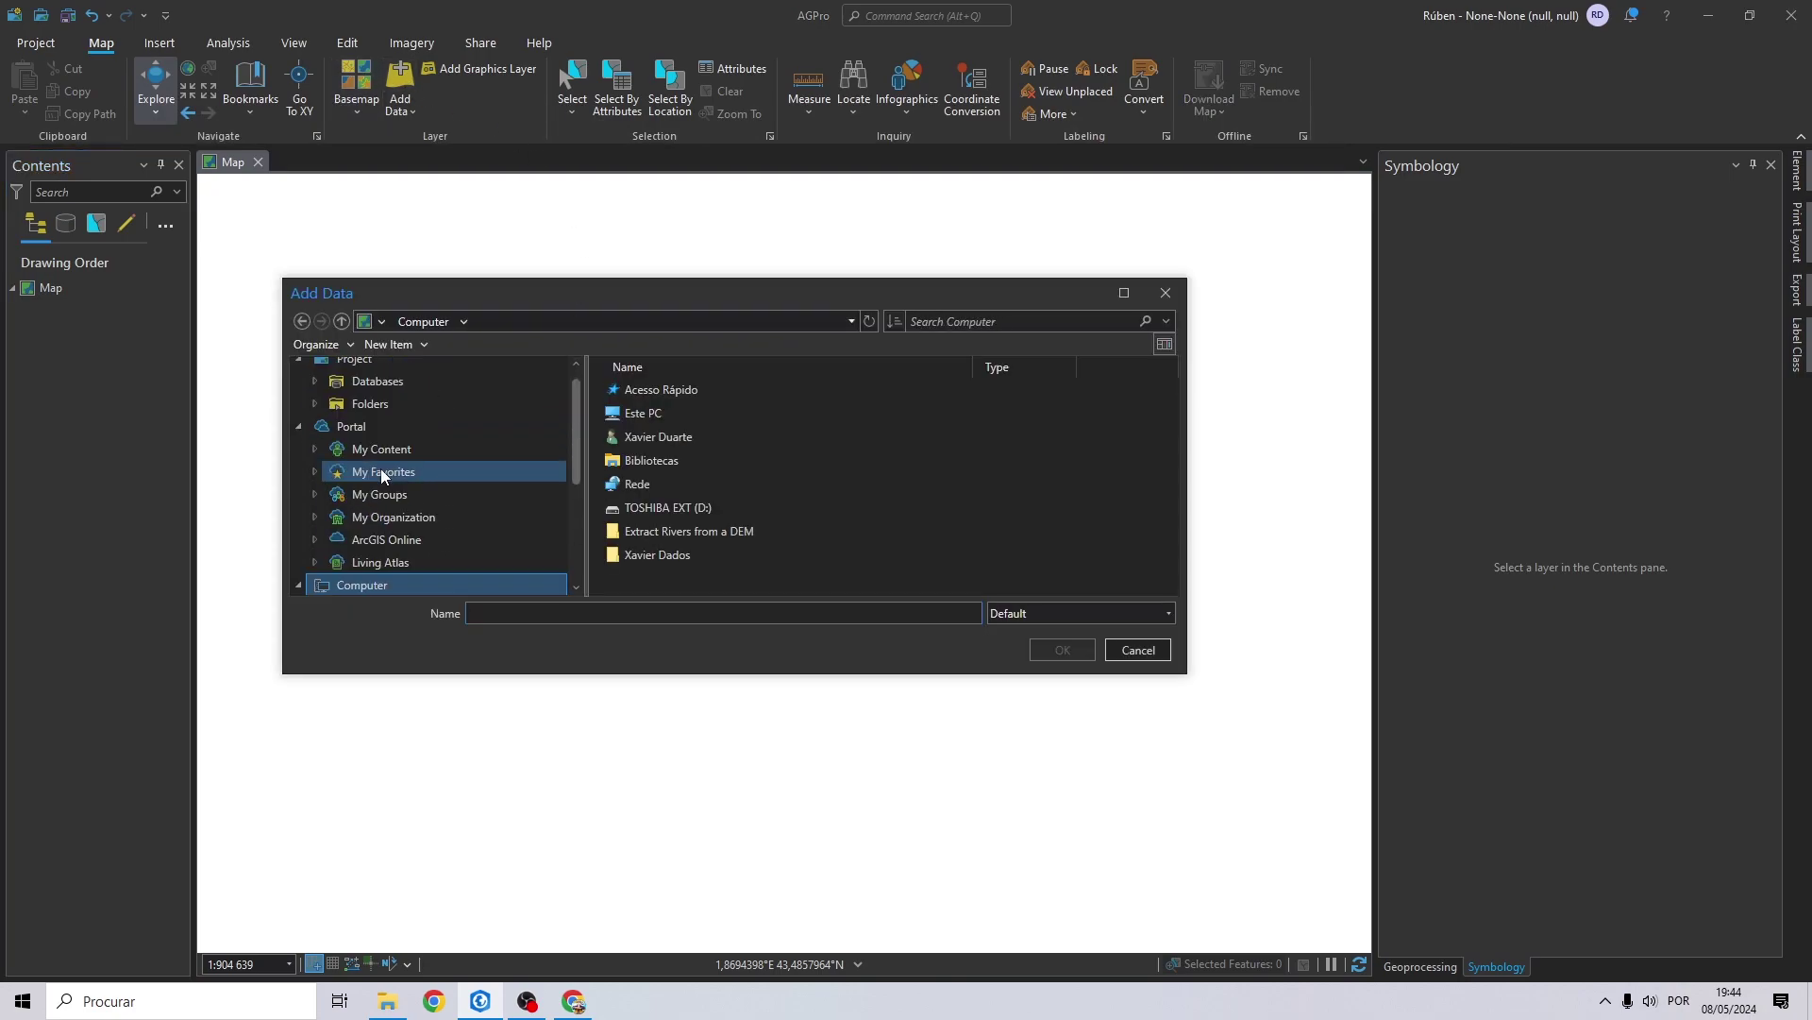
double_click(662, 415)
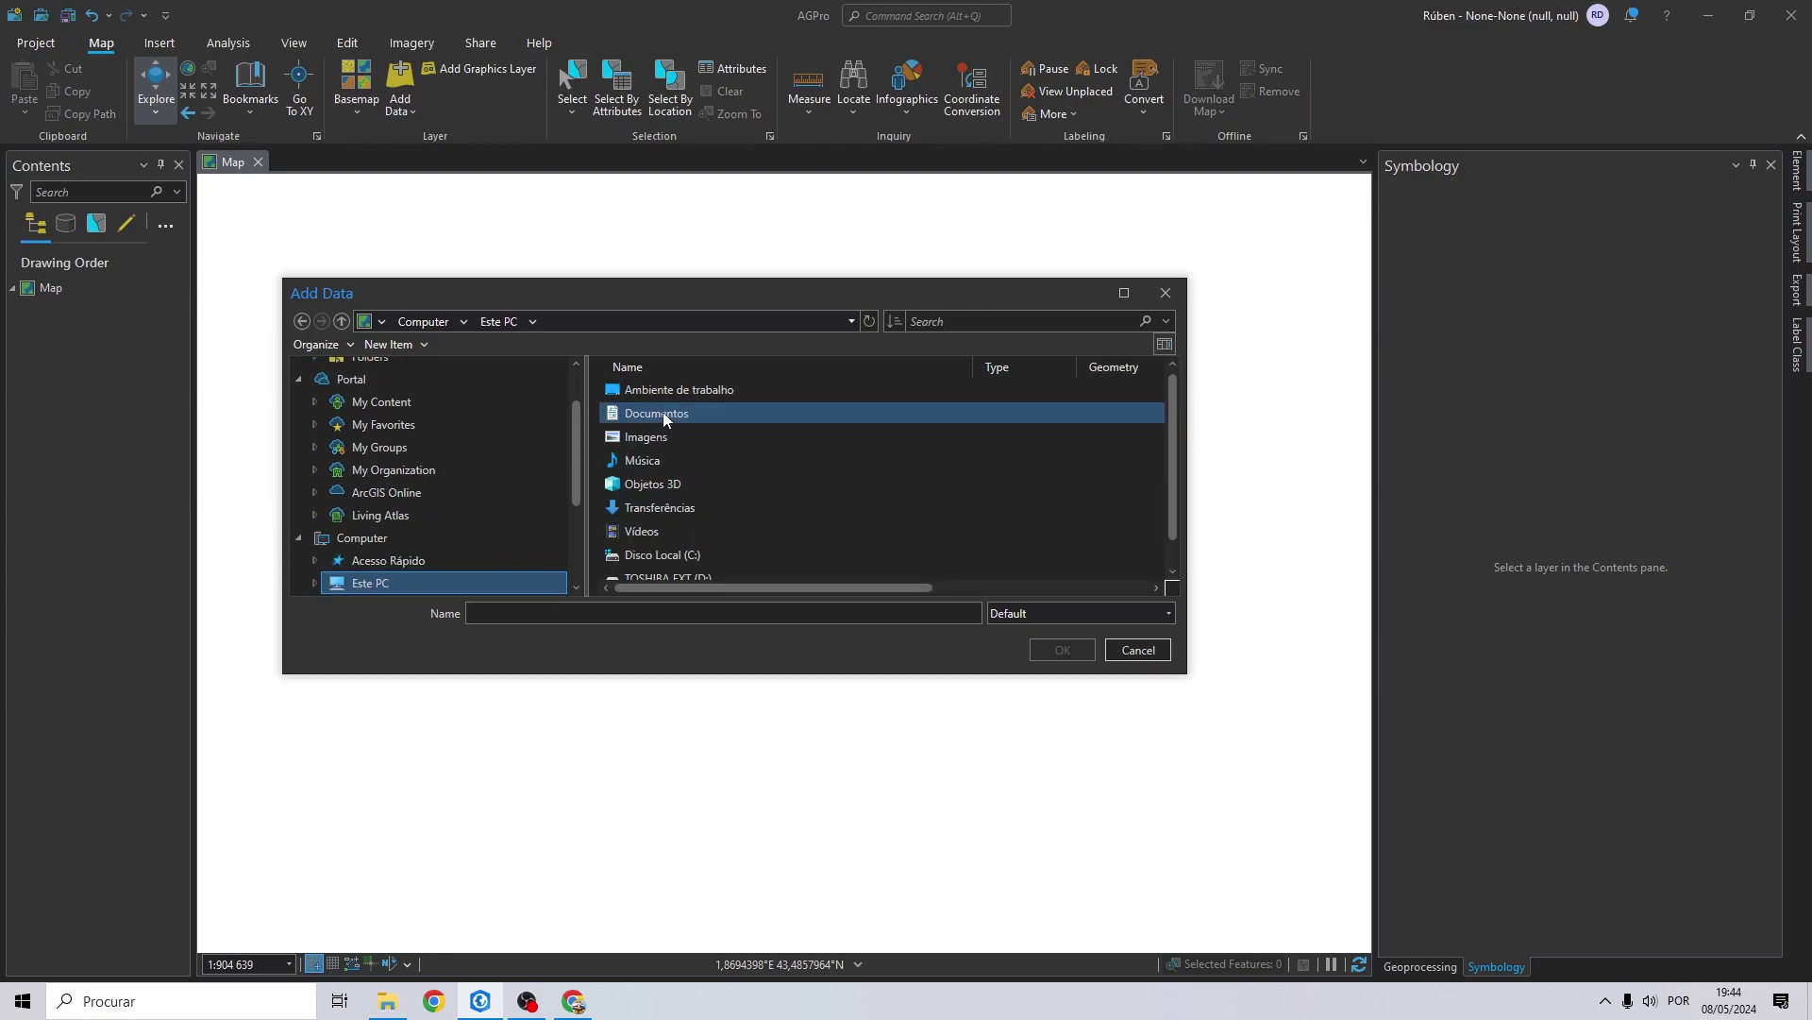
double_click(657, 389)
double_click(663, 391)
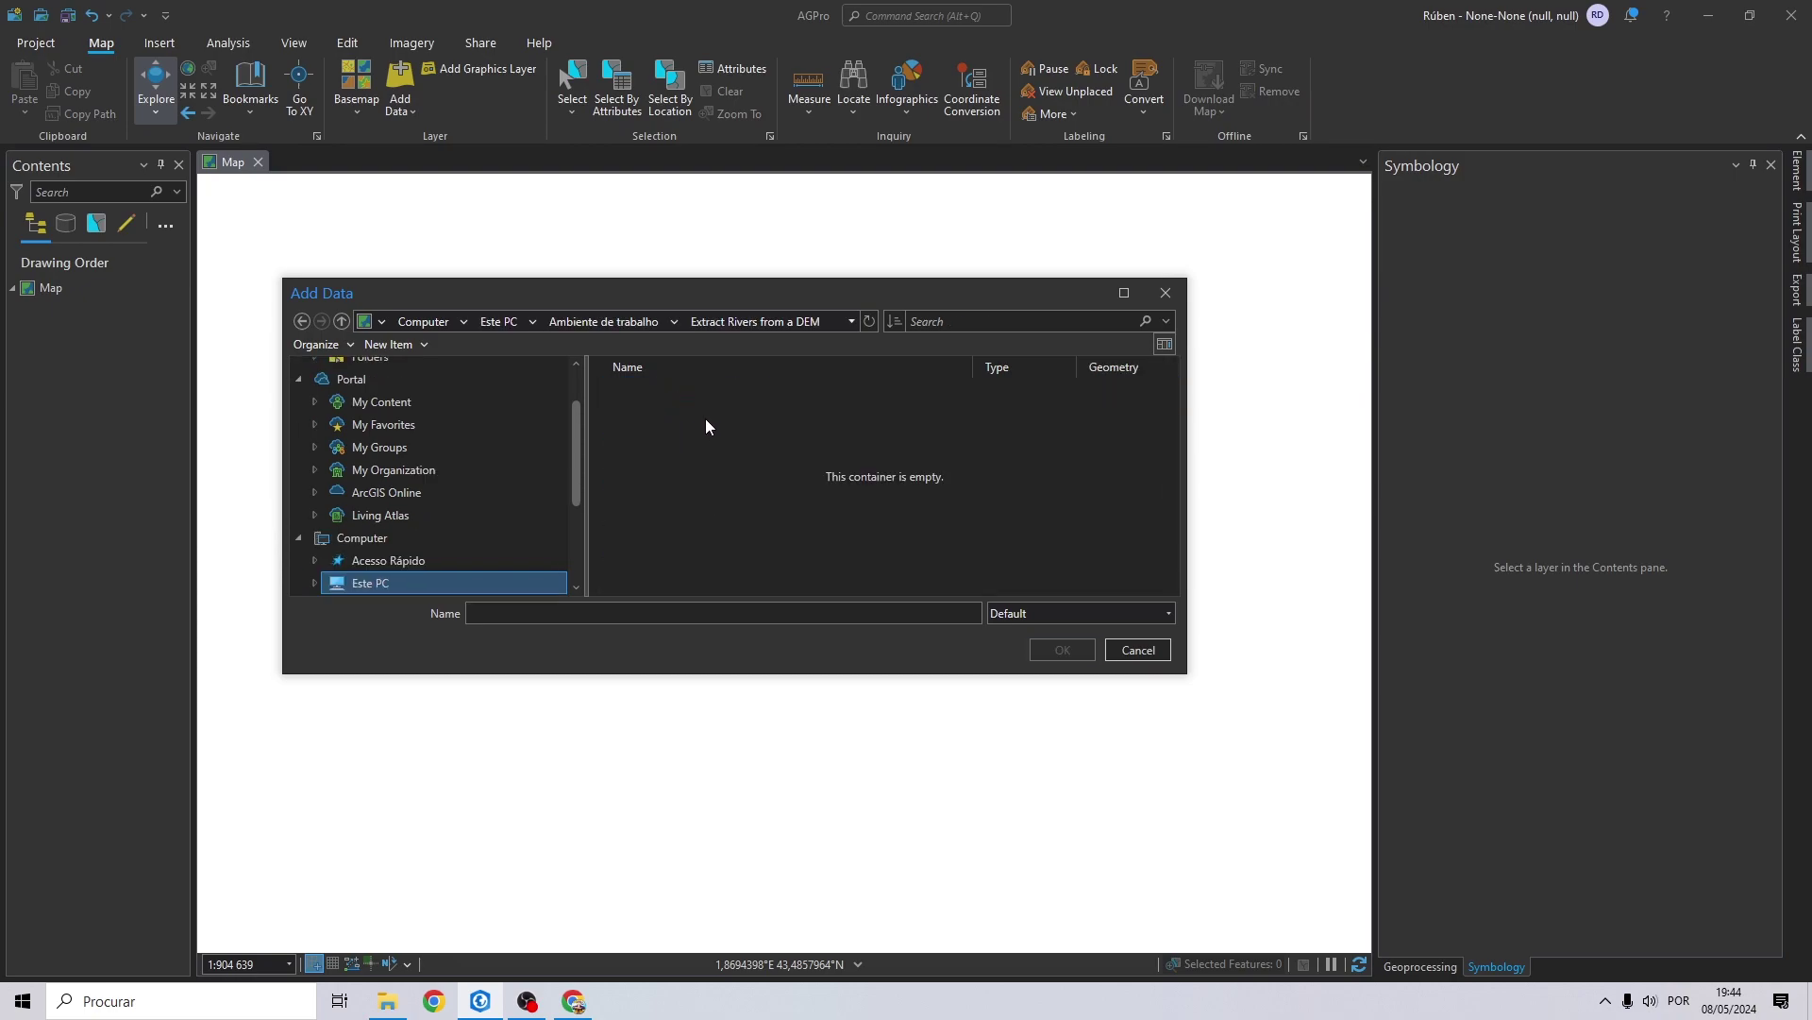
Add N42W001.shp from the nested N42W001 folders to the map and recentre the view.
double_click(655, 418)
click(661, 390)
double_click(661, 391)
click(649, 390)
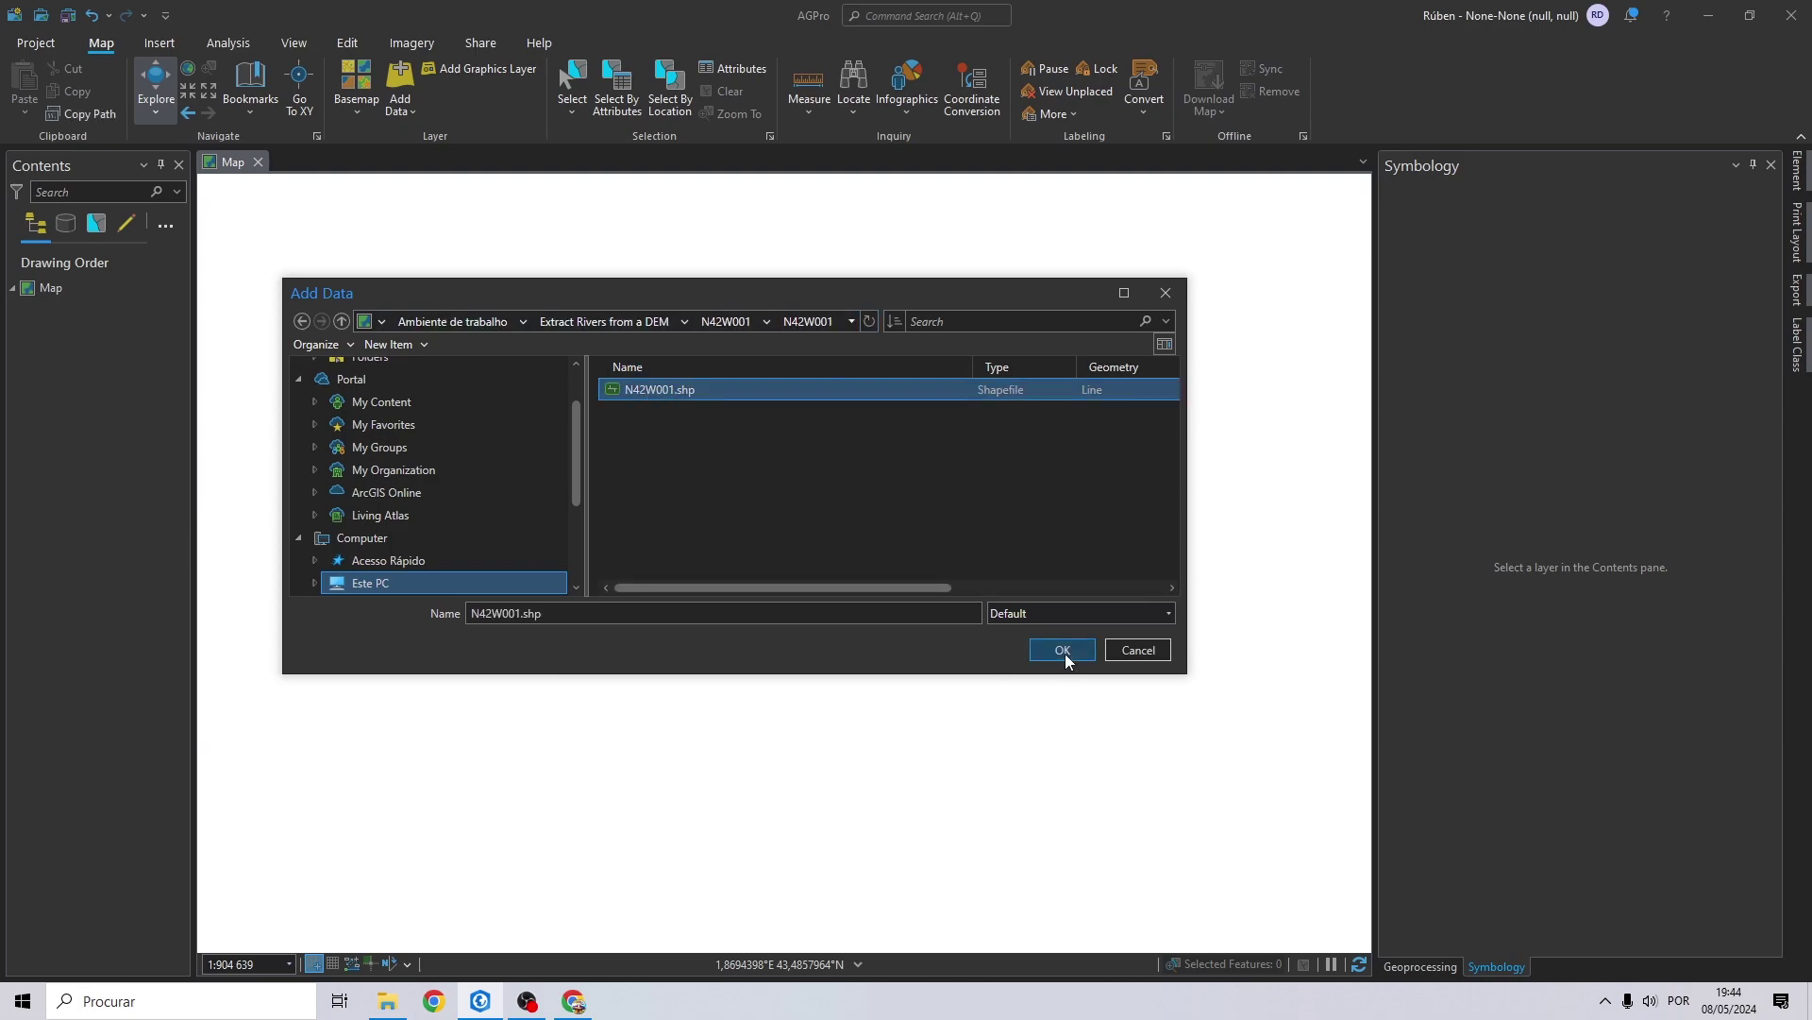
click(1062, 650)
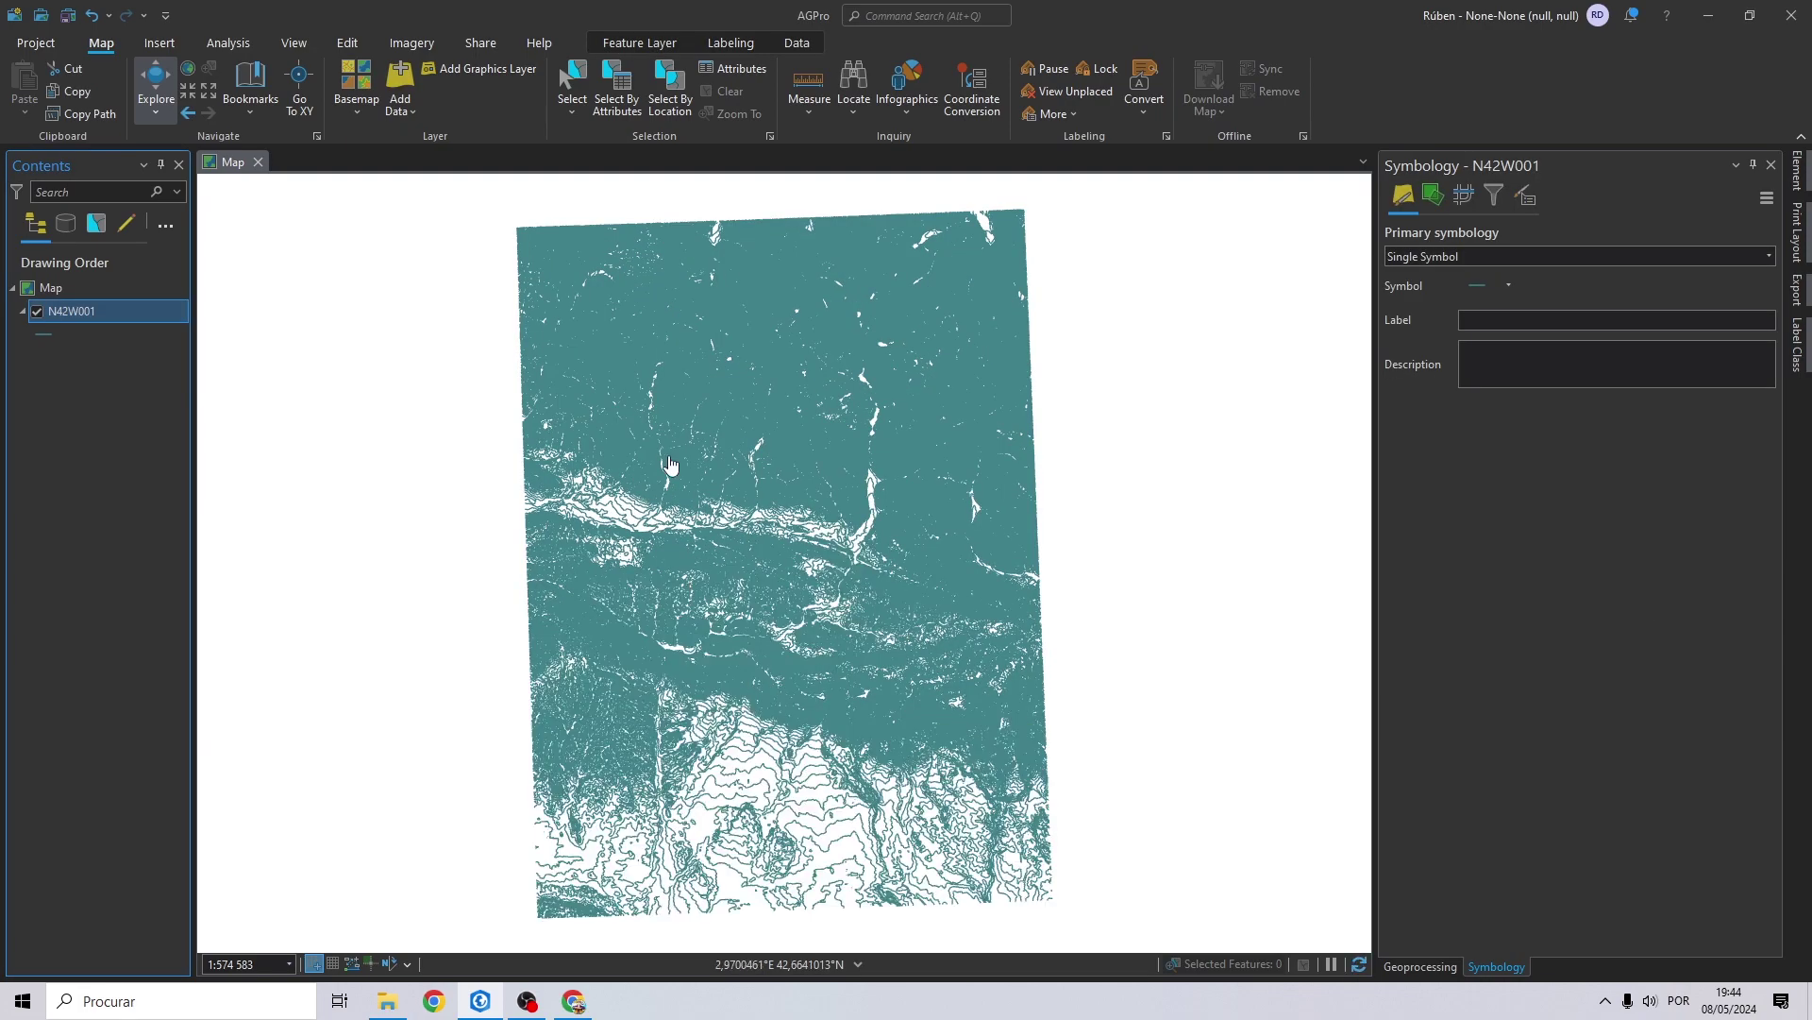
mouse_move(810, 425)
mouse_down()
mouse_move(759, 479)
mouse_move(737, 394)
mouse_move(714, 438)
mouse_up()
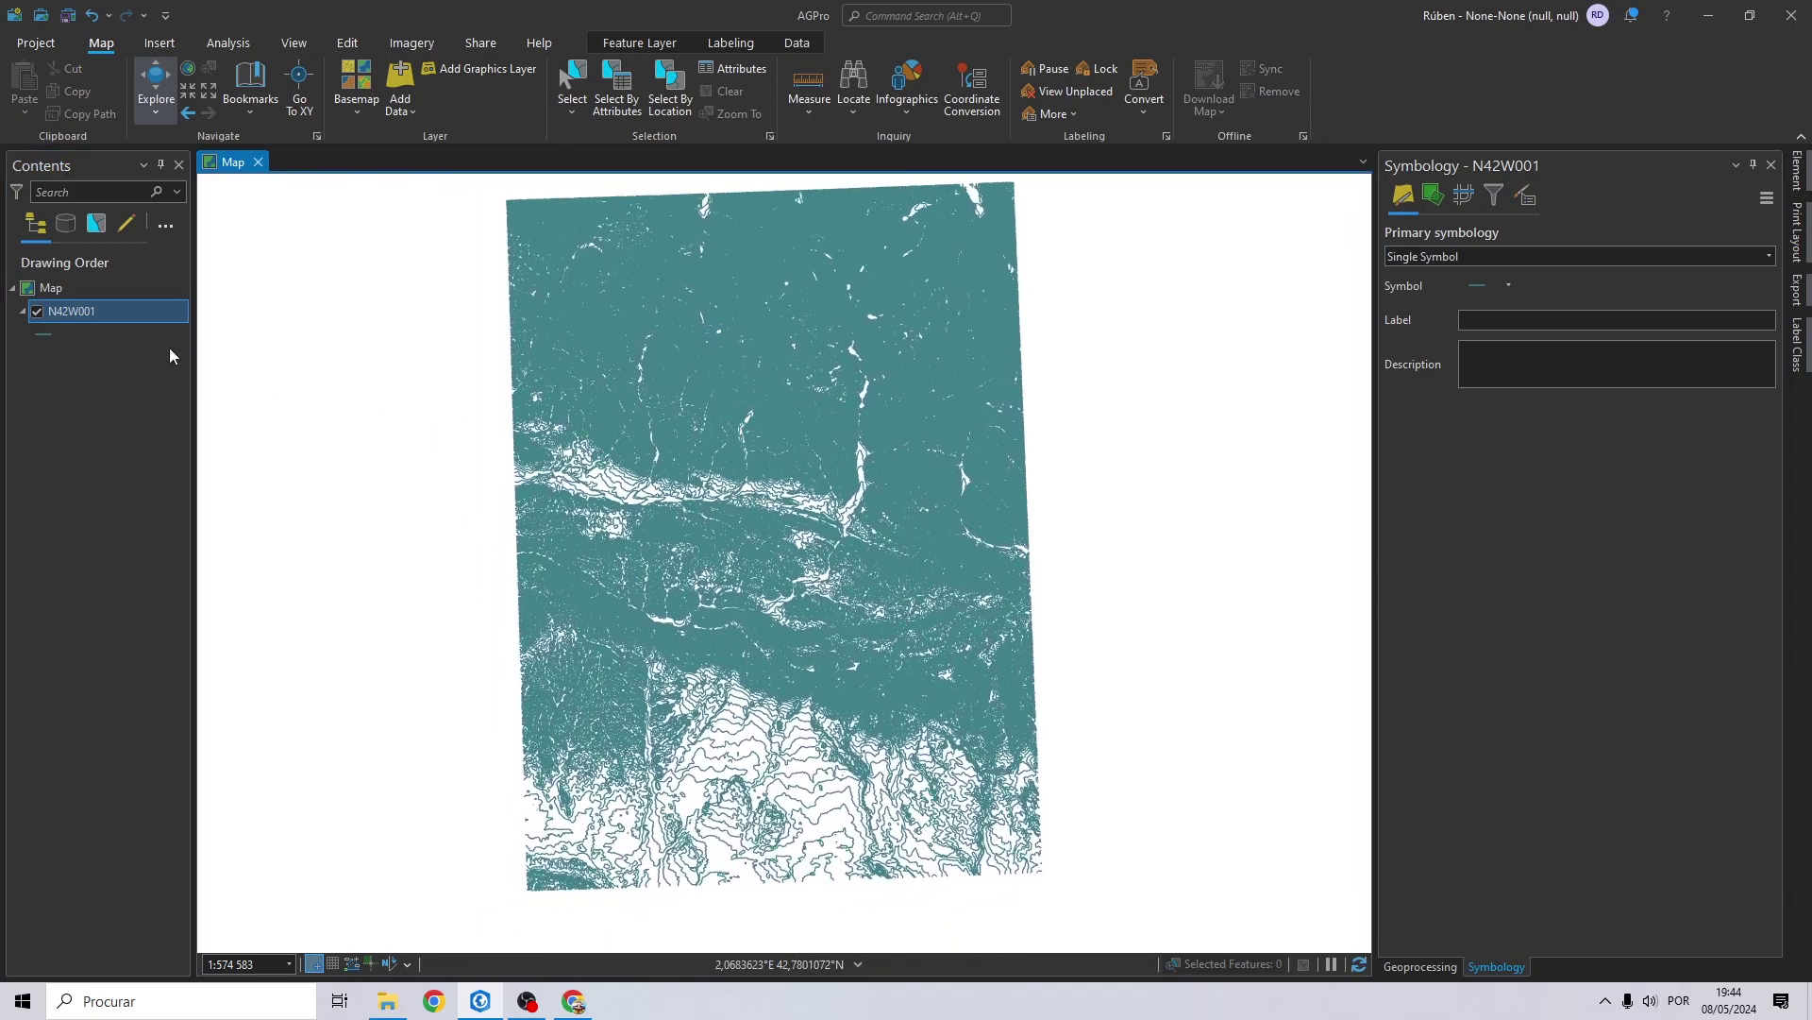
Confirm Madrid 1870 Madrid Spain as the coordinate system in the Map's Properties.
right_click(71, 285)
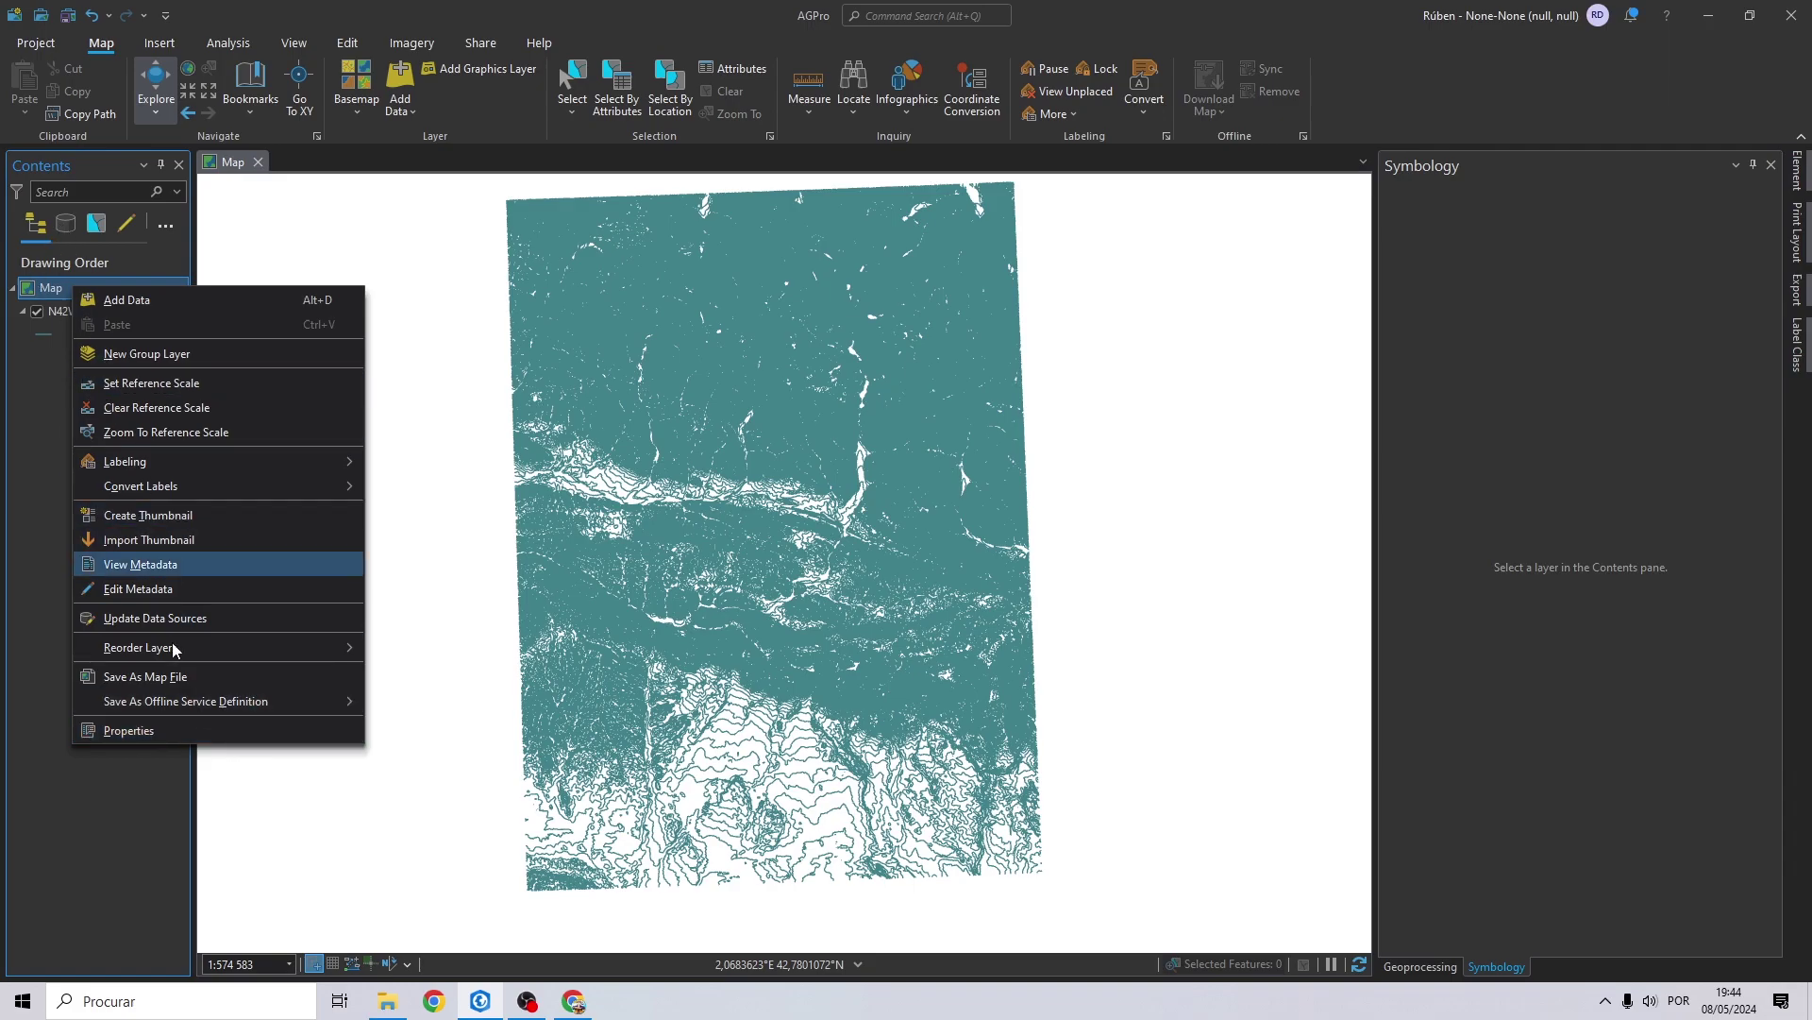
click(168, 724)
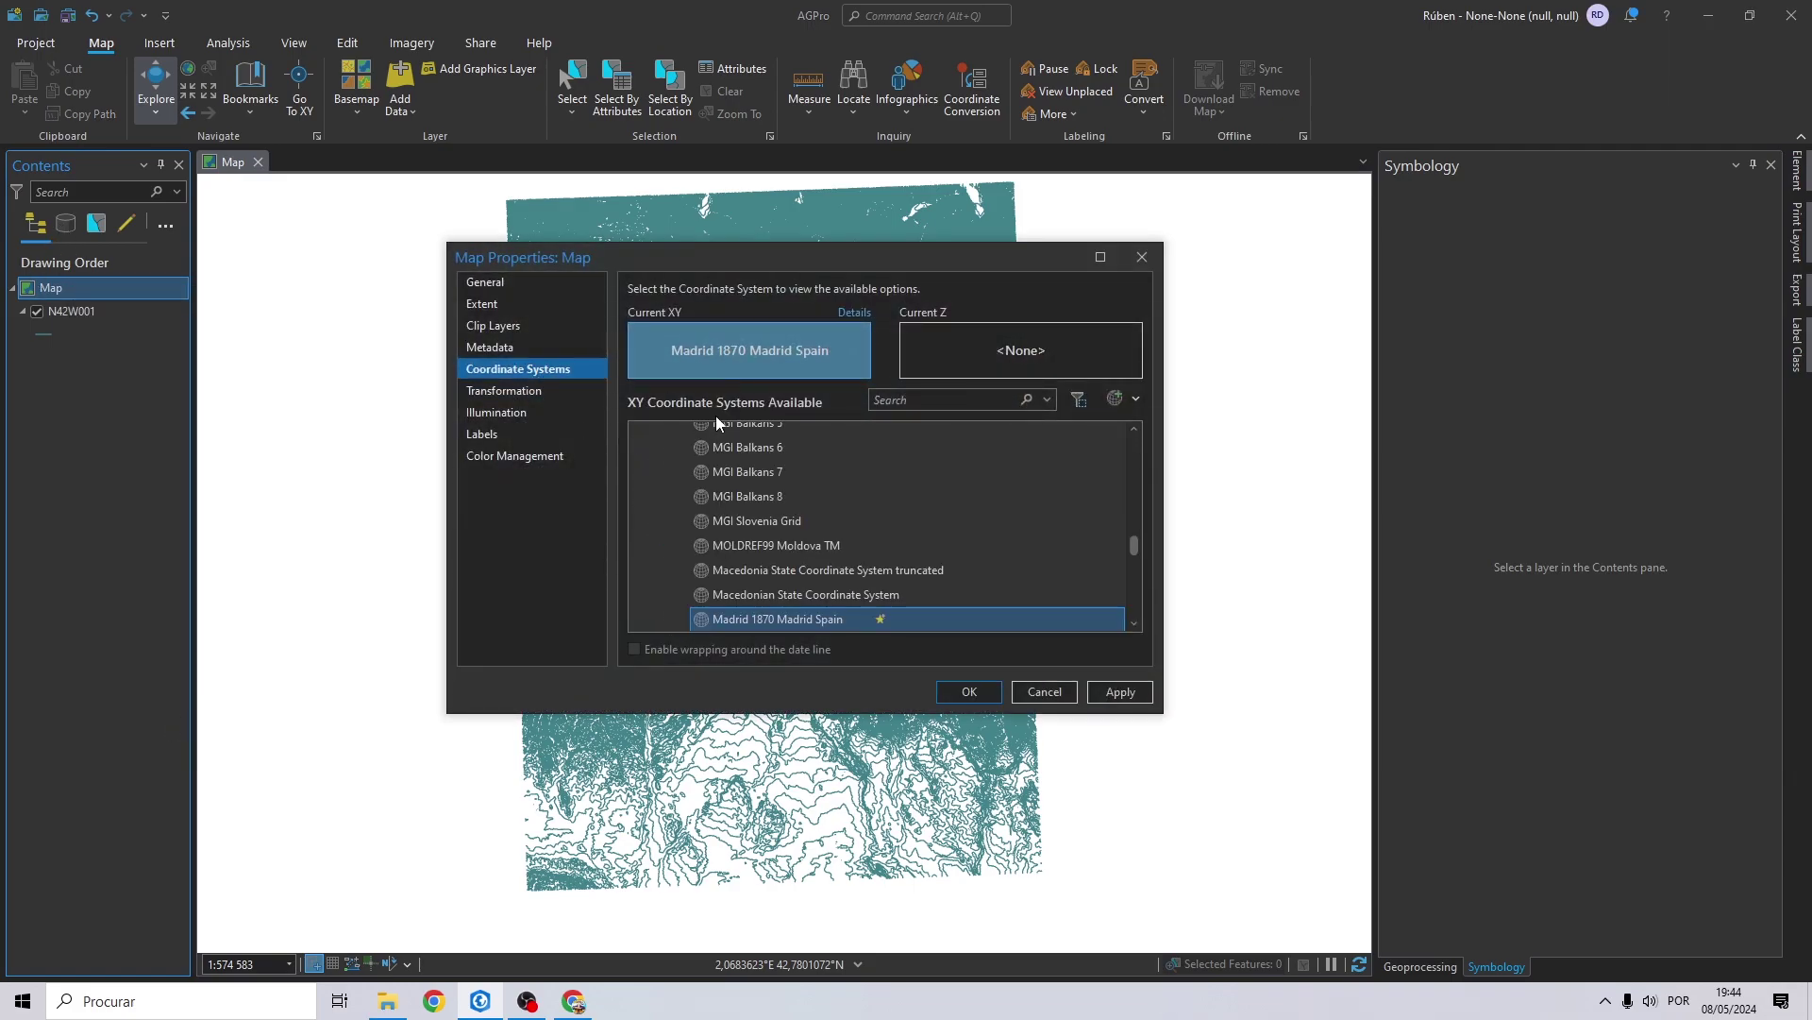
scroll(749, 621, down, 1)
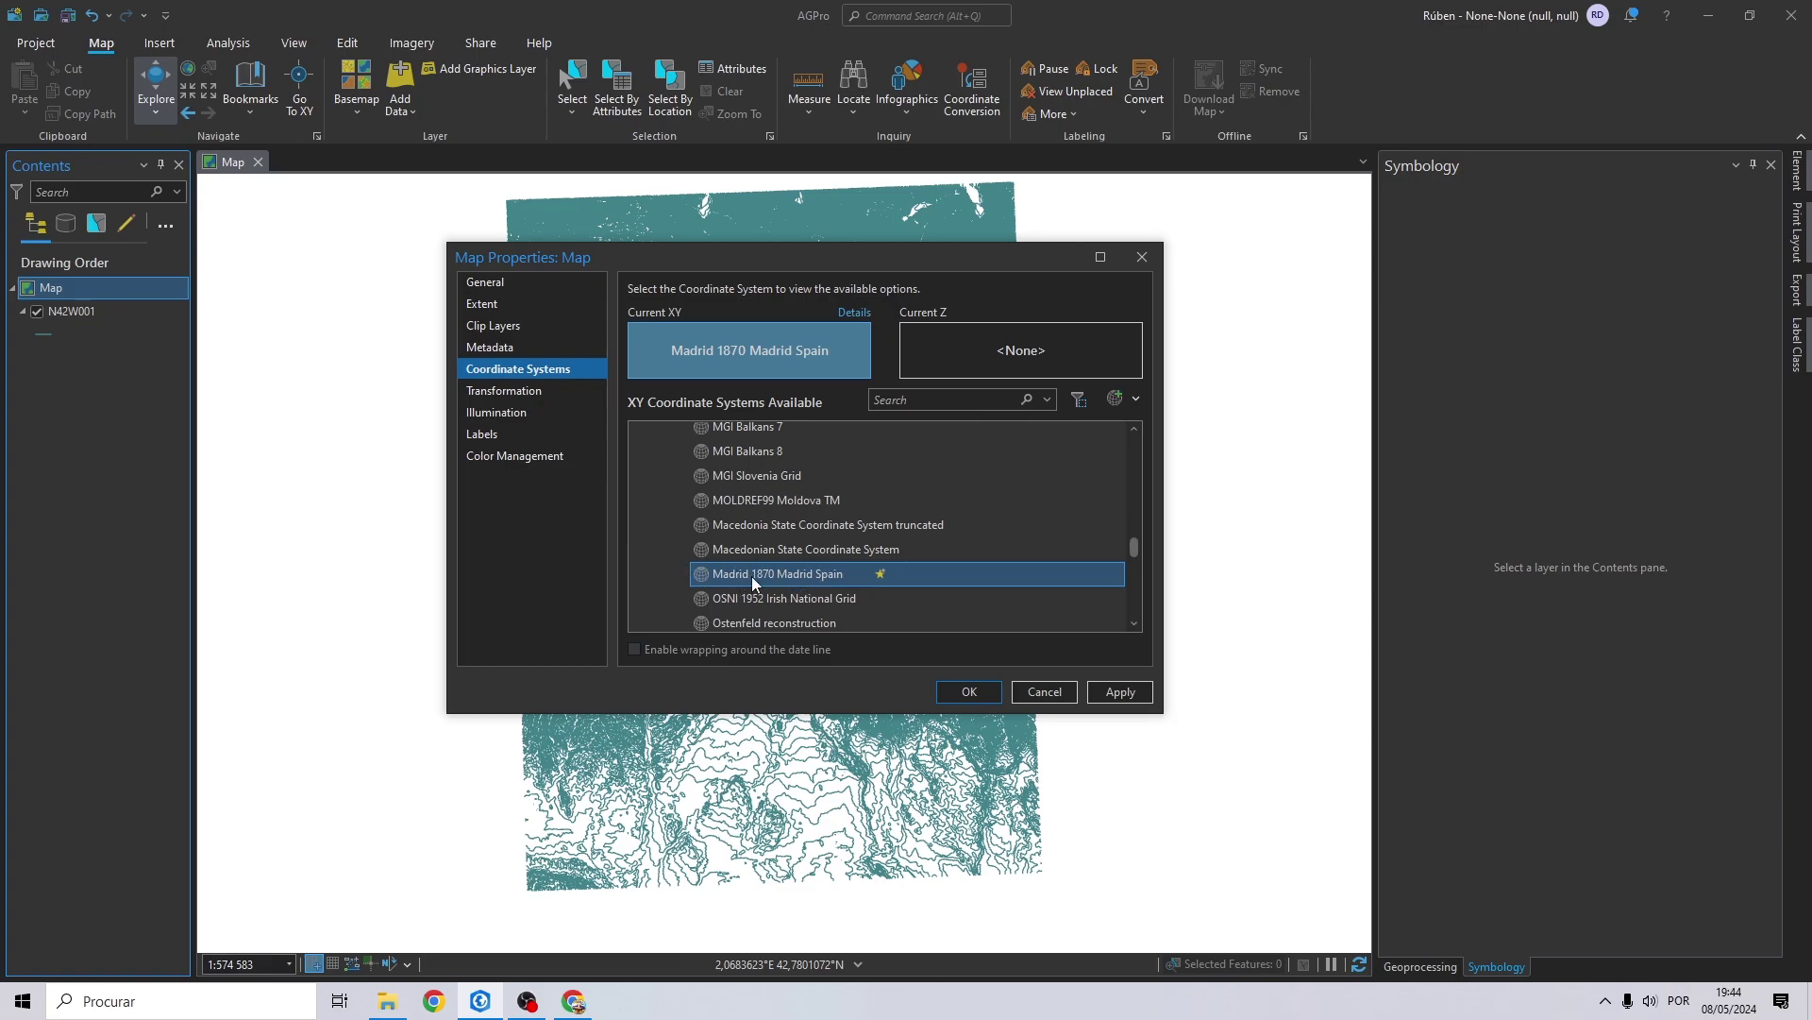
click(970, 691)
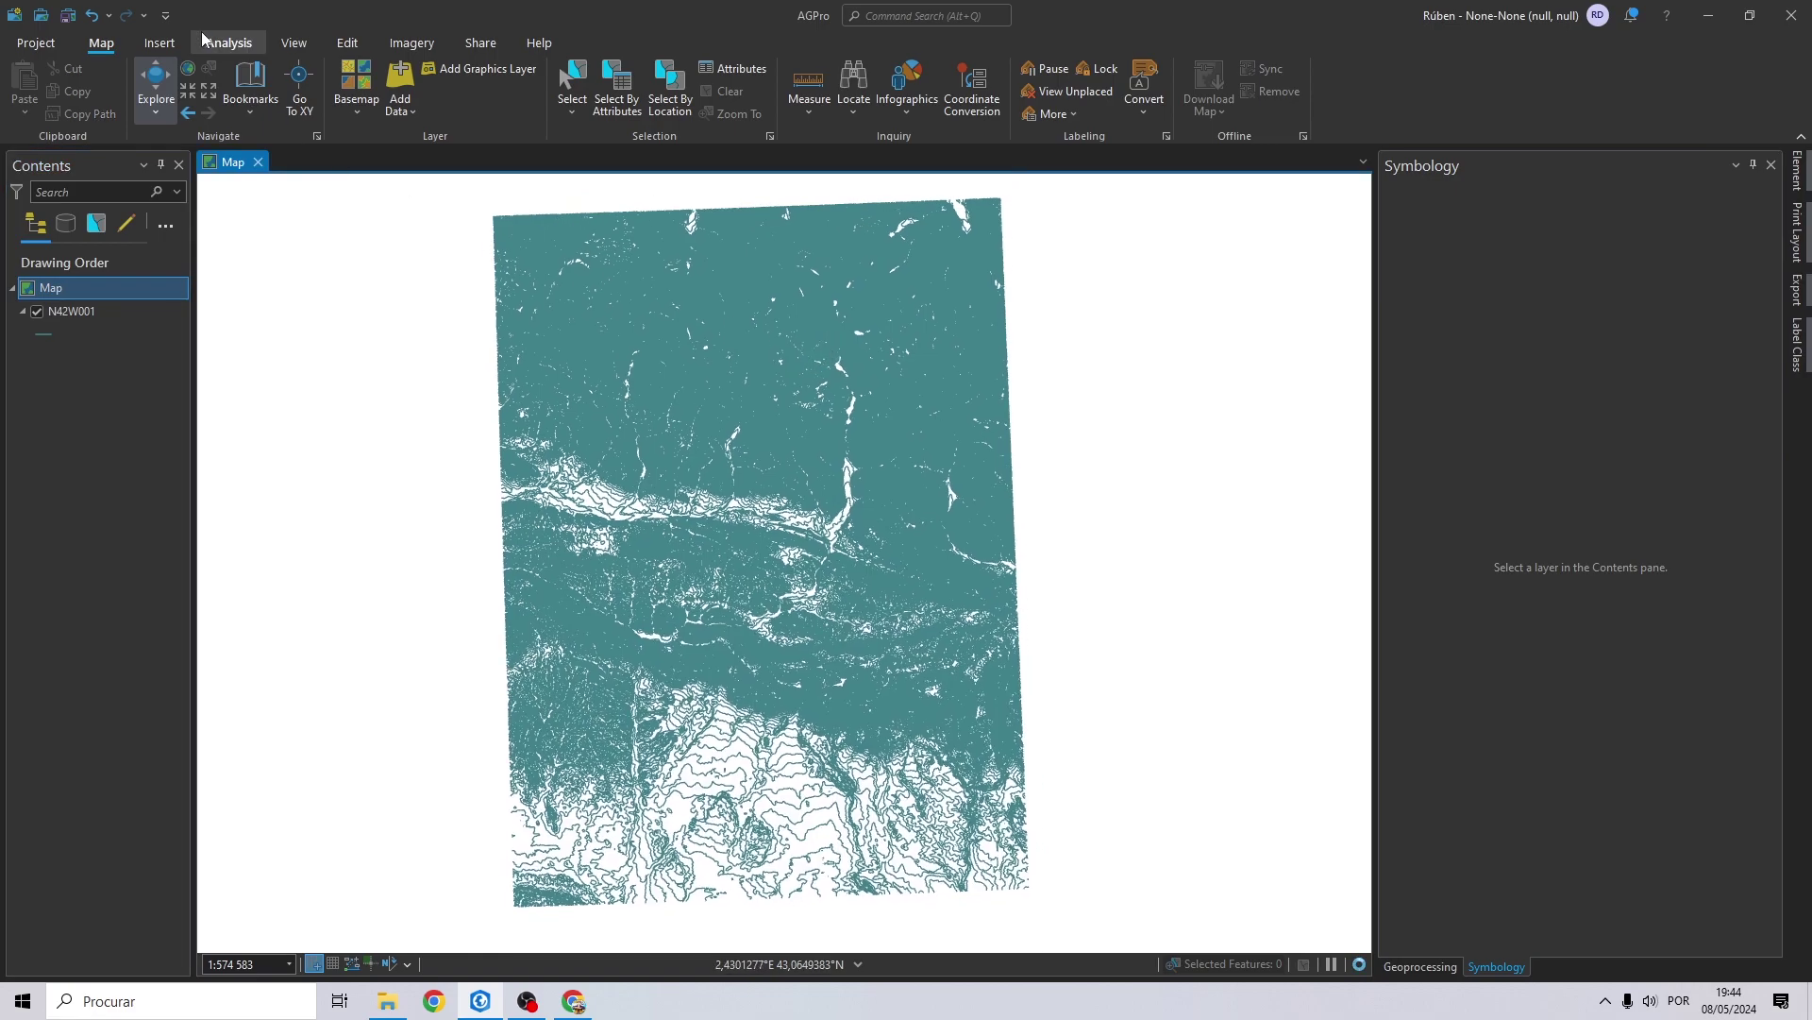
Find and open the Create TIN geoprocessing tool.
click(228, 43)
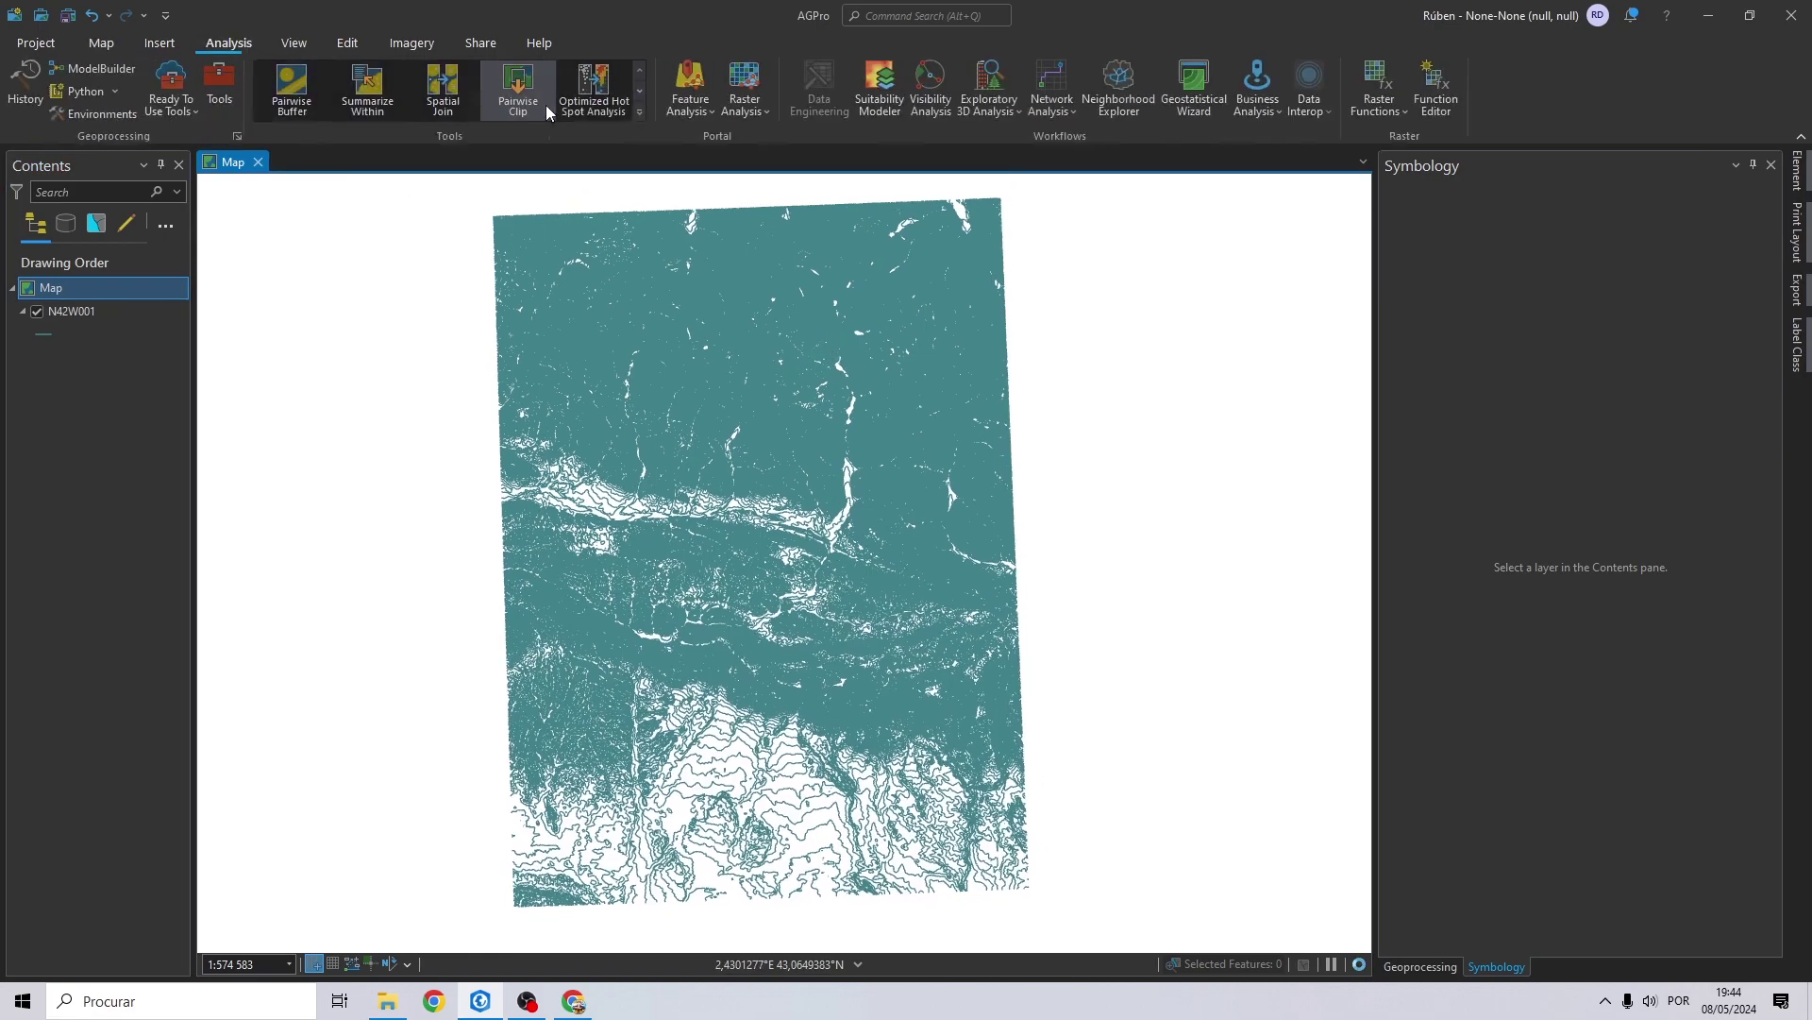
click(638, 117)
click(340, 773)
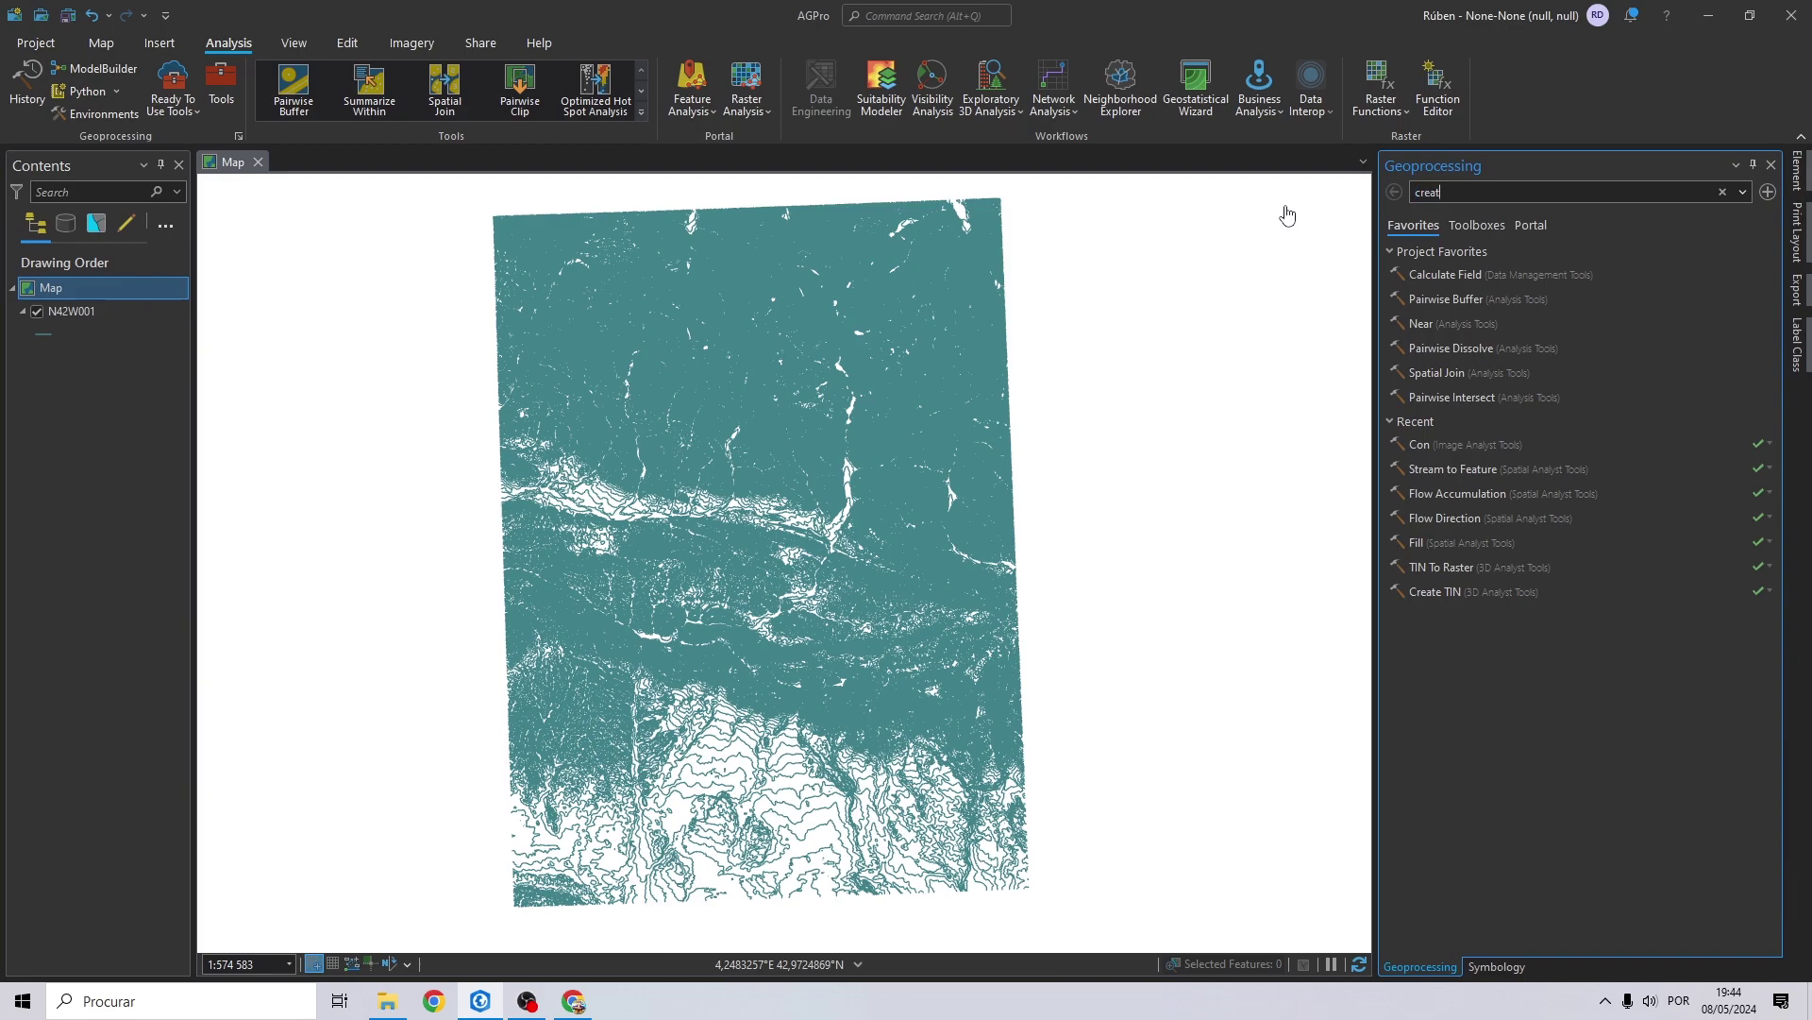
text(create tin)
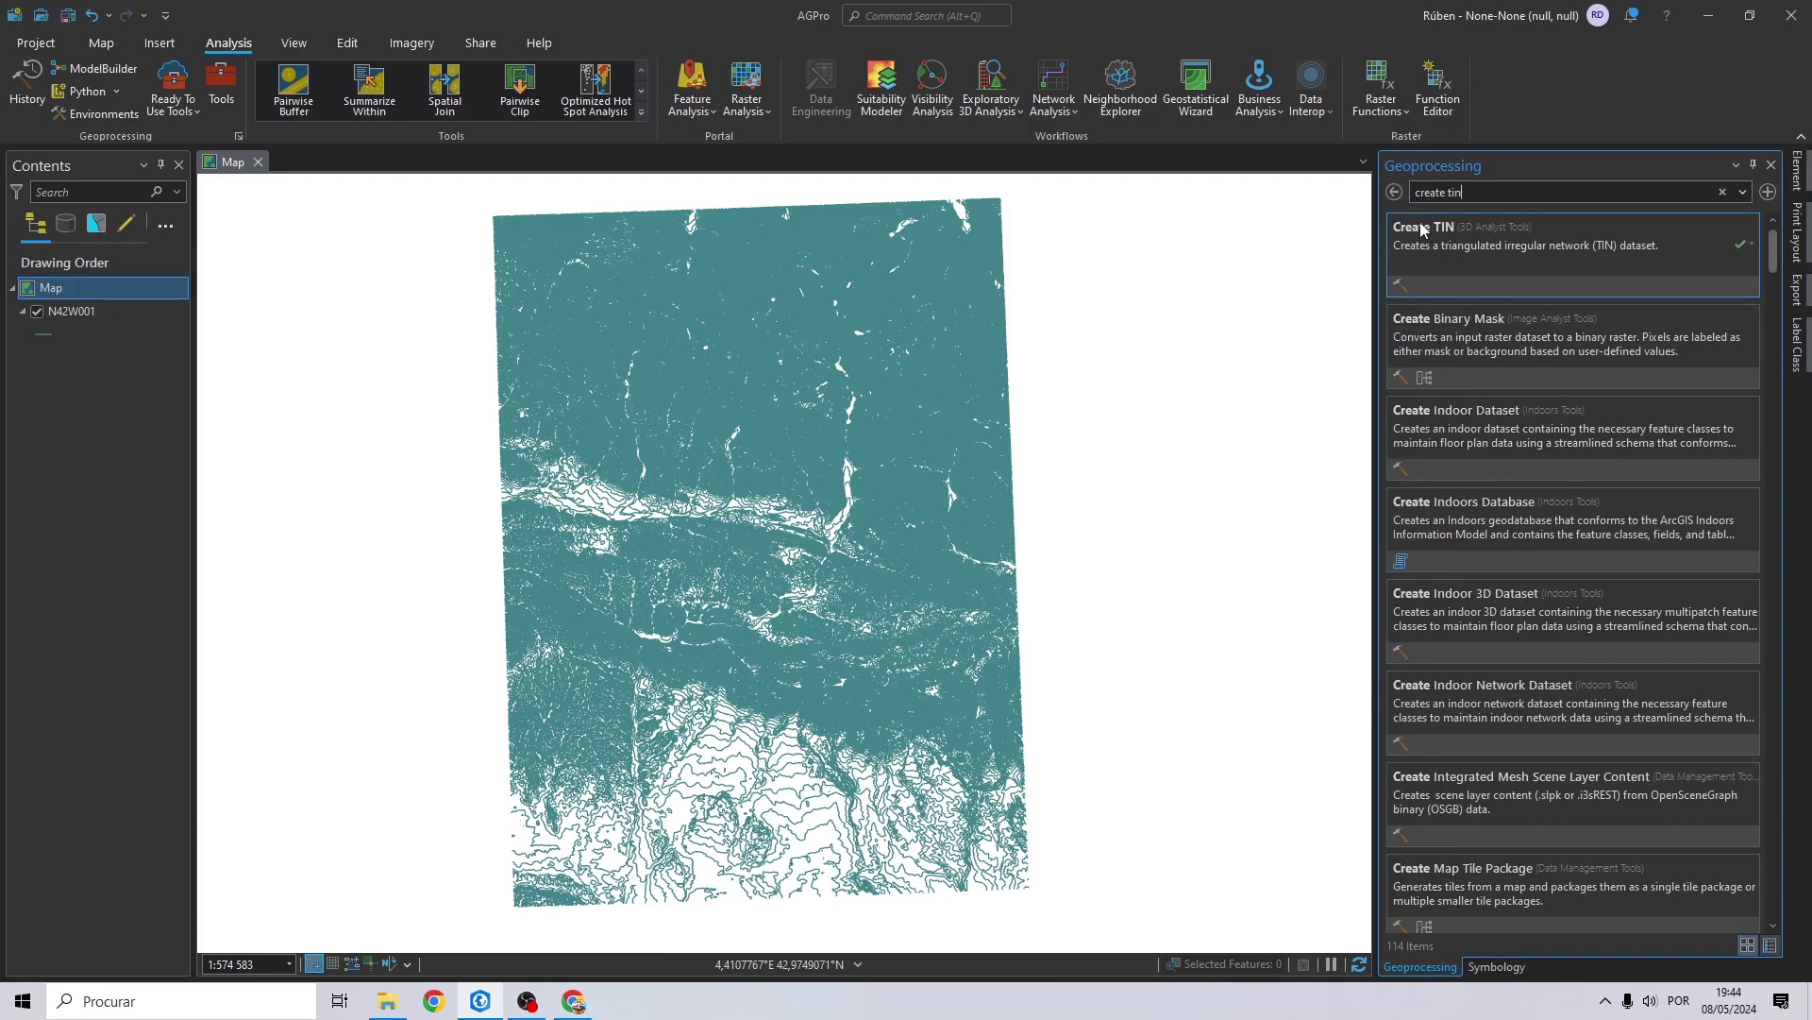
click(1424, 229)
click(57, 311)
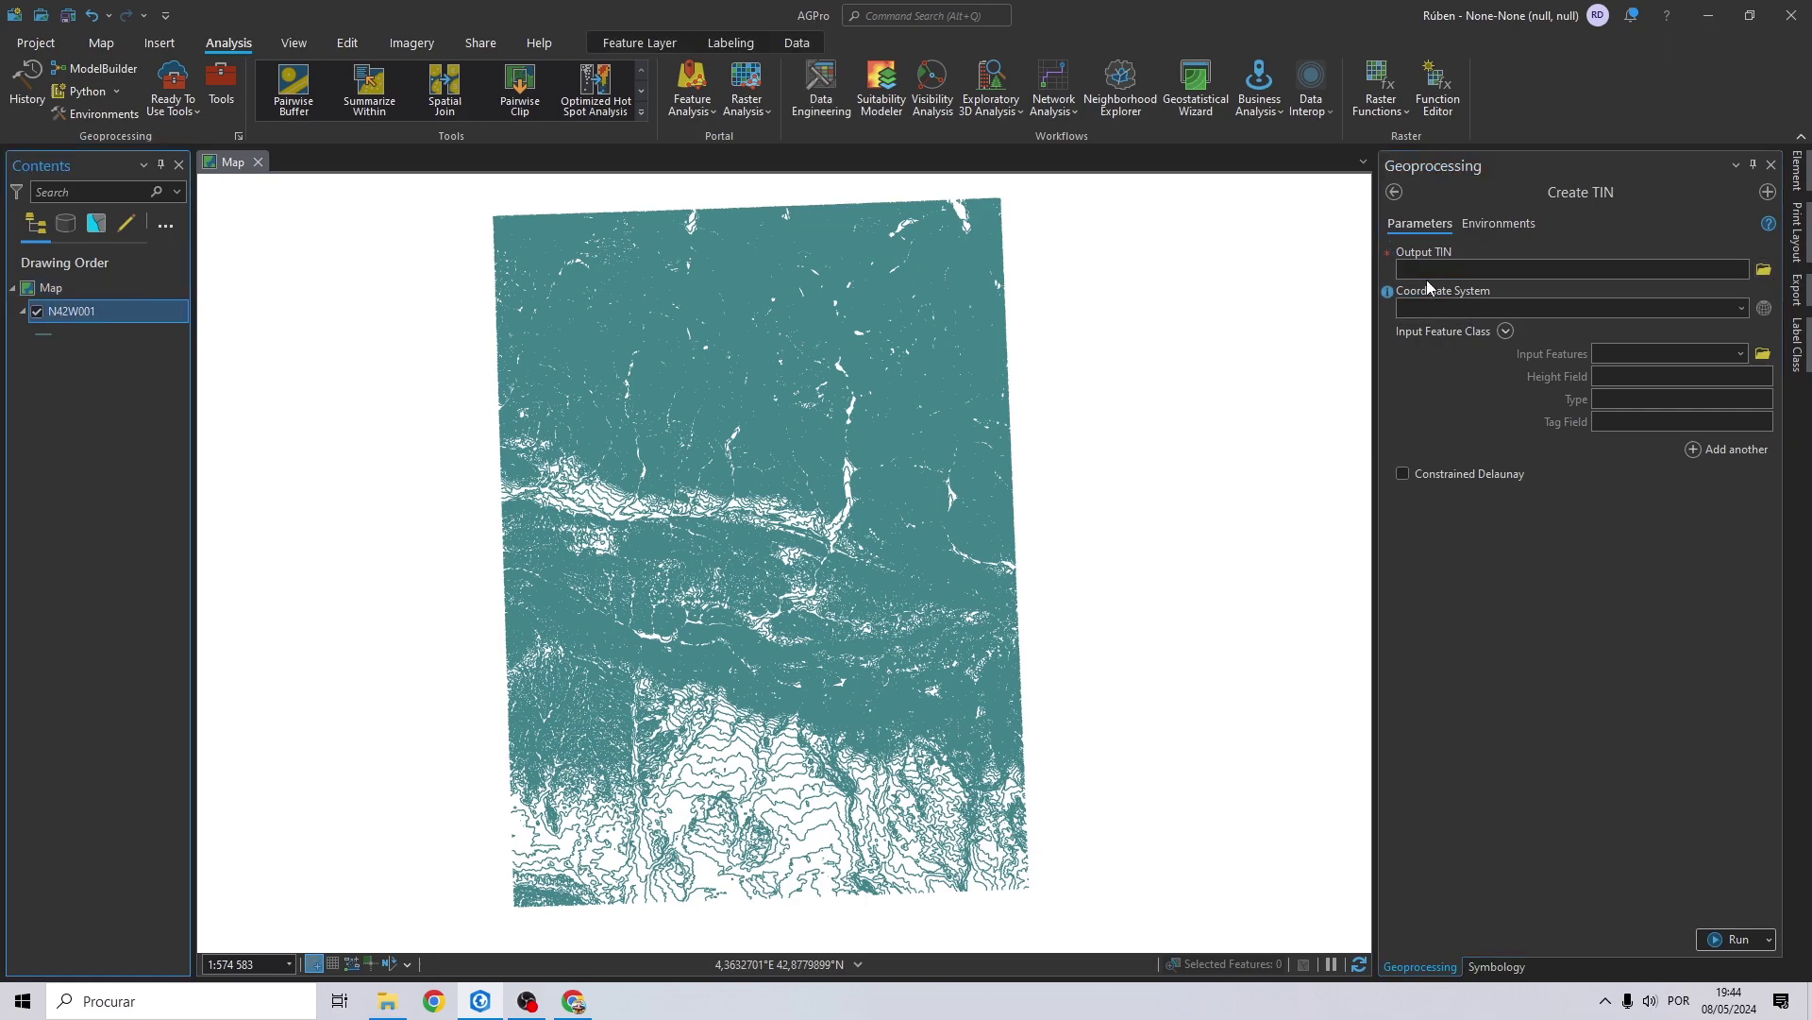
Save the output TIN as TIN in the Extract Rivers from a DEM folder.
click(1762, 271)
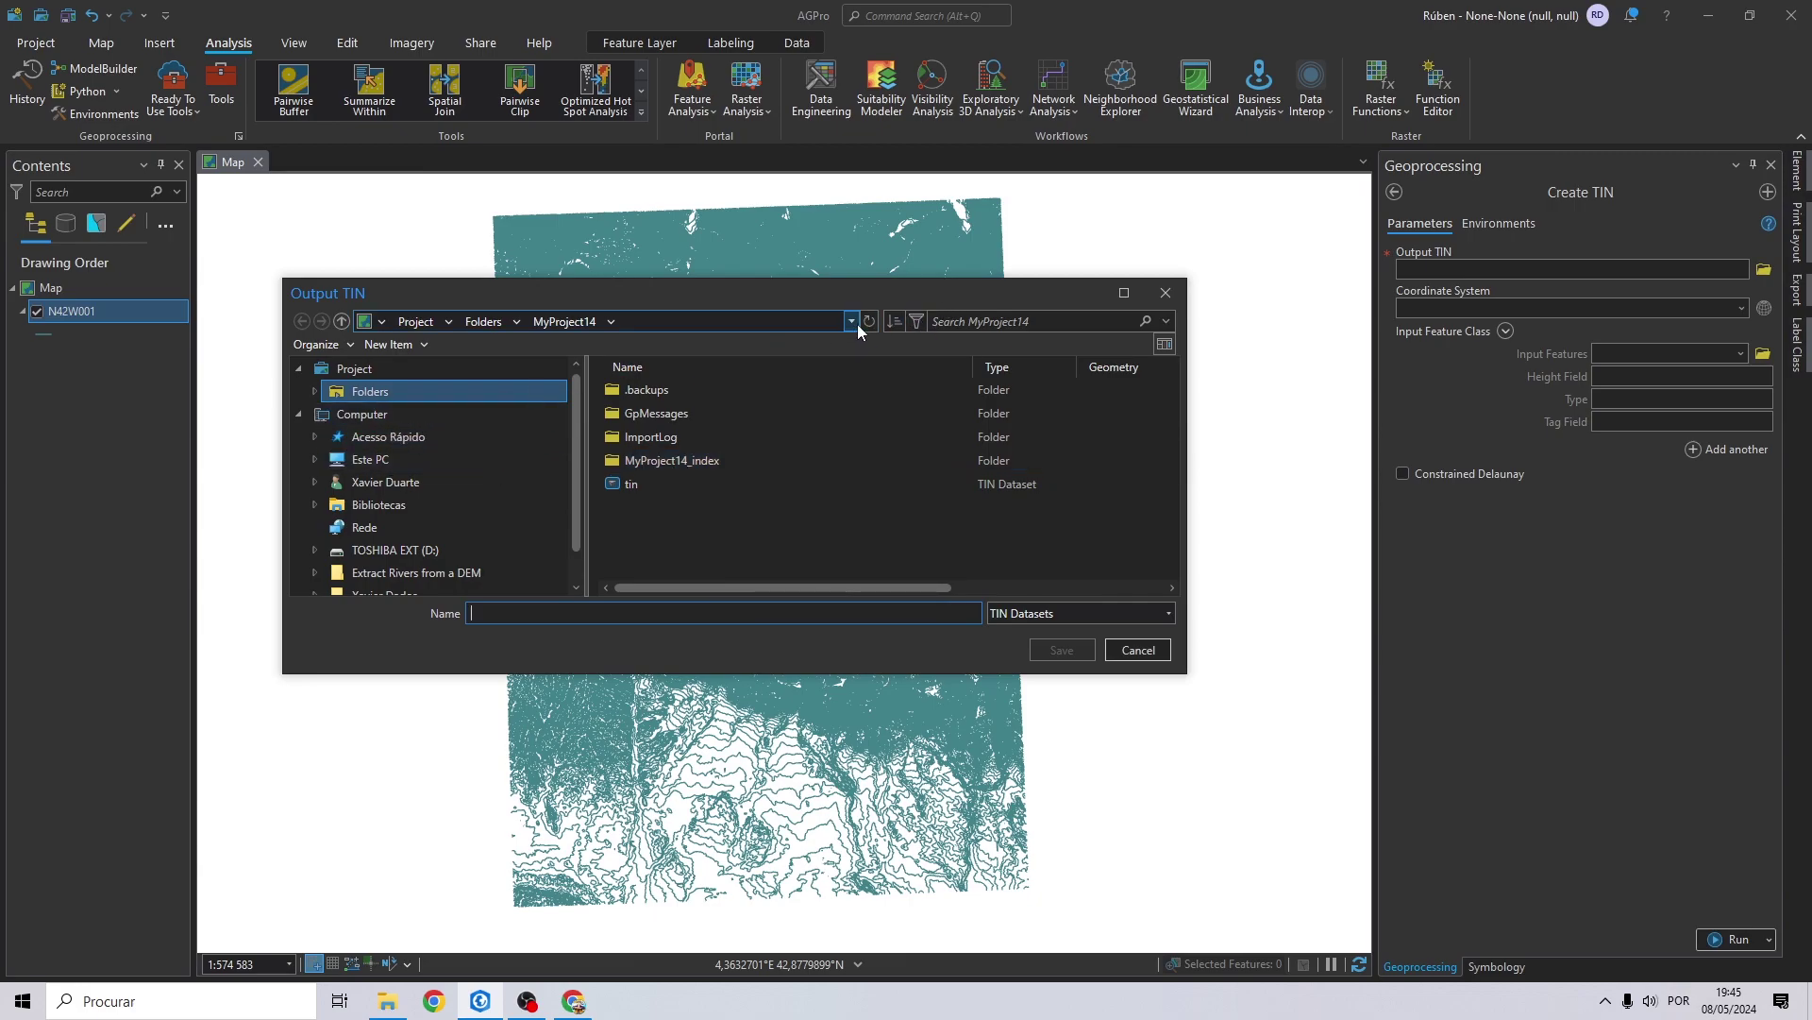
scroll(423, 427, down, 1)
click(391, 423)
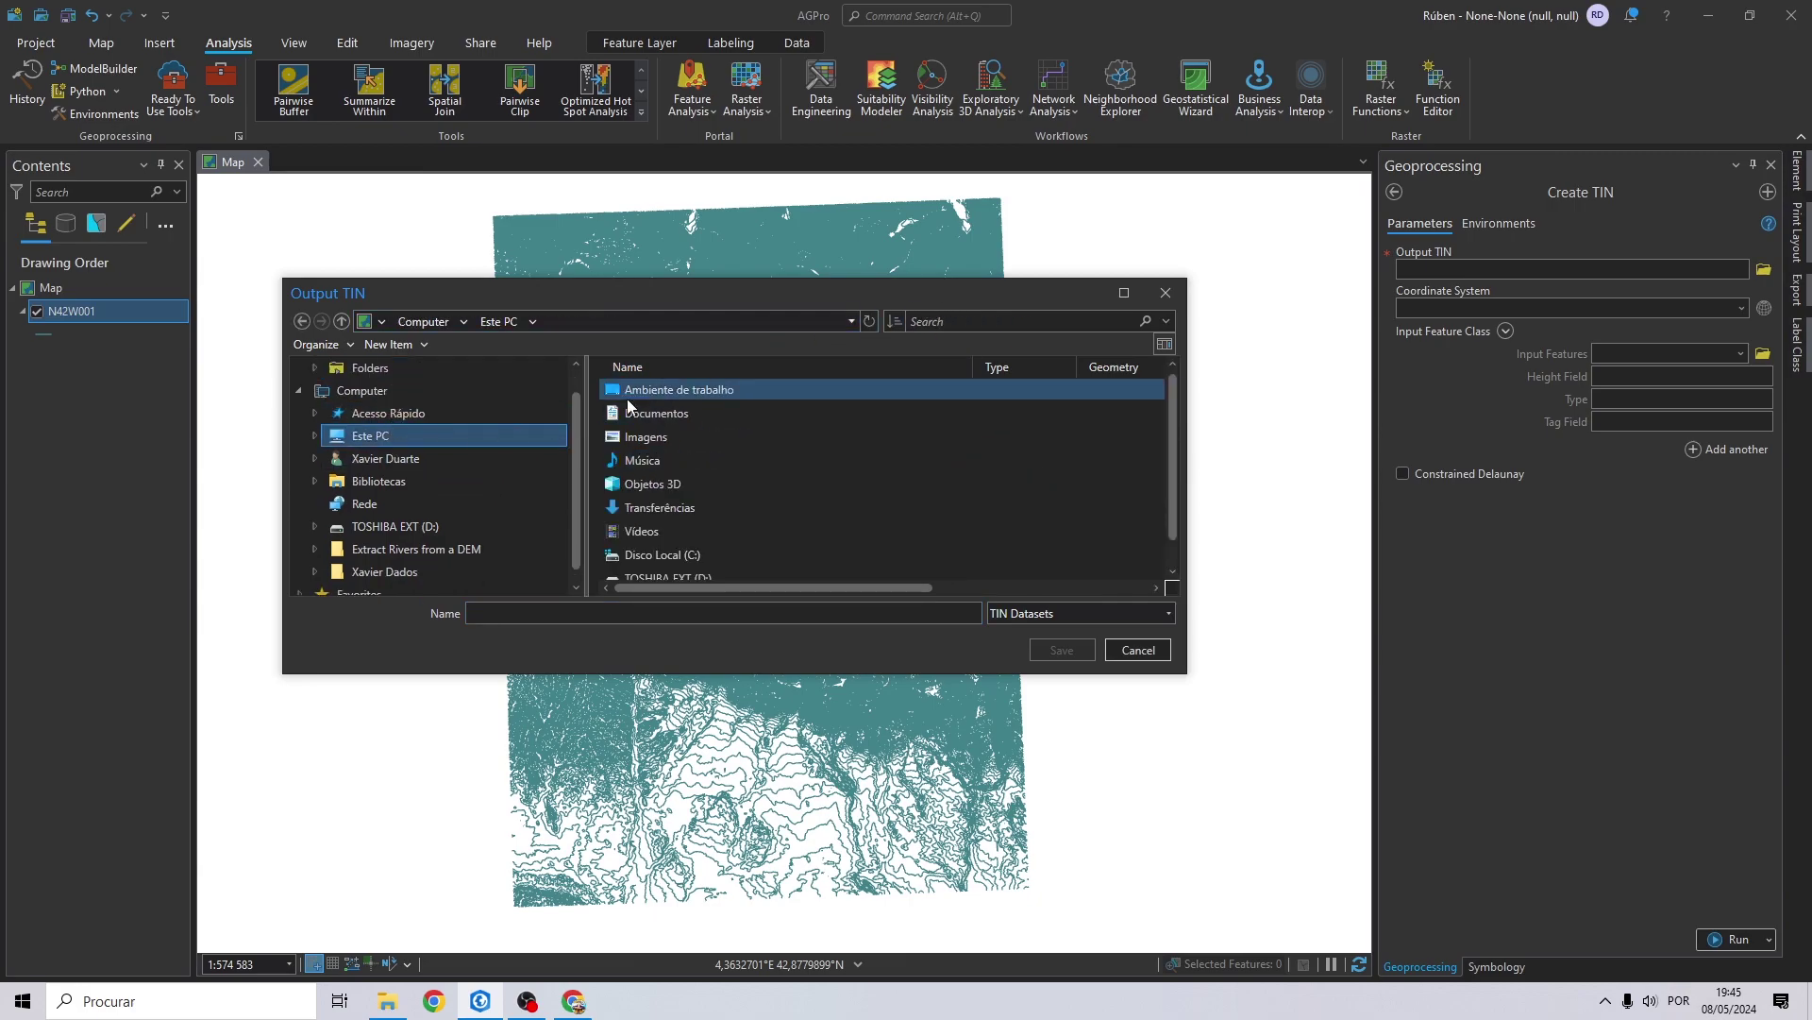
double_click(667, 395)
click(667, 395)
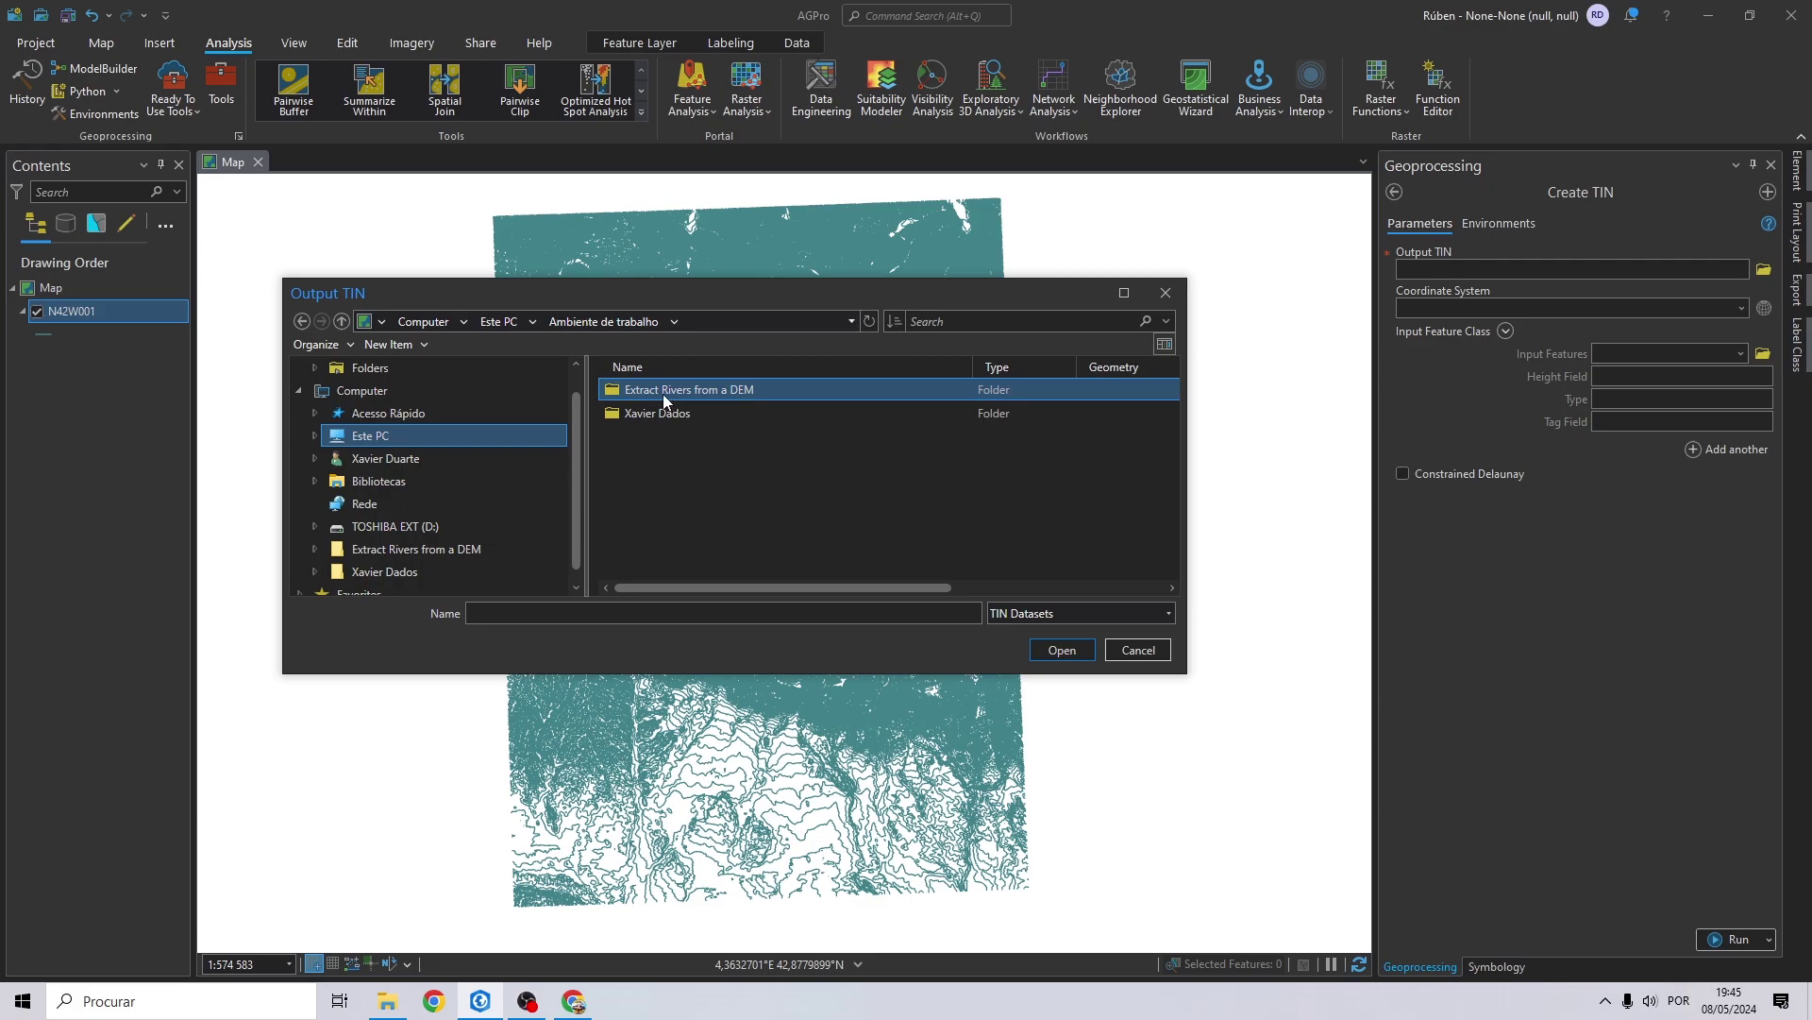
double_click(662, 393)
click(577, 608)
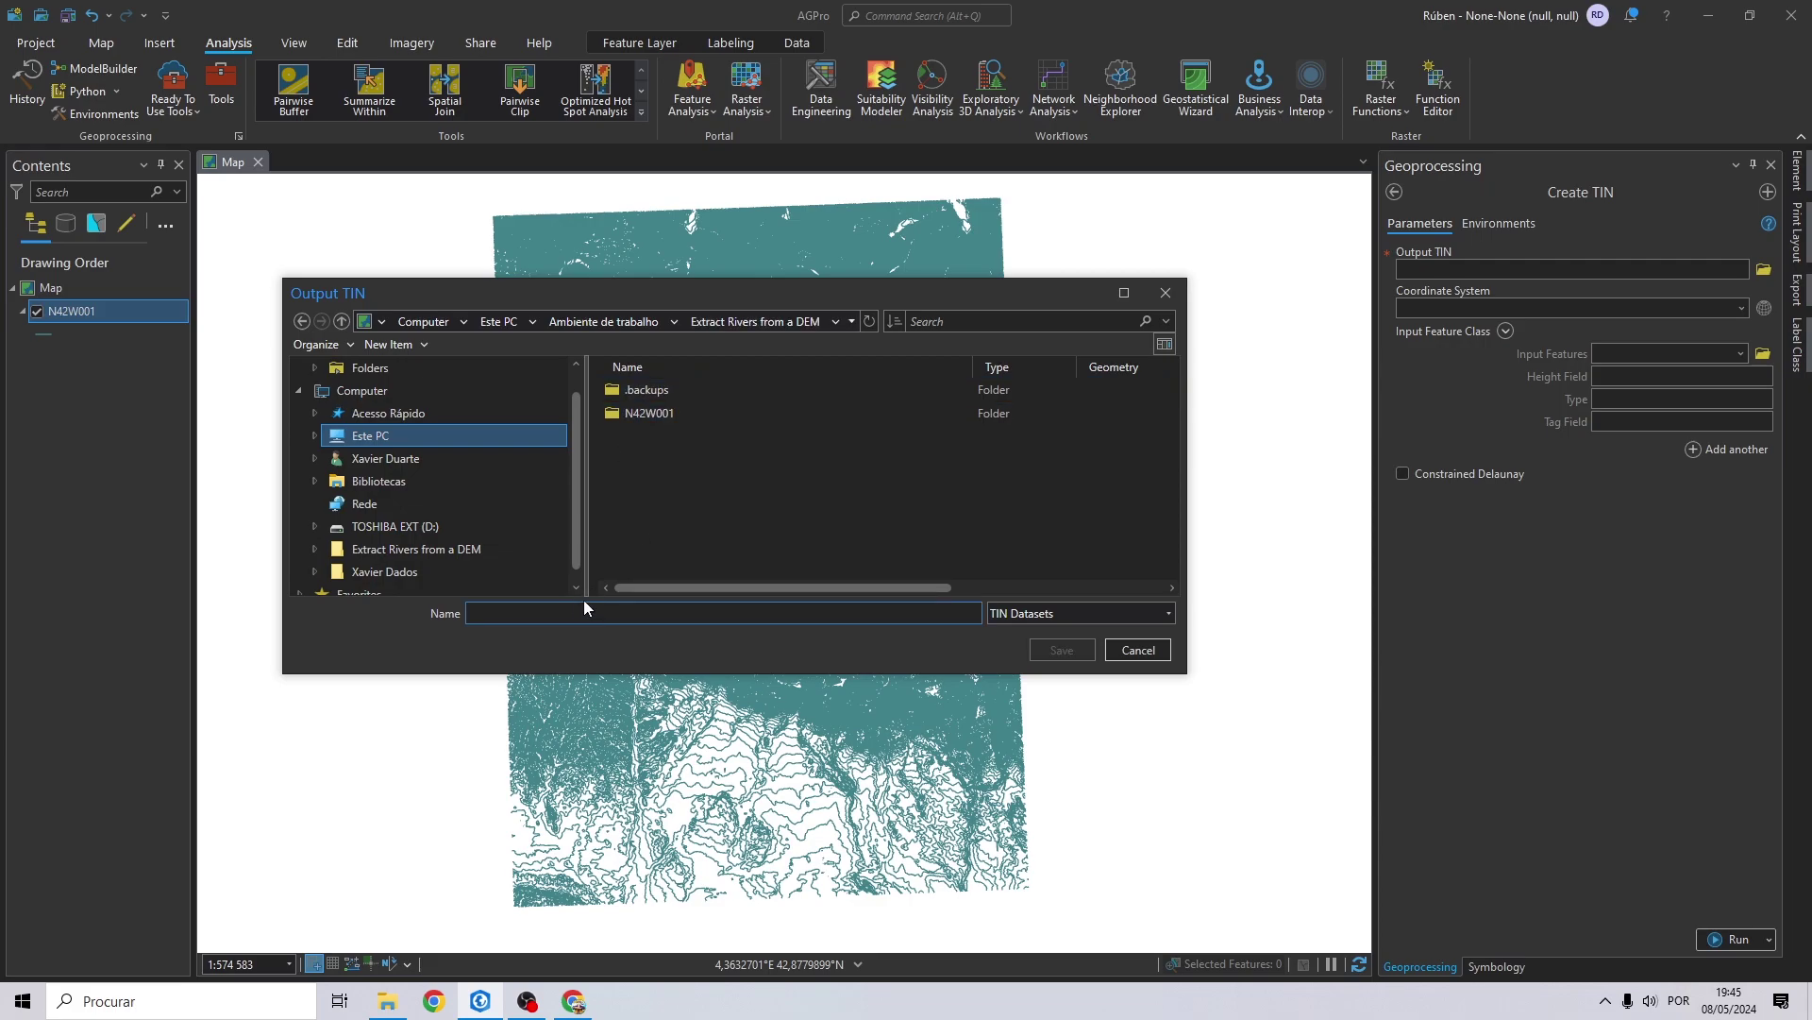
text(TIN)
click(1080, 653)
Set the coordinate system to Madrid 1870 Madrid Spain and input features to N42W001.
click(1723, 304)
click(1501, 333)
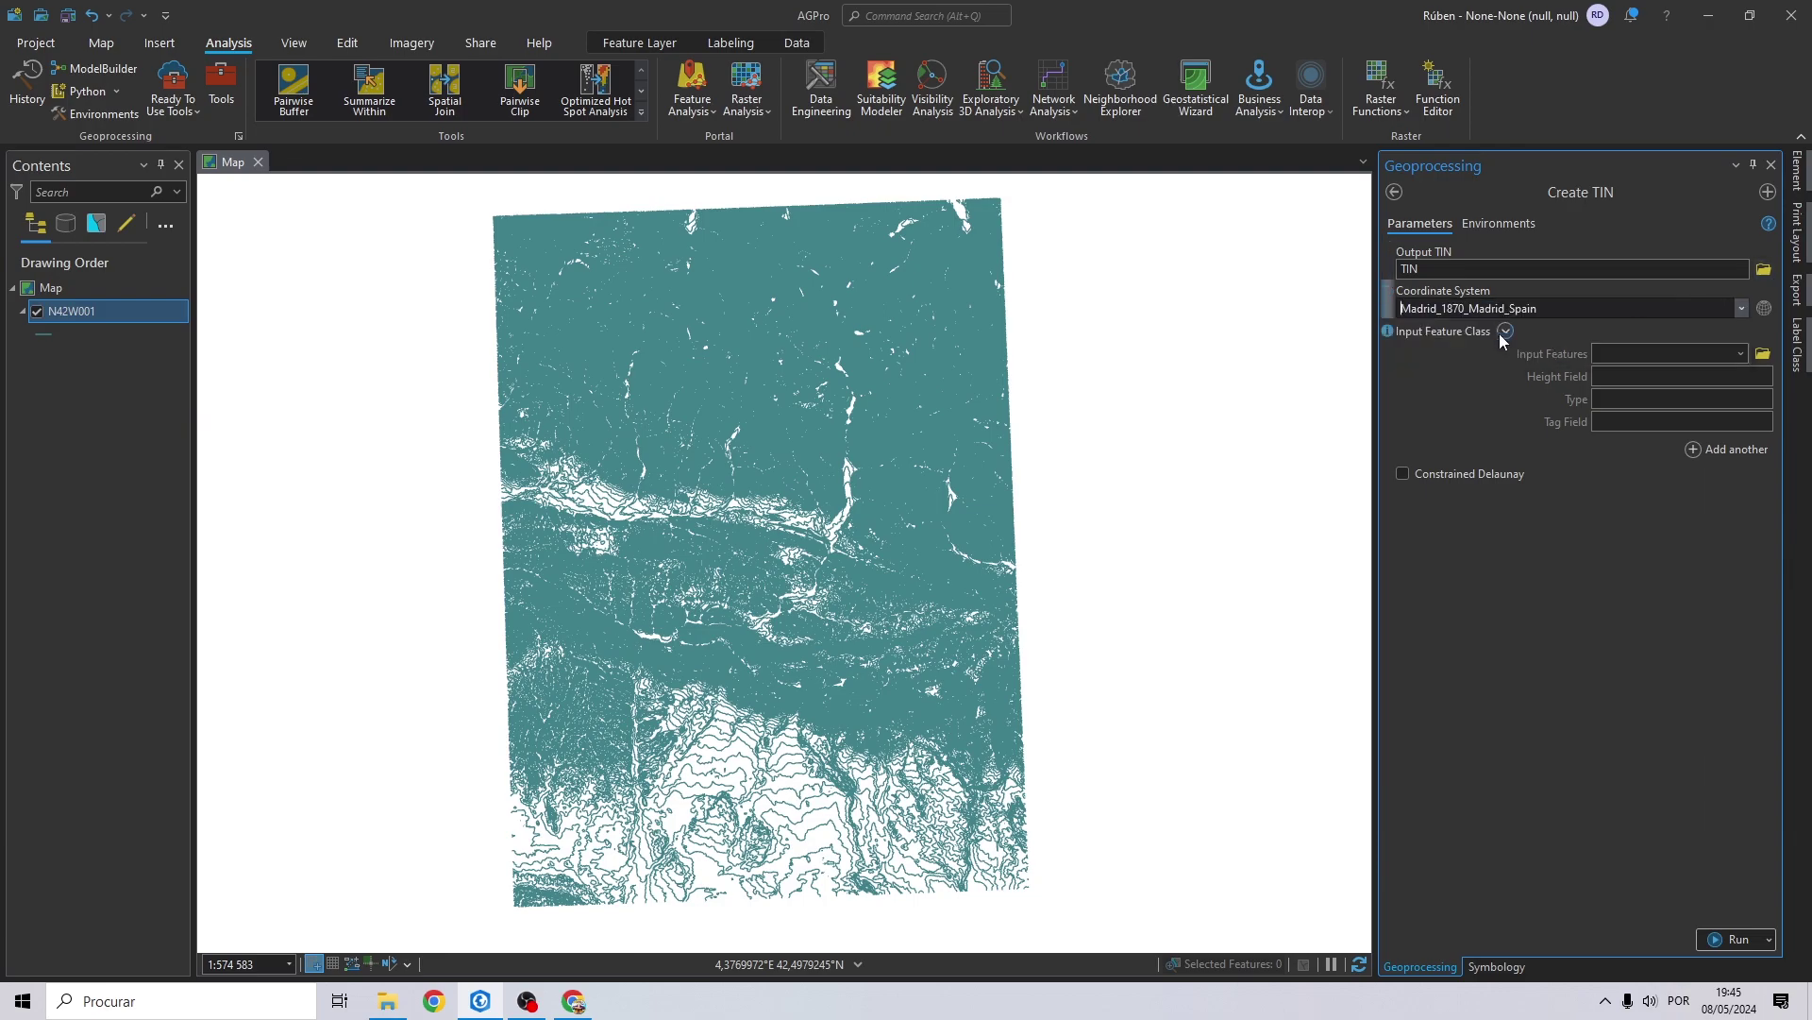
click(1741, 354)
click(1645, 375)
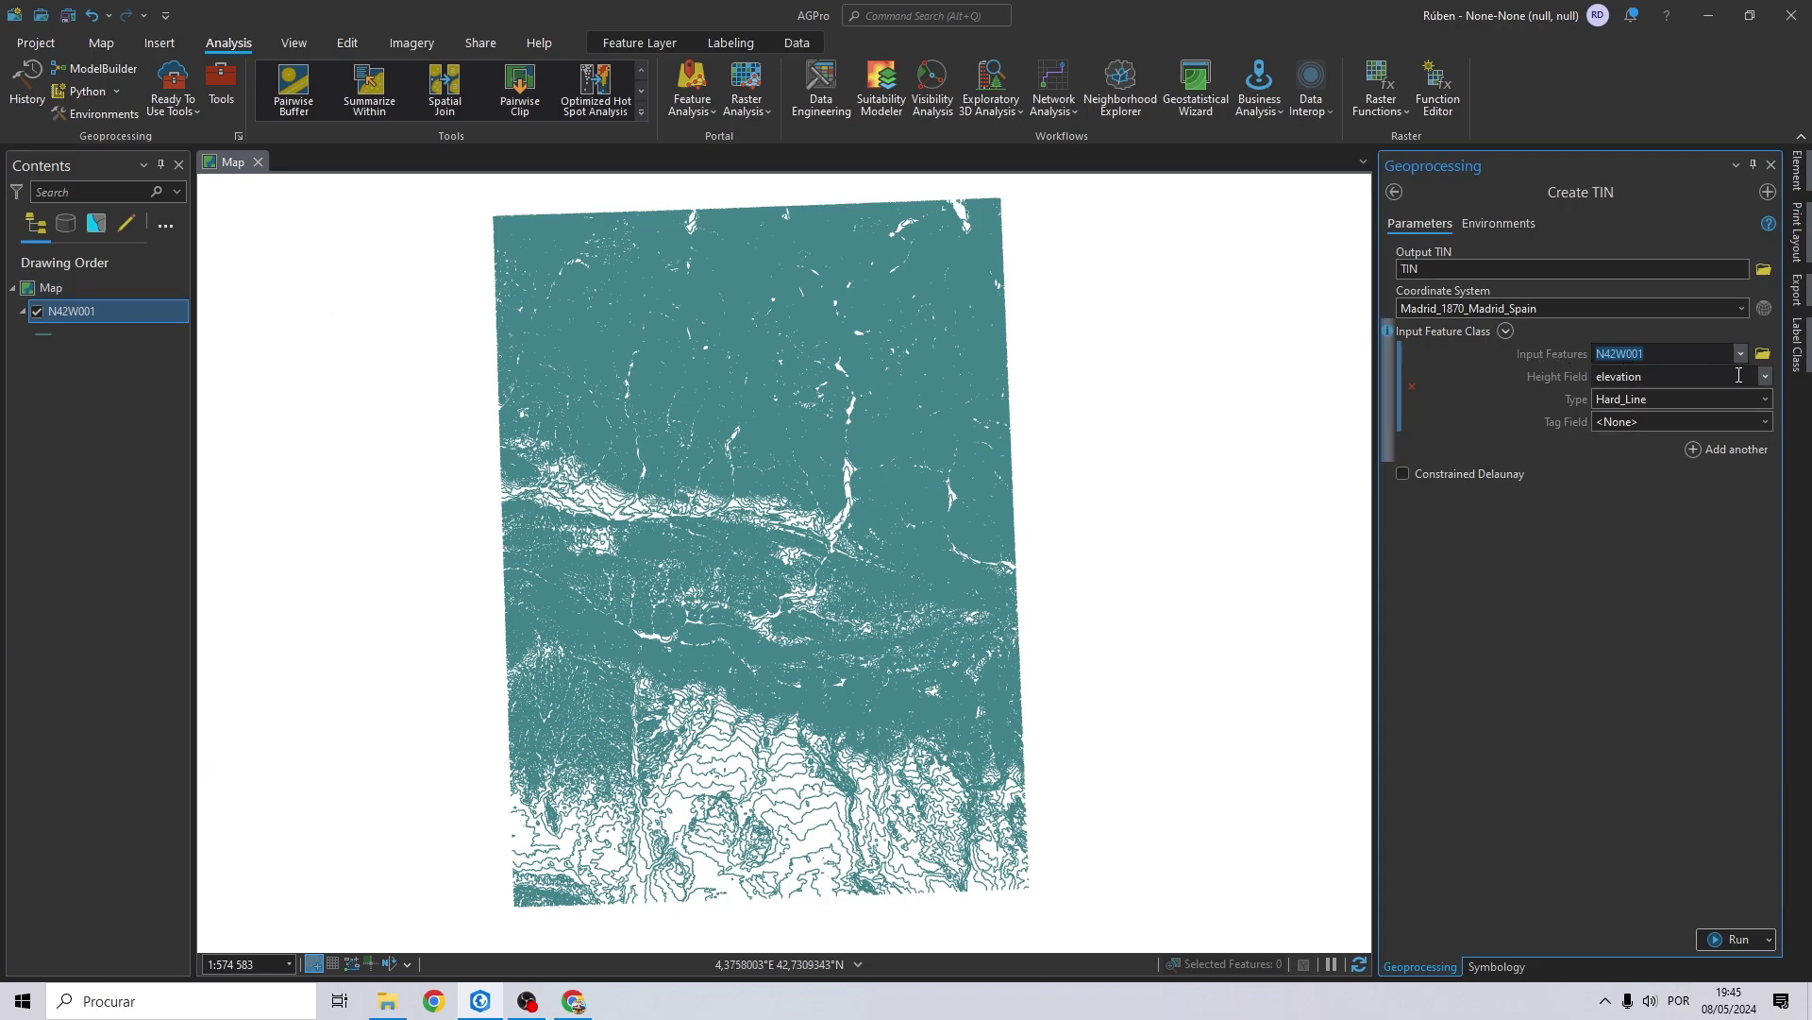
Check N42W001's elevation field in its attribute table and set the contours as Soft_Line.
right_click(77, 313)
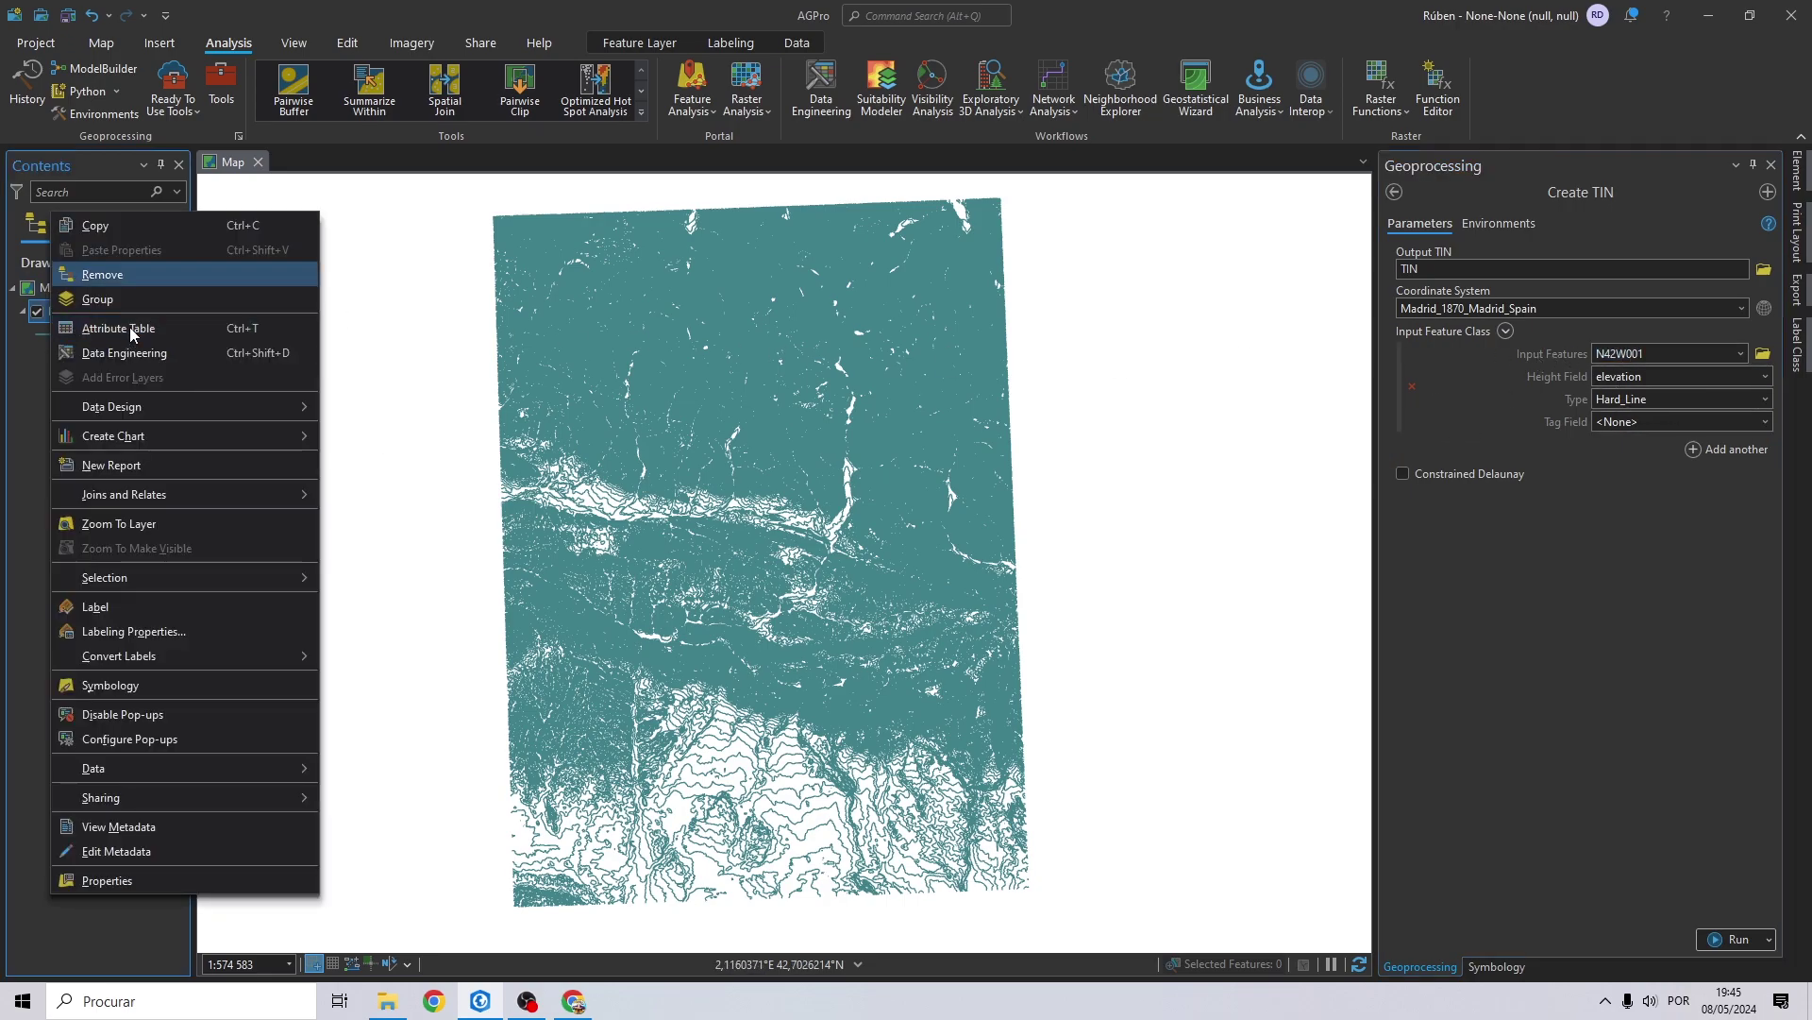
click(132, 326)
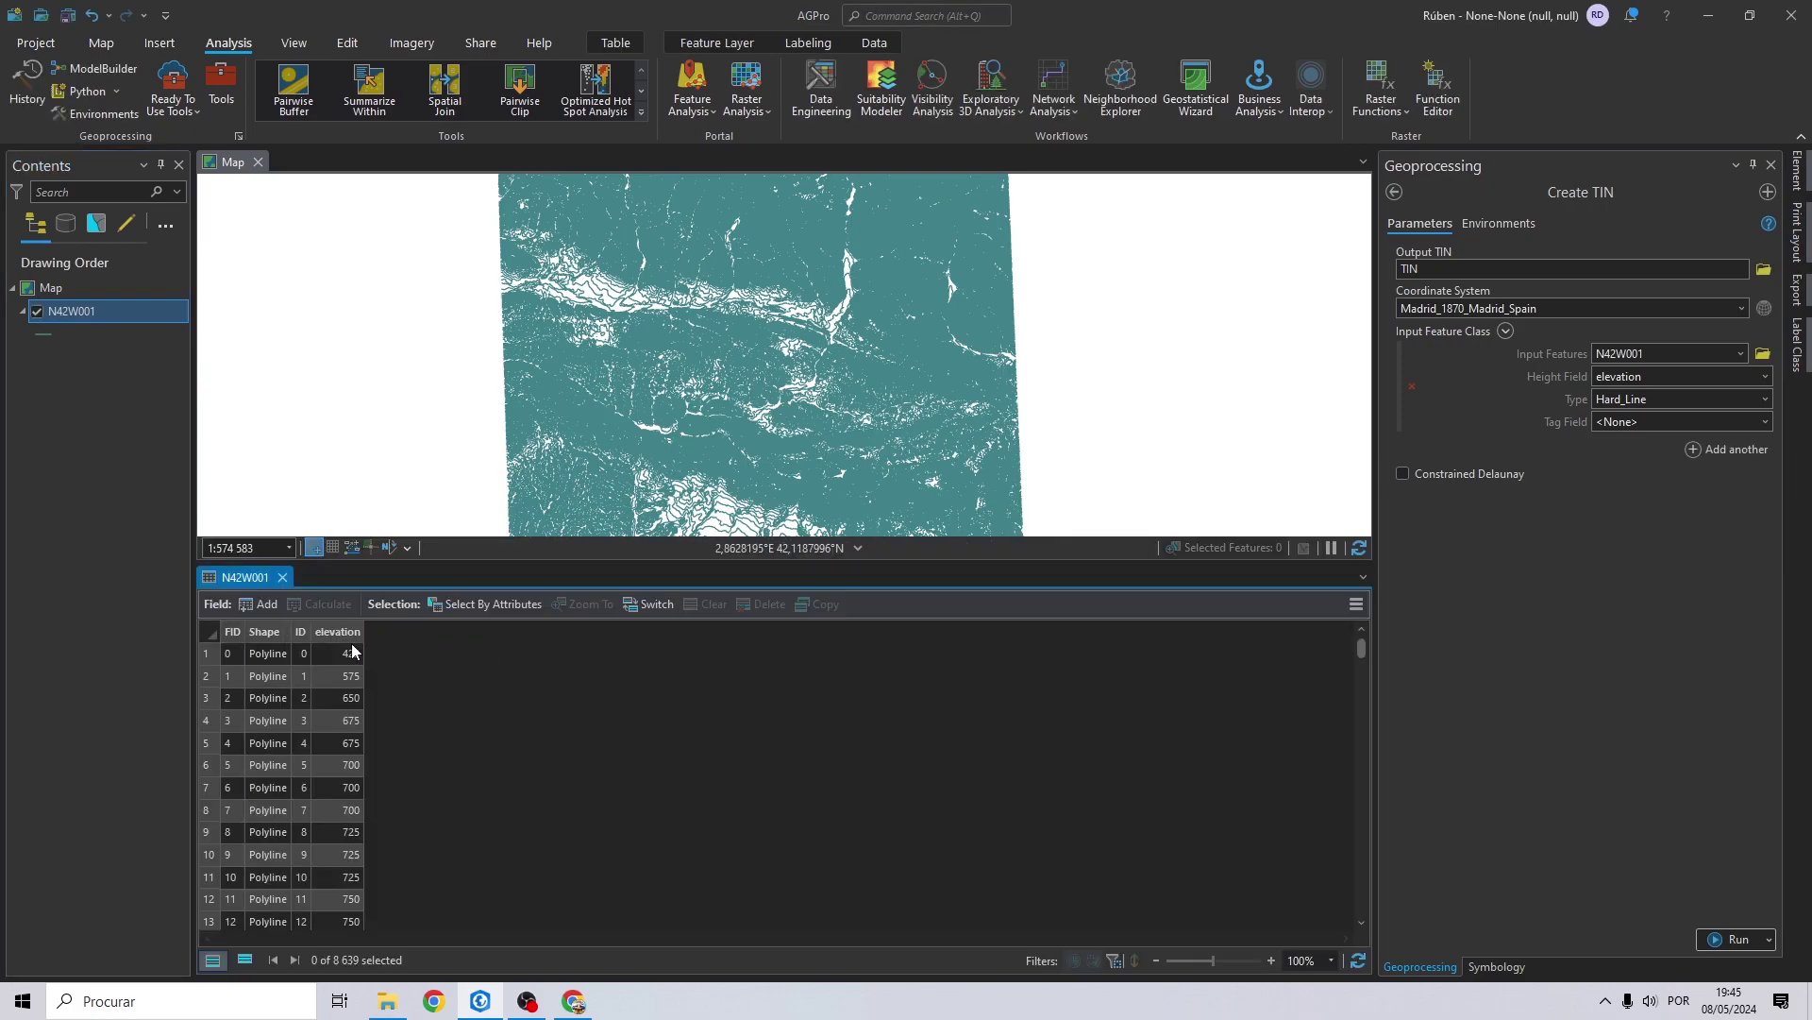
click(341, 633)
click(282, 577)
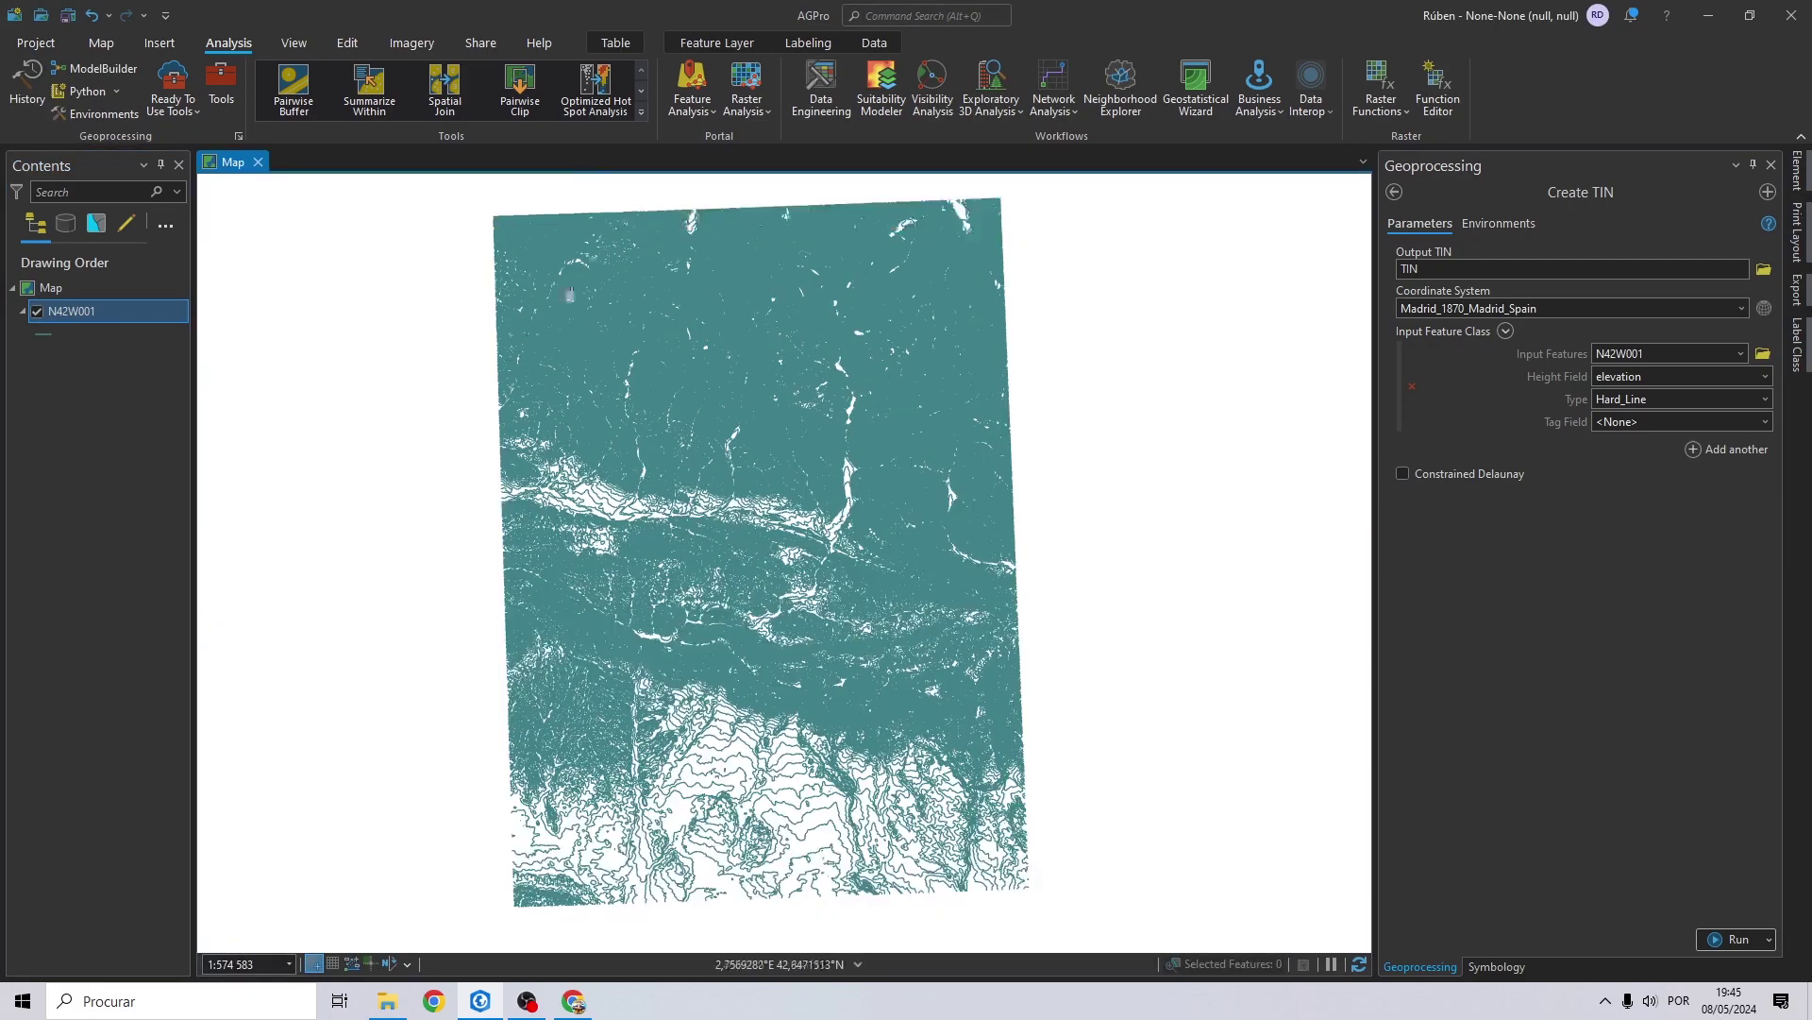
click(101, 42)
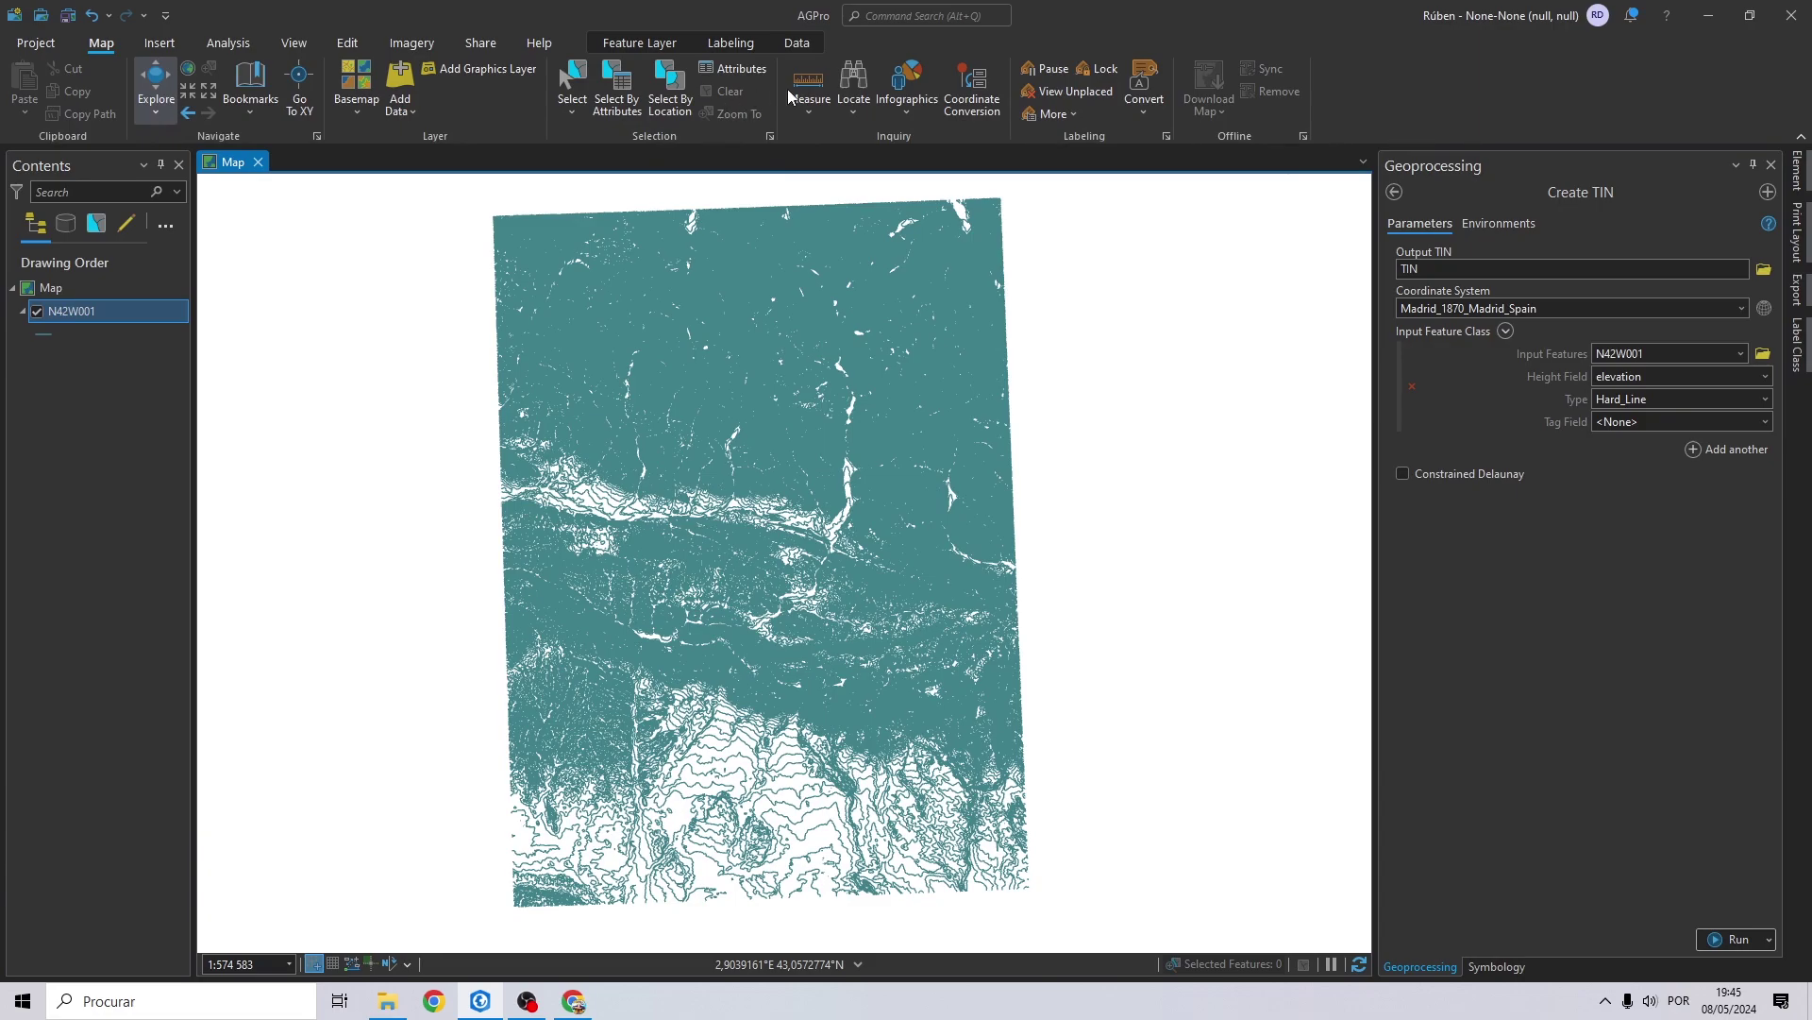
click(1762, 399)
click(1633, 465)
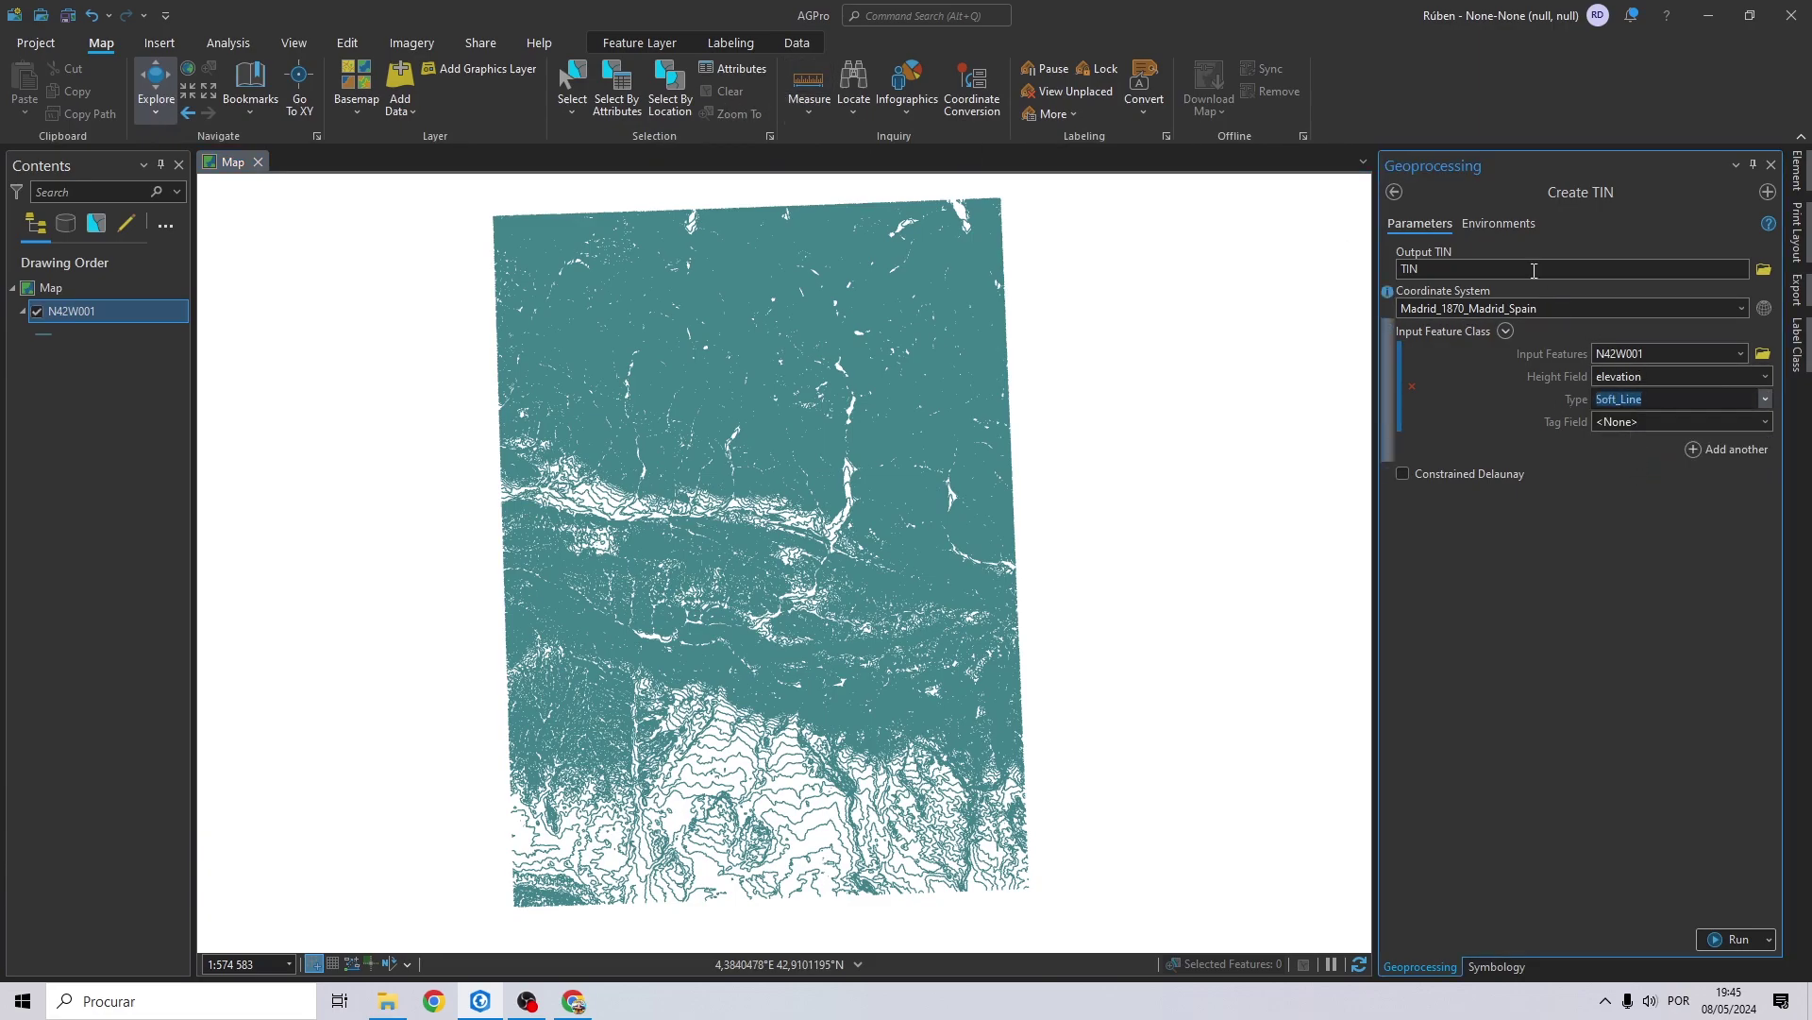
Set environments to the current map's coordinate system and N42W001 extent, then run Create TIN.
click(1499, 223)
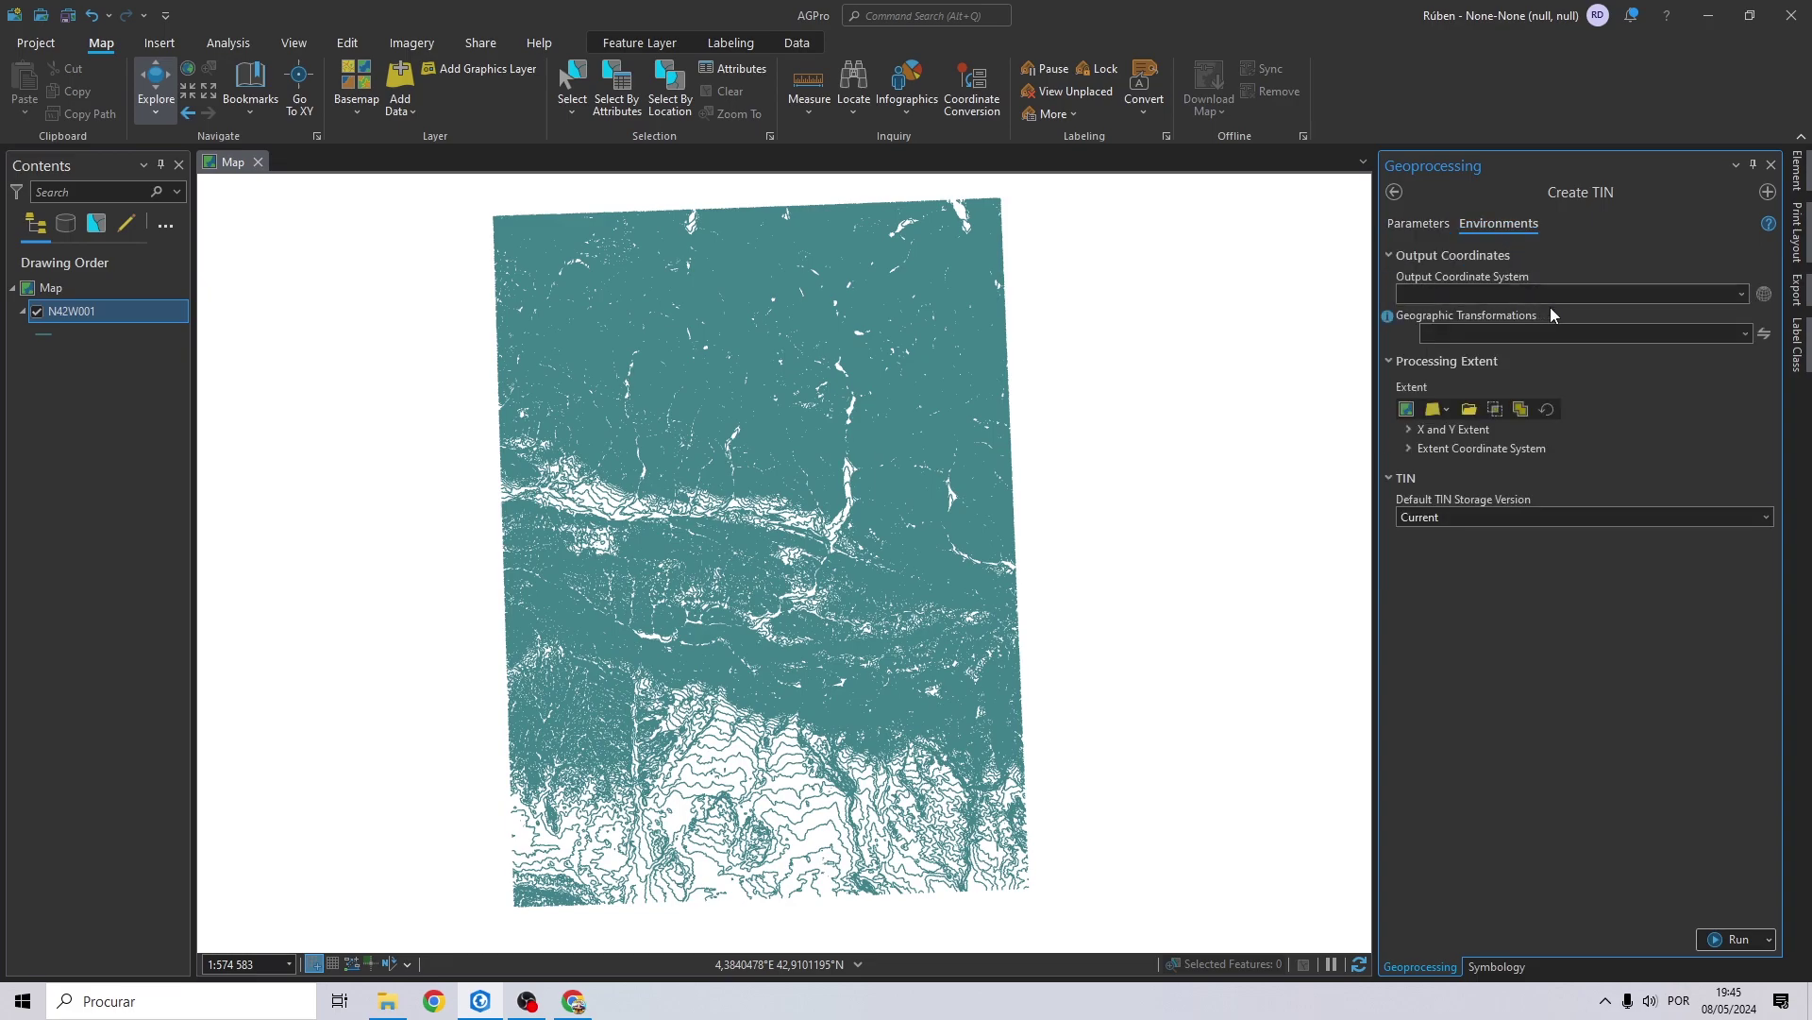
click(1741, 293)
click(1506, 309)
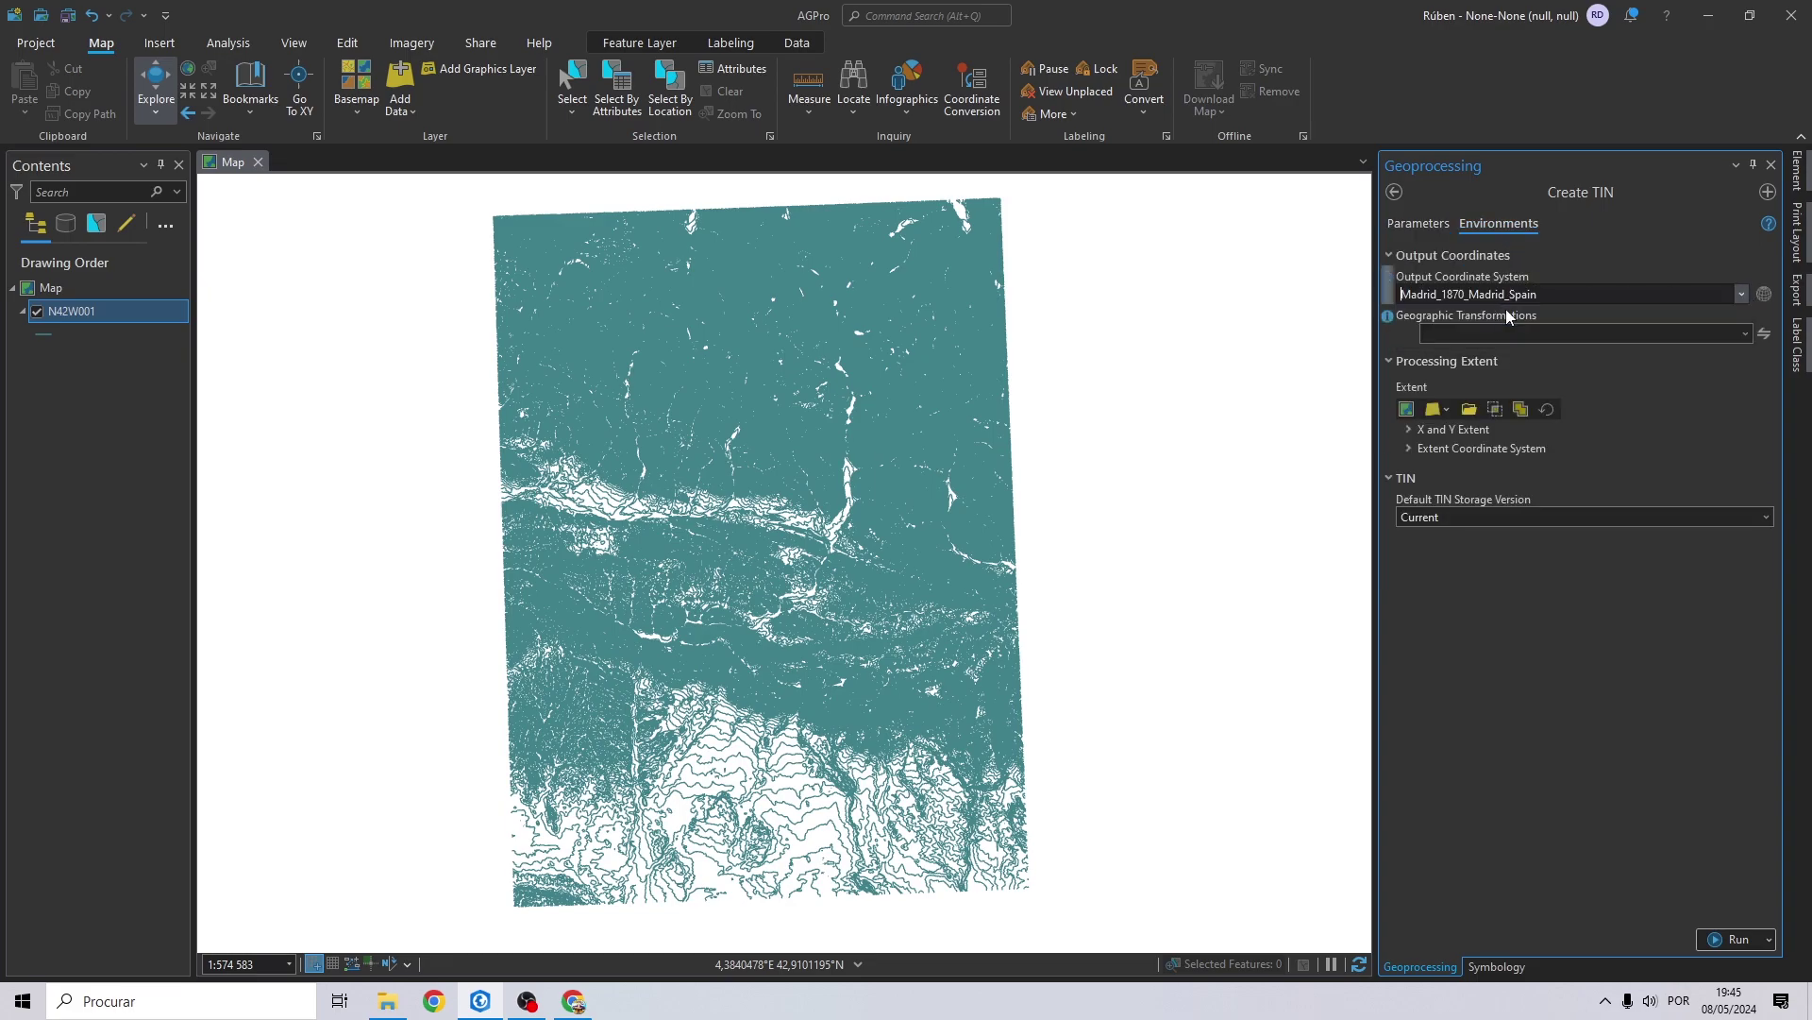
click(1439, 409)
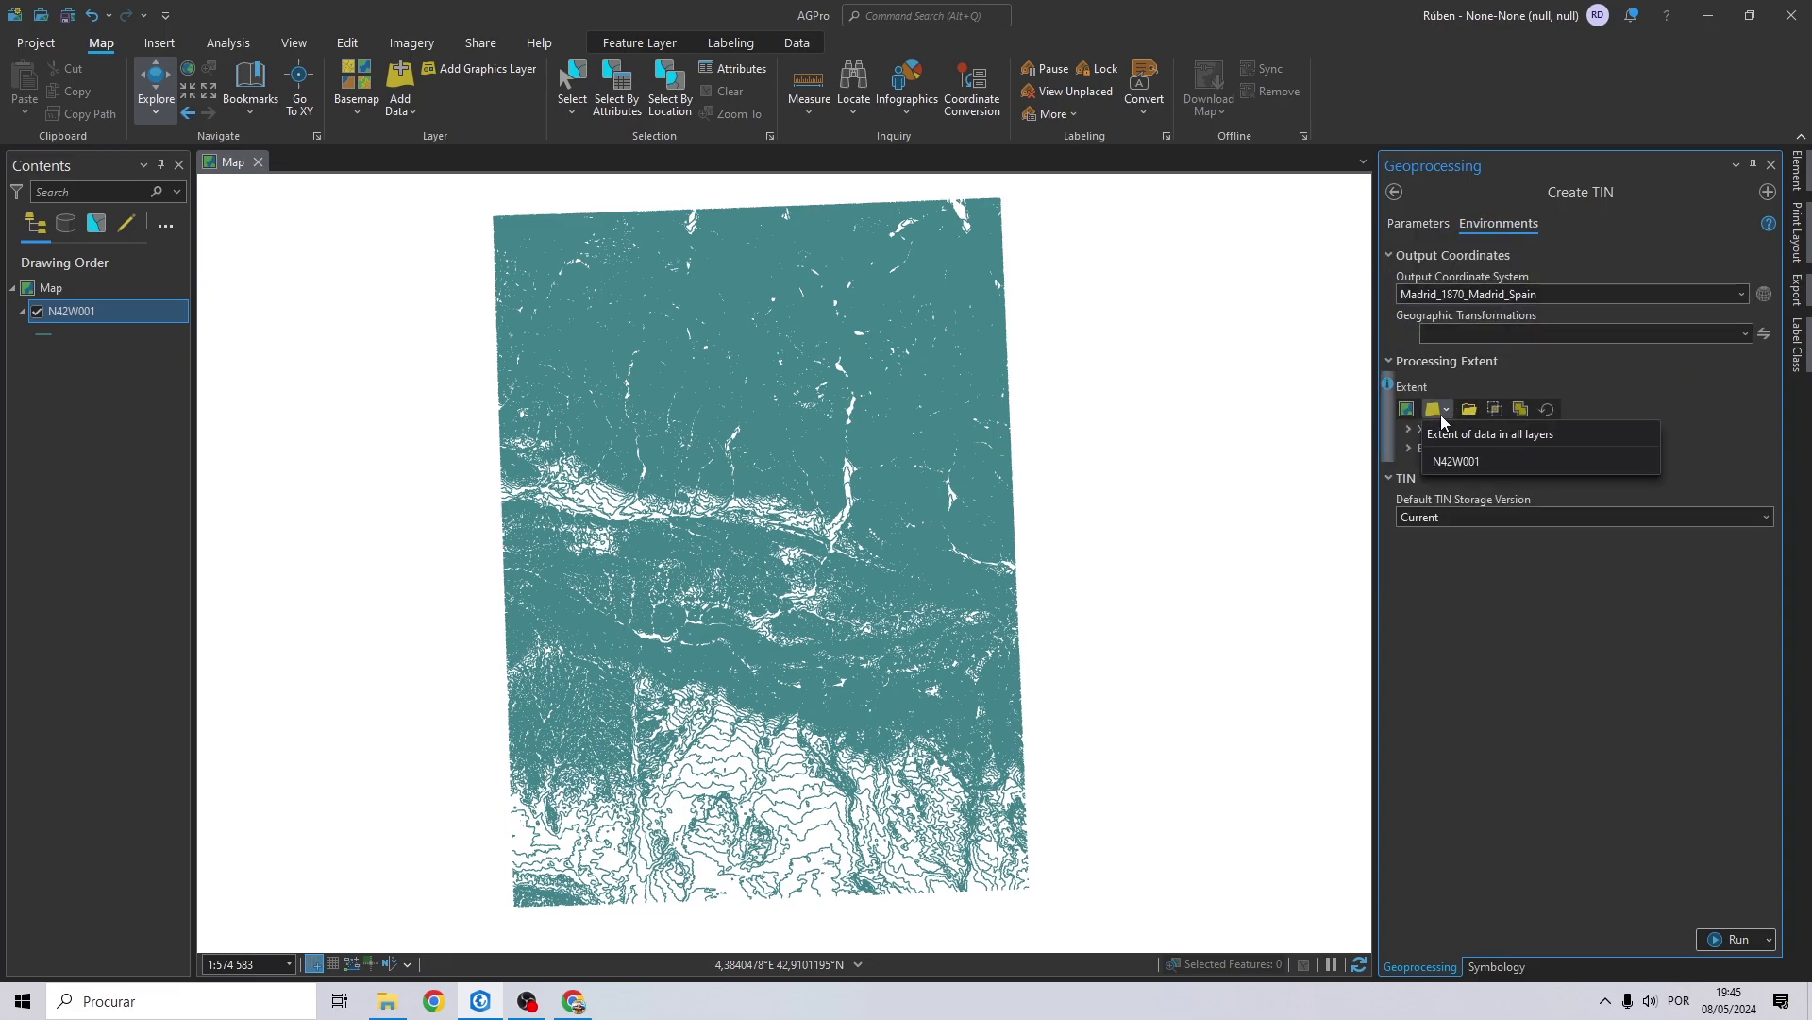
click(1459, 461)
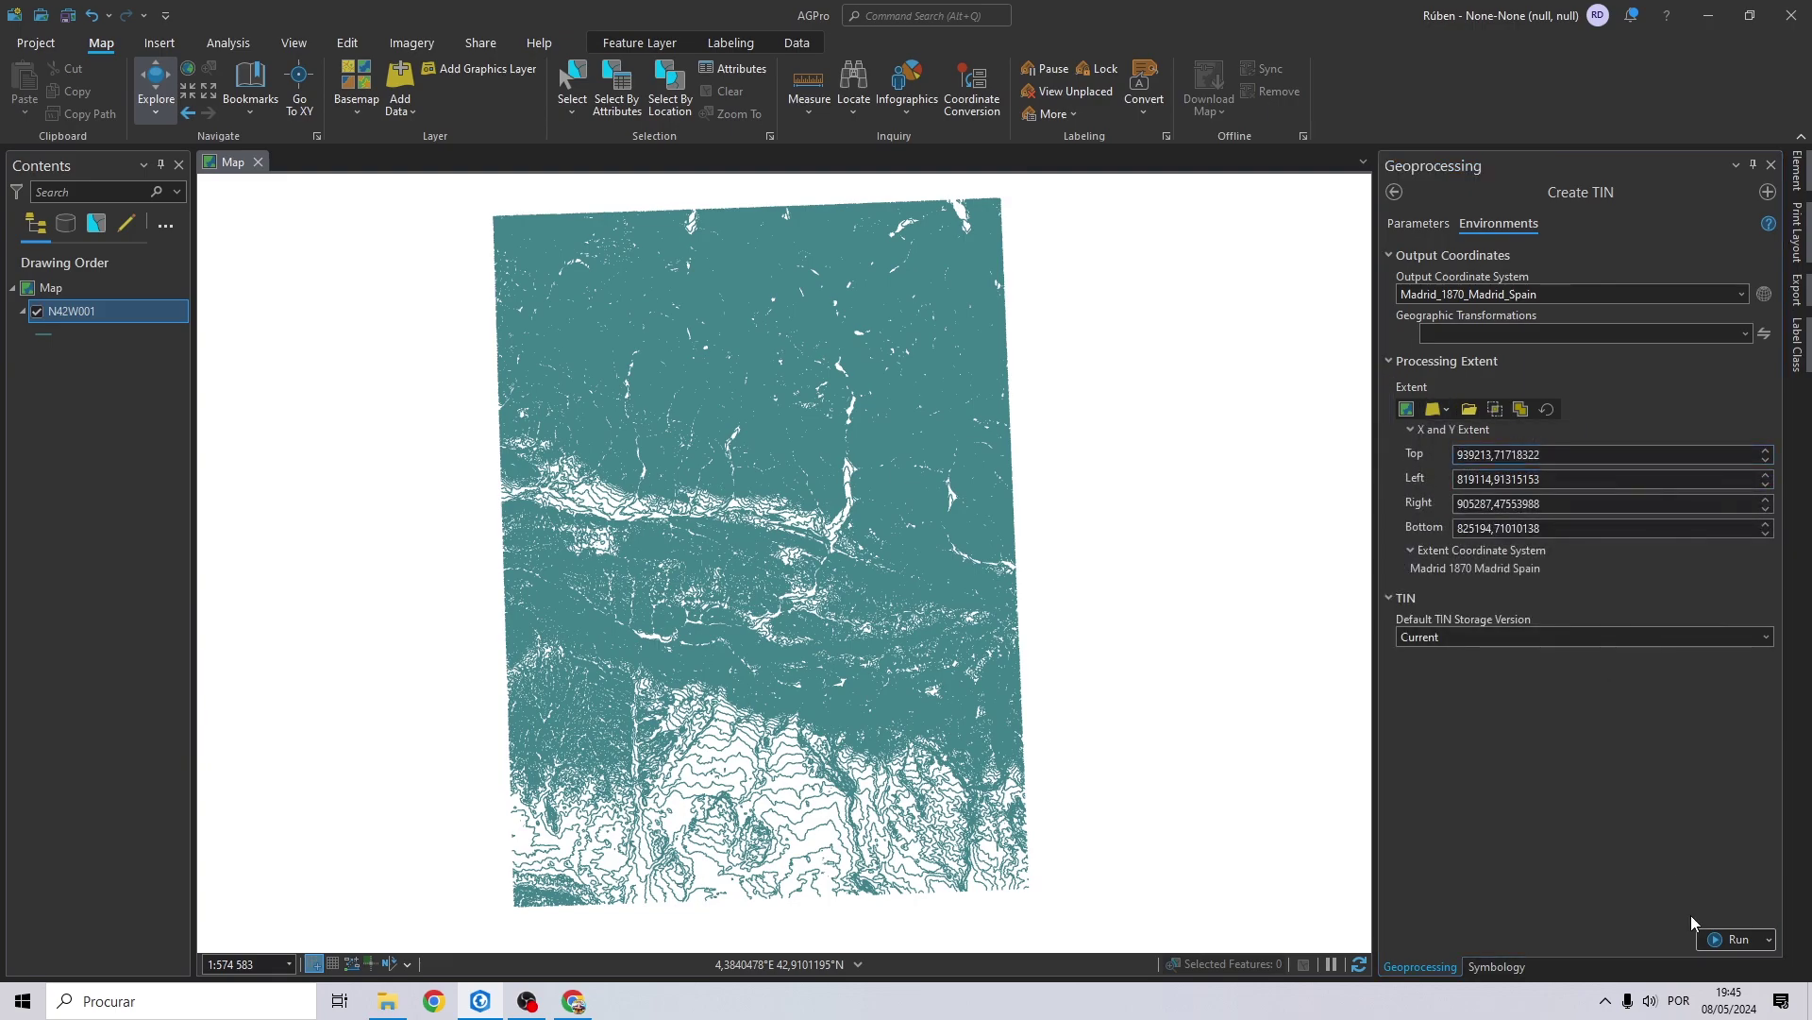
click(1722, 938)
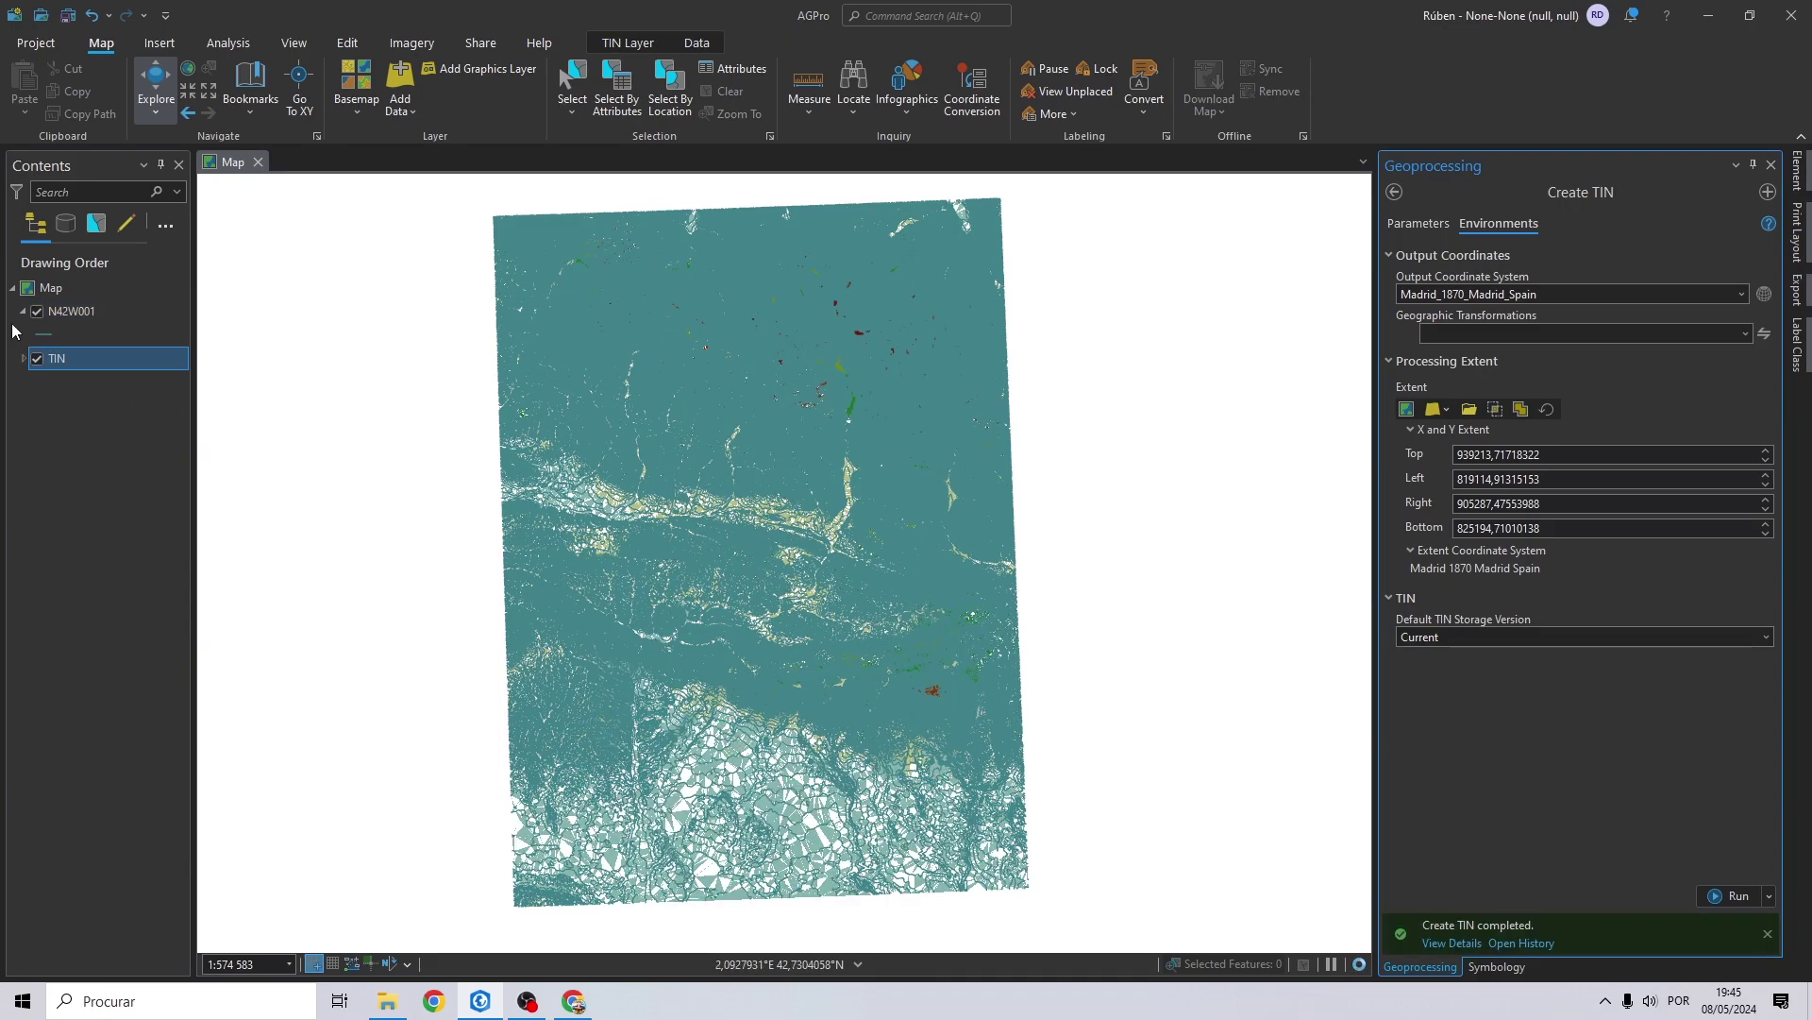
Hide N42W001 and open TIN To Raster with the TIN layer as input TIN.
click(37, 311)
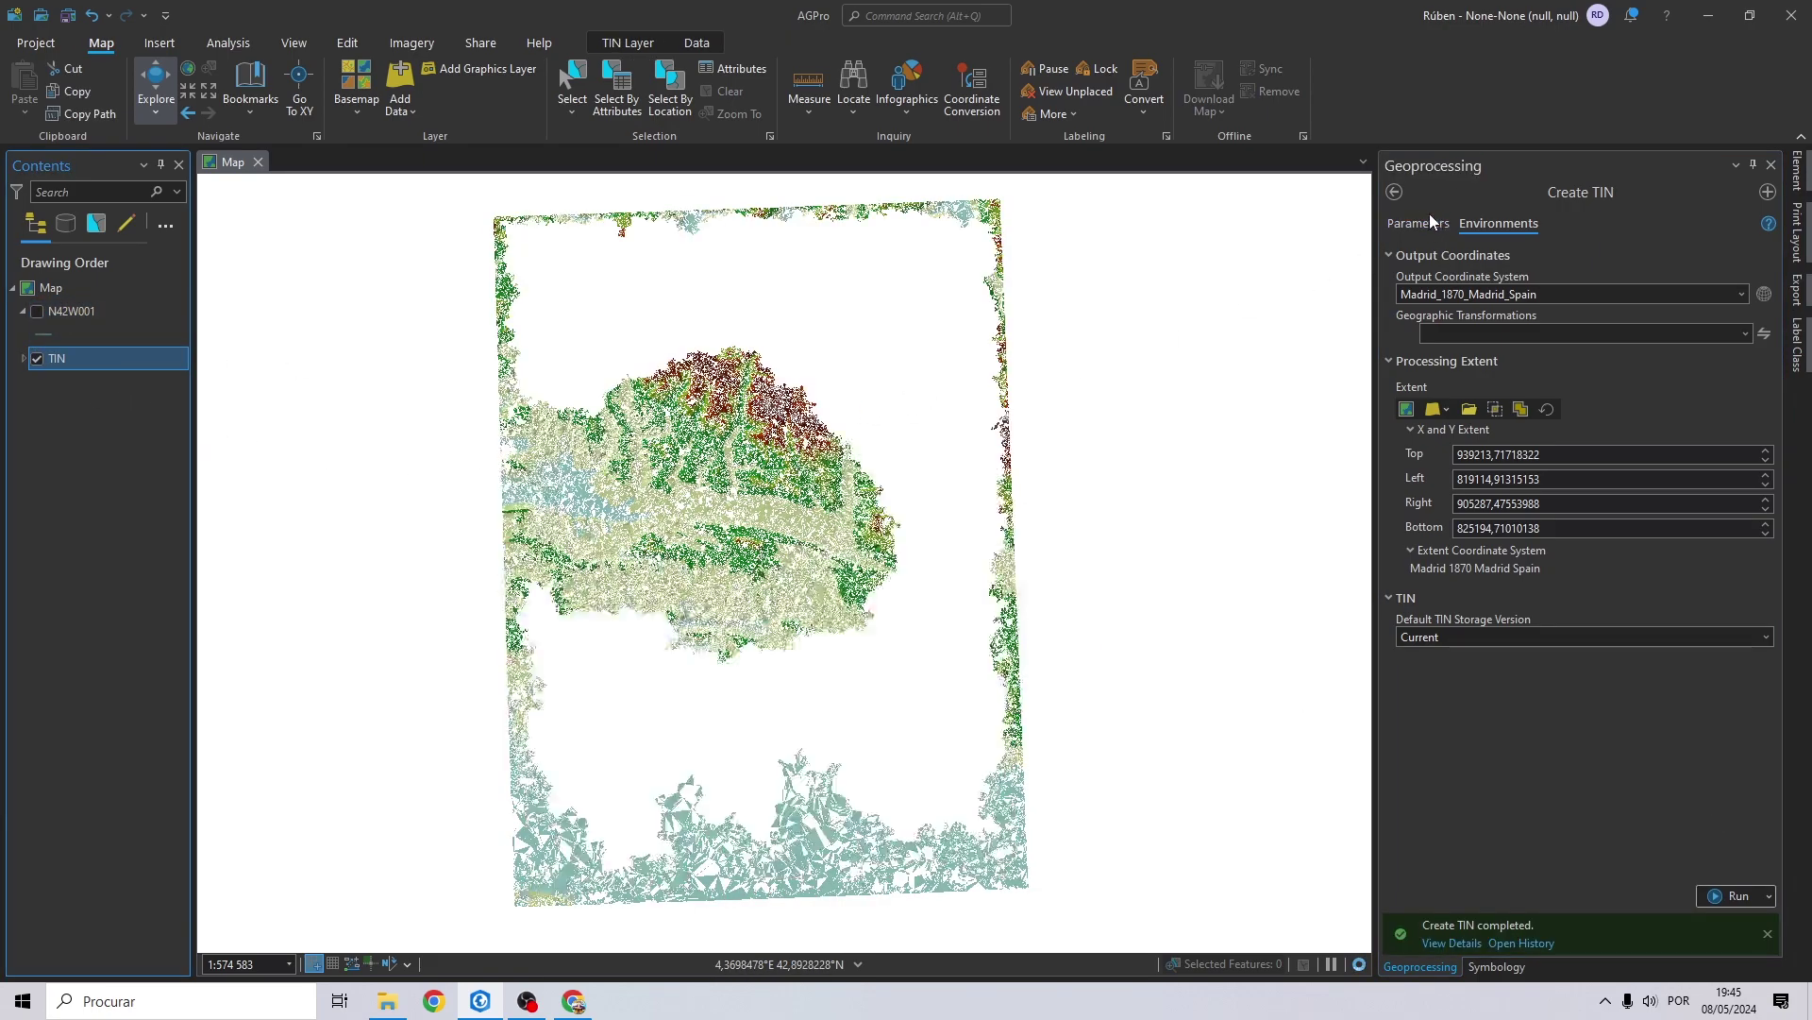
click(1420, 221)
click(1396, 192)
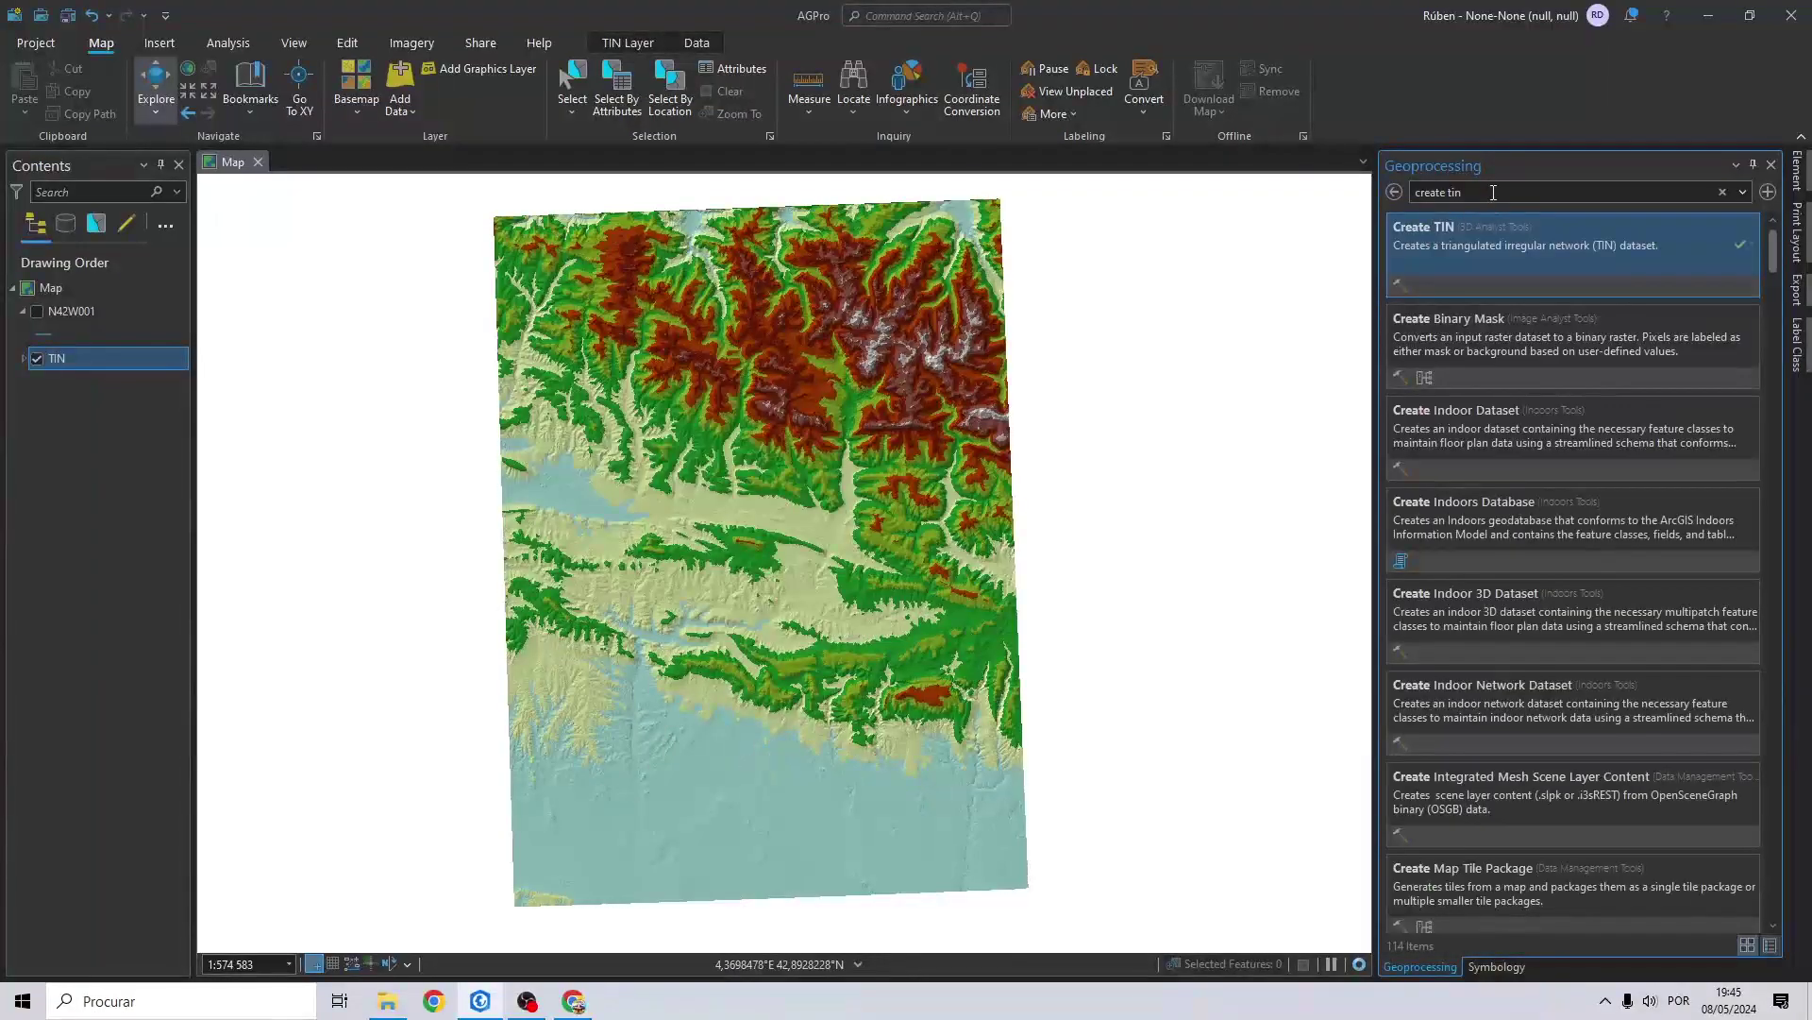
text(tin to rast)
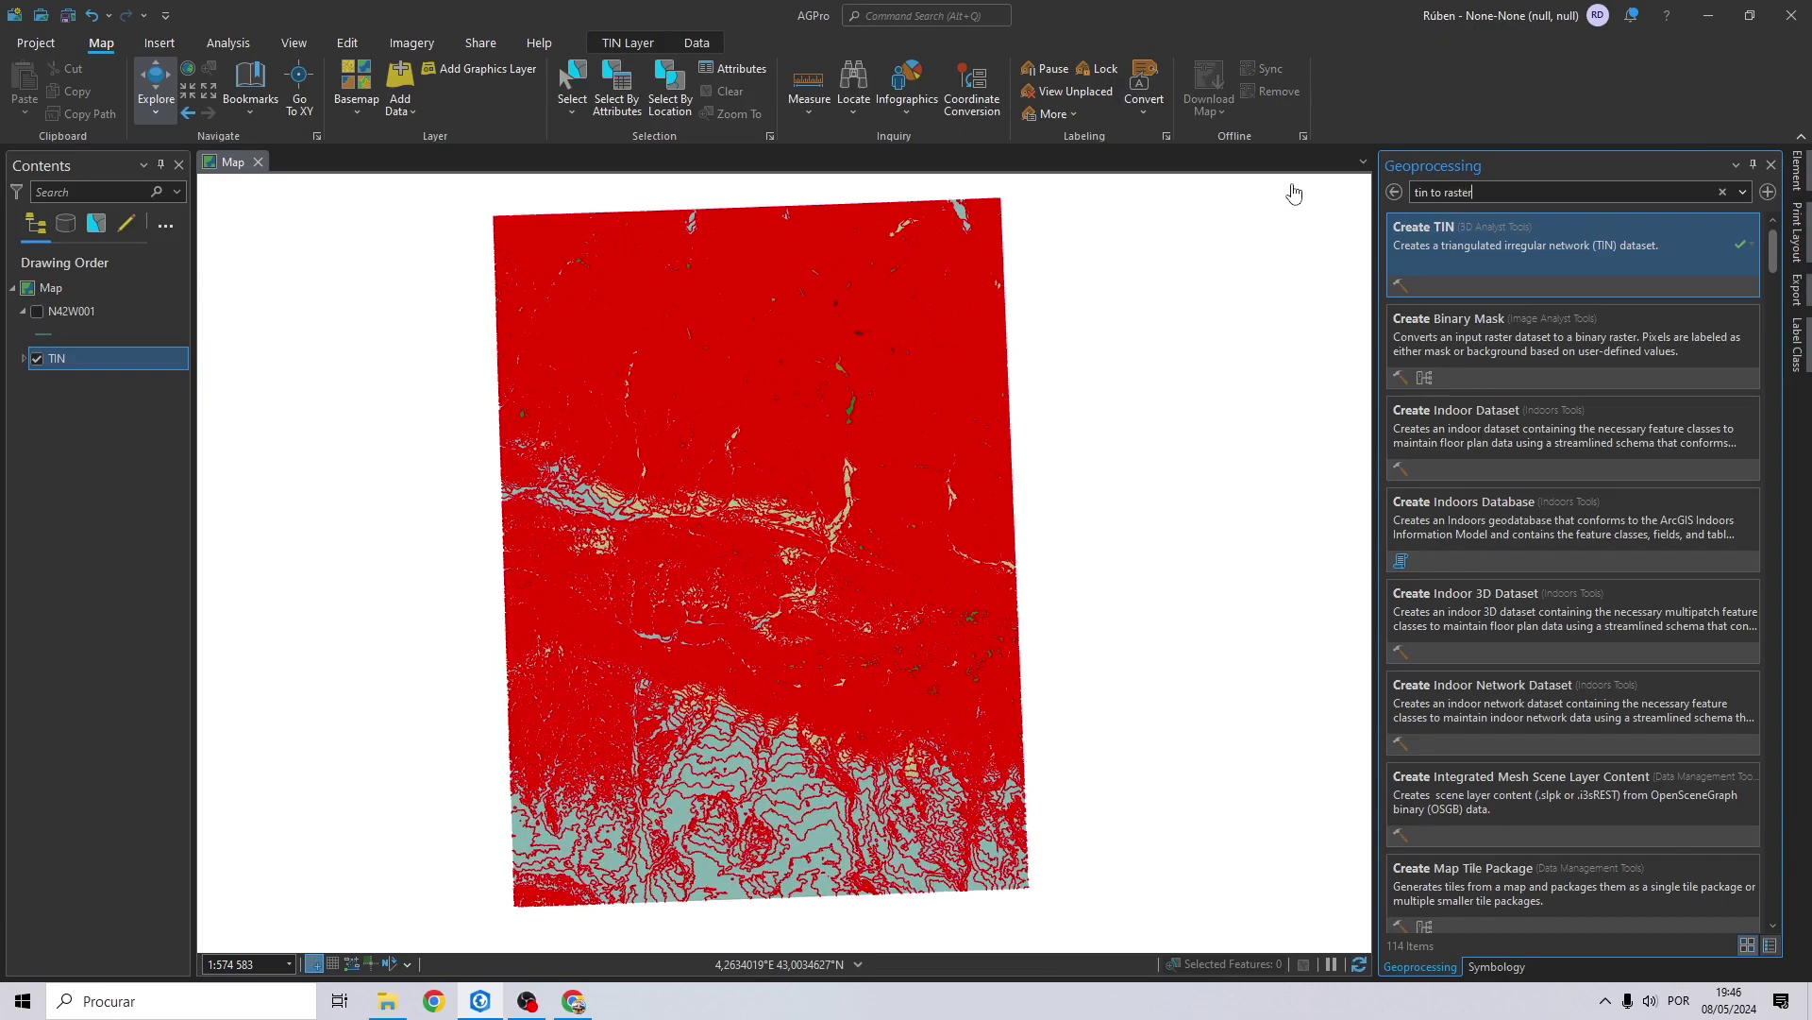
text(er)
key(Return)
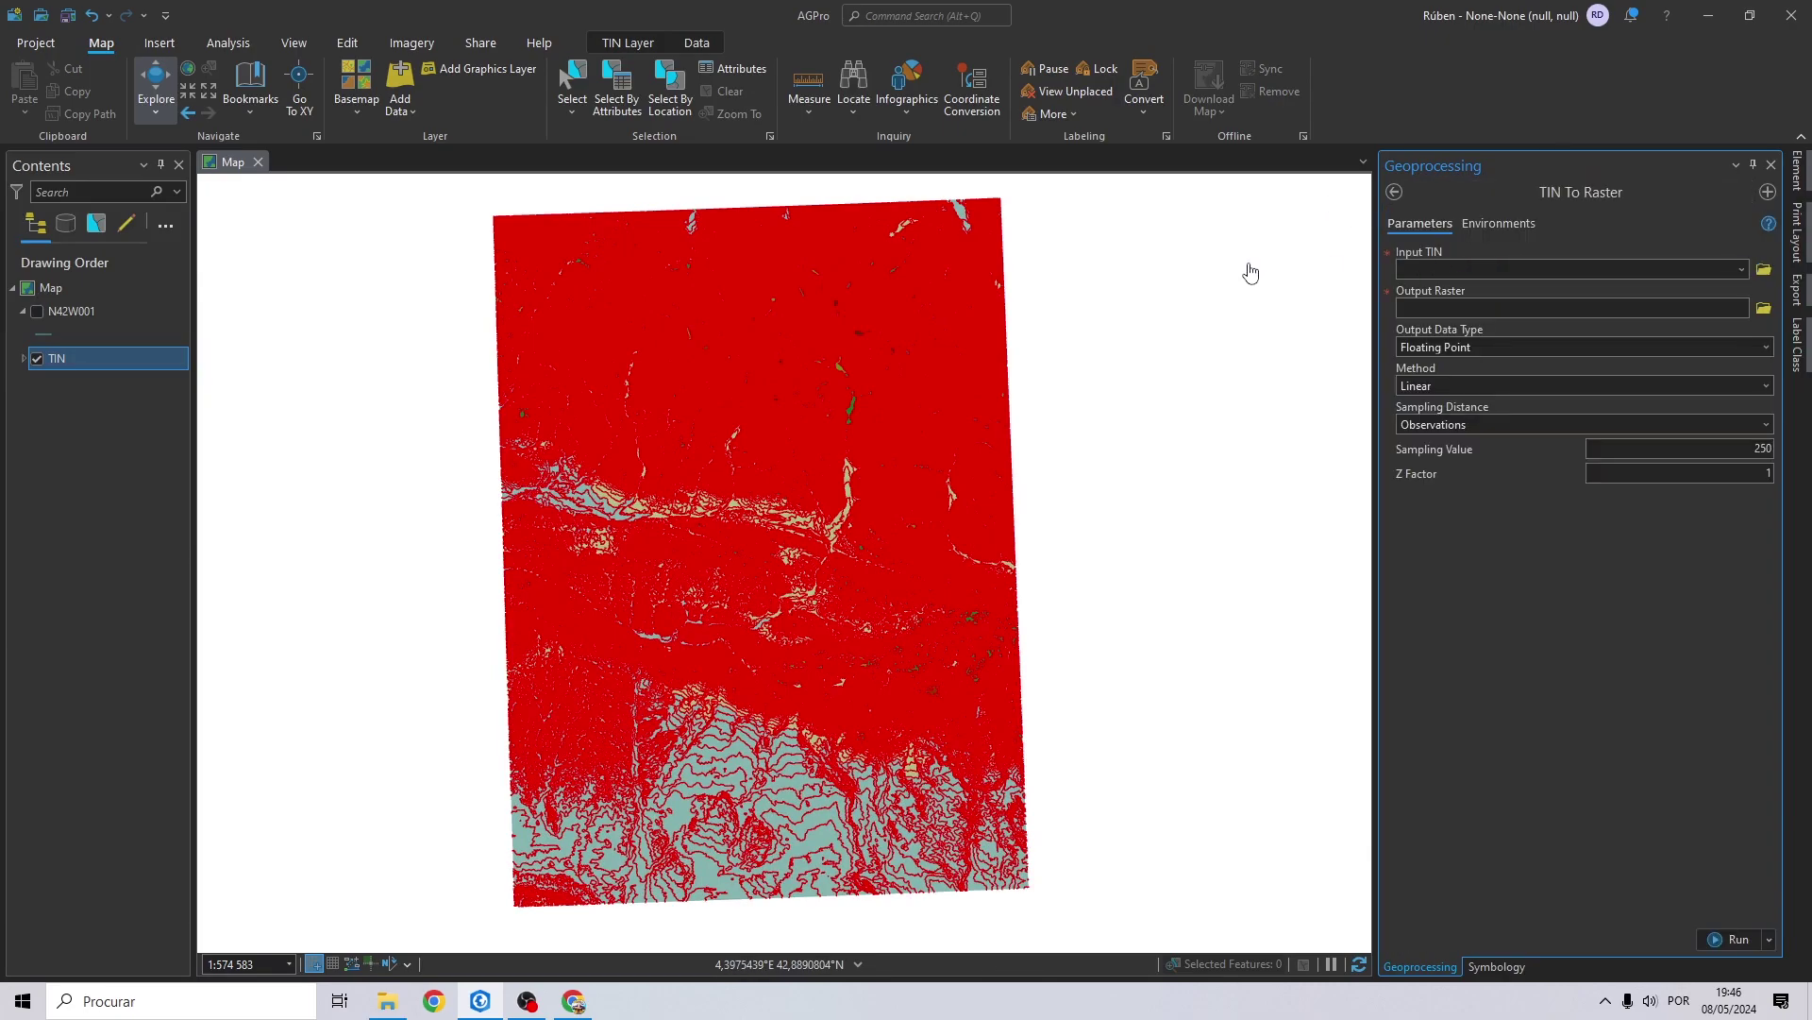
drag(54, 360, 1455, 271)
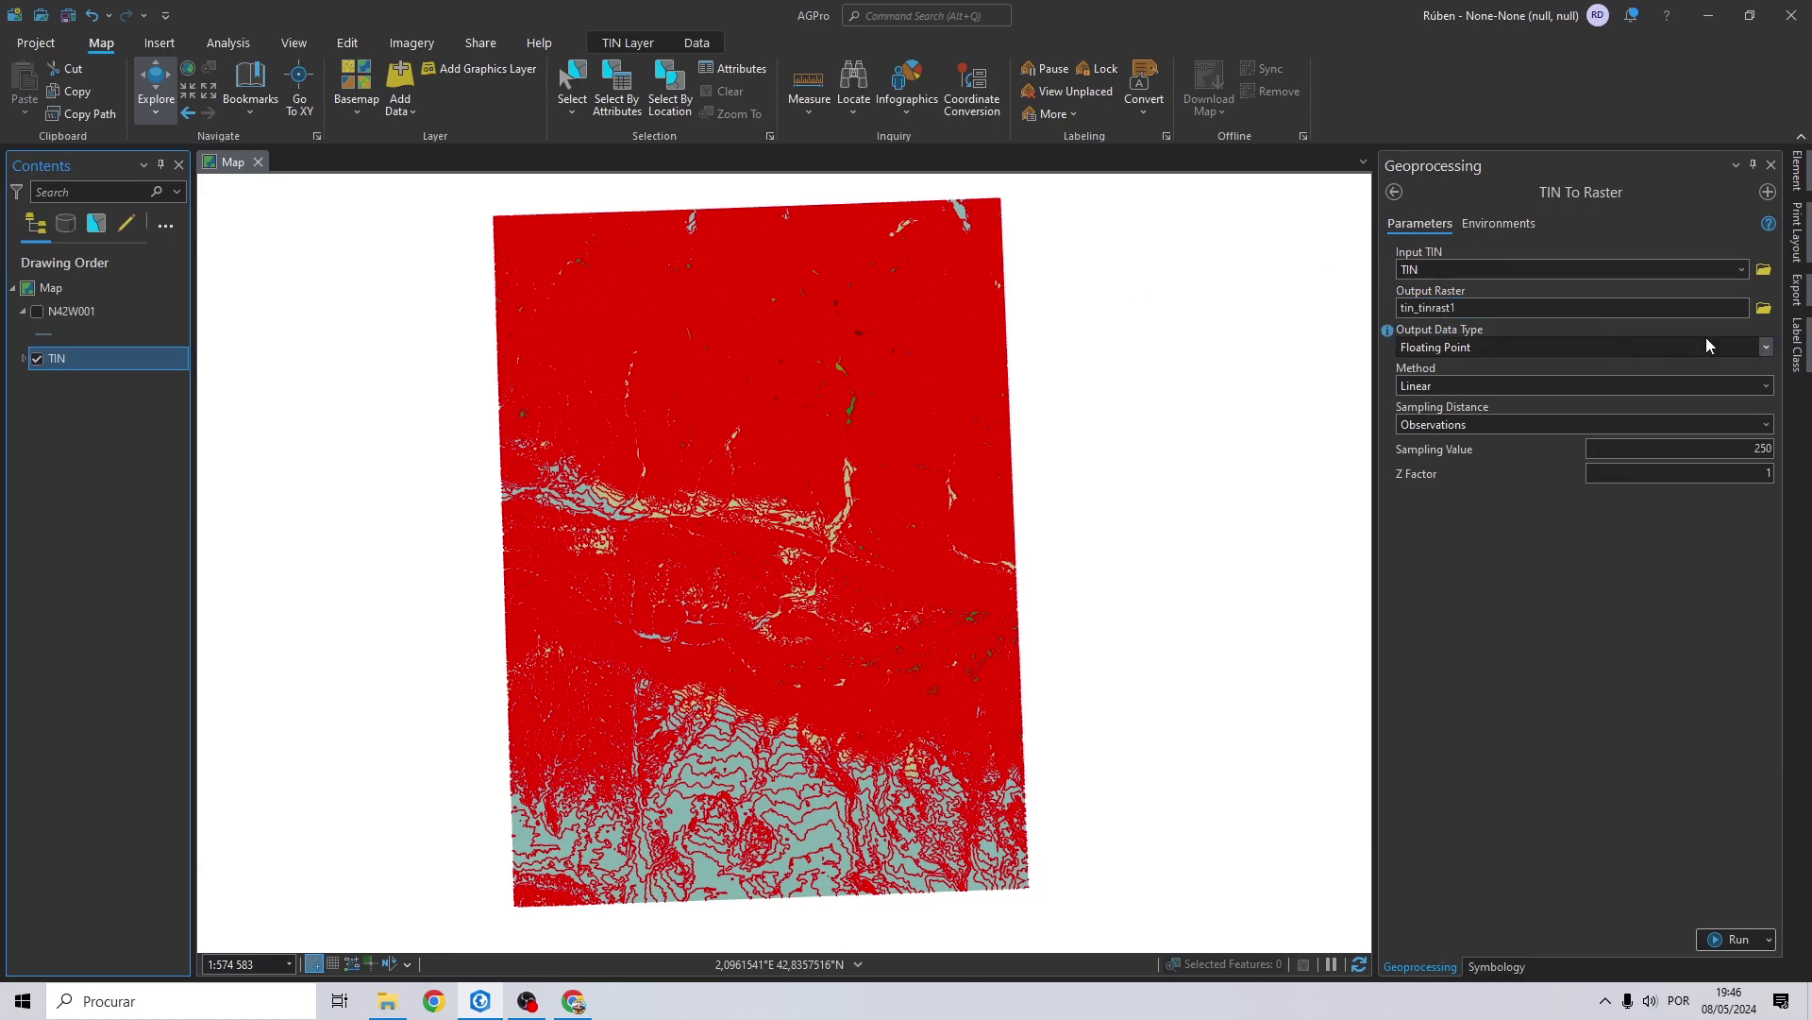
Save the output raster as Raster in Ambiente de trabalho > Extract Rivers from a DEM.
click(1763, 307)
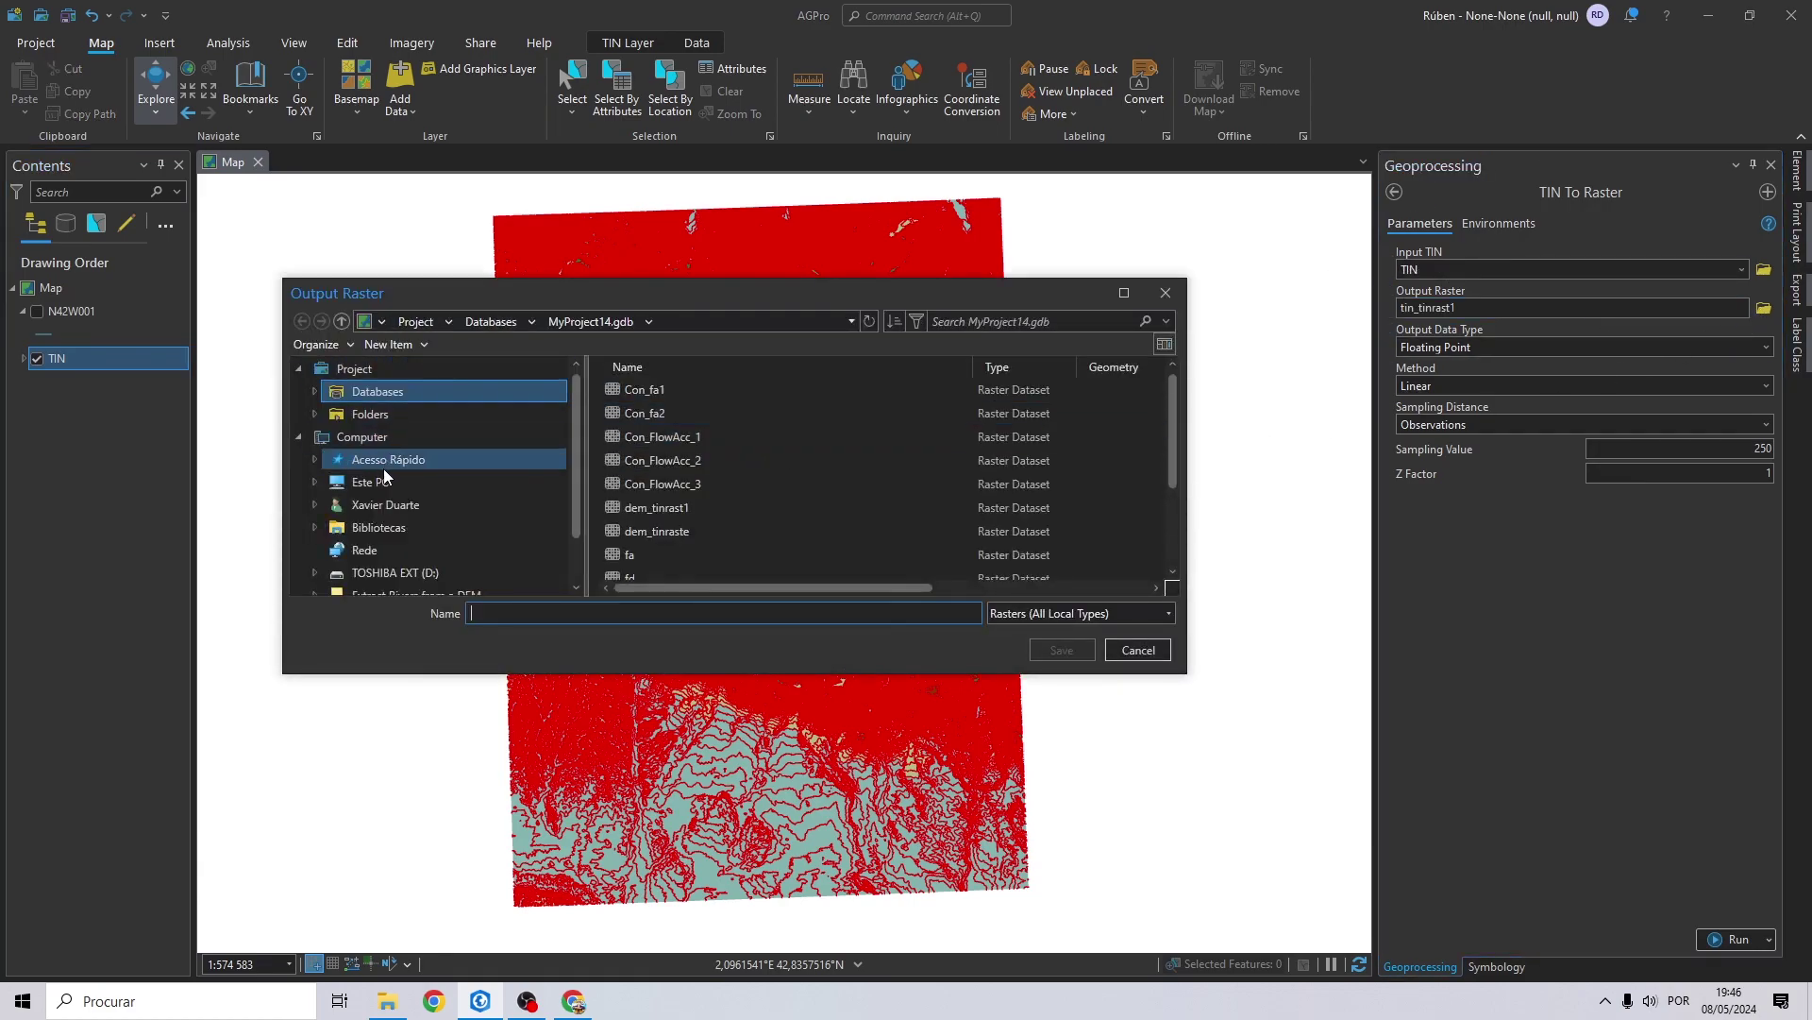
click(371, 481)
double_click(679, 391)
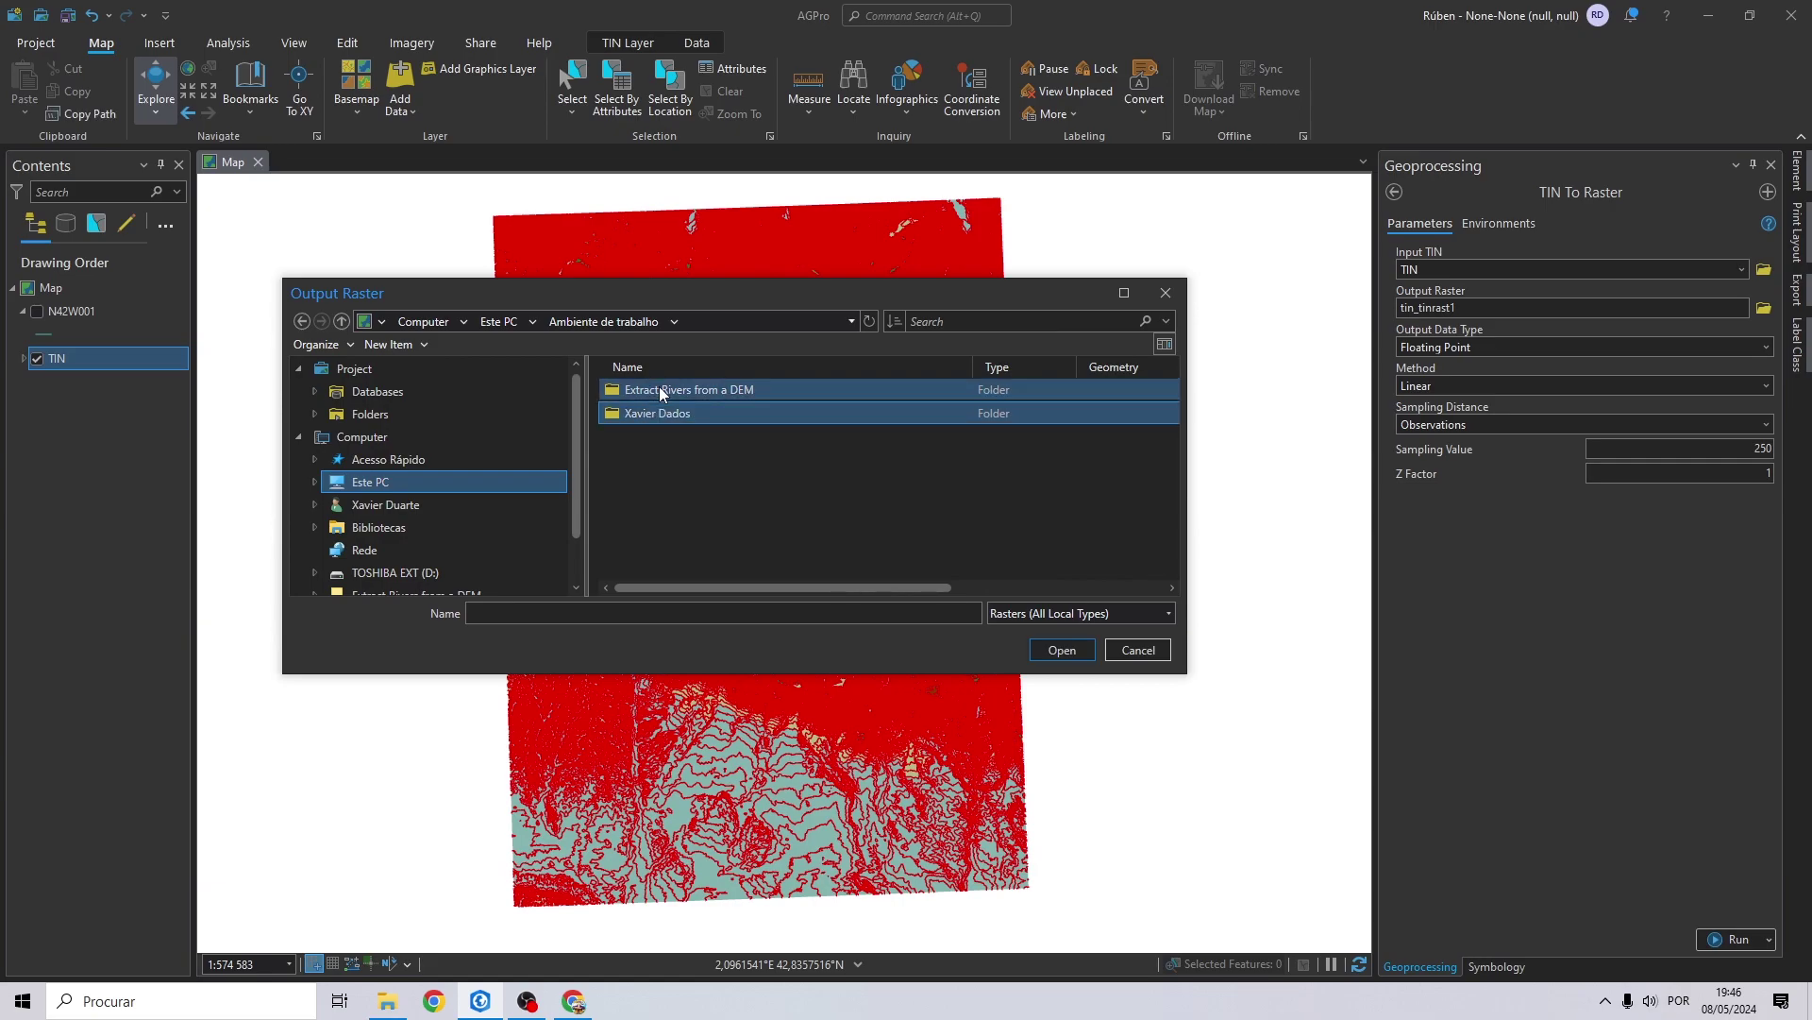
double_click(659, 389)
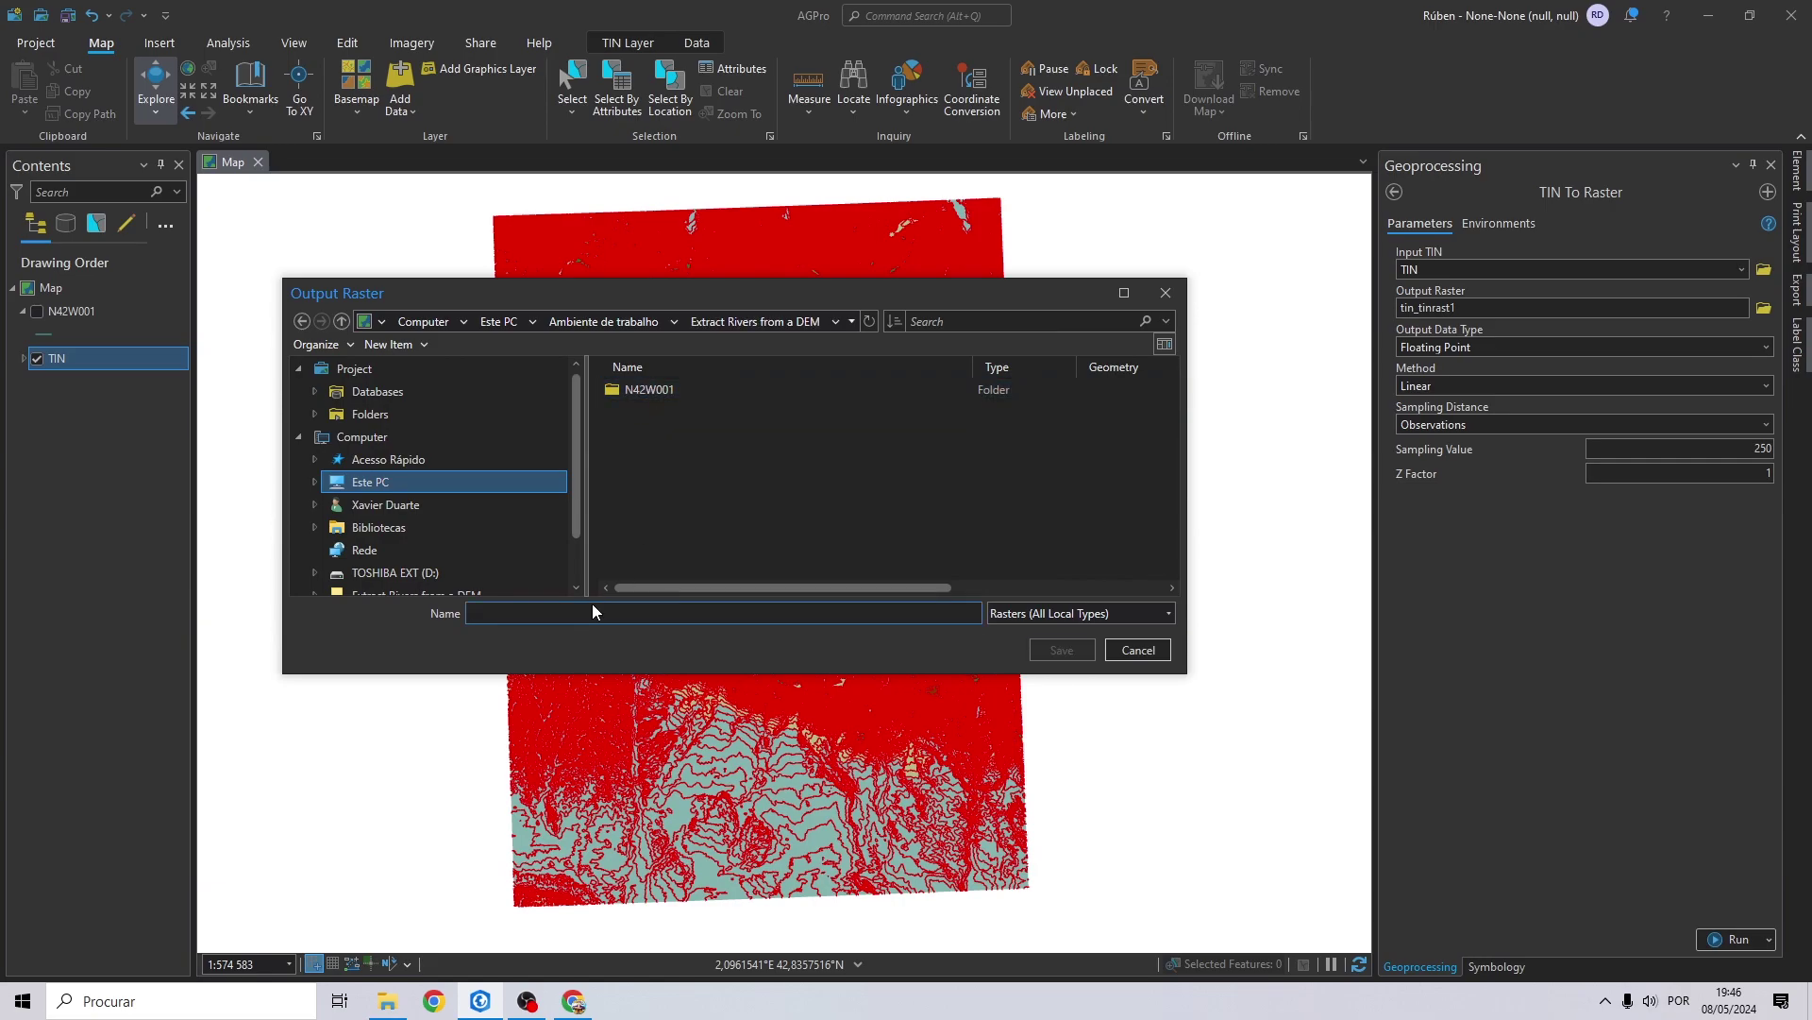
text(Raster)
click(1063, 650)
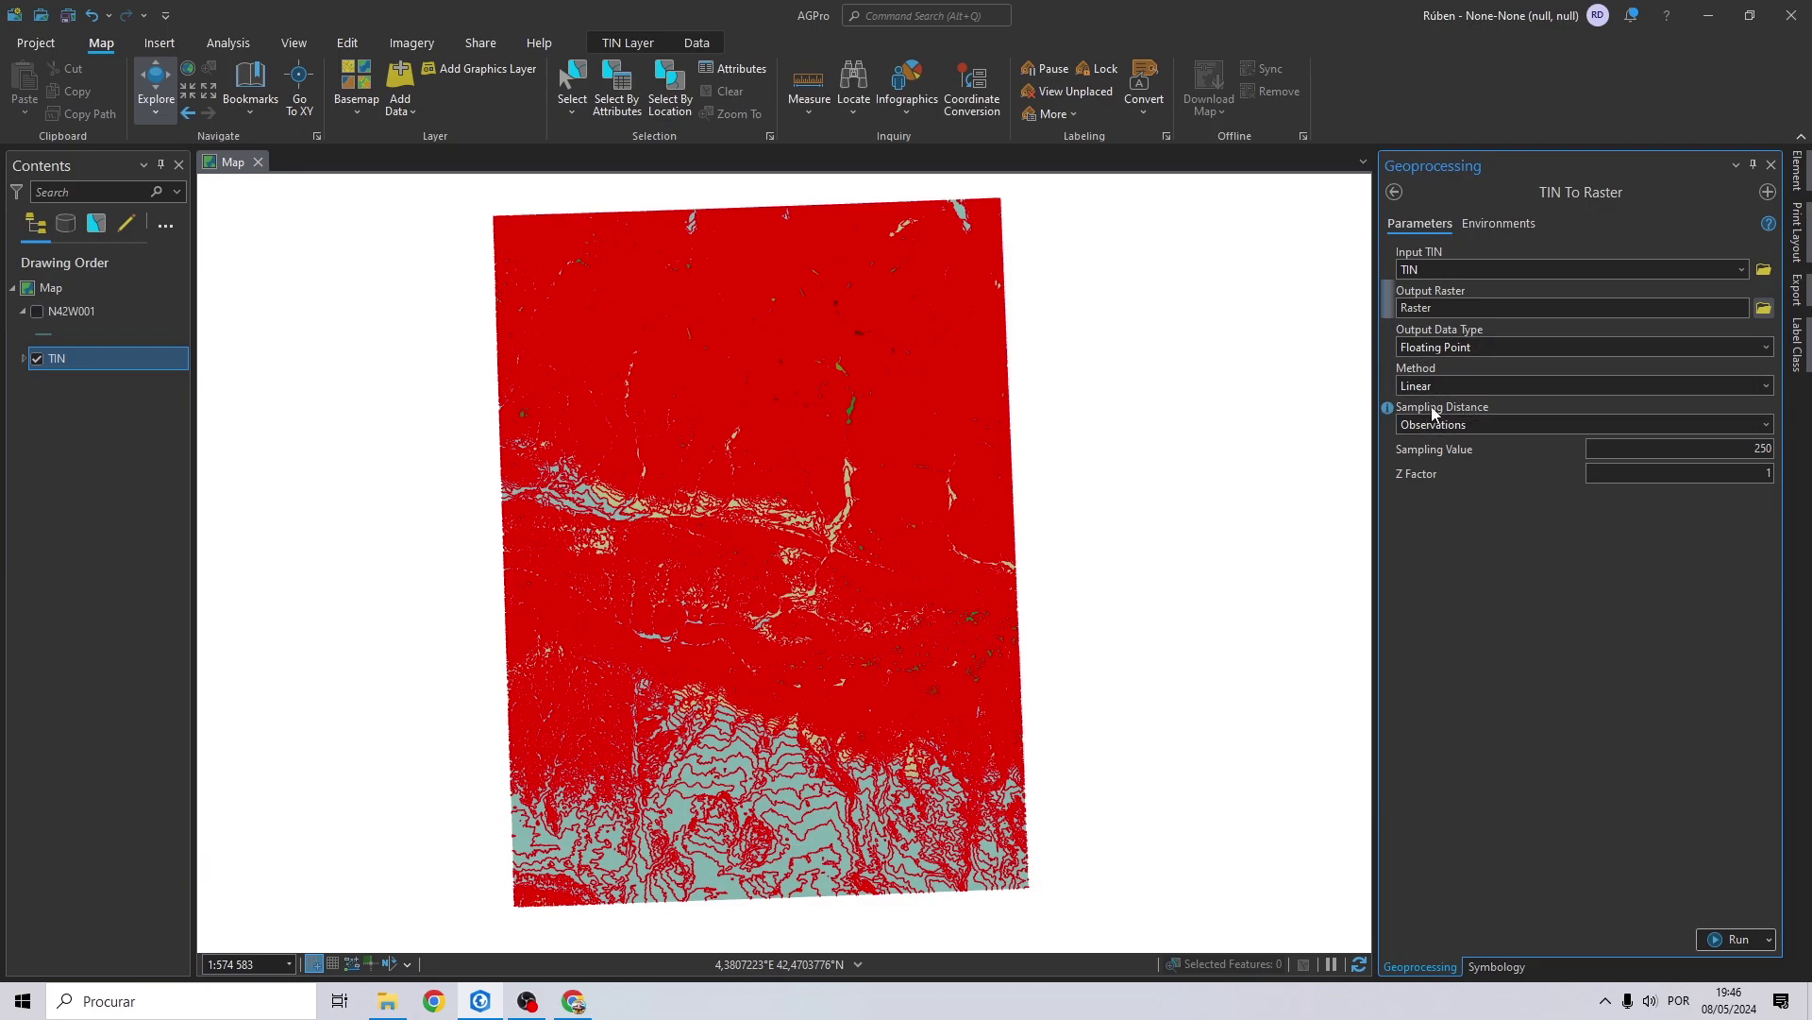
Set Sampling Distance to Cell Size with a value of 500.
click(1759, 424)
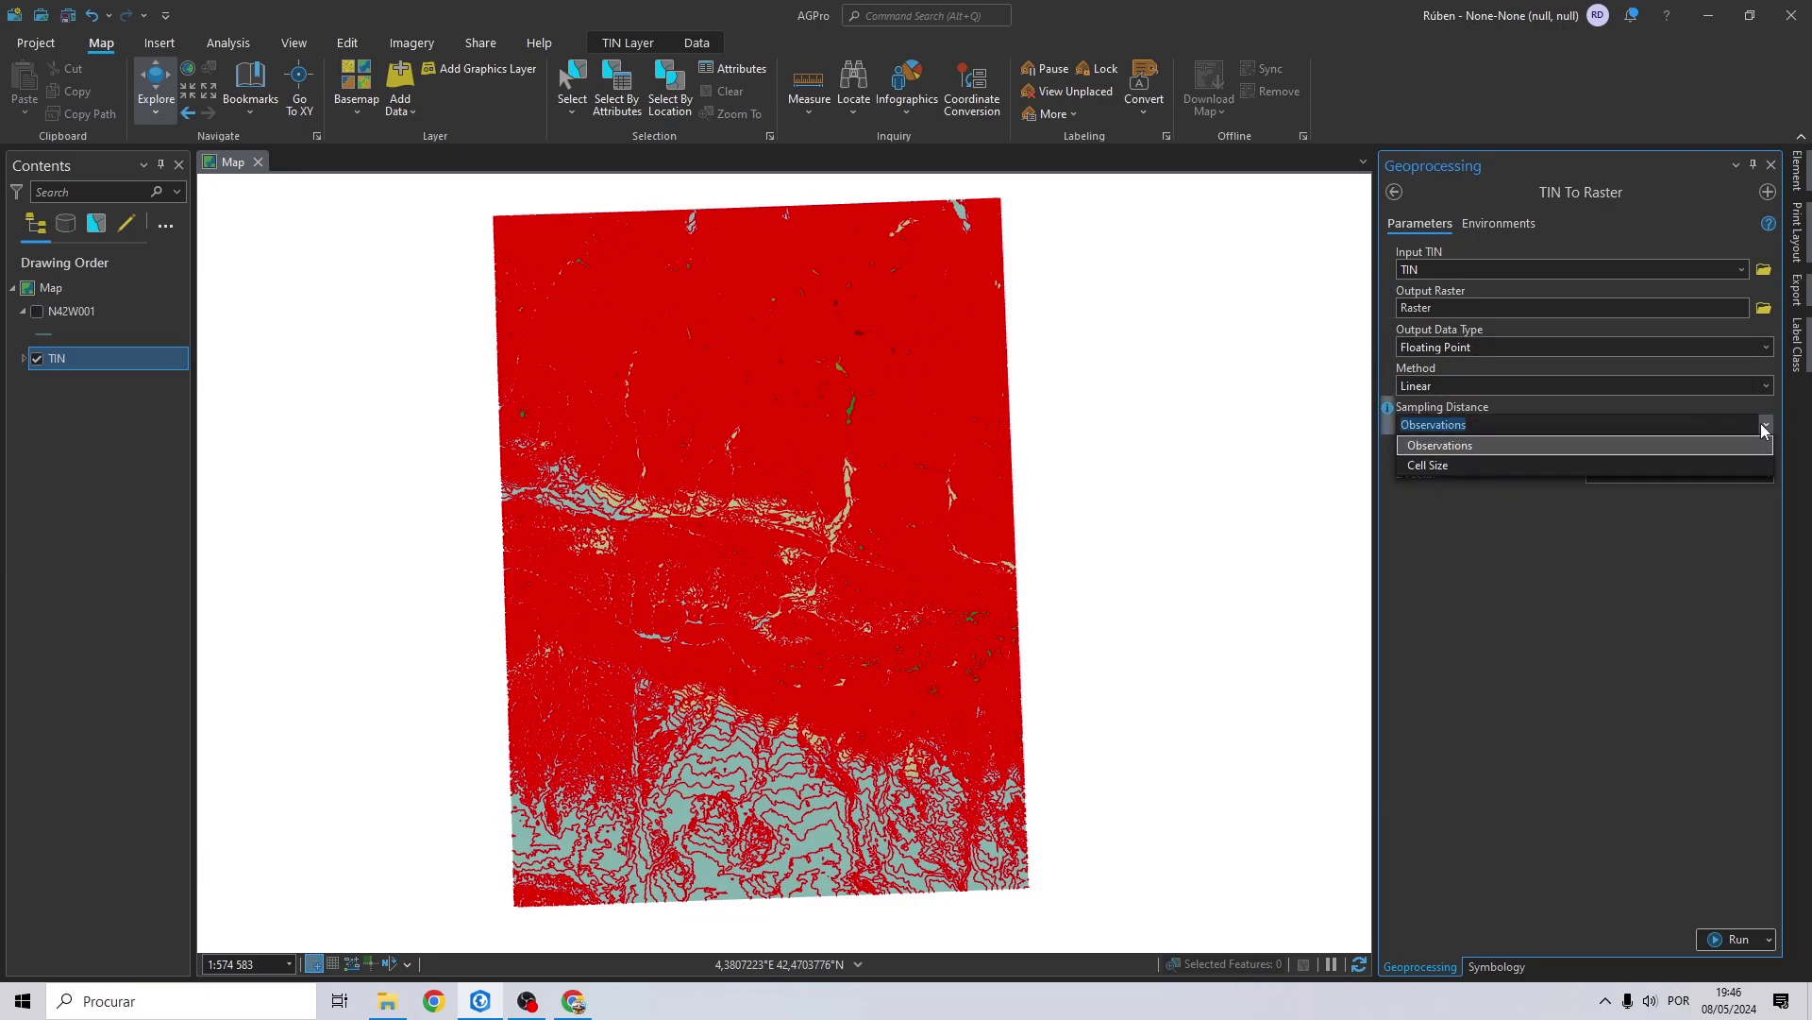
click(1433, 469)
click(1665, 450)
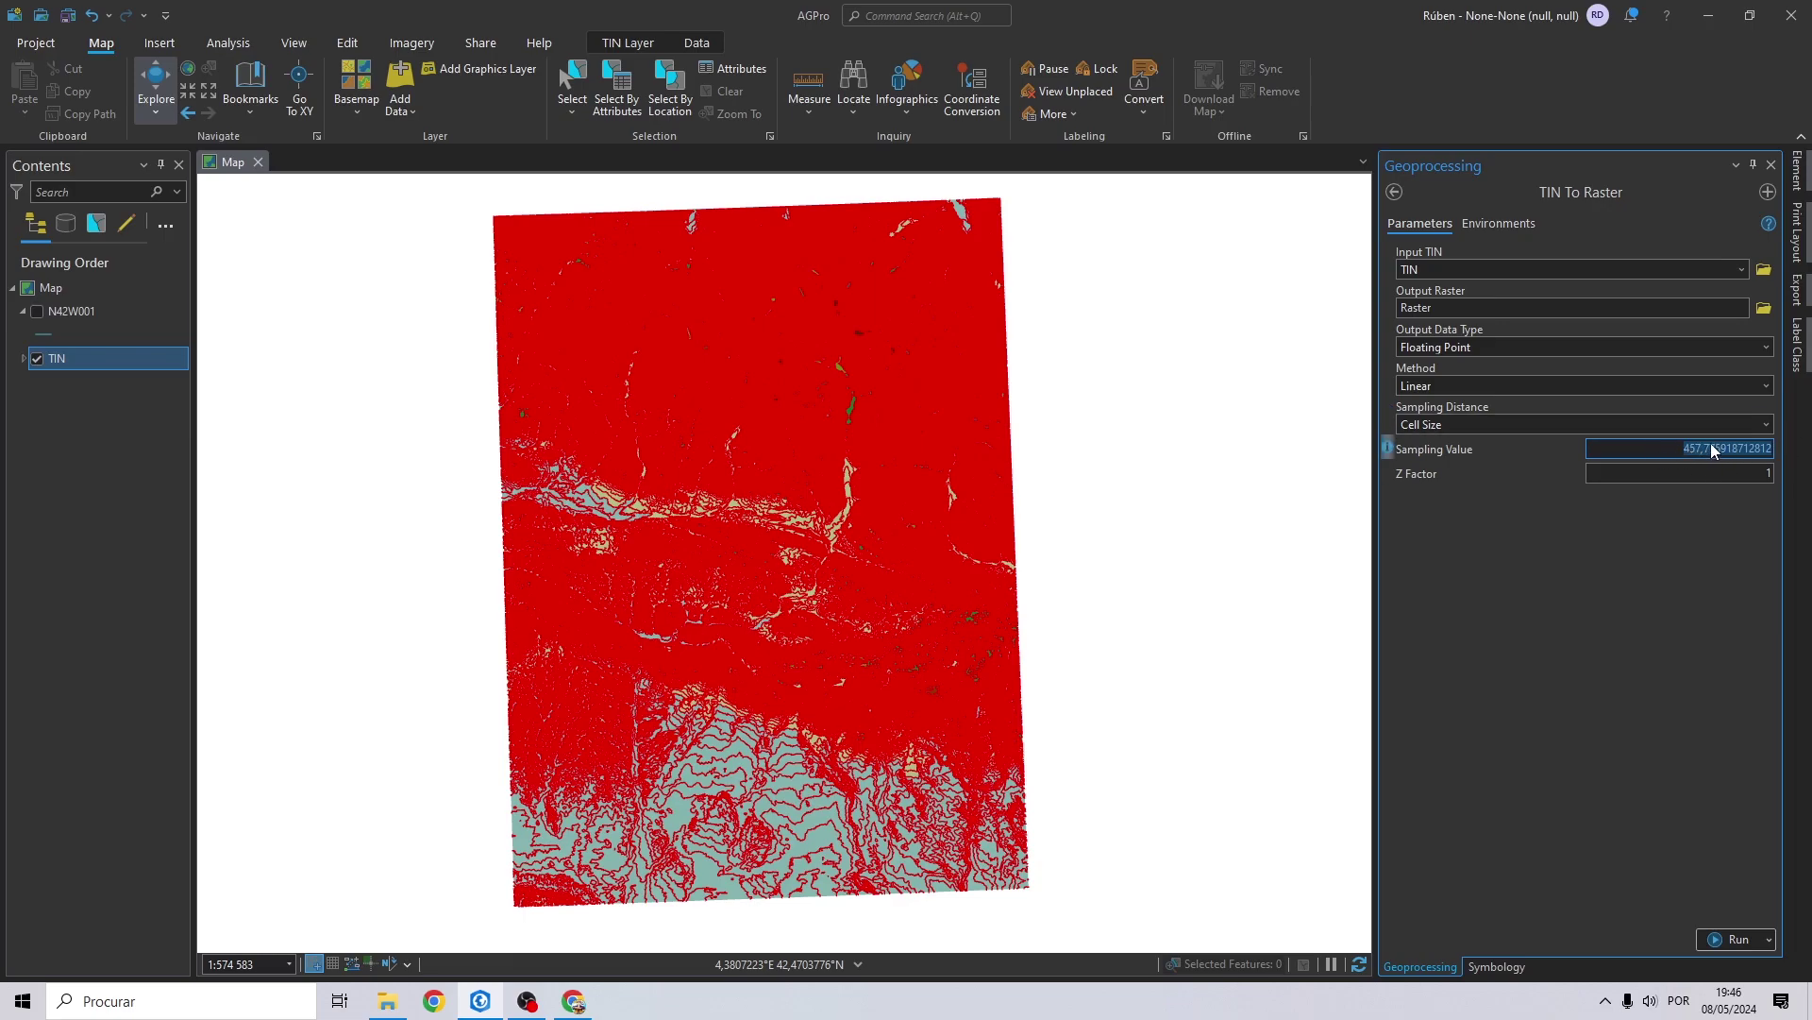
text(500)
Set Madrid_1870_Madrid_Spain output coordinates and N42W001 extent, then run TIN To Raster.
click(1515, 227)
click(1737, 293)
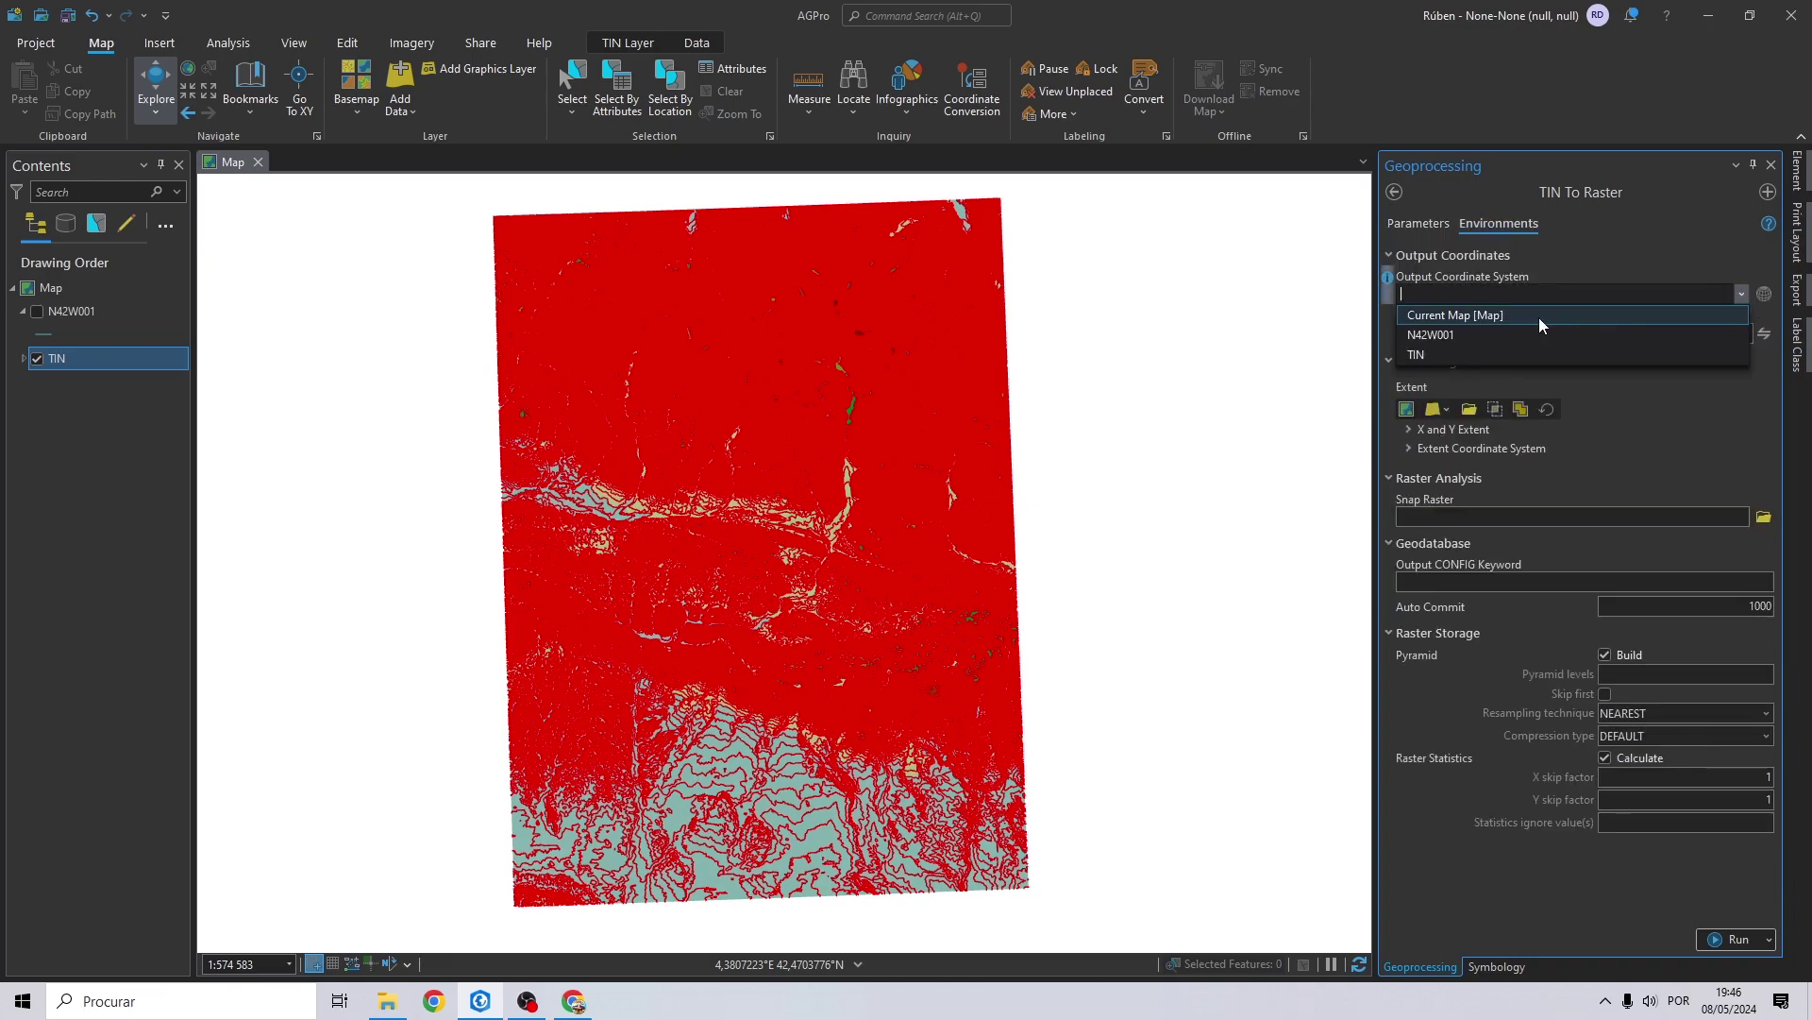
click(1539, 317)
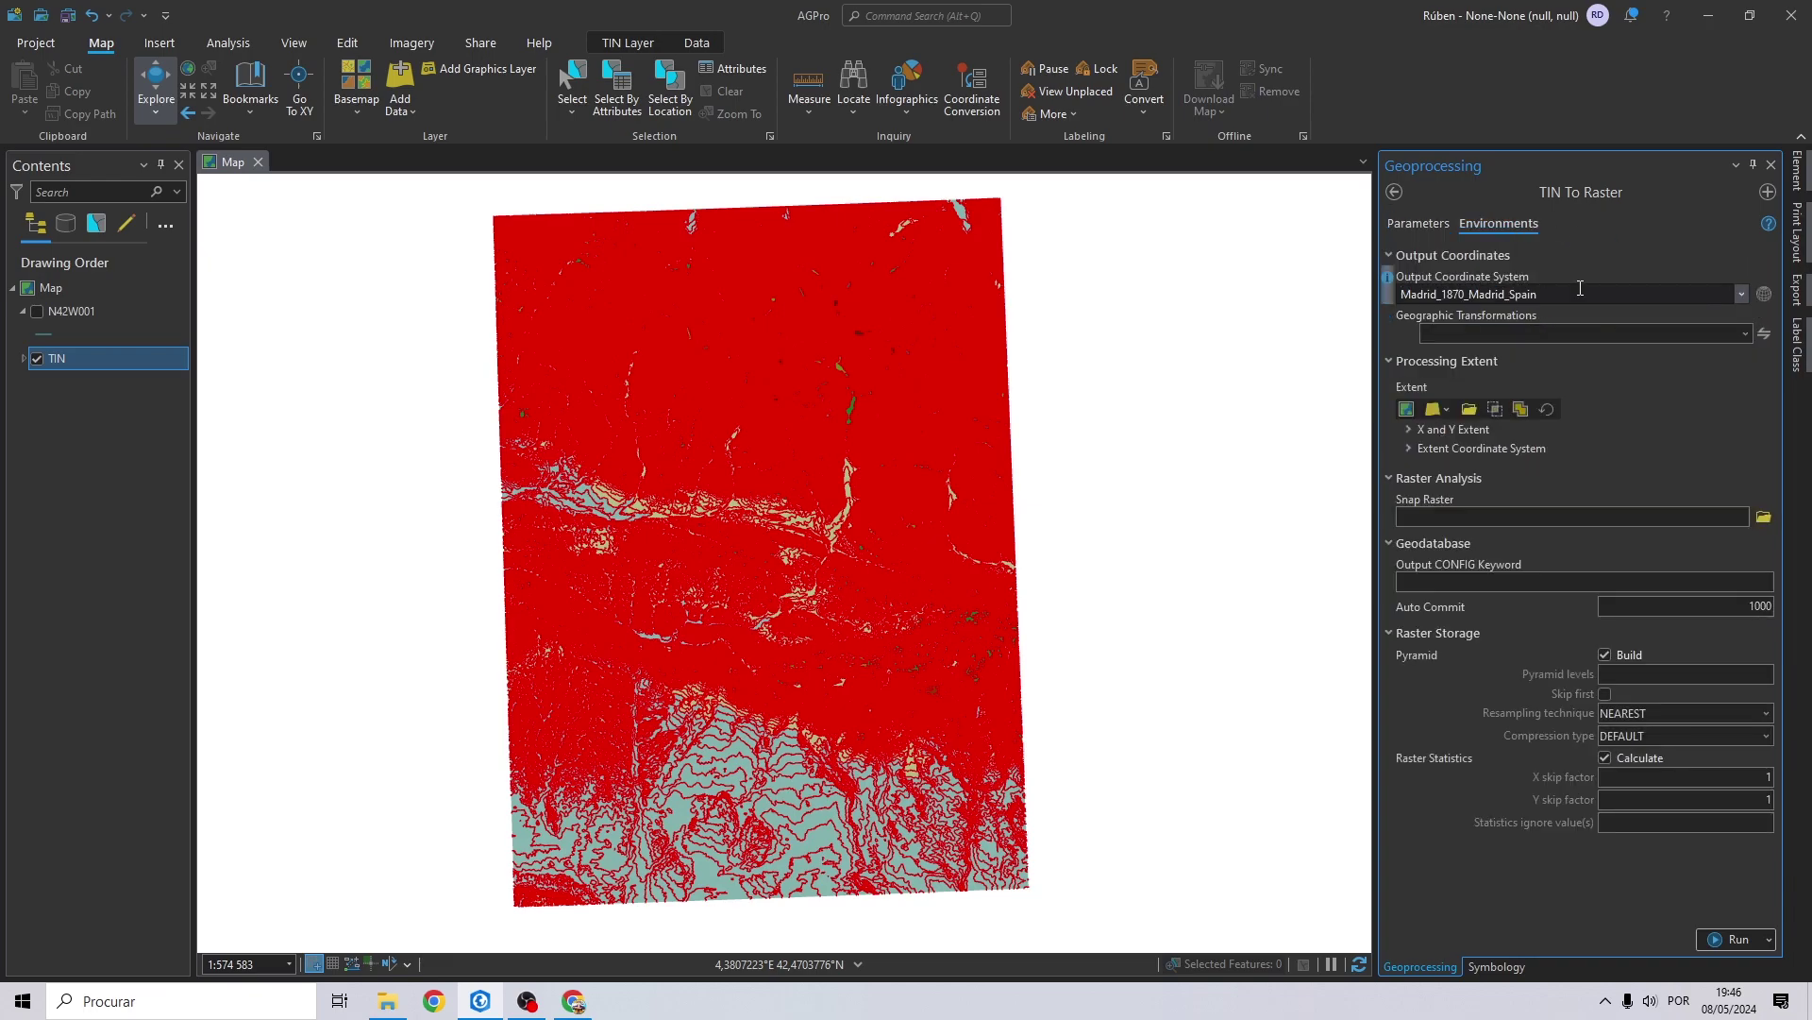
click(1436, 412)
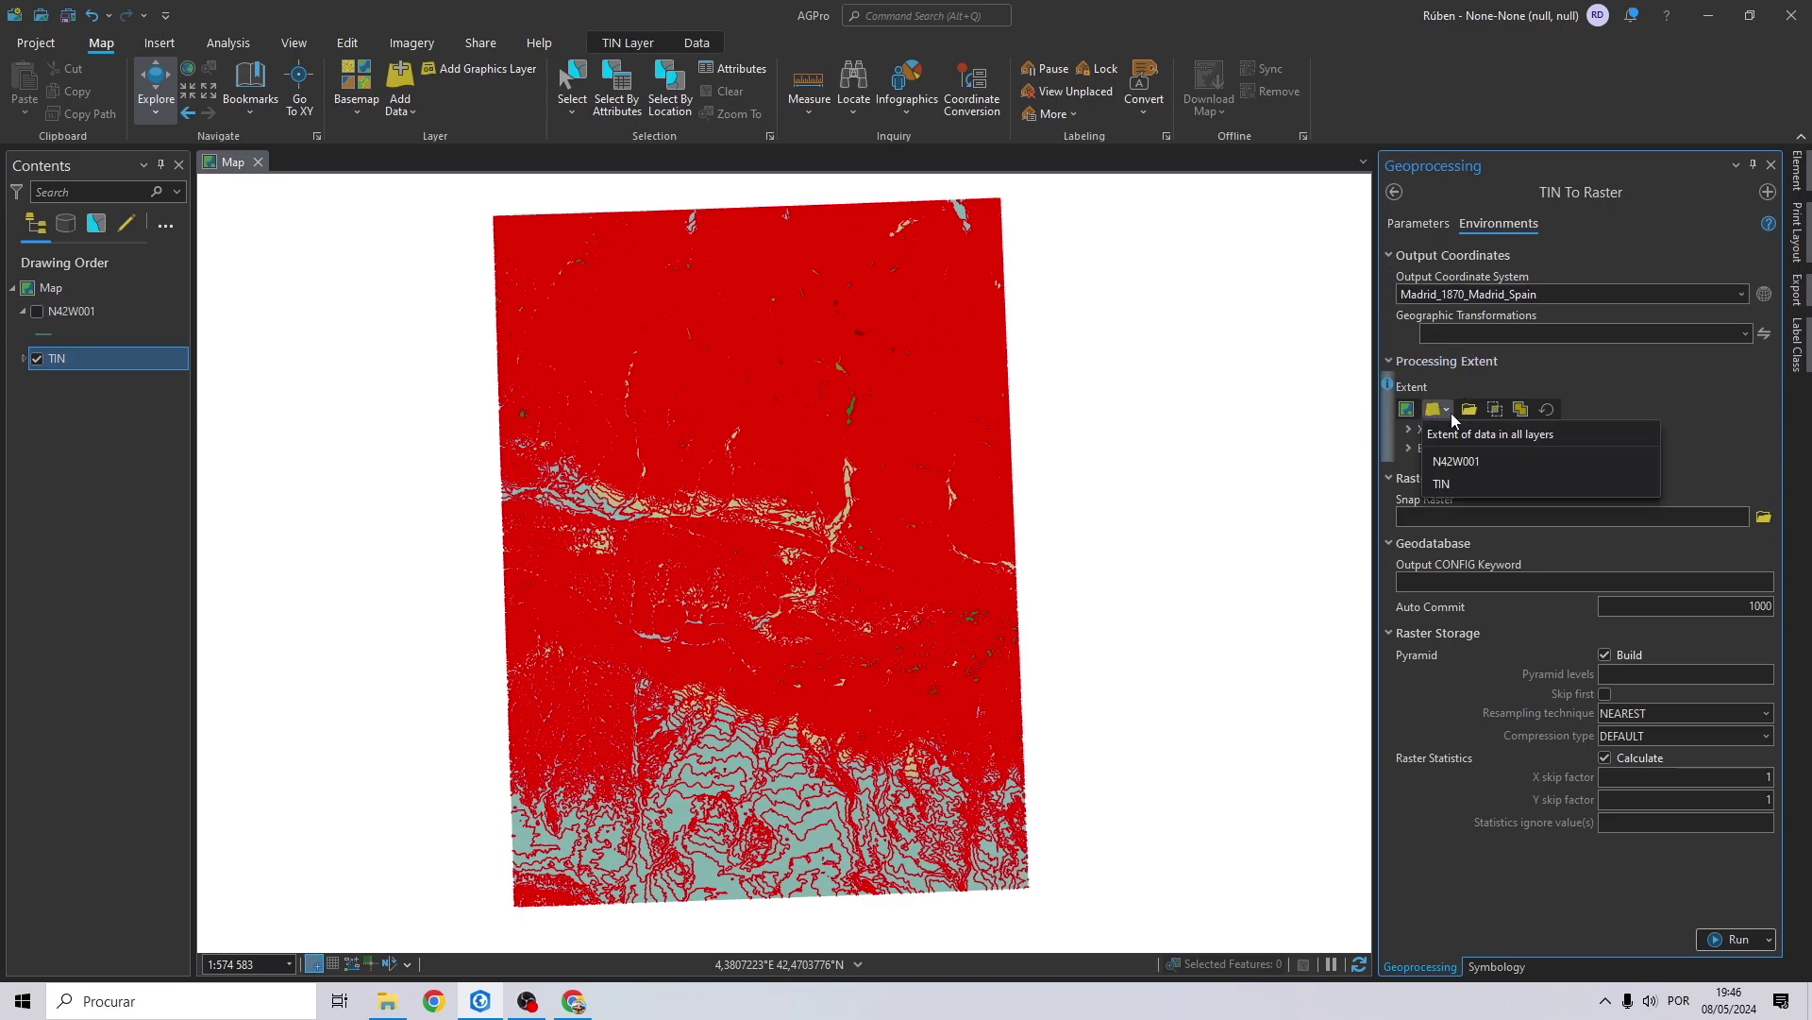
click(1456, 460)
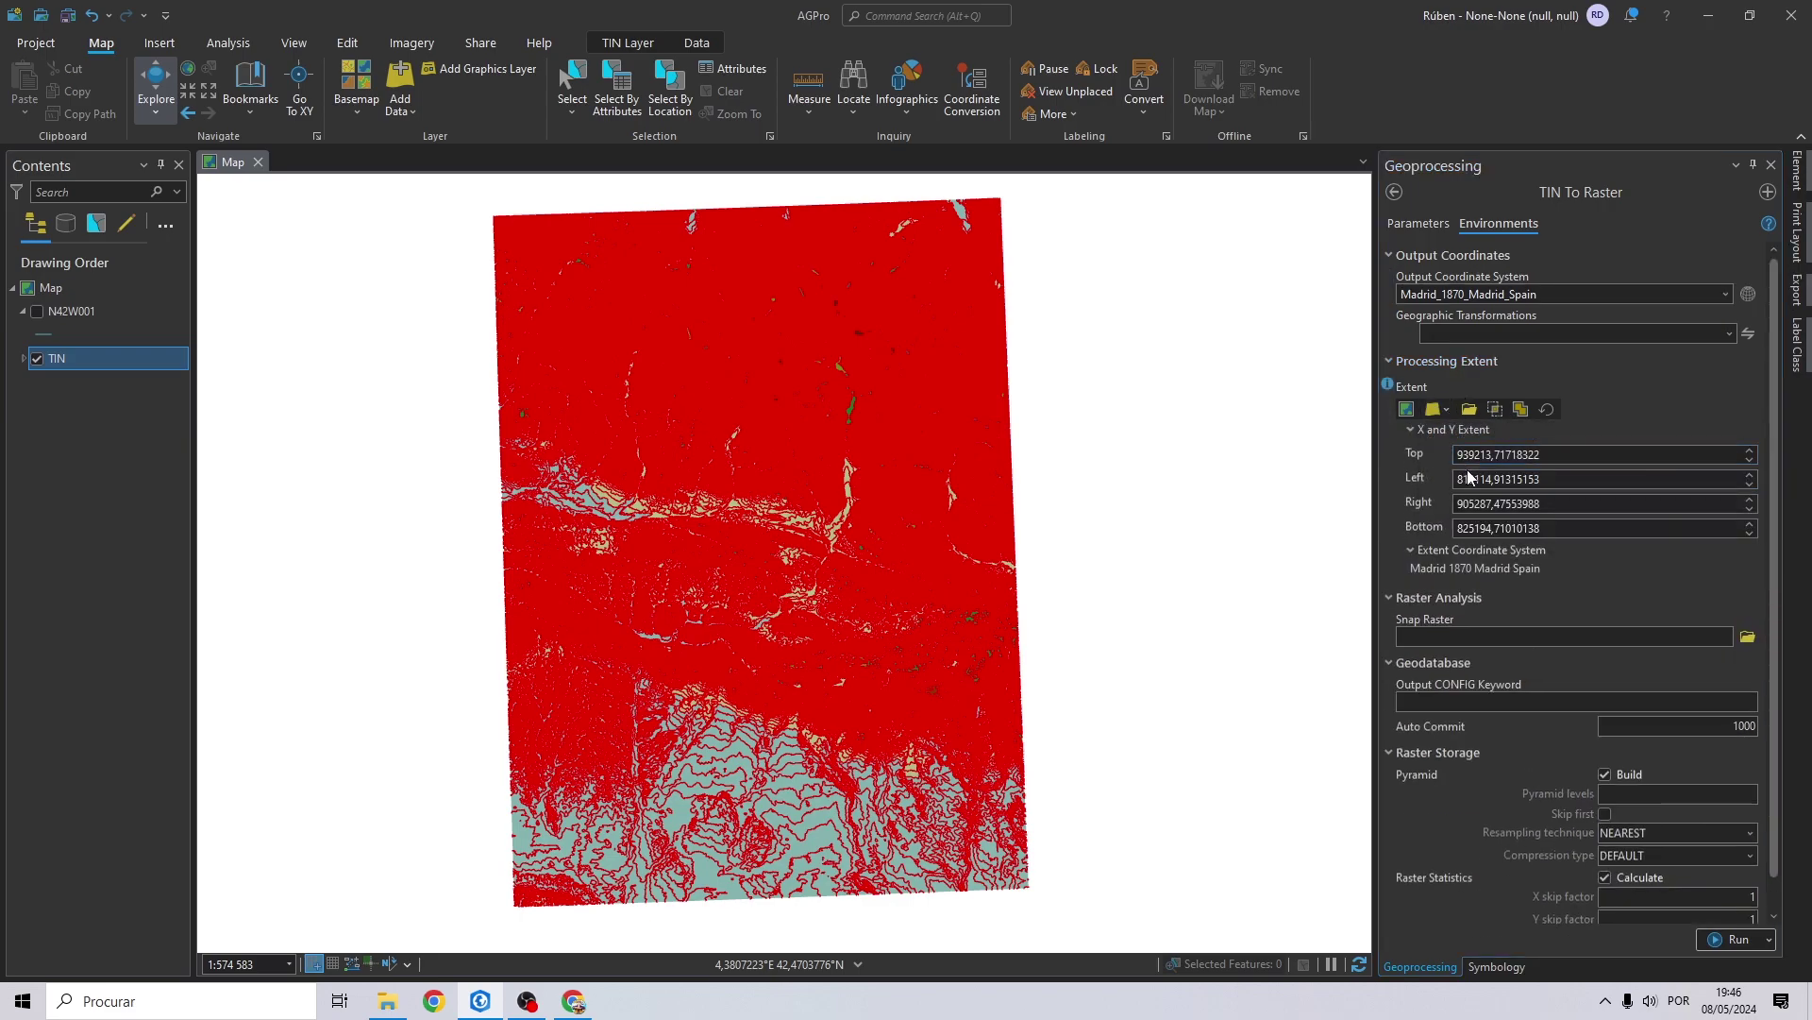
click(1418, 225)
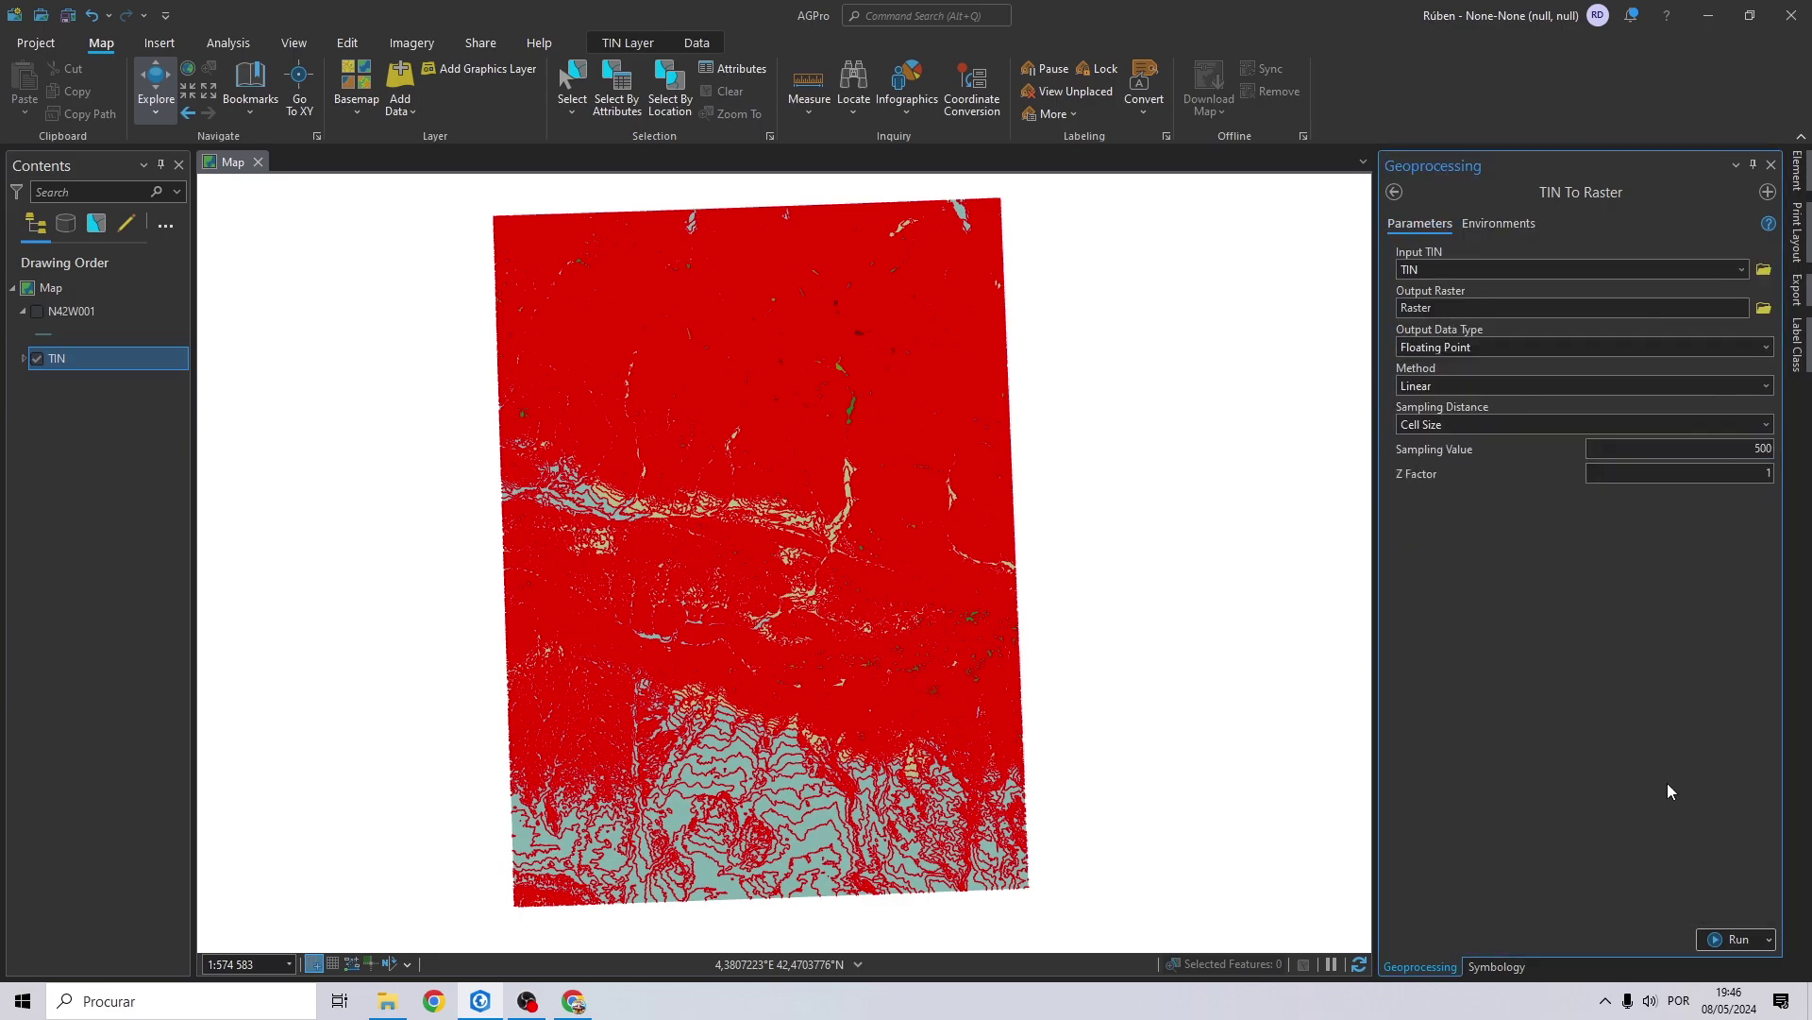
click(1735, 940)
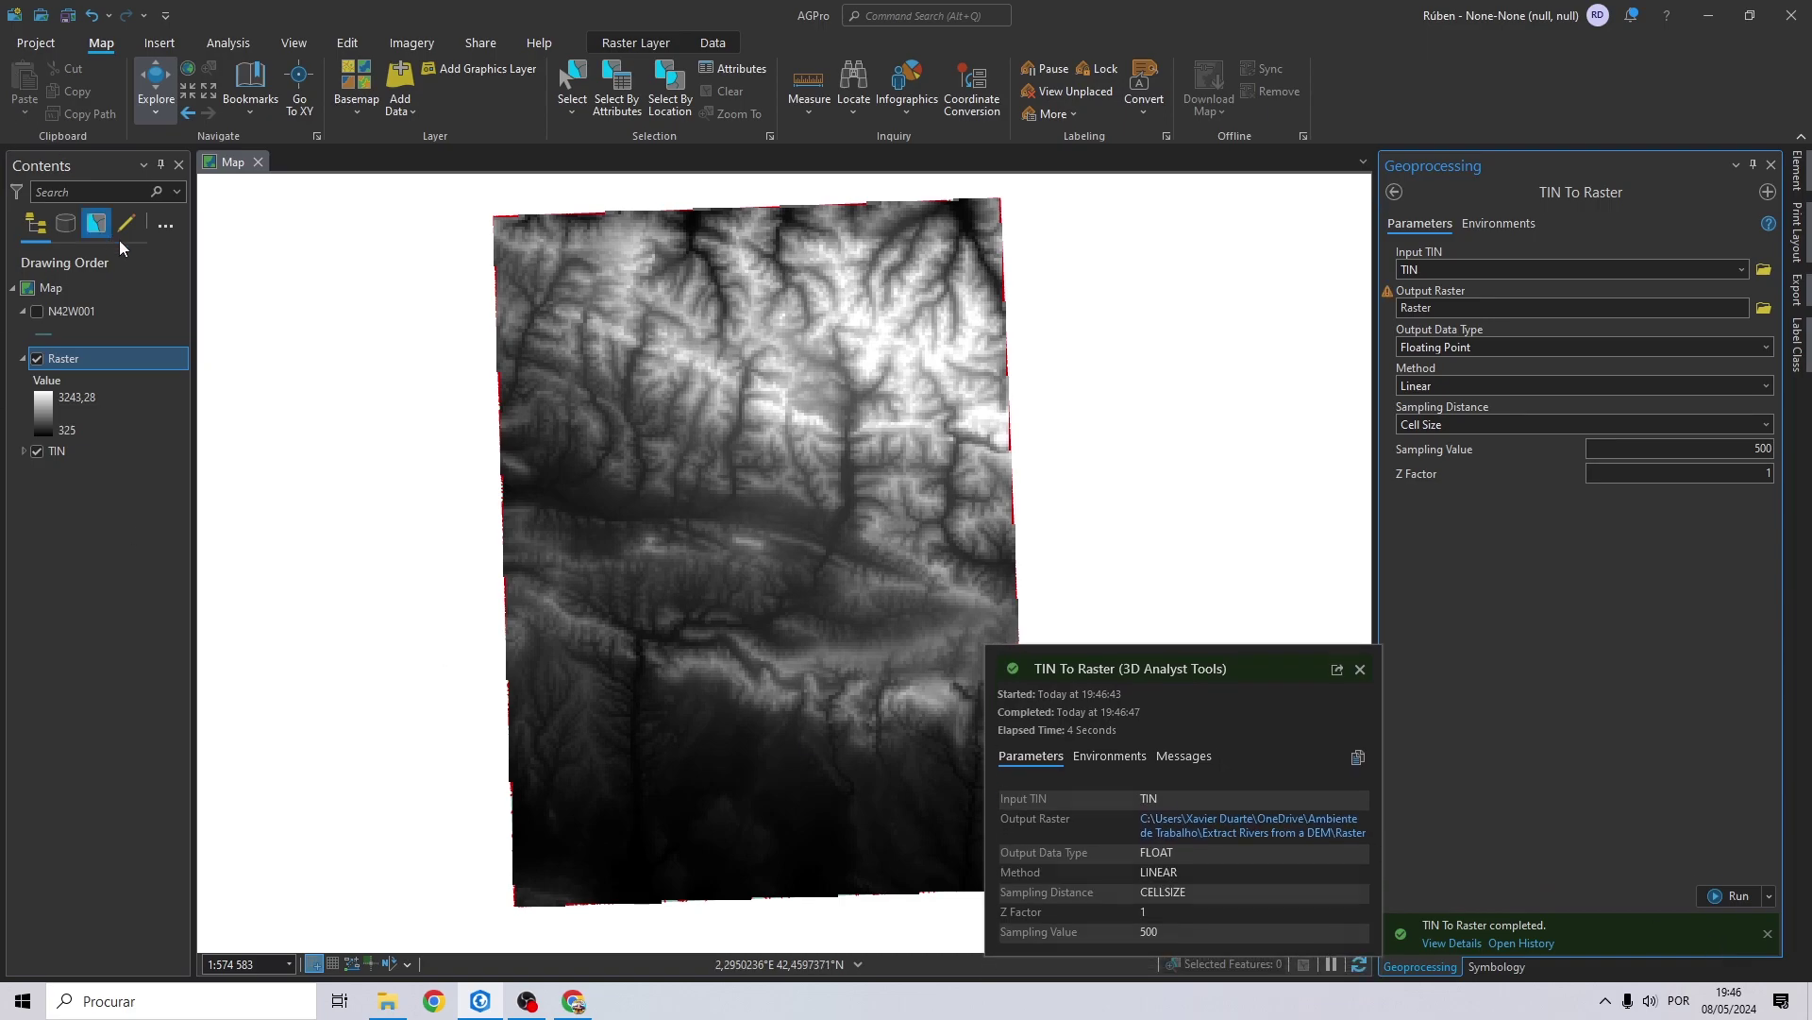
Remove the TIN layer from Contents, leaving the hidden N42W001 contours and the grayscale Raster.
click(47, 455)
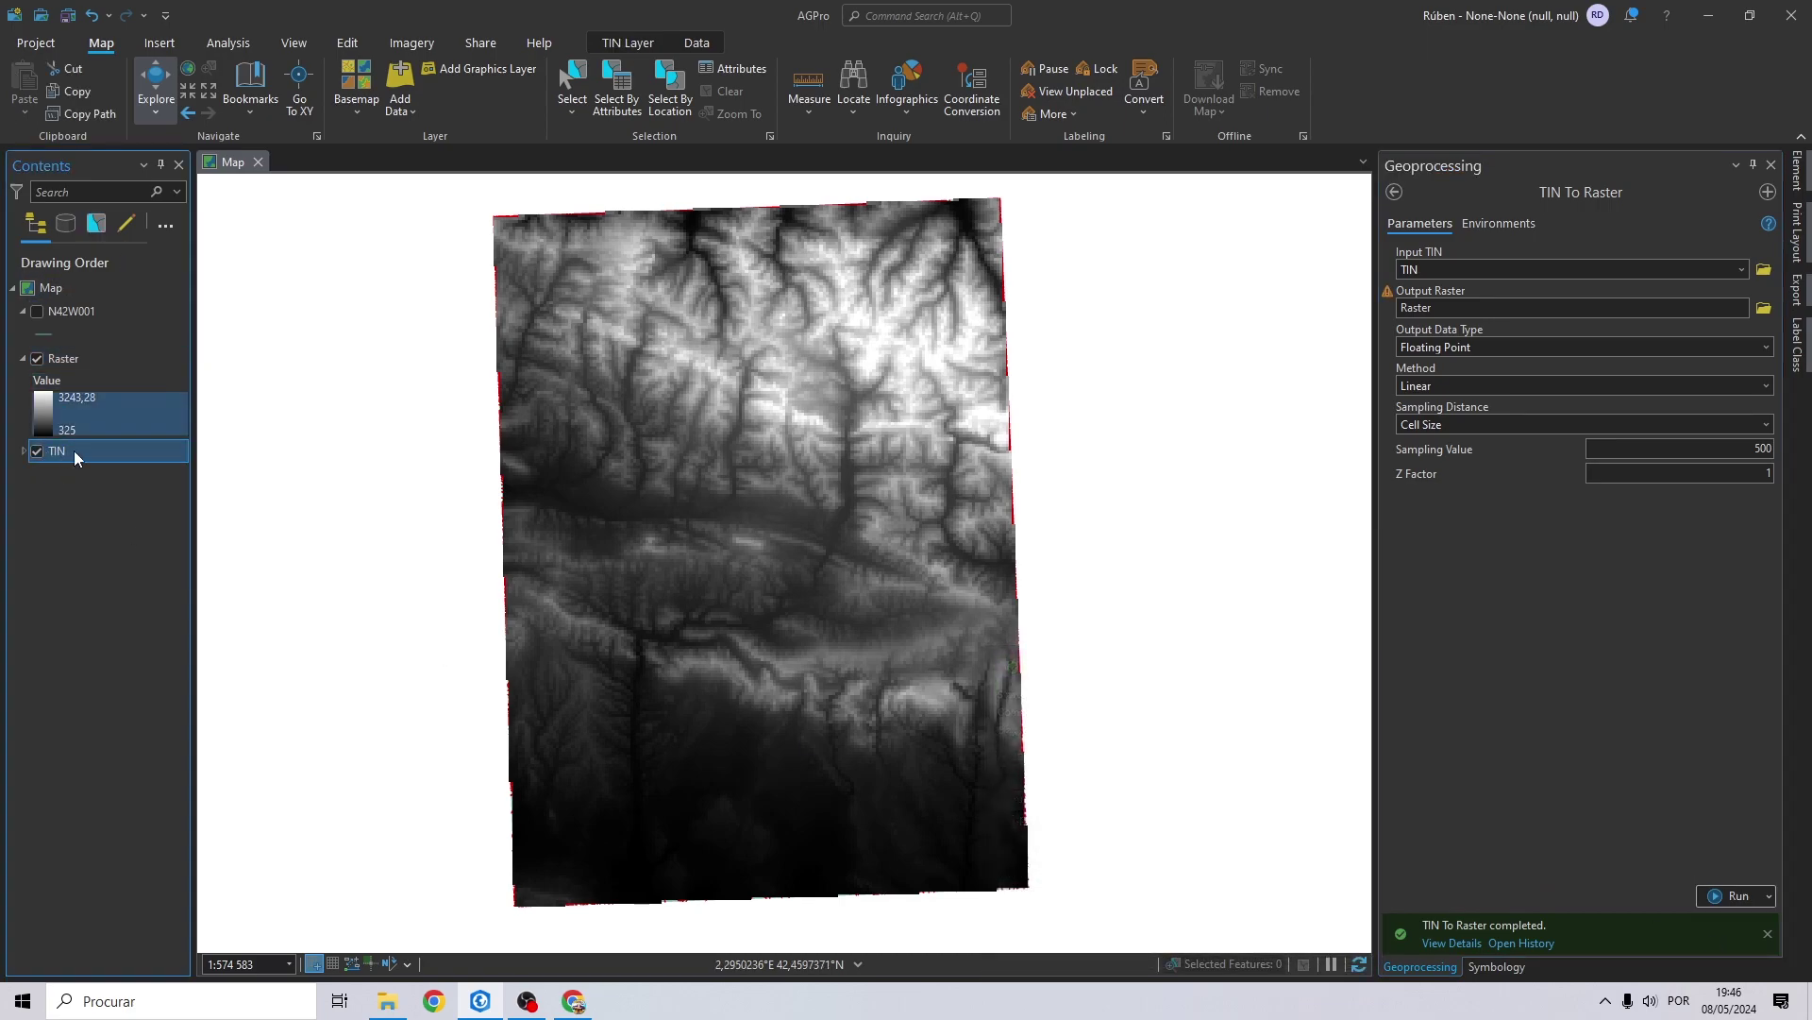
right_click(72, 450)
click(128, 422)
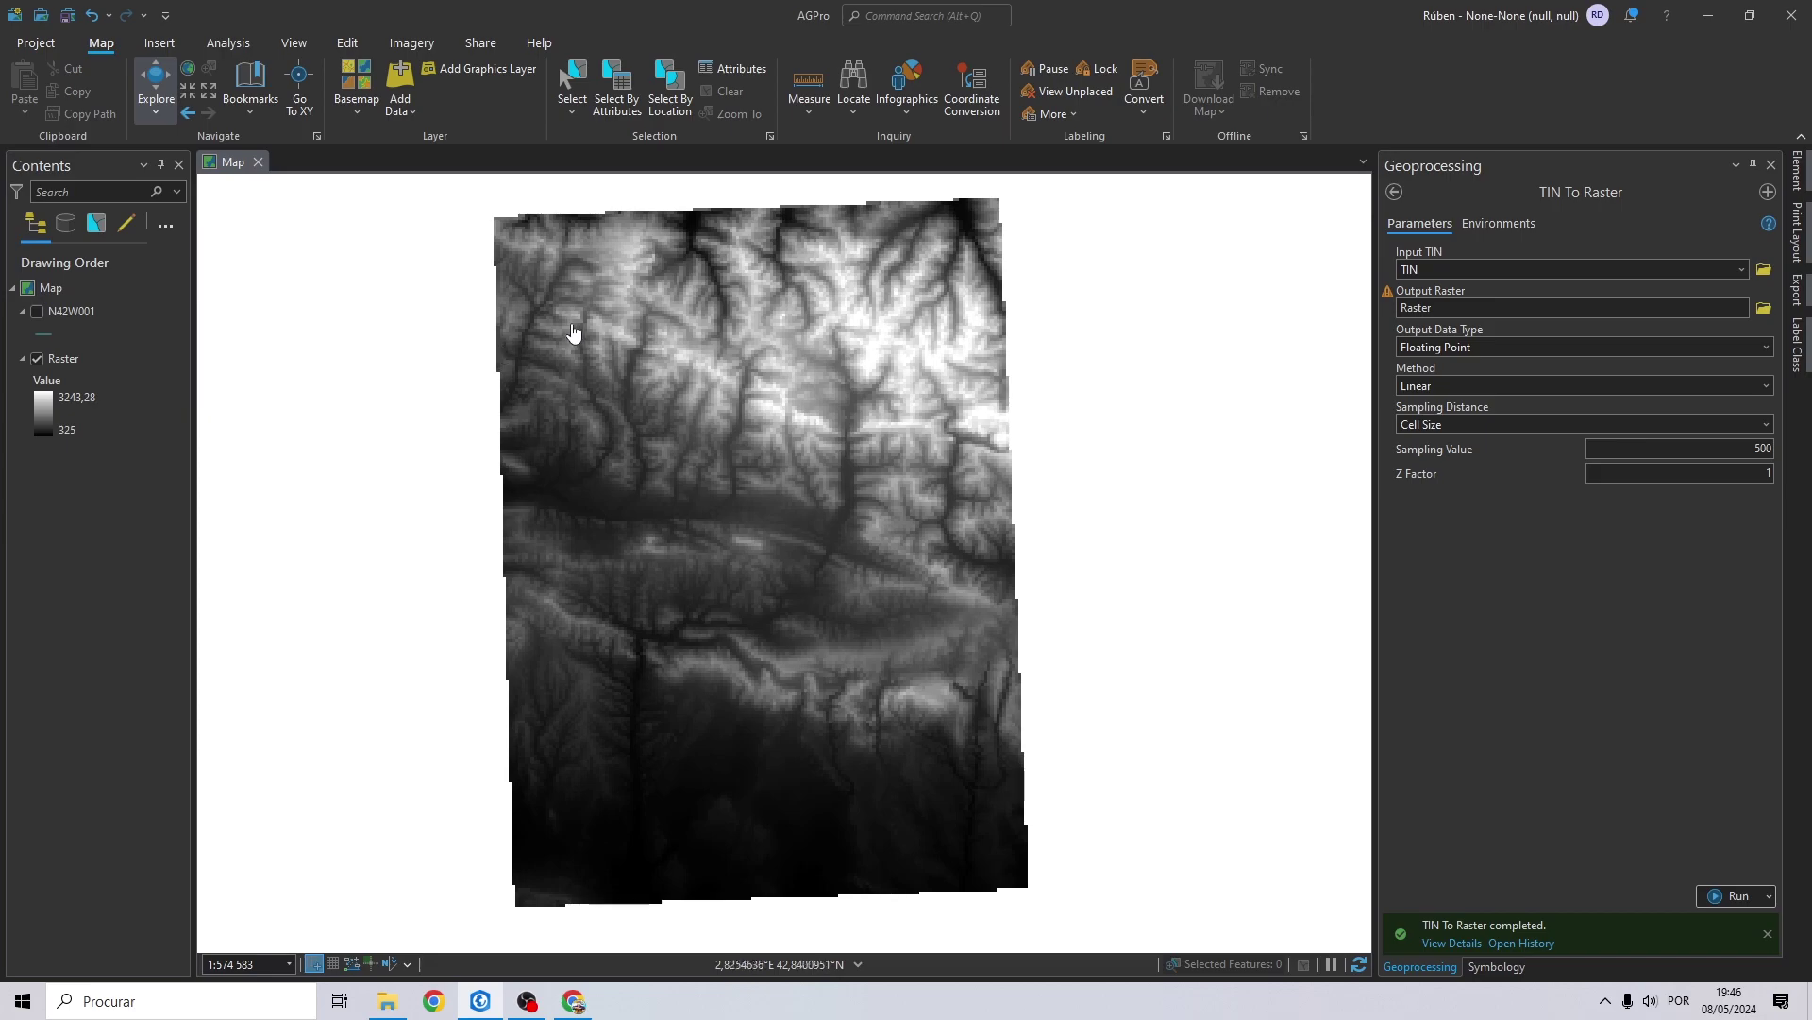
drag(708, 386, 673, 371)
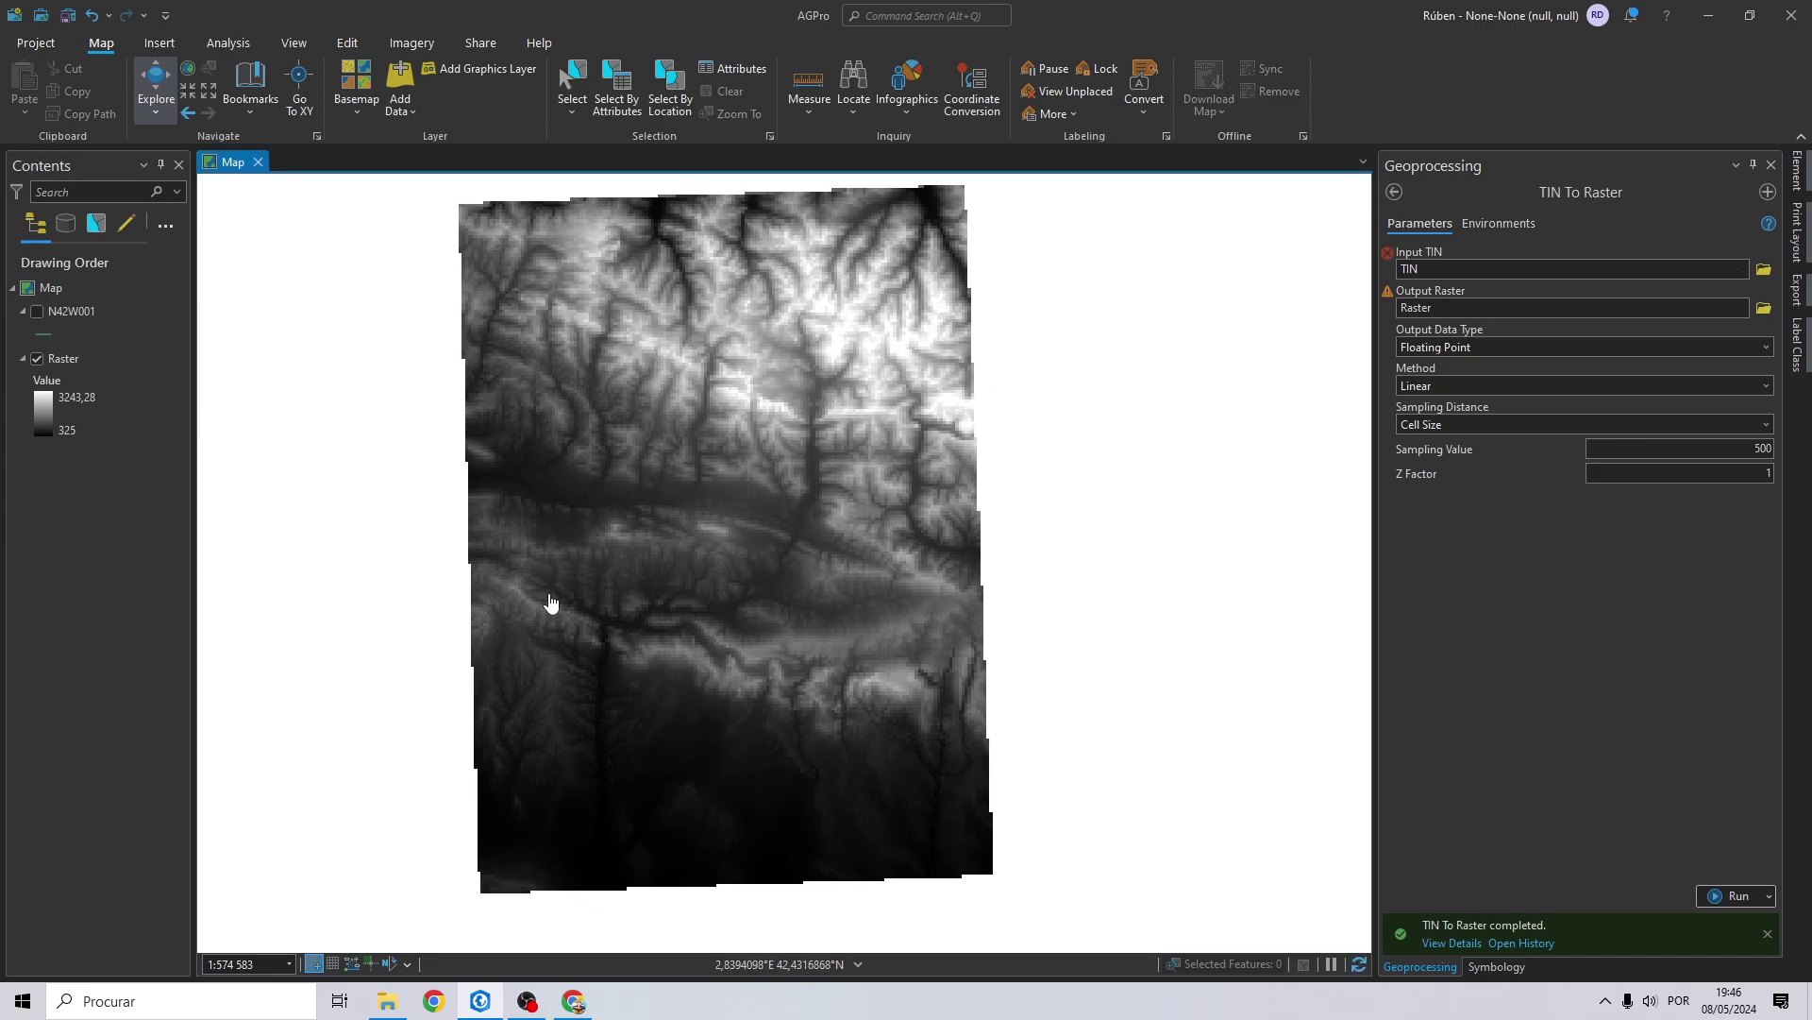
Find the Fill tool and set Raster as its input surface raster.
click(1394, 191)
click(1502, 188)
text(Fill)
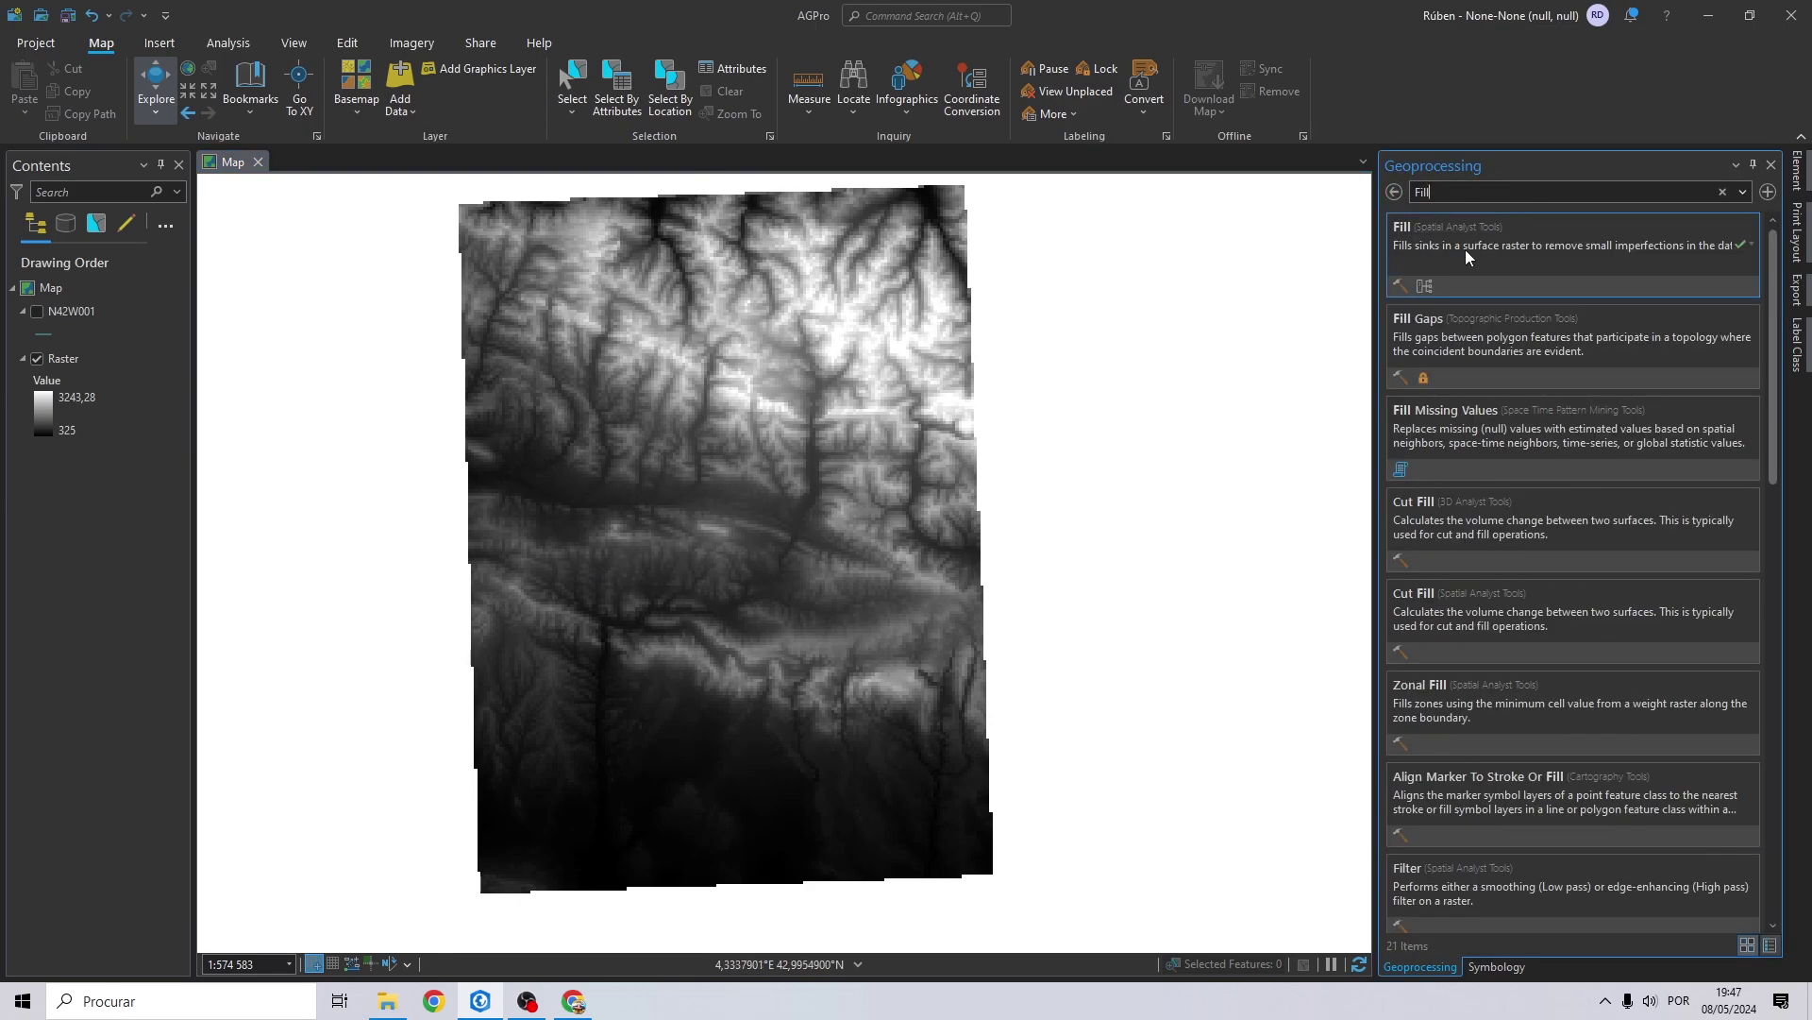
click(1516, 264)
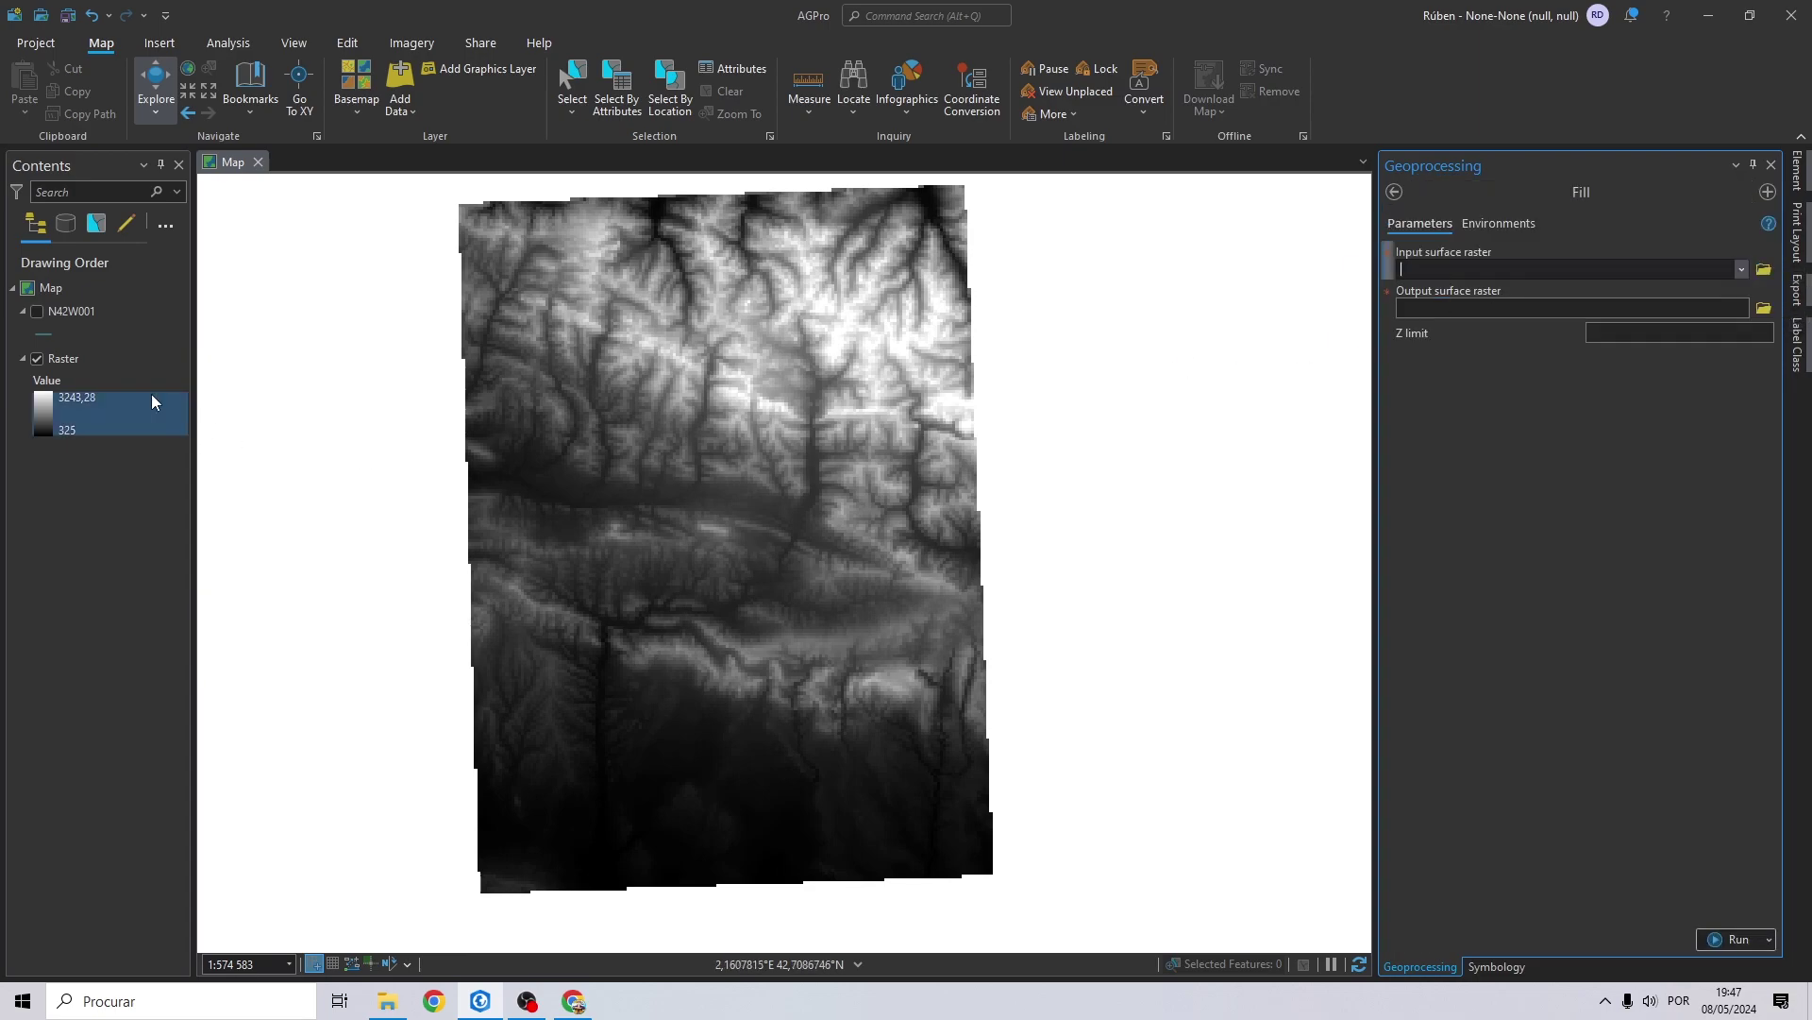
click(45, 359)
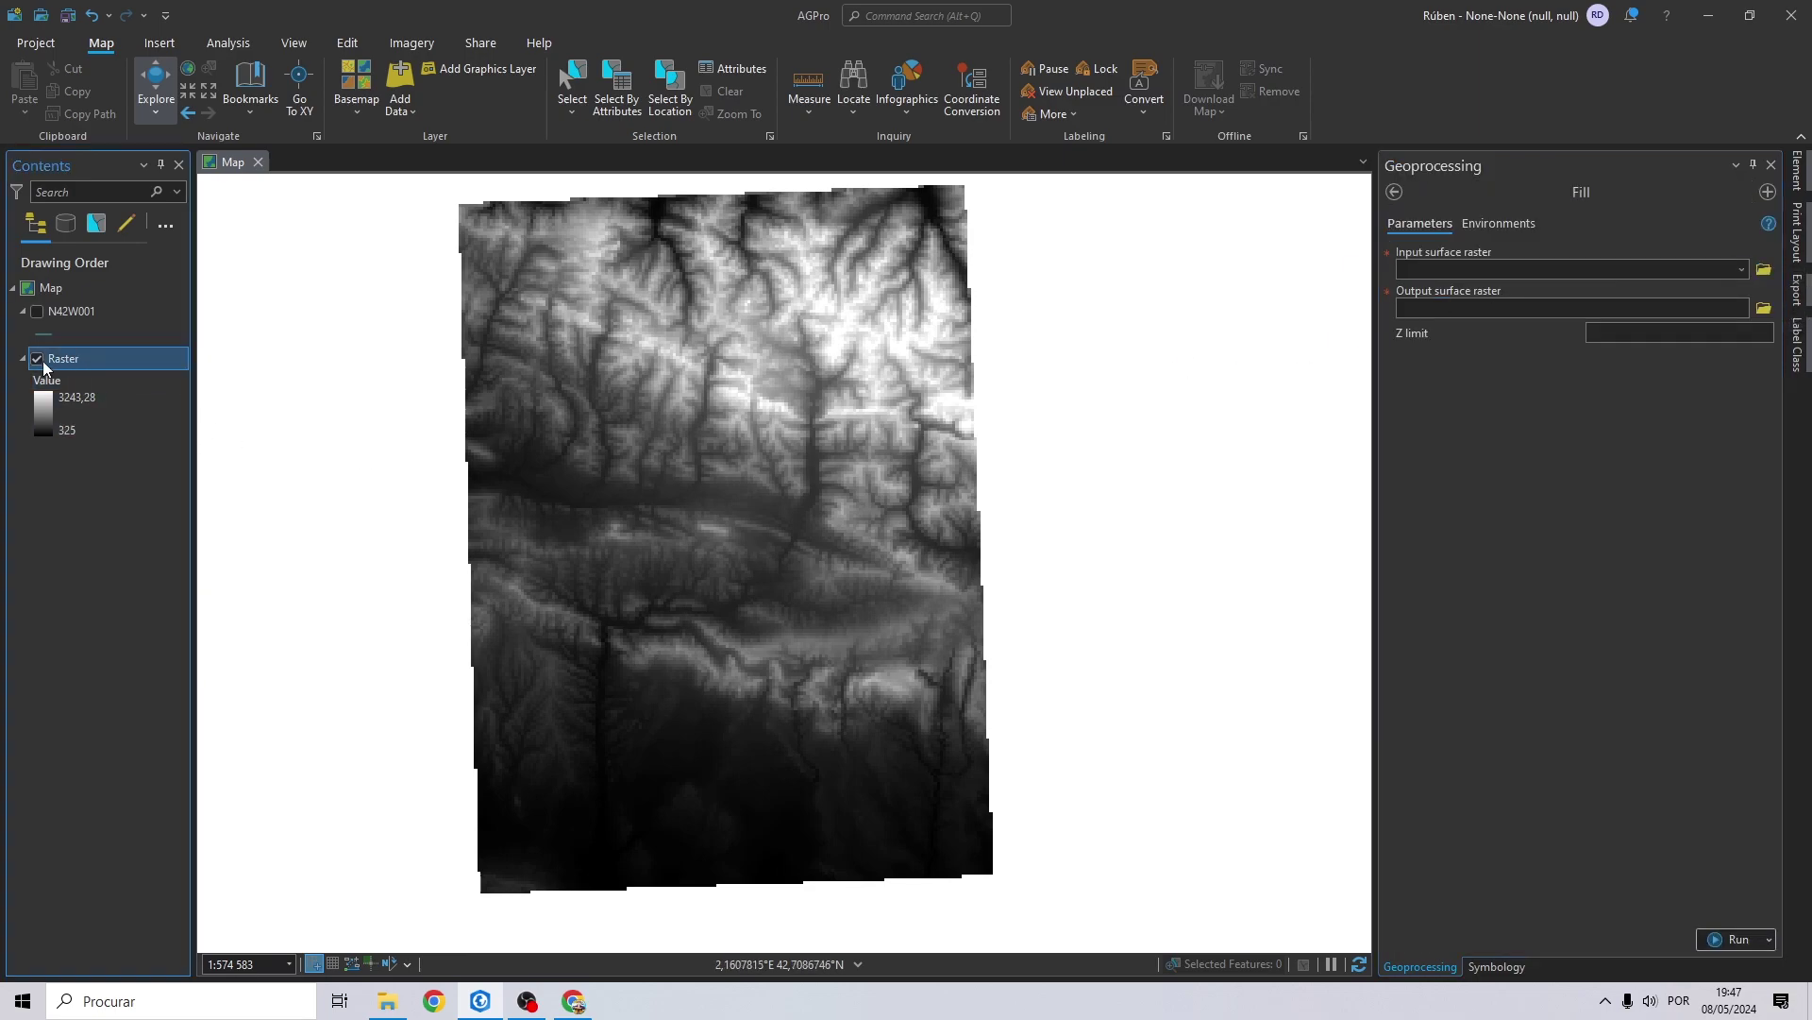
click(1436, 274)
click(1436, 289)
Name the Fill output 'Fill' in the Extract Rivers from a DEM folder.
click(1764, 308)
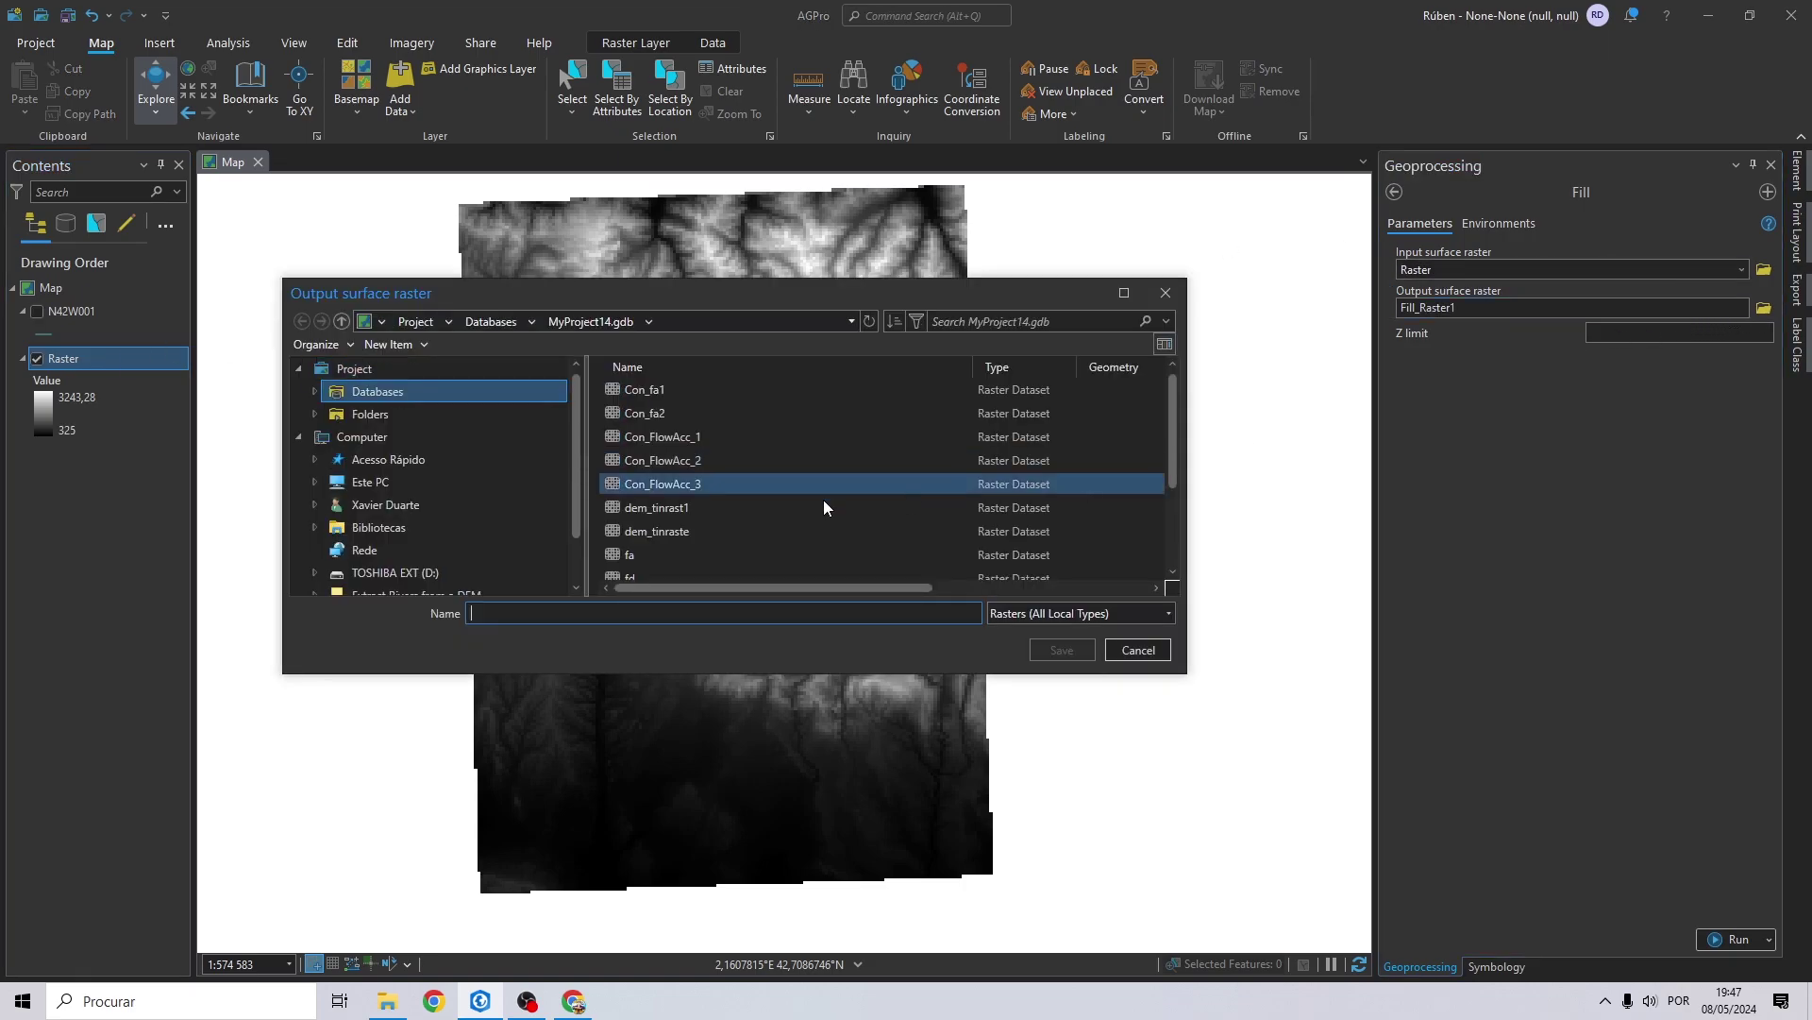
click(370, 480)
double_click(652, 390)
double_click(655, 397)
click(600, 615)
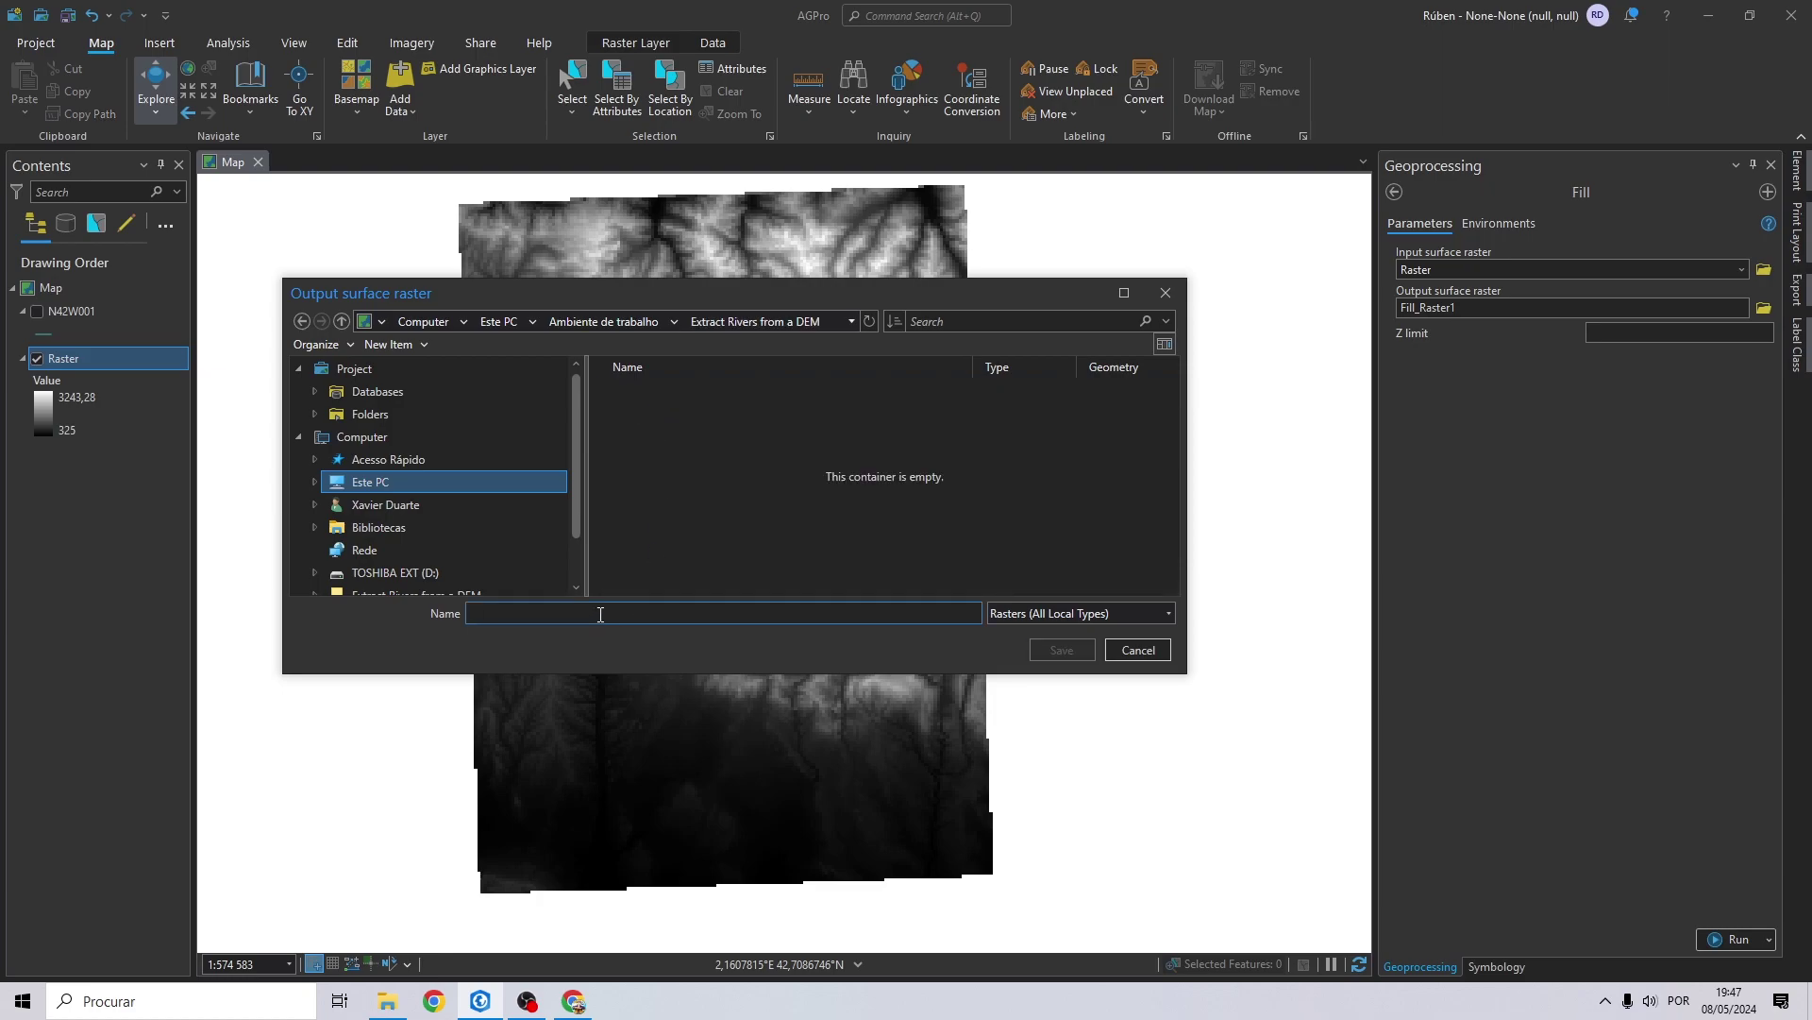
text(Fill)
Save the output, then set Fill environments to Madrid_1870_Madrid_Spain coordinates and N42W001 extent.
click(1050, 651)
click(1498, 223)
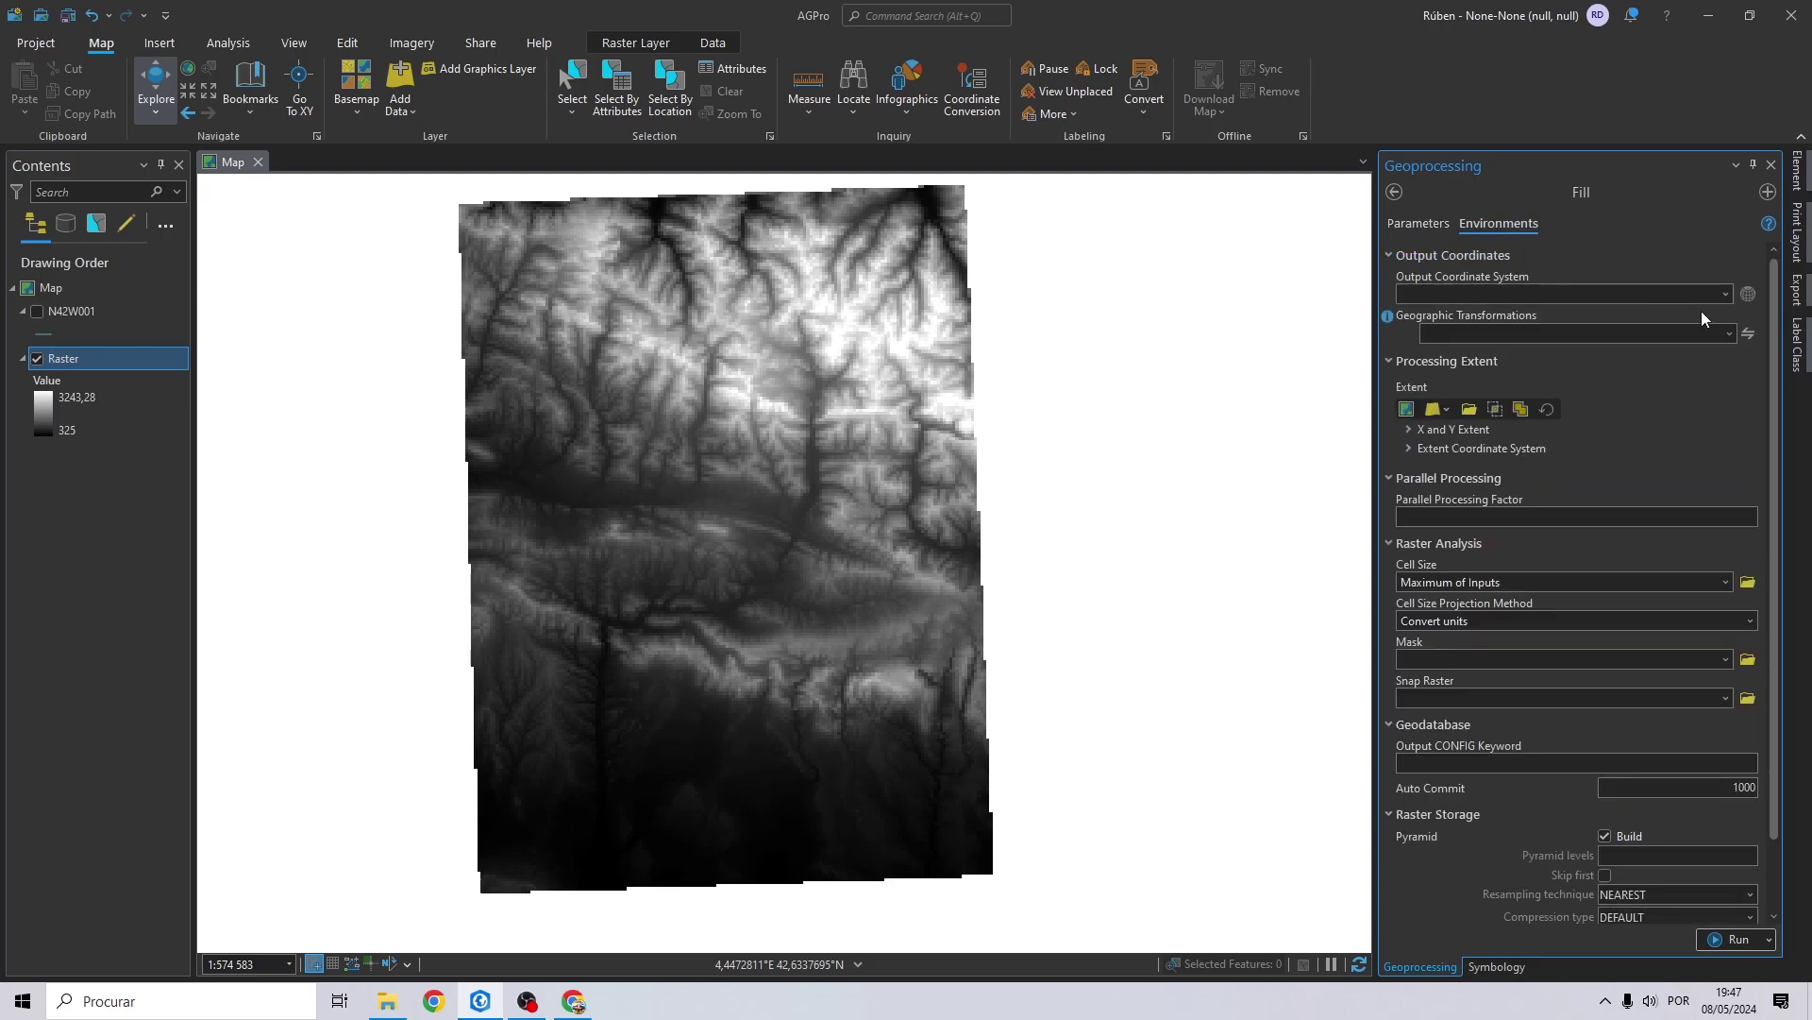
click(1726, 295)
click(1554, 313)
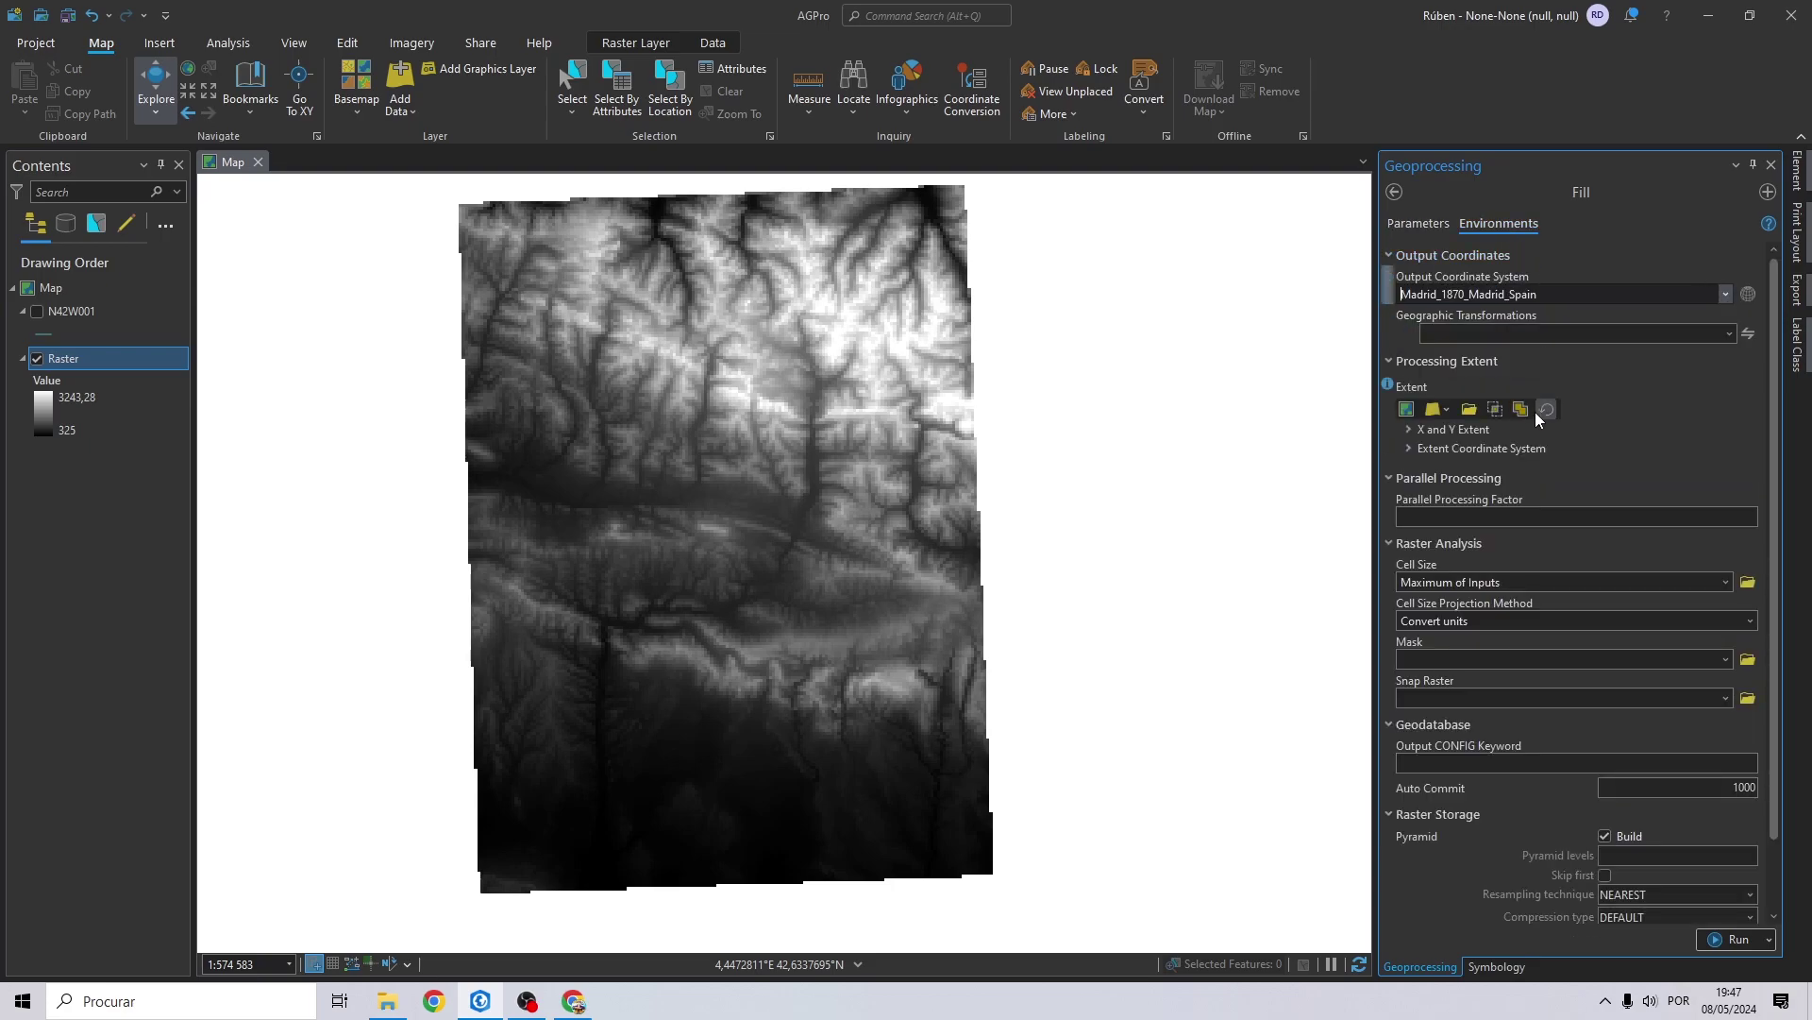
click(1440, 408)
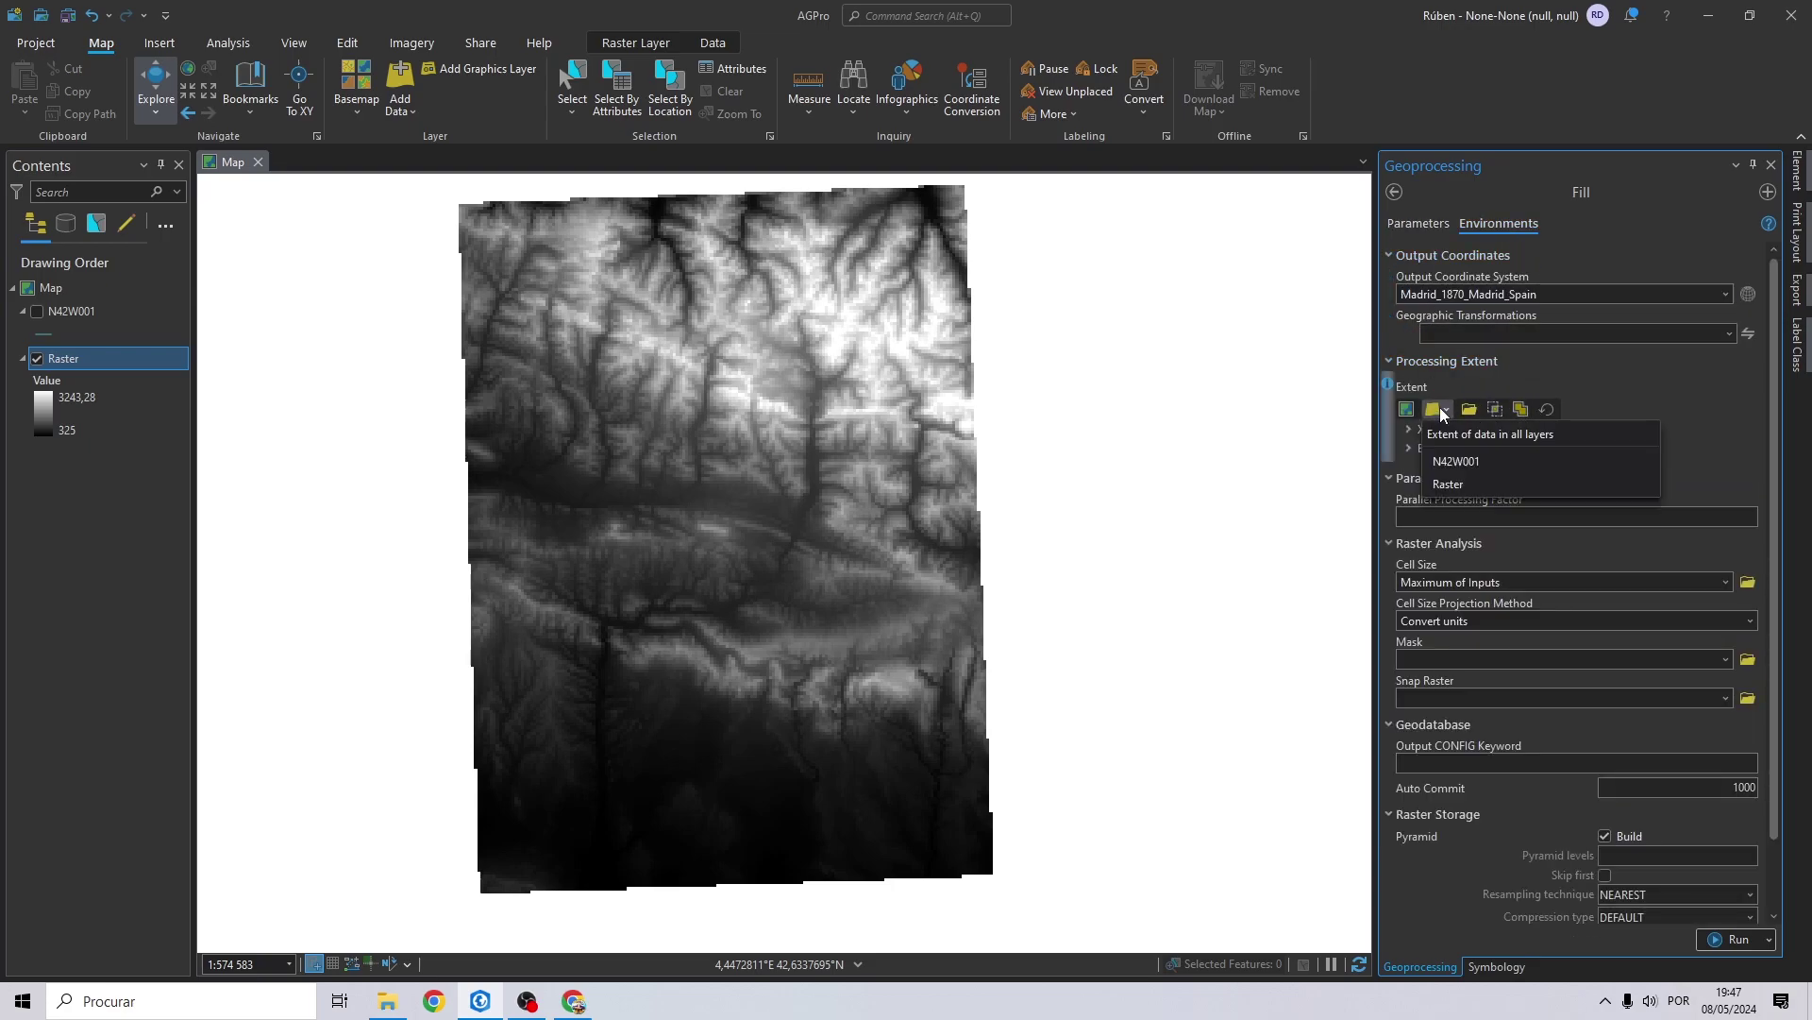
click(1492, 461)
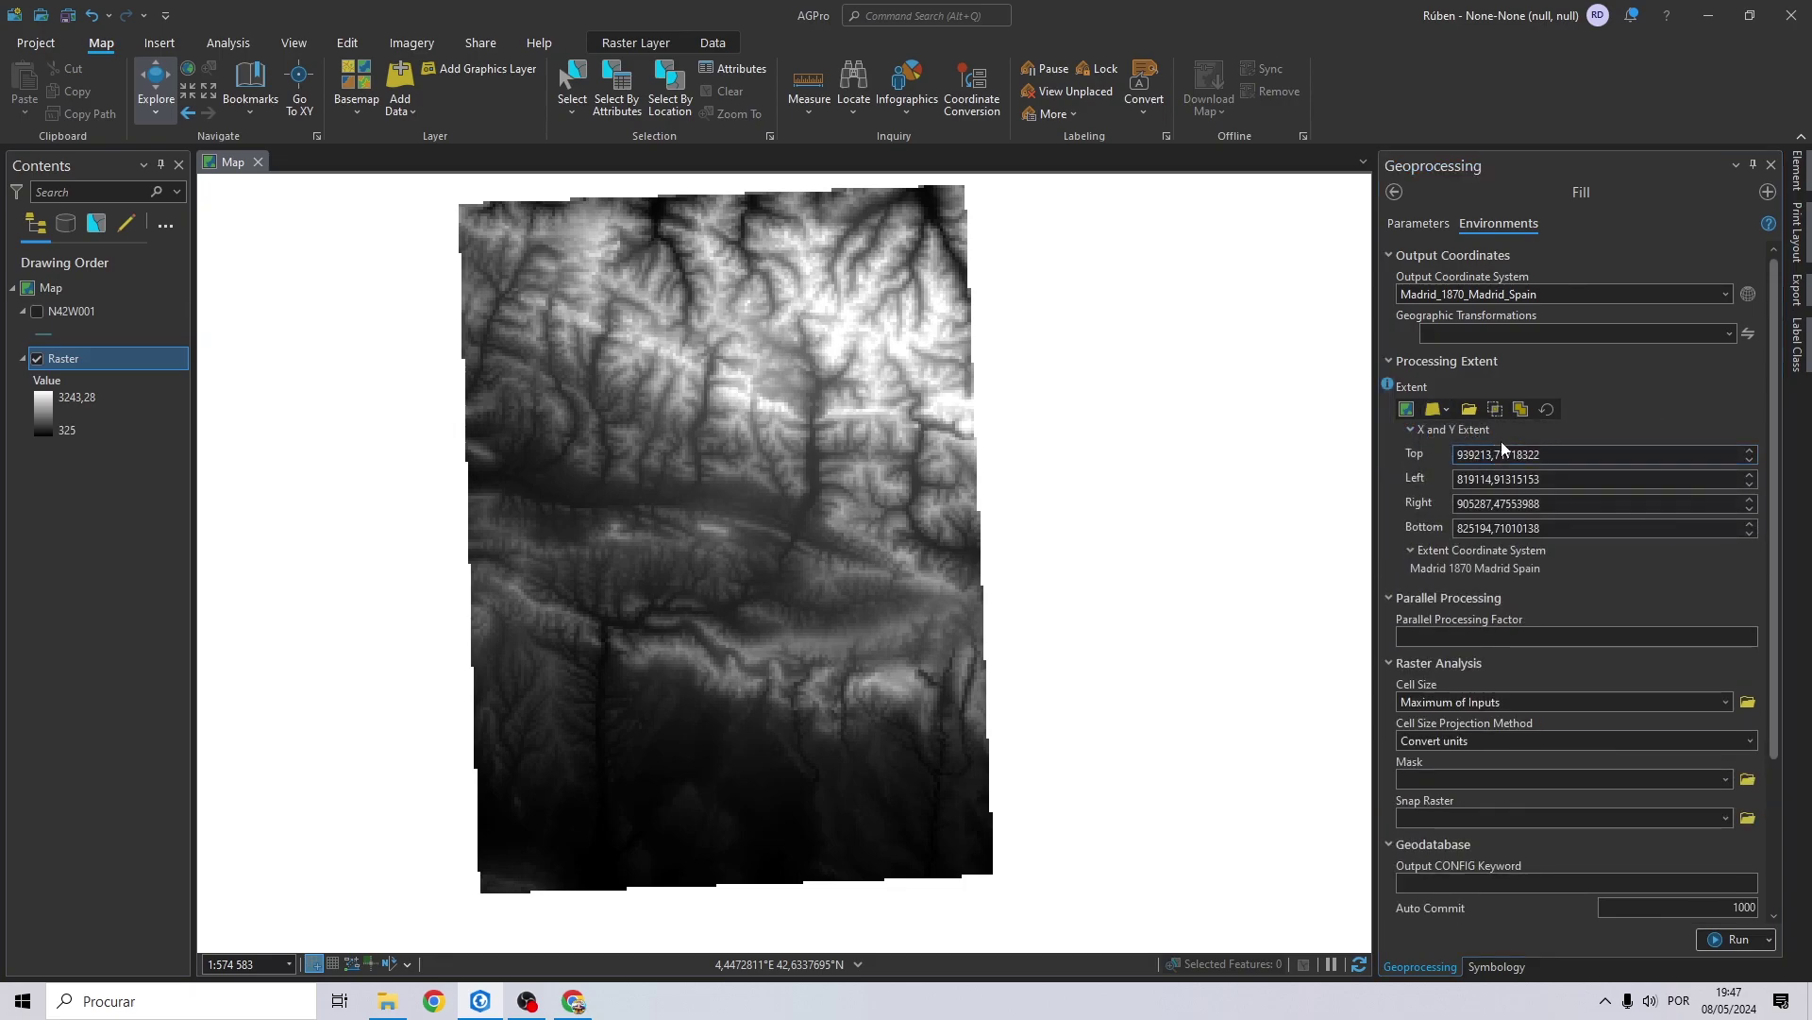
Use Raster as both mask and snap raster and run Fill.
click(1726, 778)
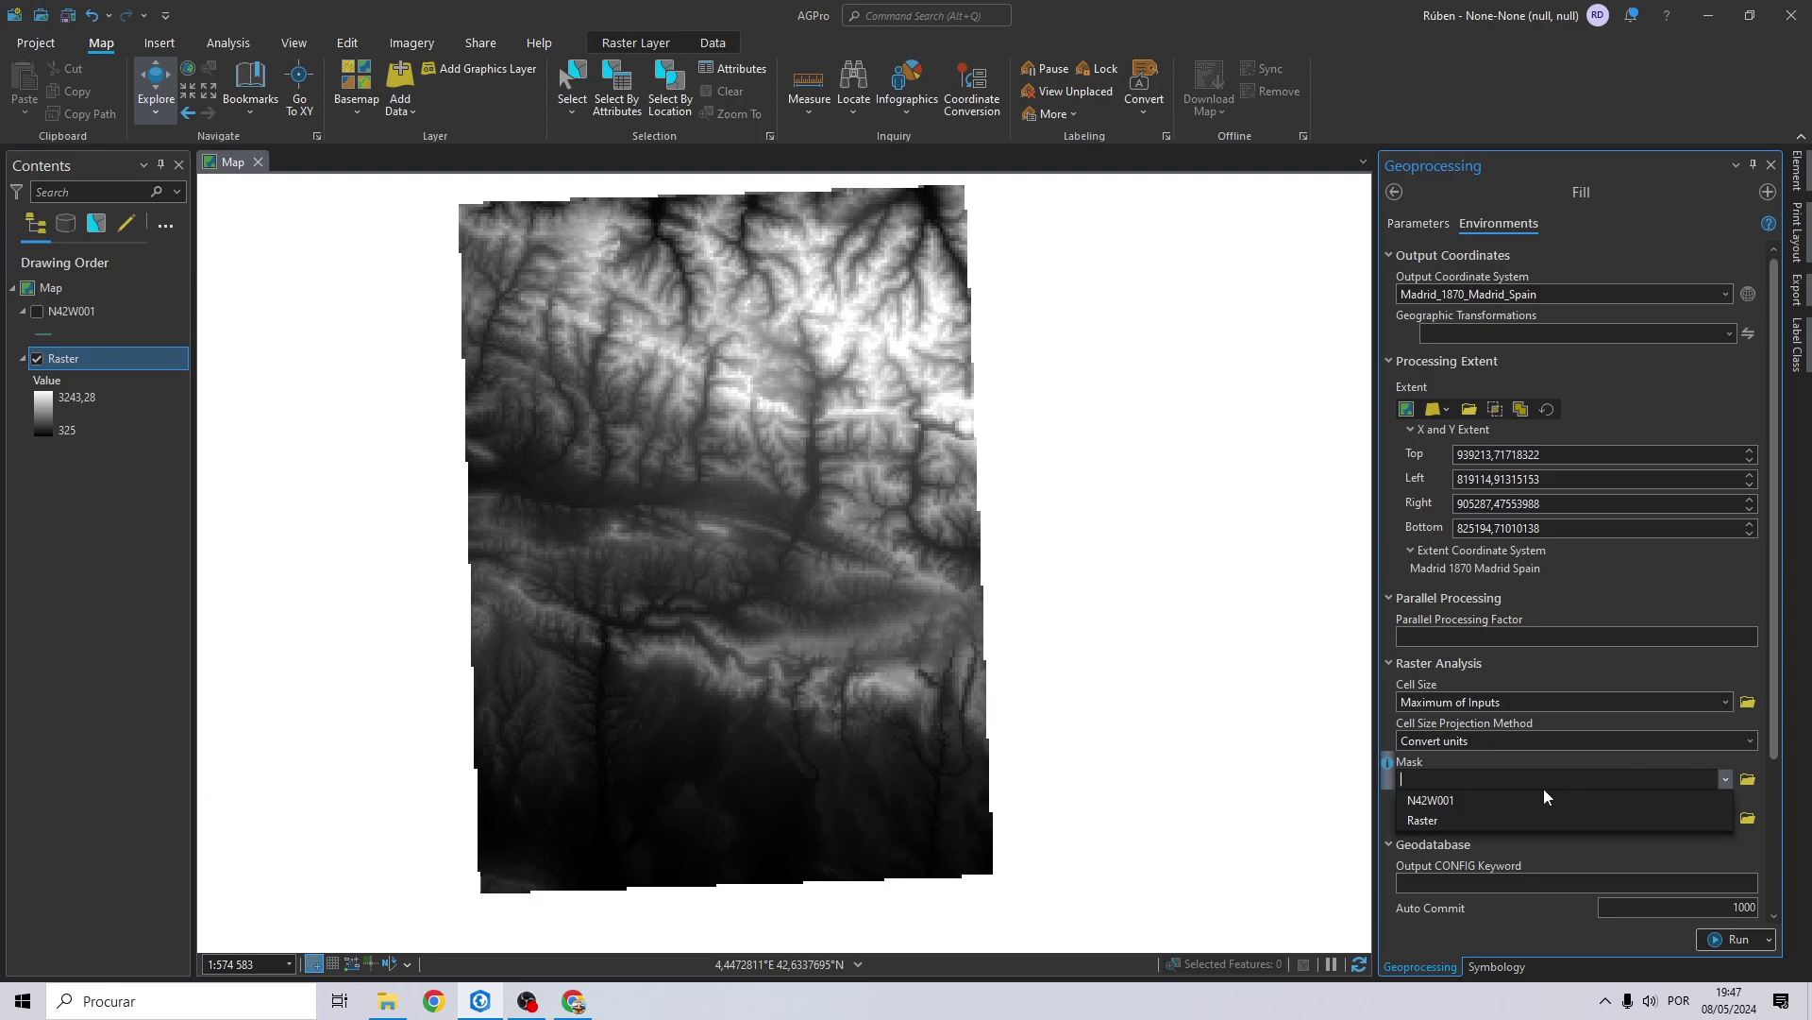
click(1448, 822)
click(1727, 817)
click(1416, 839)
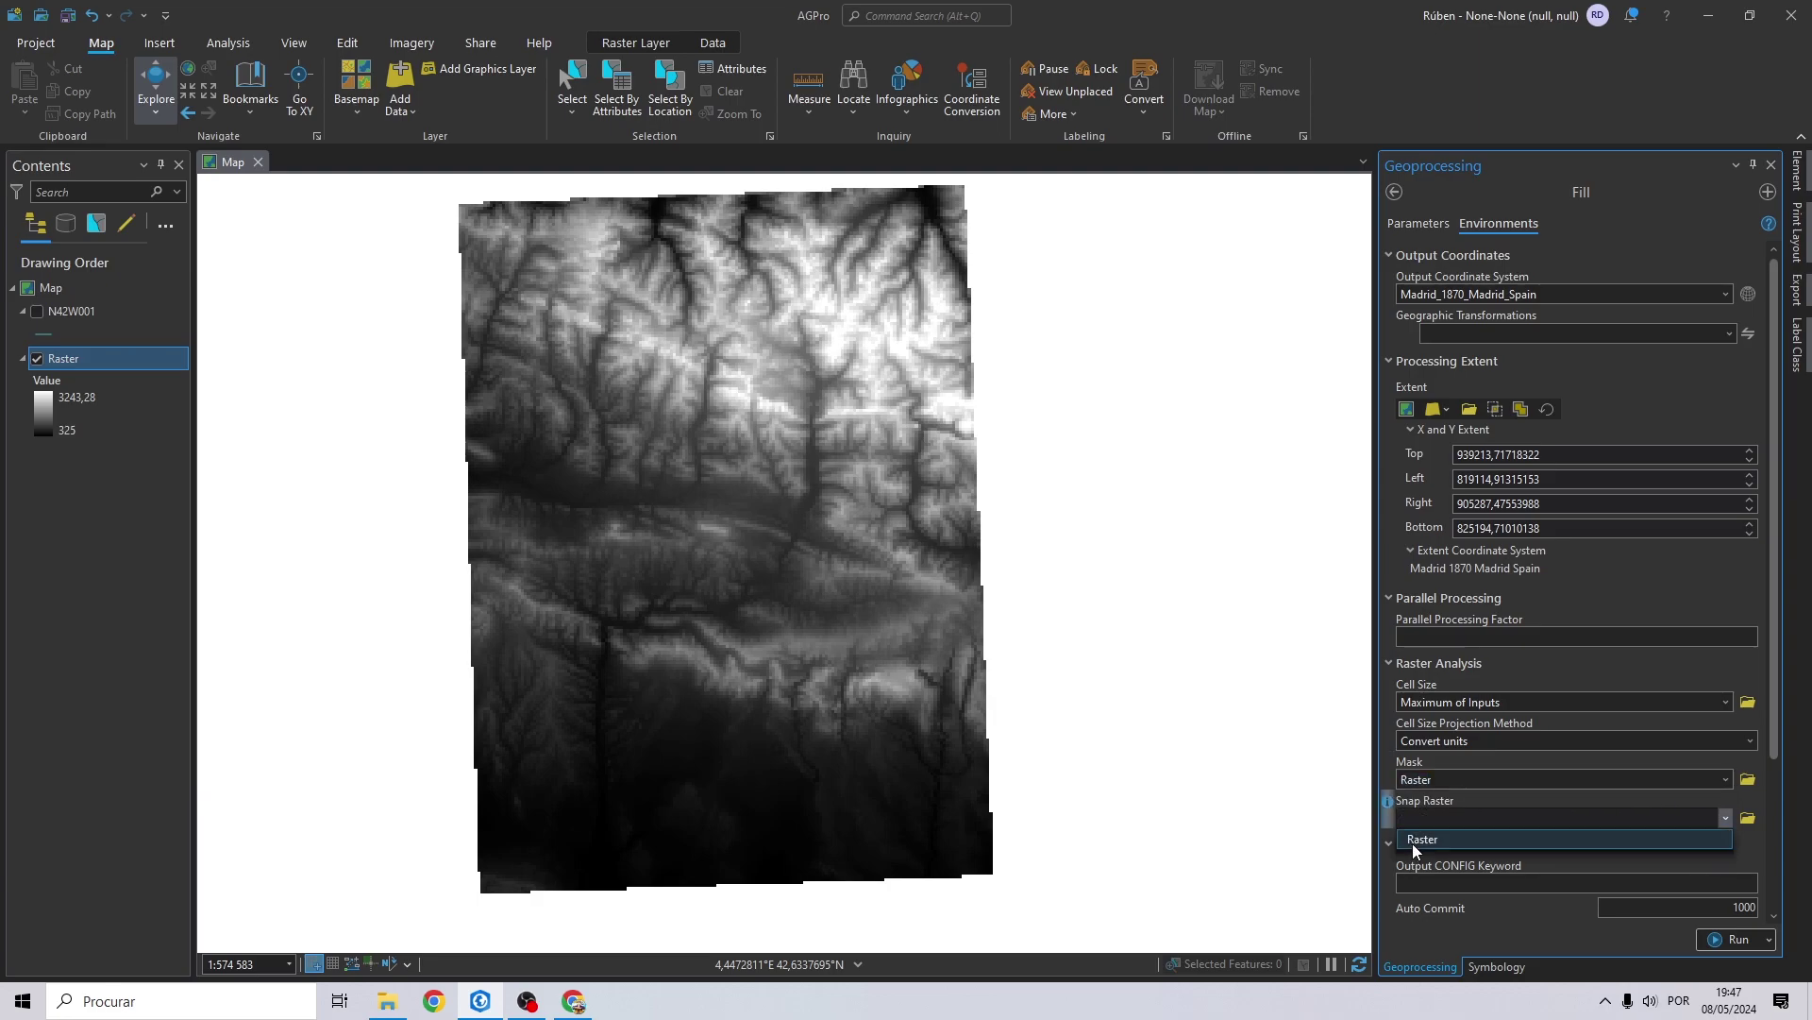
click(1720, 944)
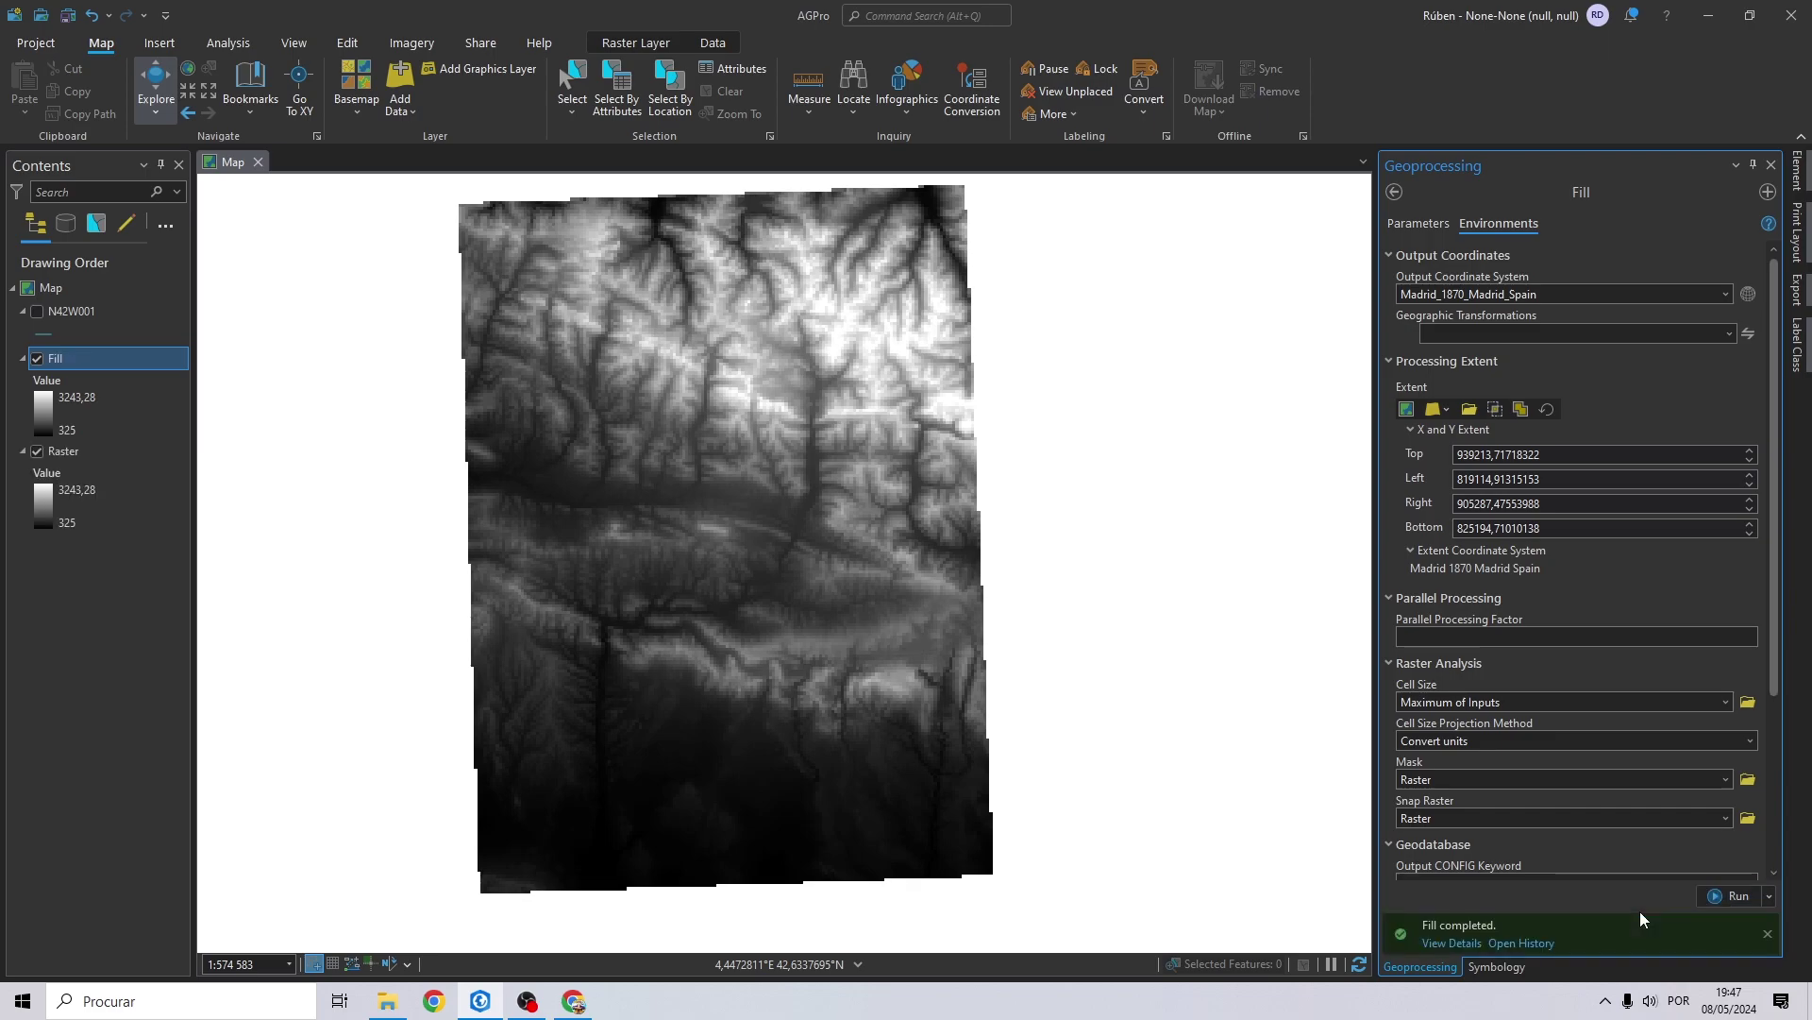
Hide the Raster layer and open the Flow Direction tool via a 'flow di' search.
click(75, 451)
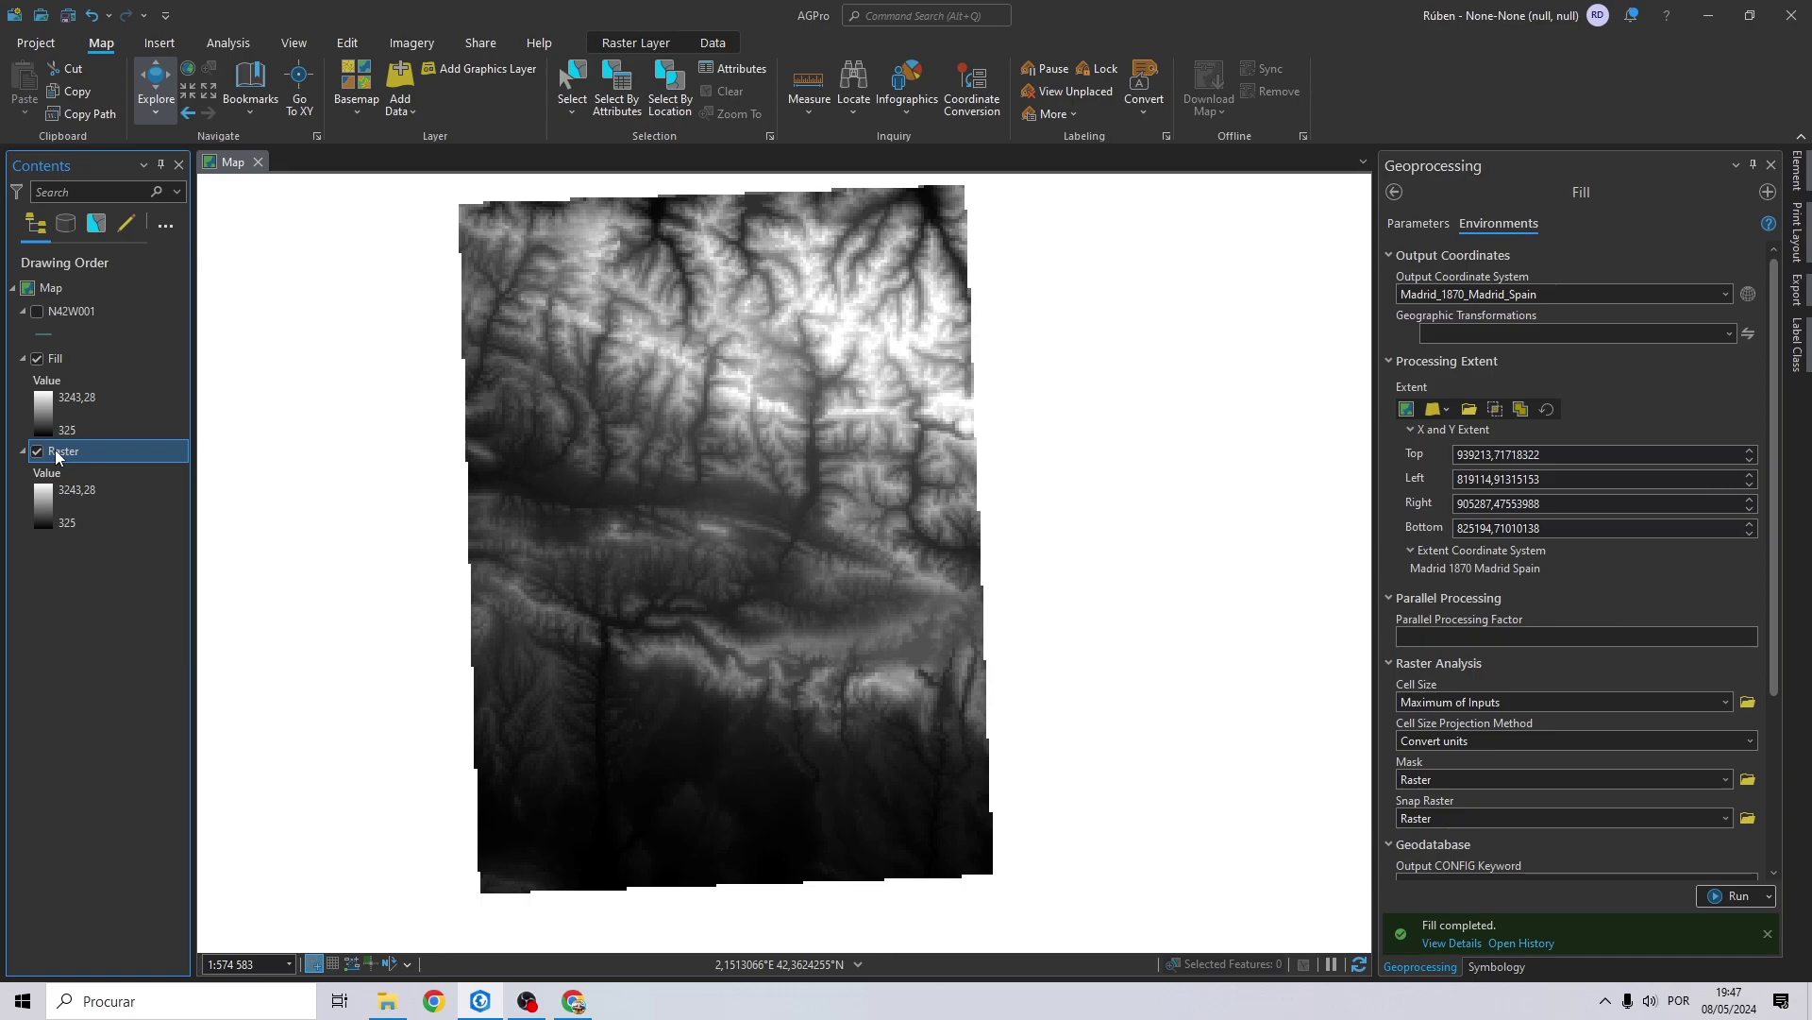
click(38, 452)
click(1391, 197)
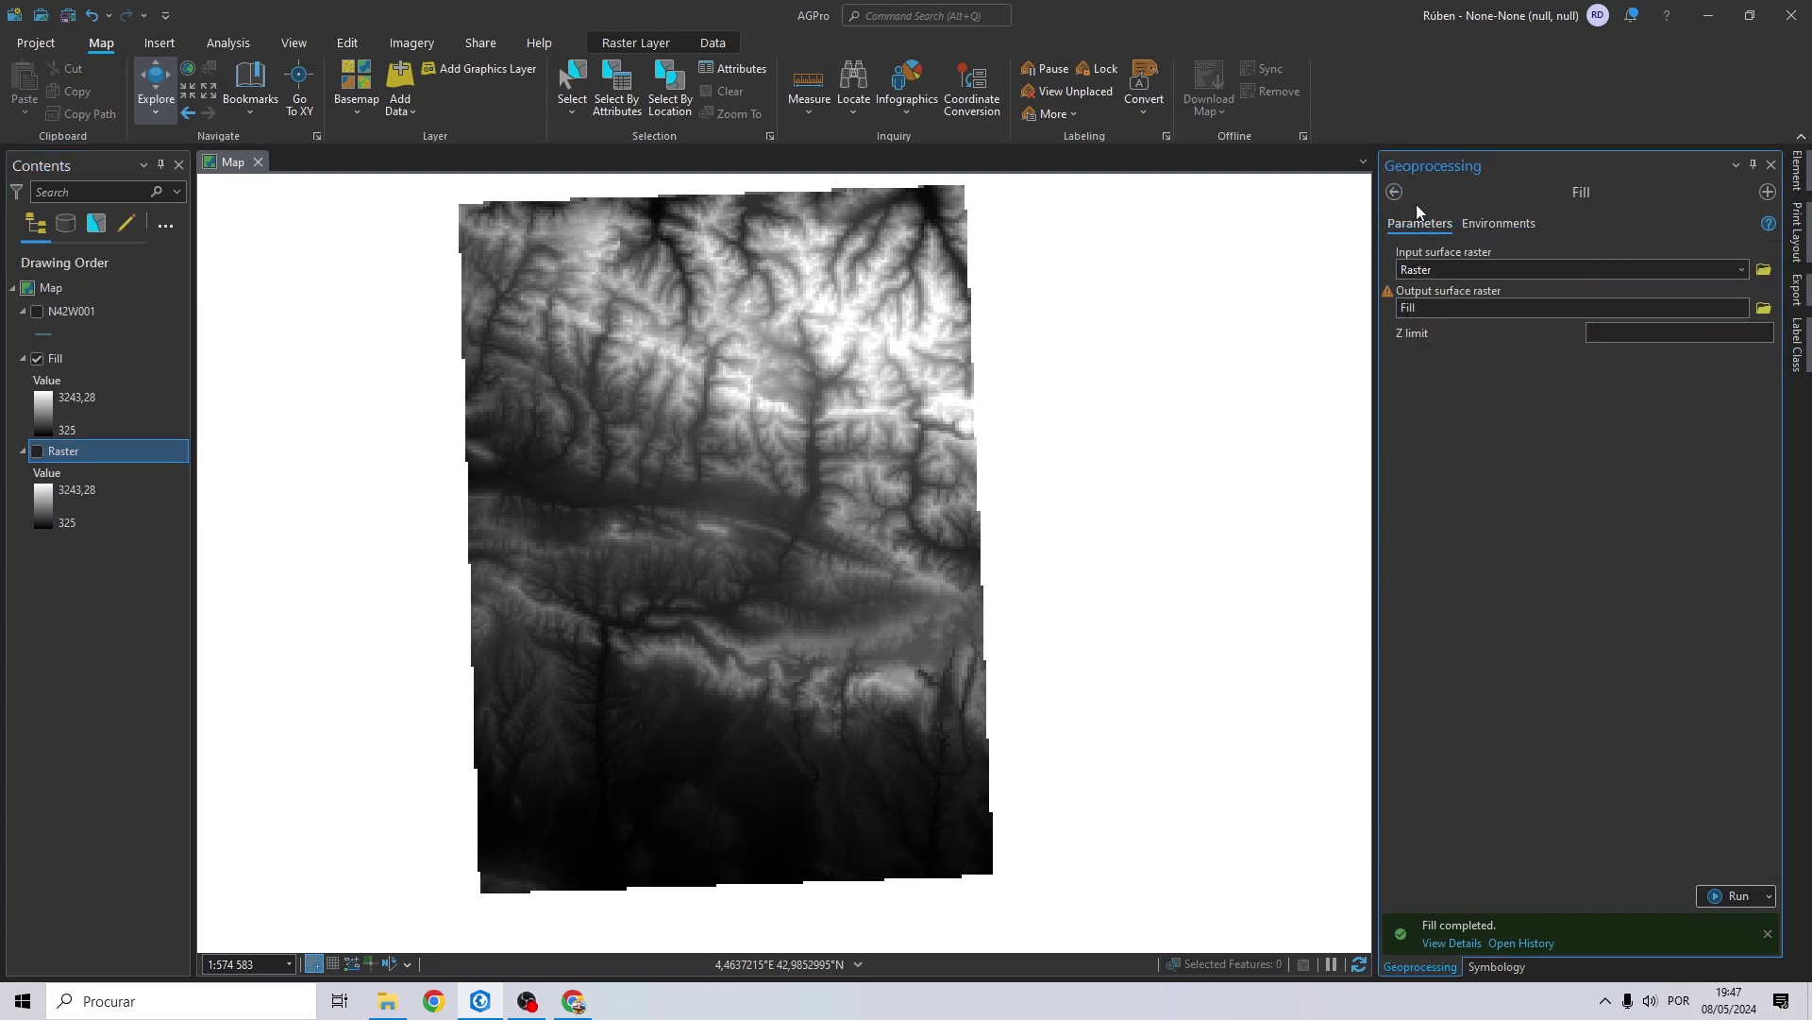
click(1397, 192)
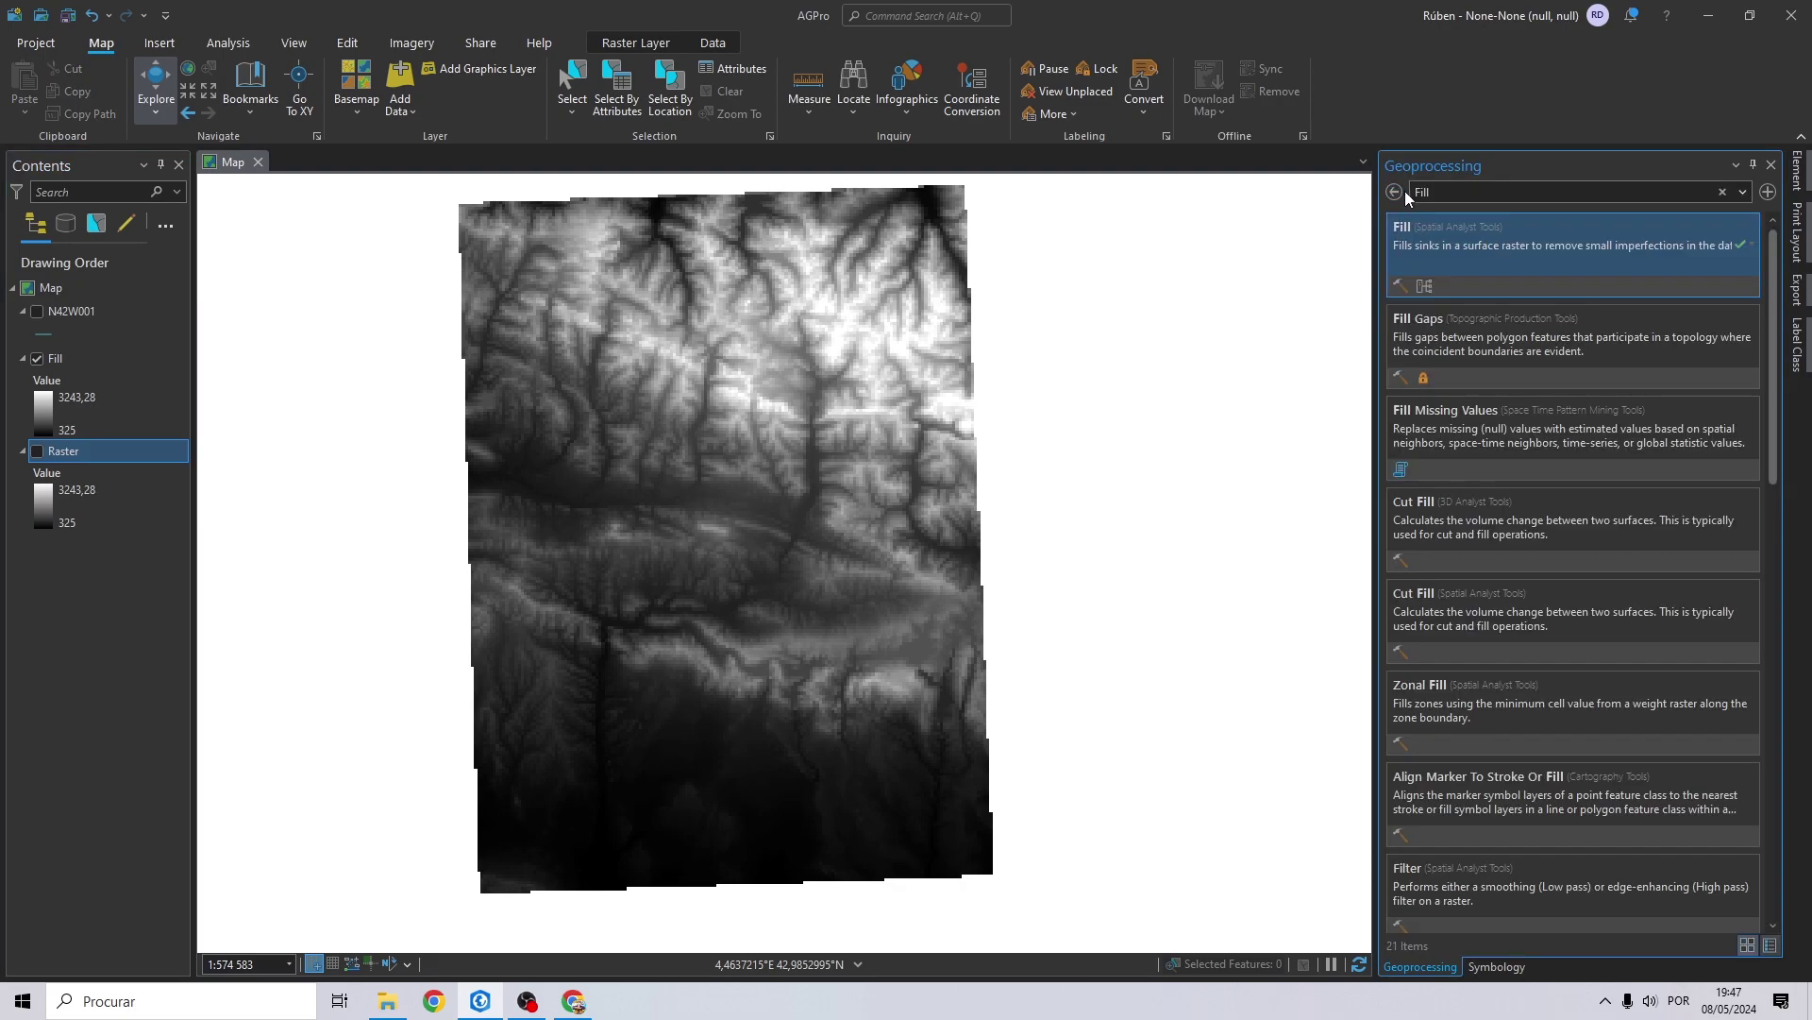
double_click(1476, 188)
text(flow direction)
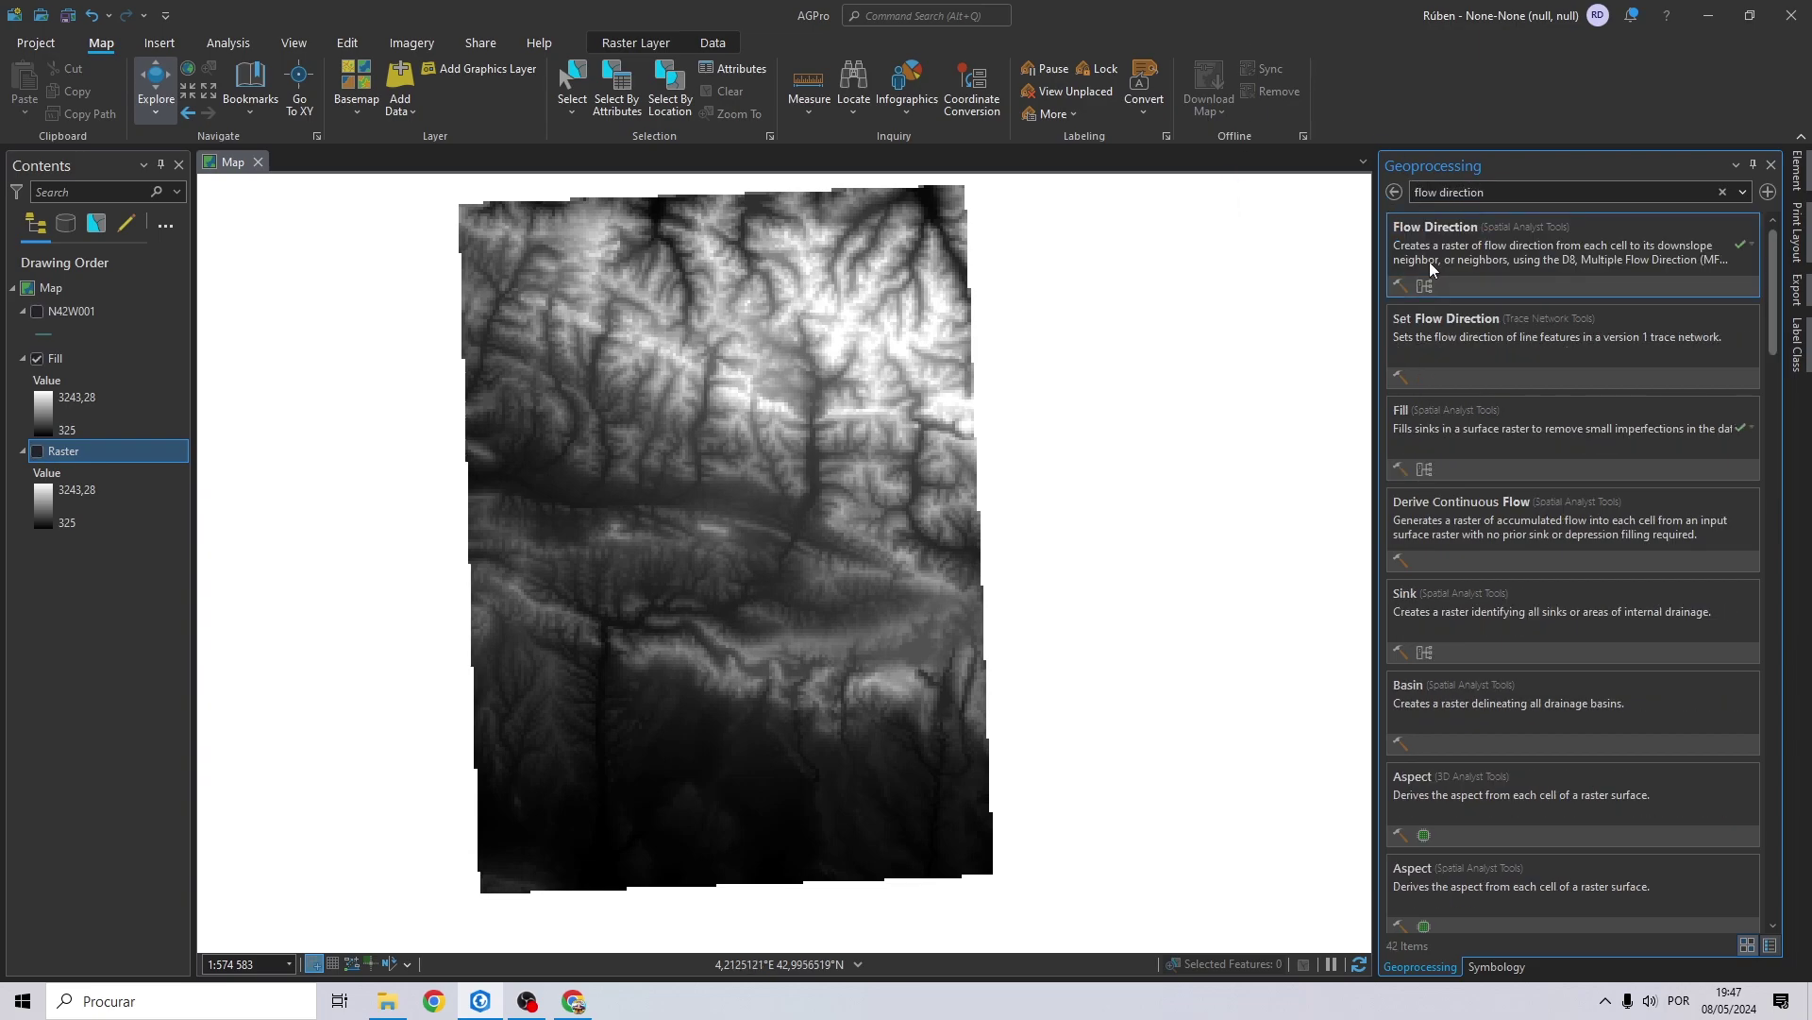
click(1441, 256)
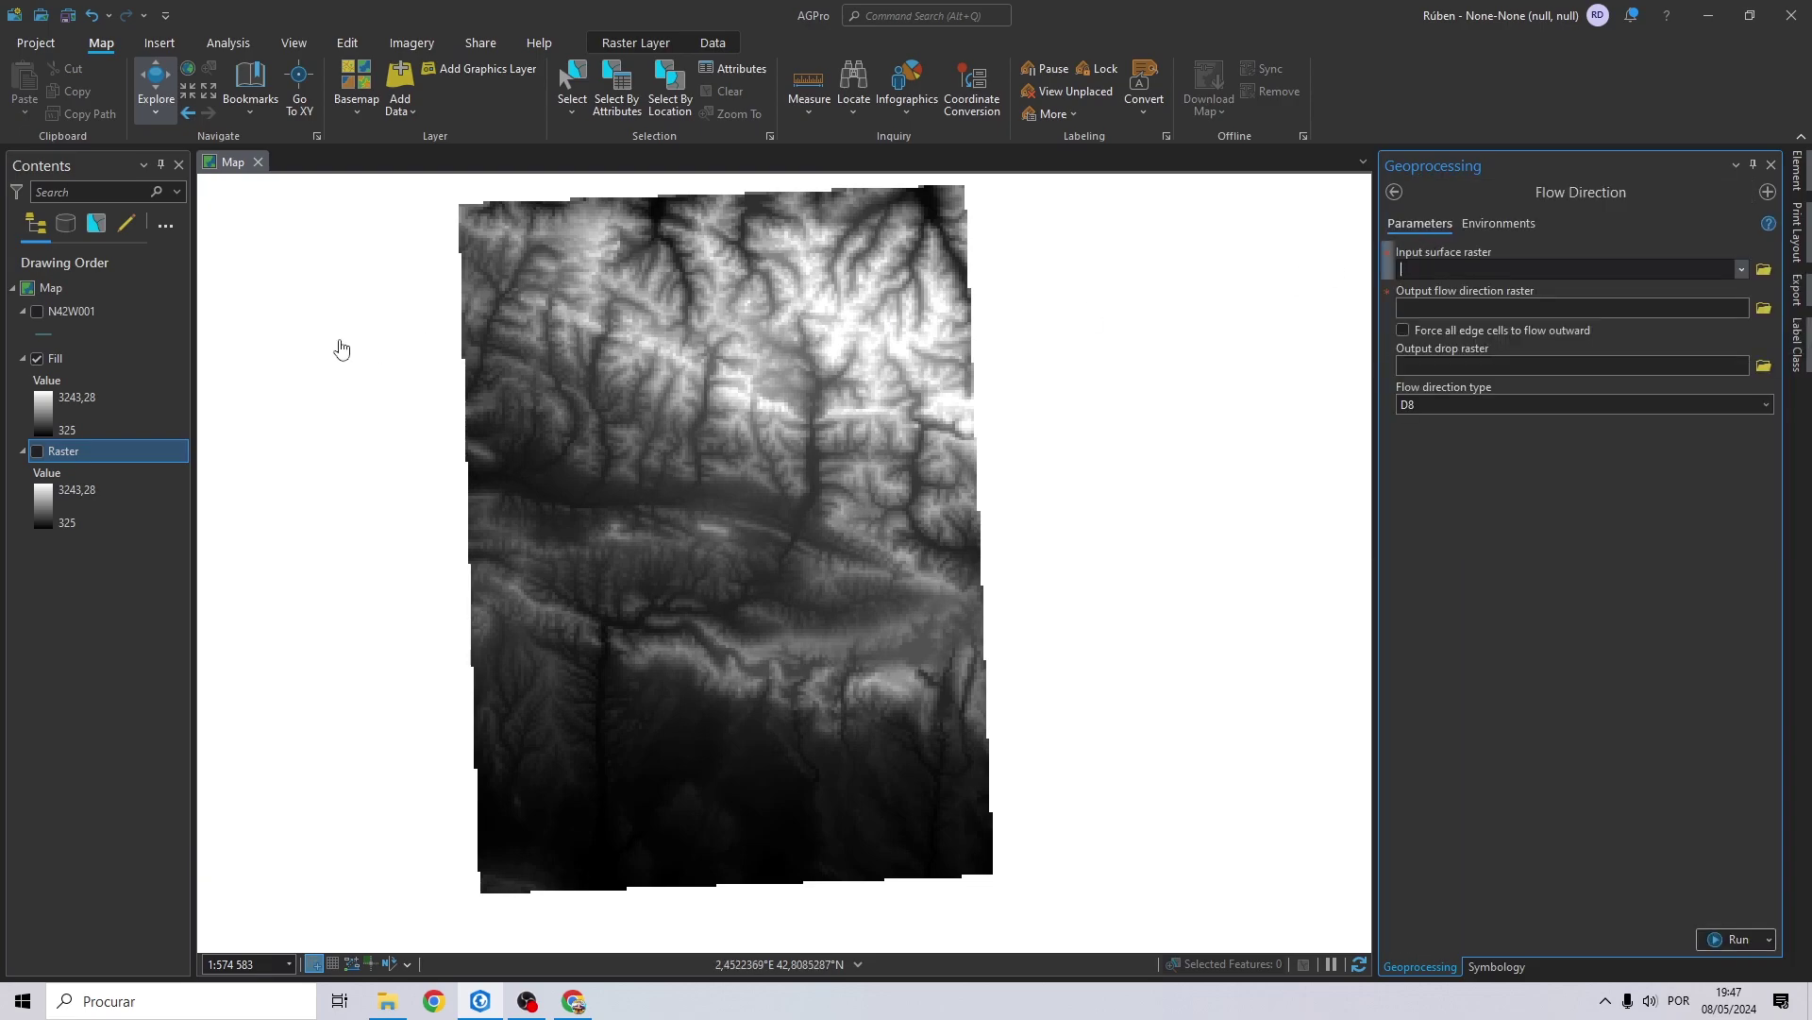
Set Flow Direction's input to Fill and save the output as FD in Extract Rivers from a DEM.
click(84, 364)
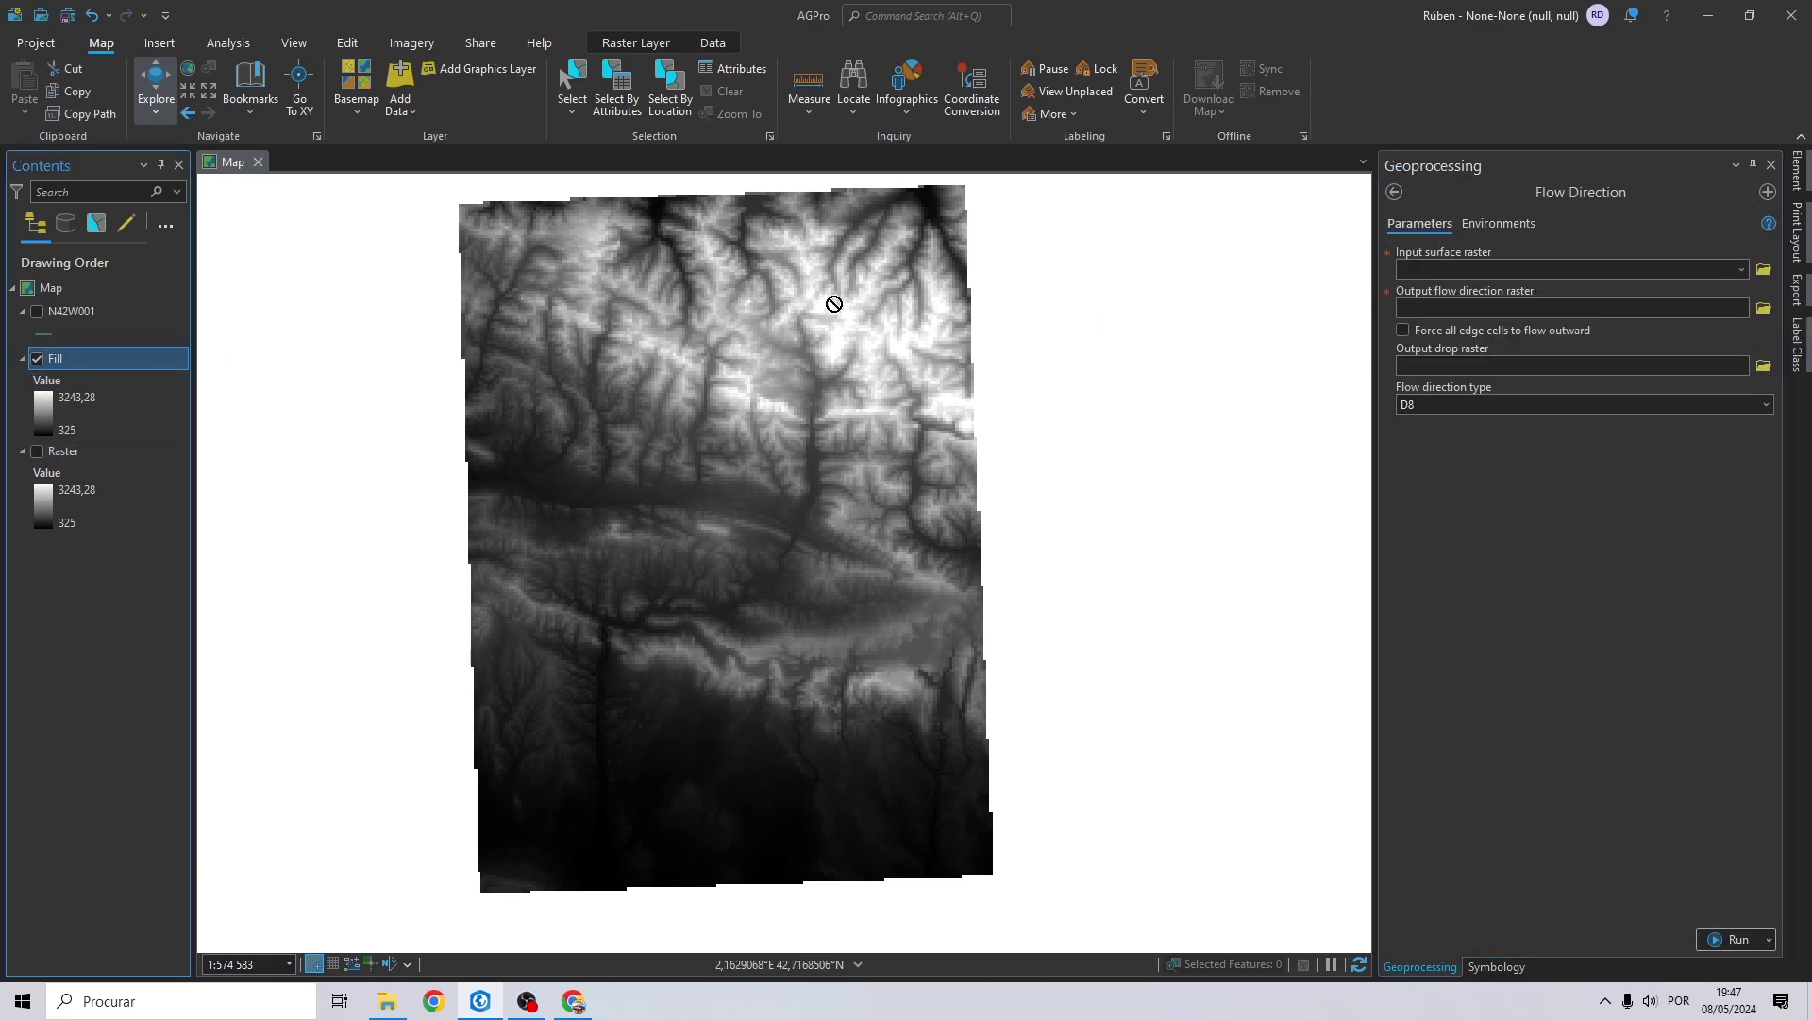
click(1443, 274)
click(1441, 304)
click(1764, 308)
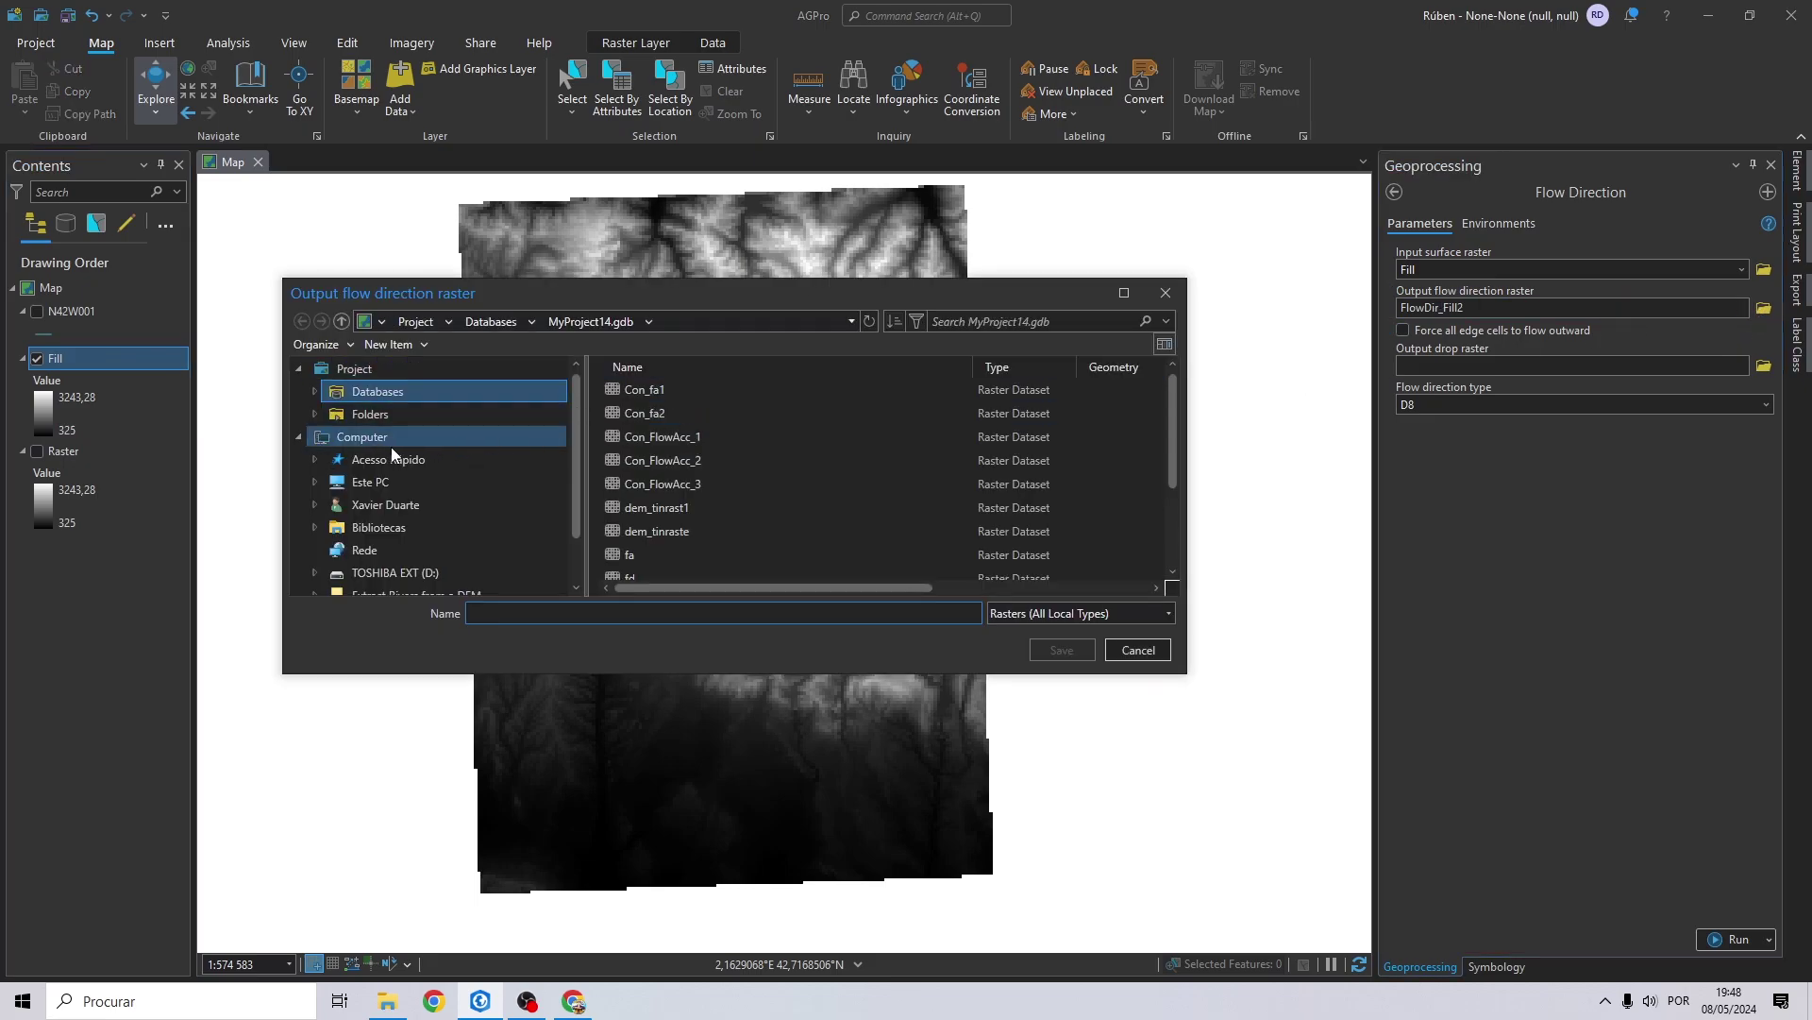
click(365, 482)
double_click(638, 391)
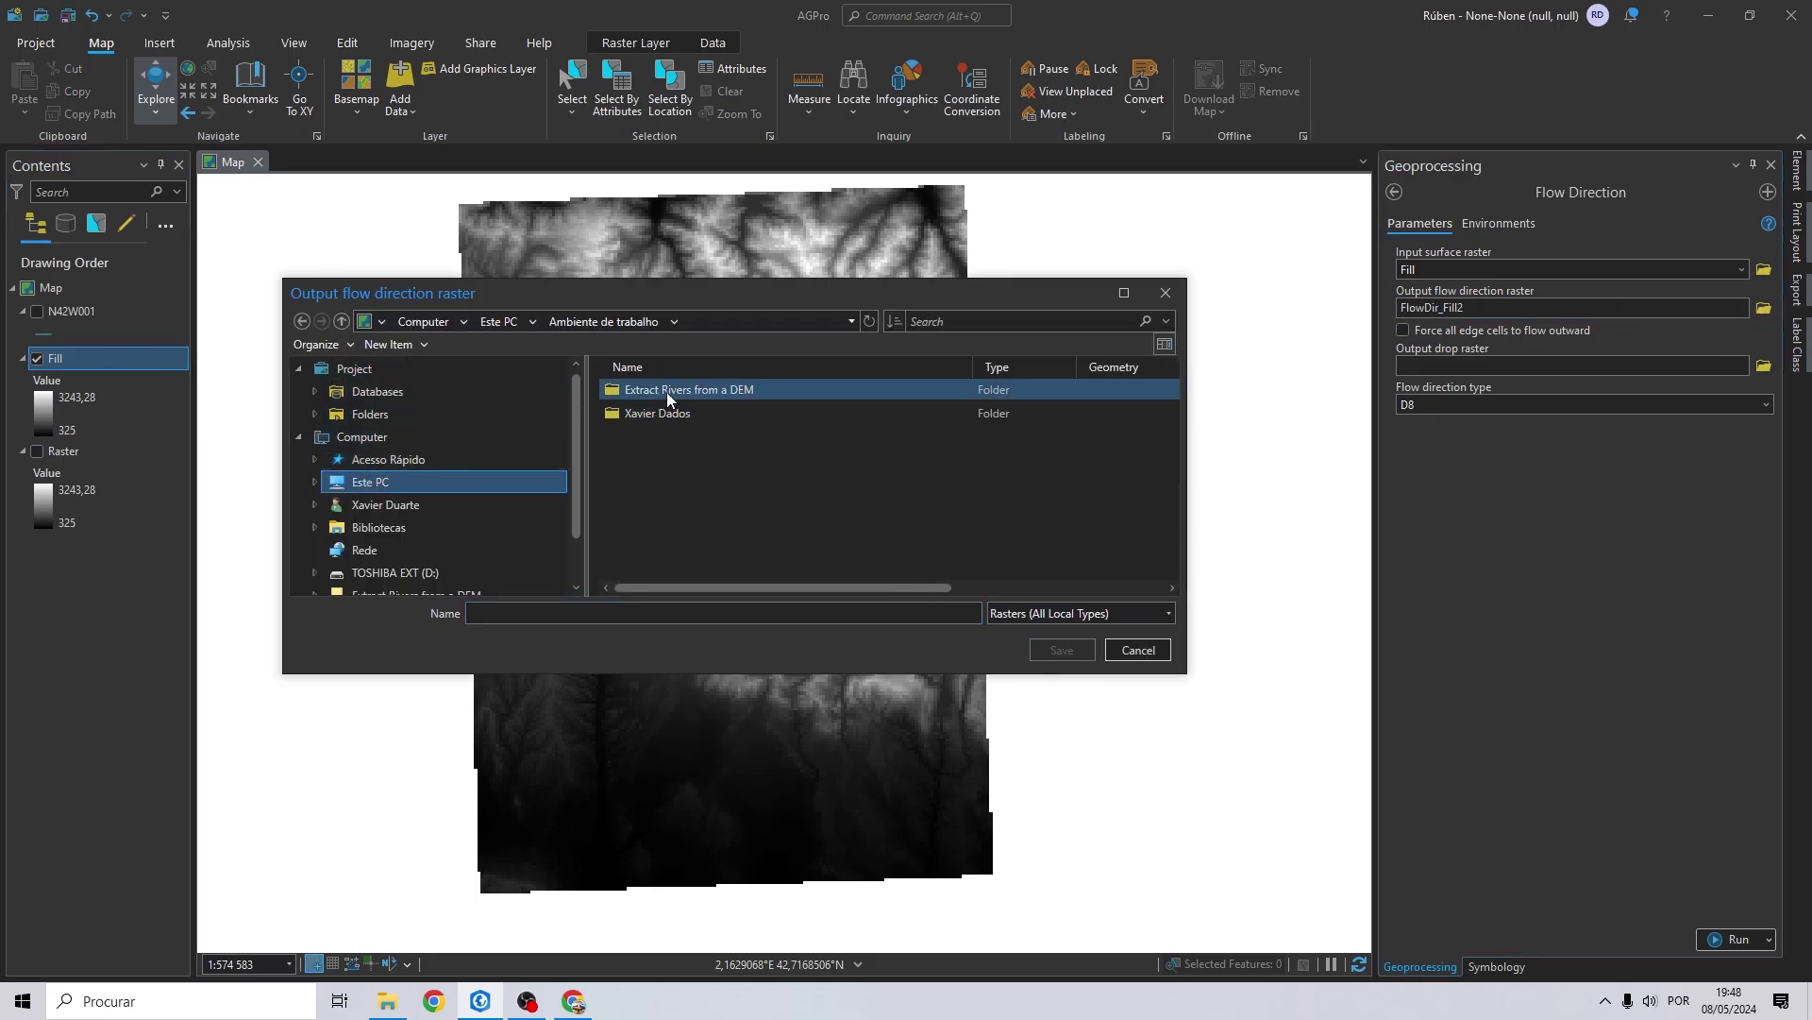
double_click(666, 390)
text(FD)
click(1059, 650)
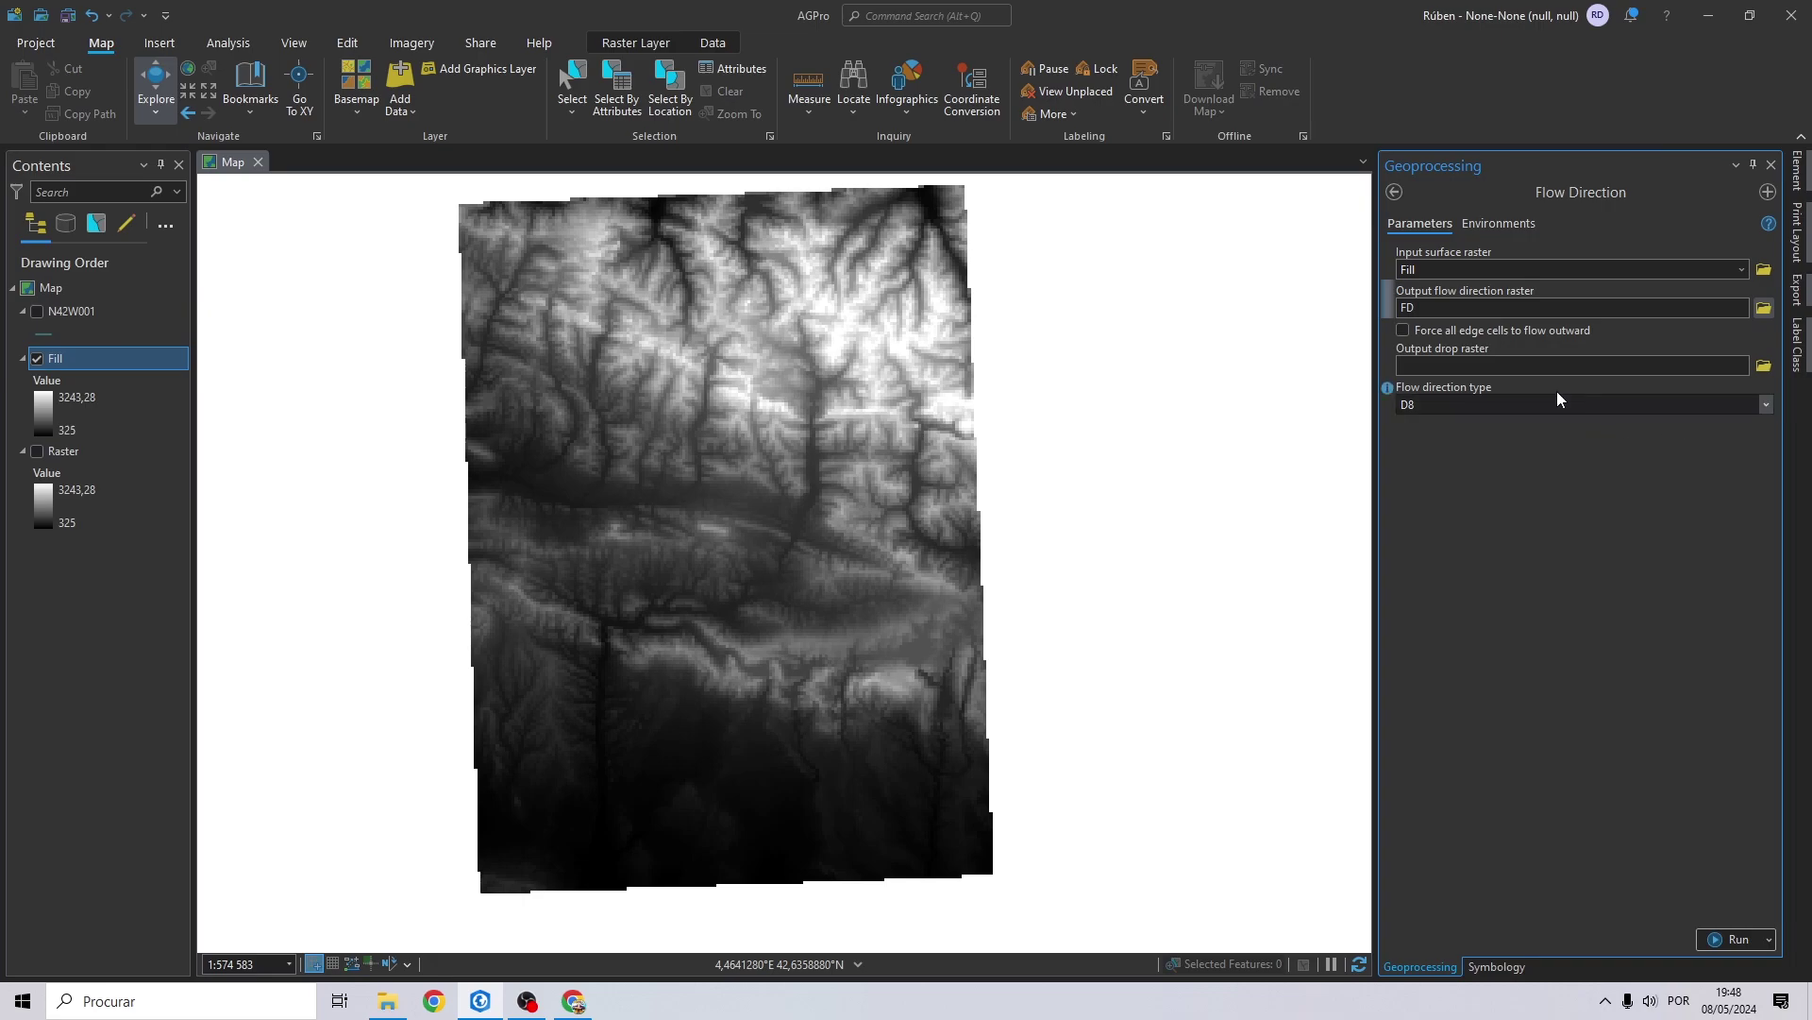
Set environments to Madrid_1870_Madrid_Spain coordinates and the N42W001 processing extent.
click(1500, 222)
click(1726, 293)
click(1552, 314)
click(1437, 410)
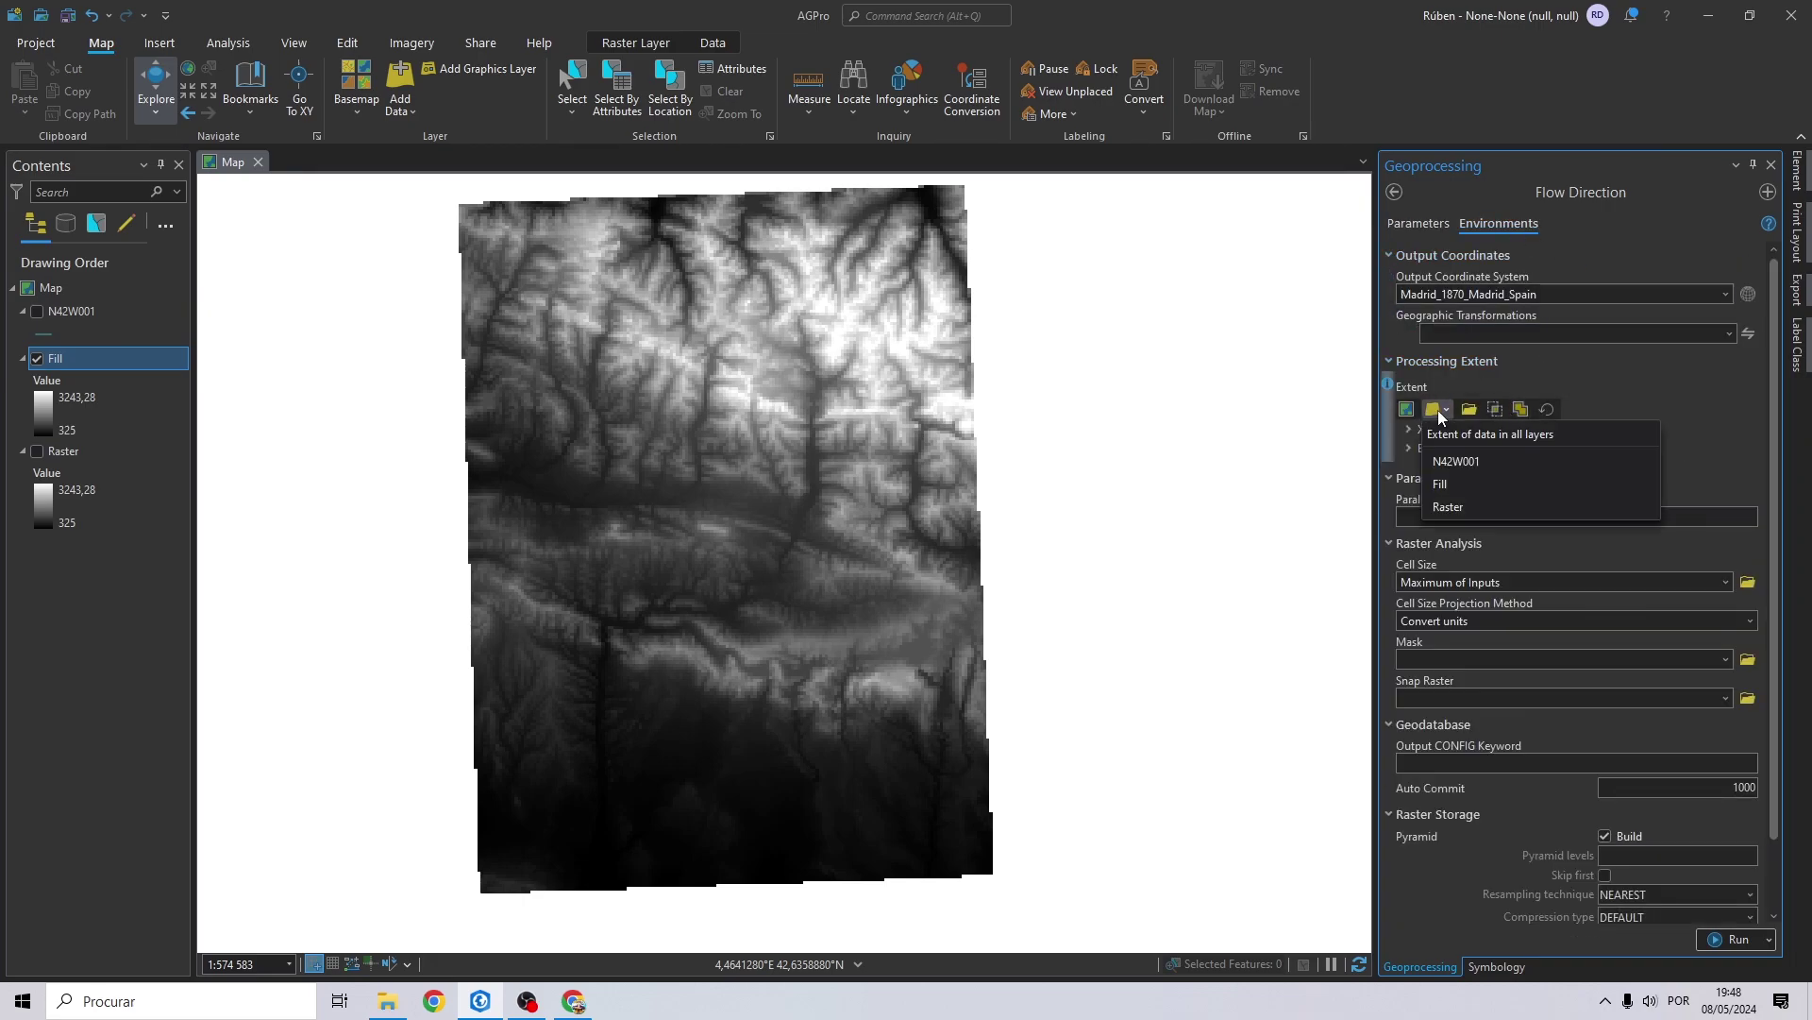
click(1463, 462)
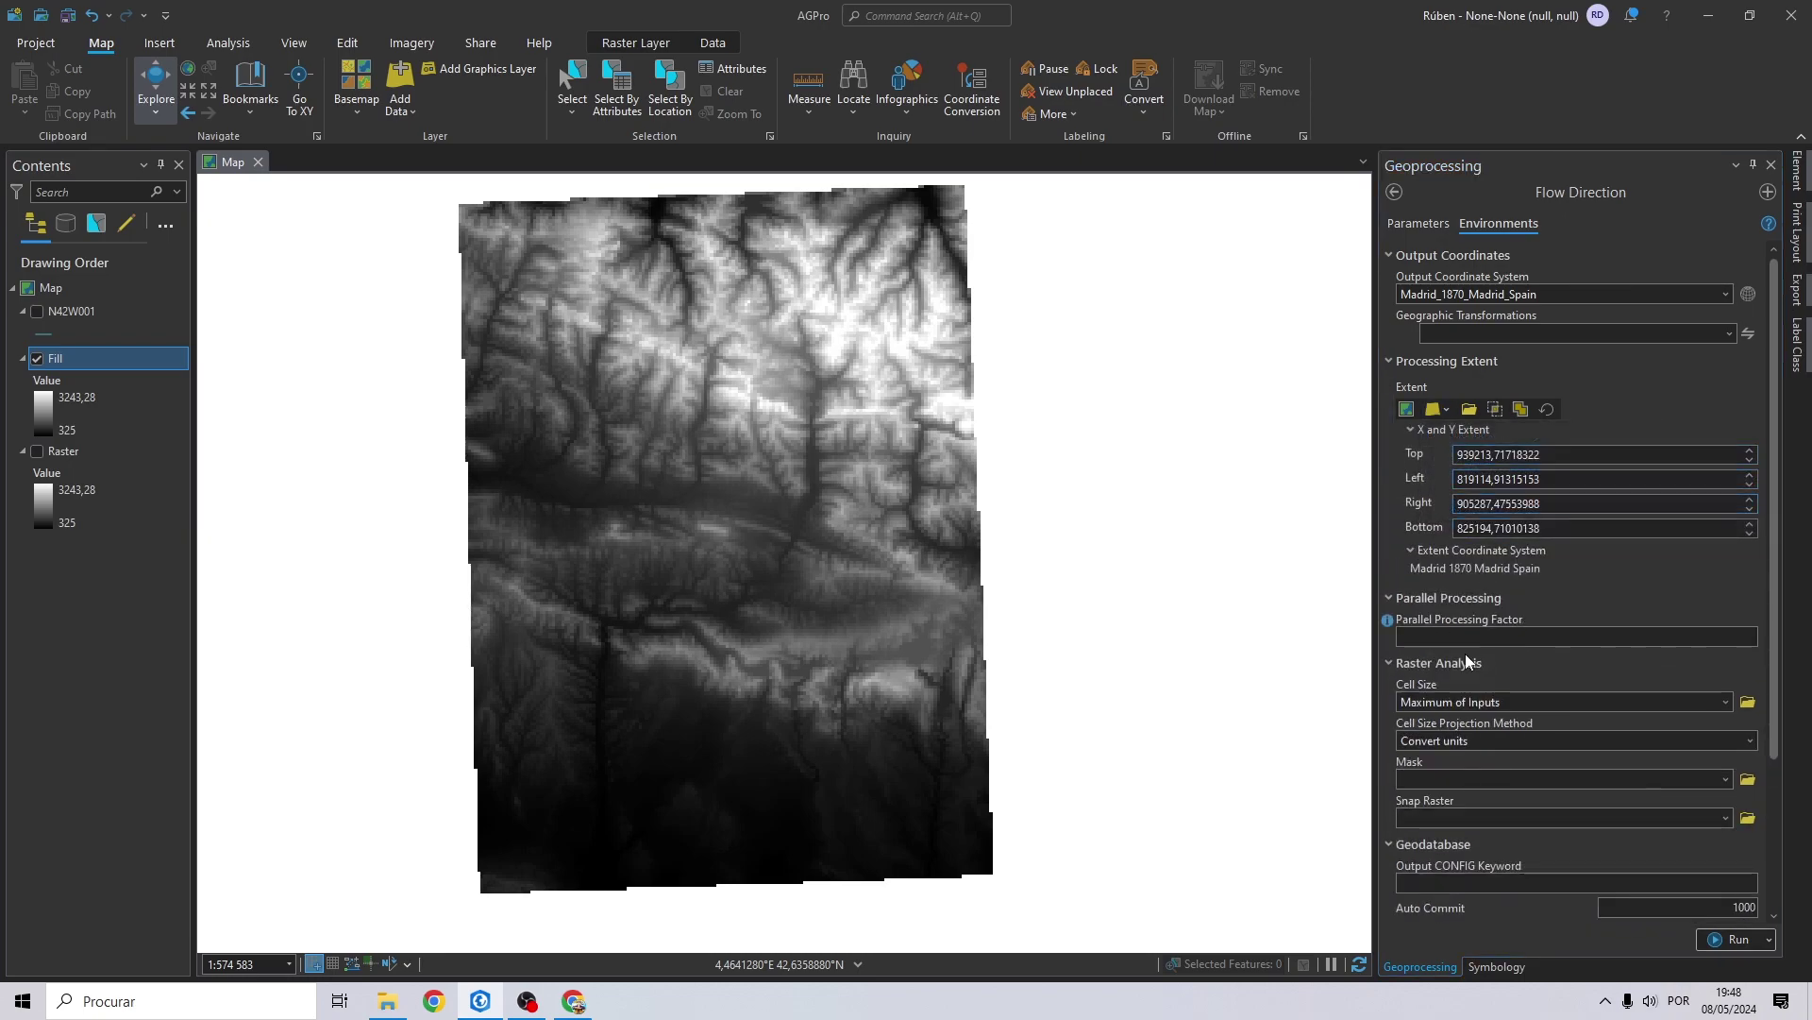
Use Raster as mask and snap raster, and run Flow Direction.
click(1725, 779)
click(1474, 839)
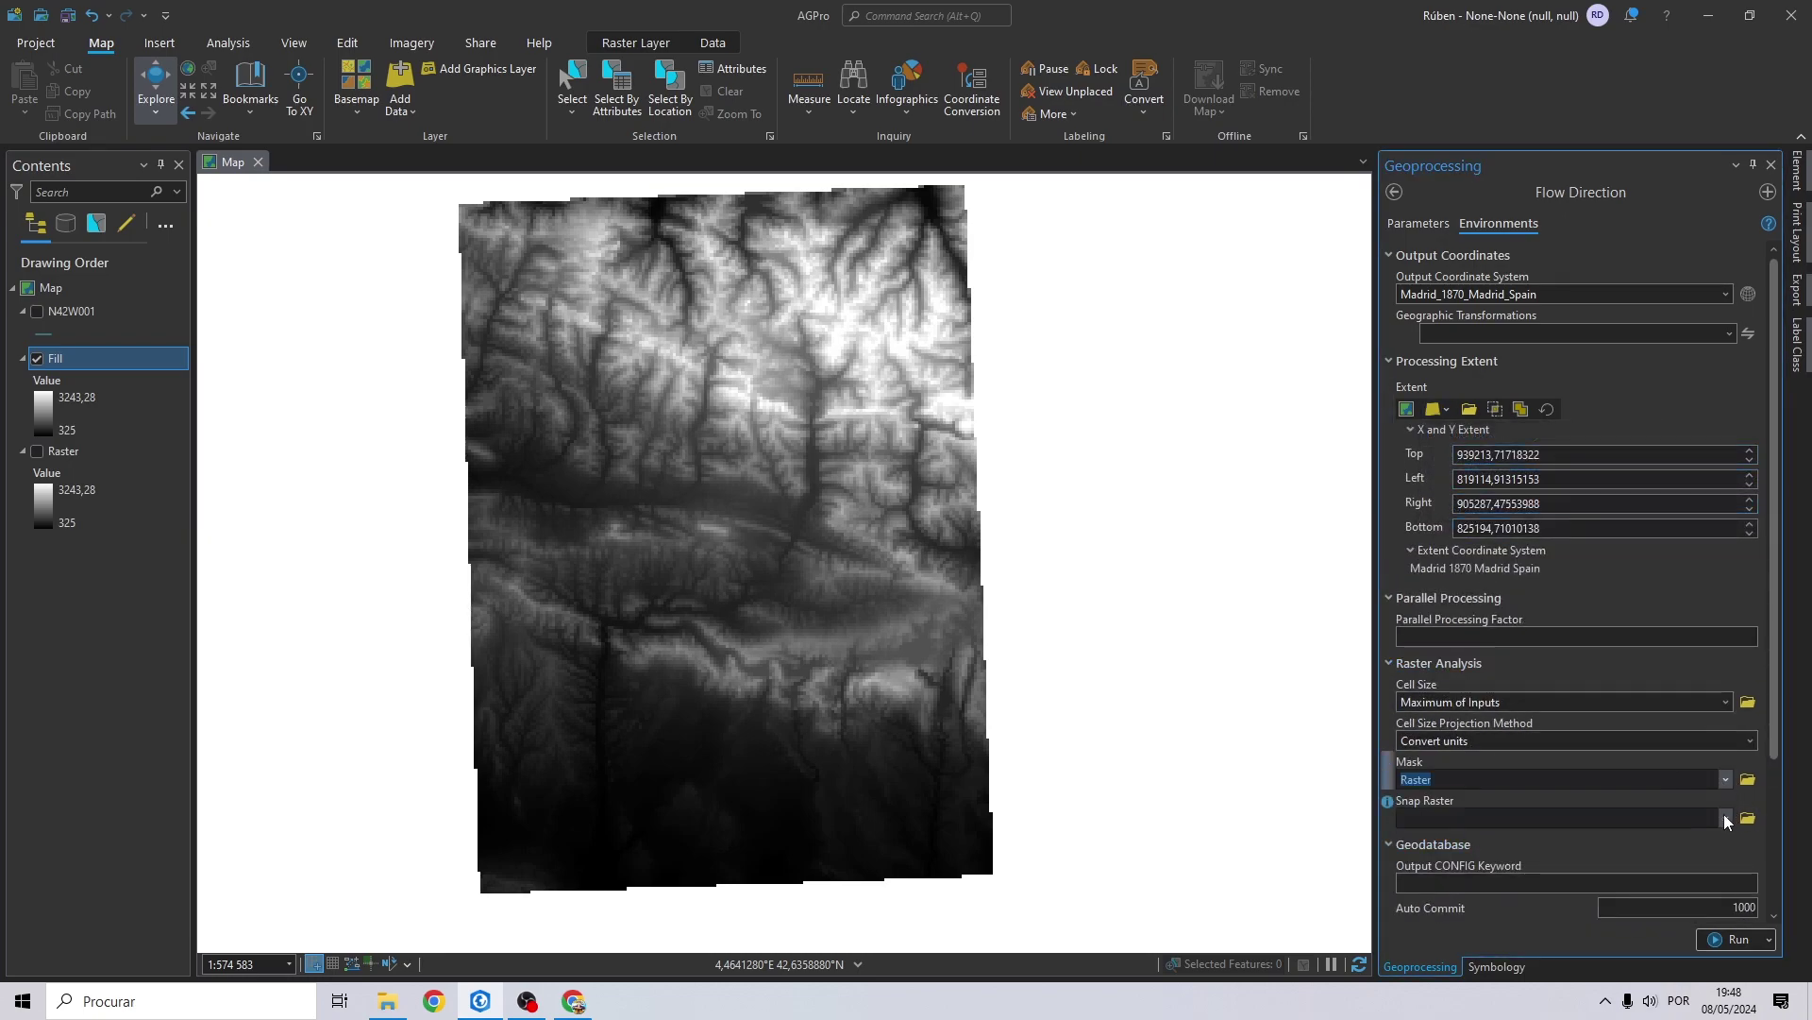
click(1725, 818)
click(1504, 858)
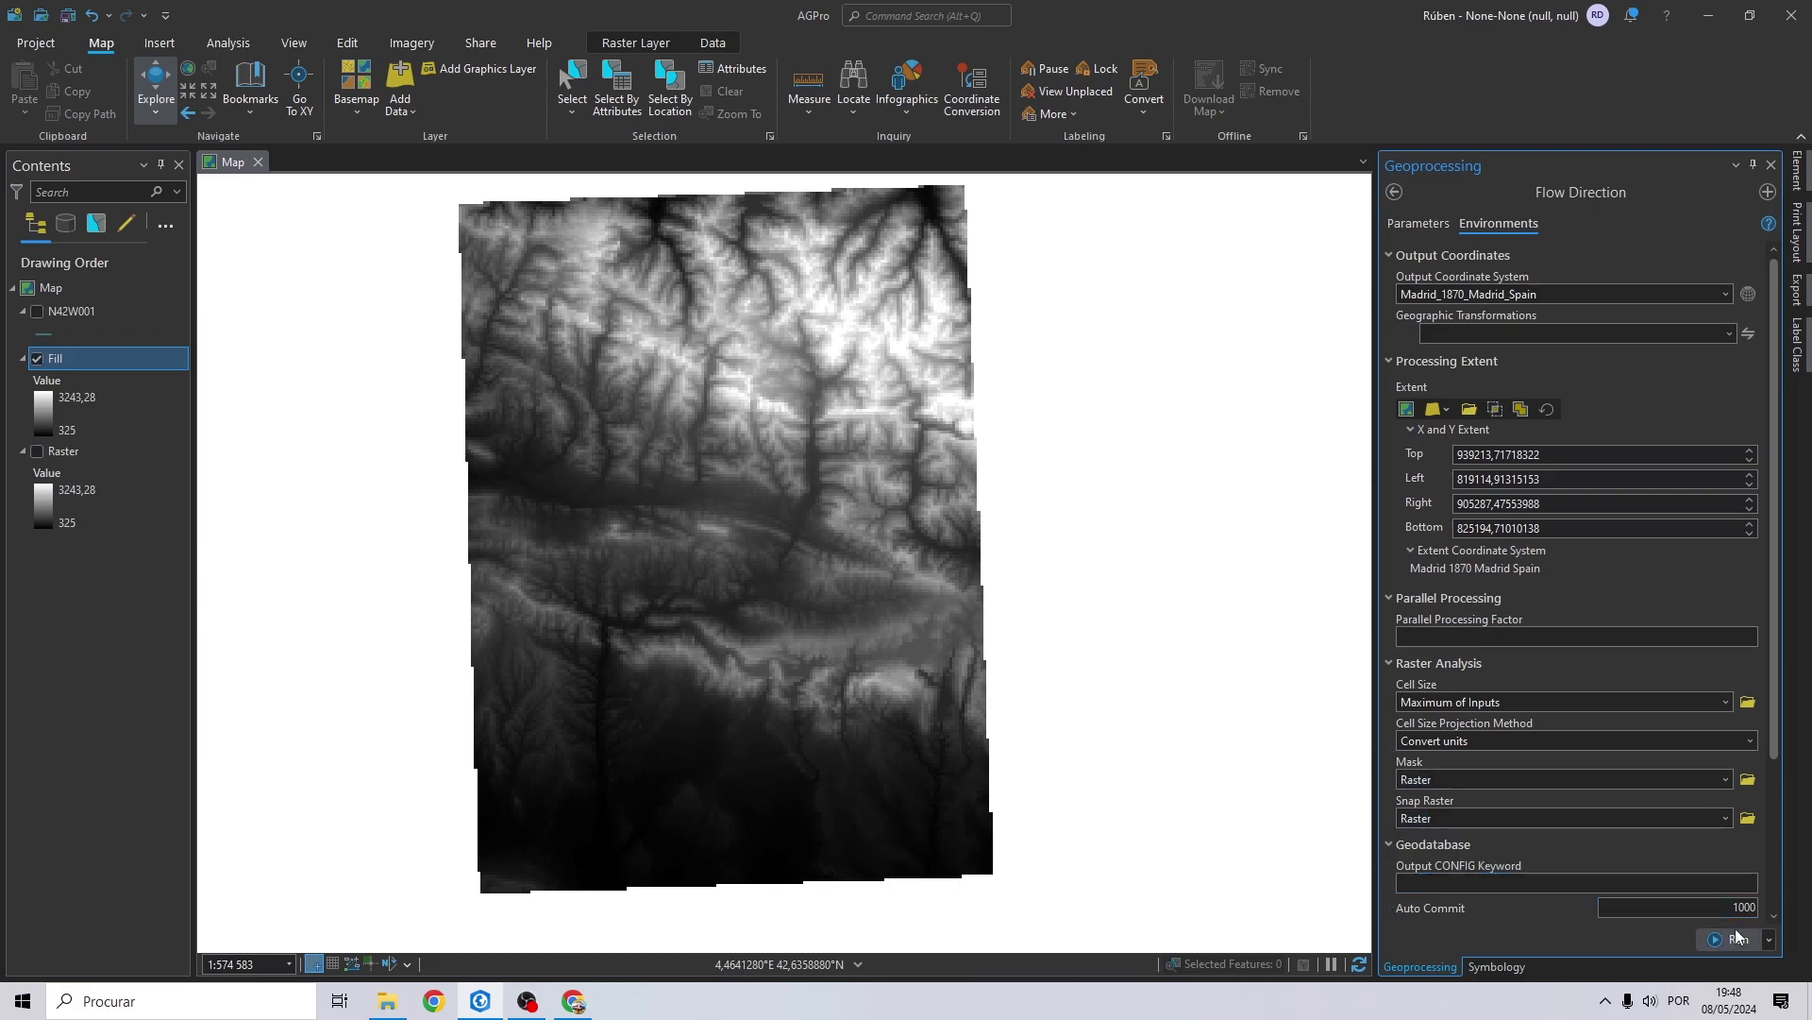
click(1736, 938)
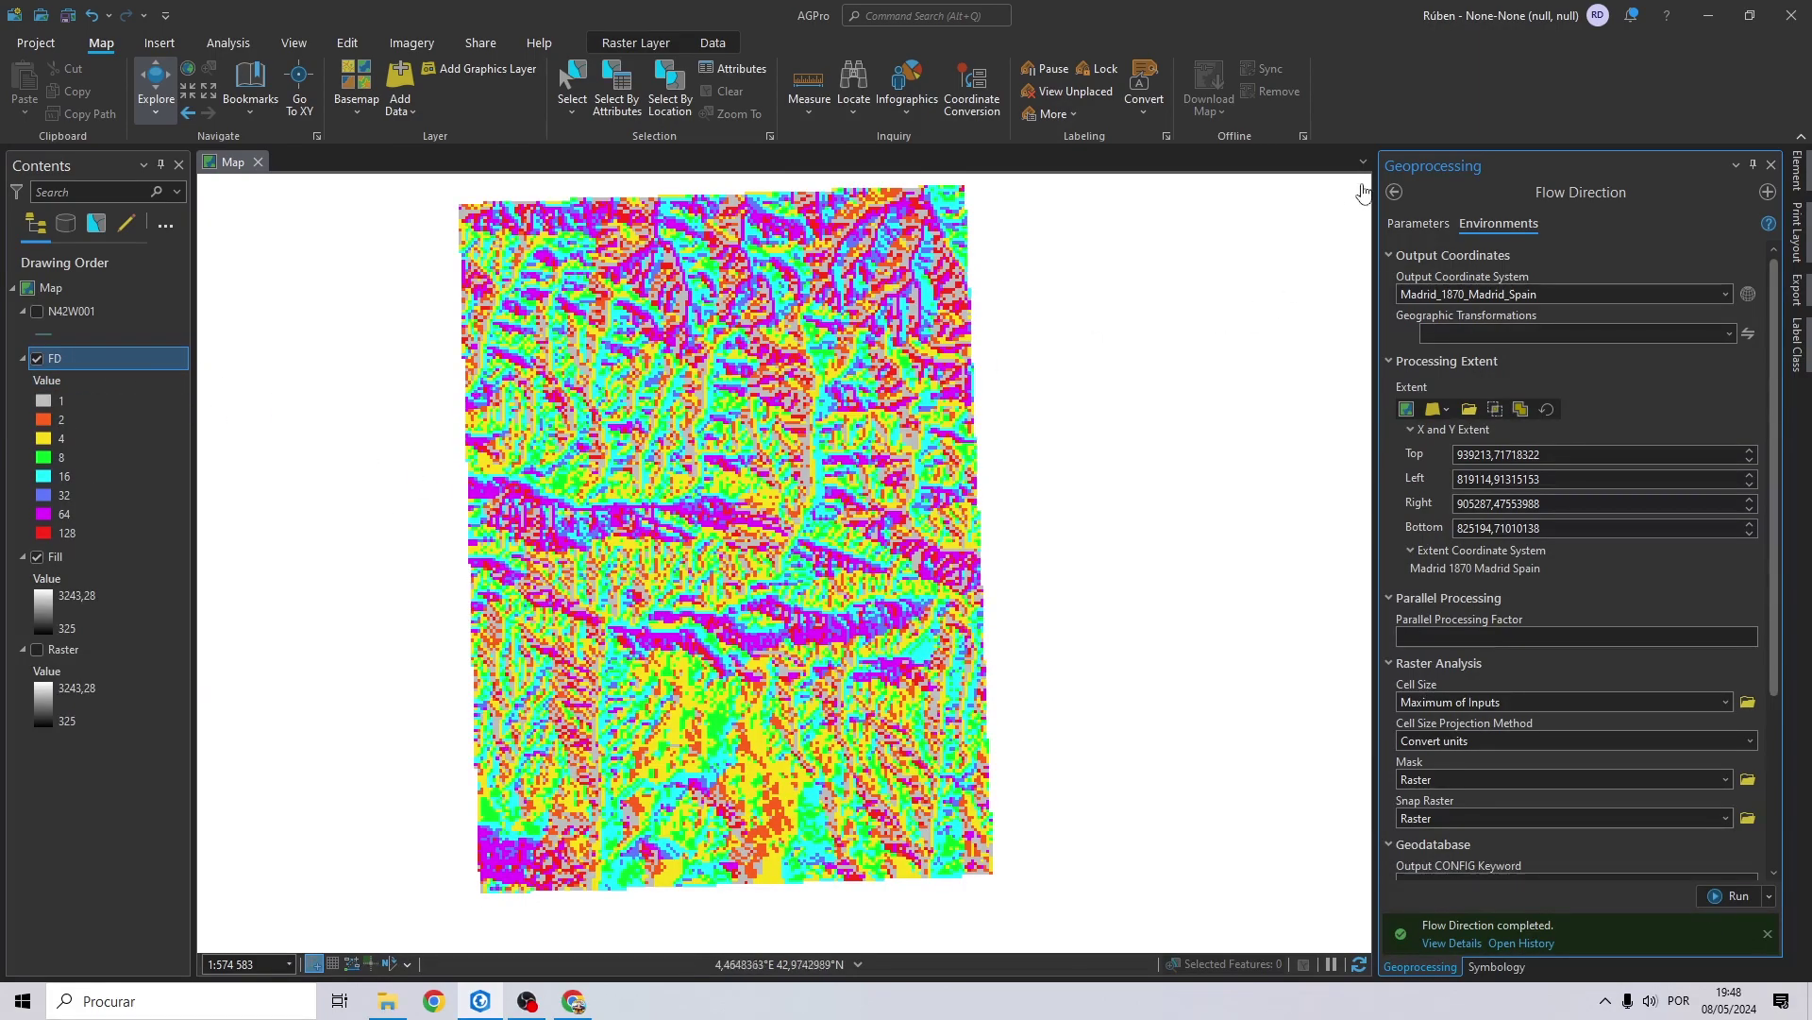
click(1418, 224)
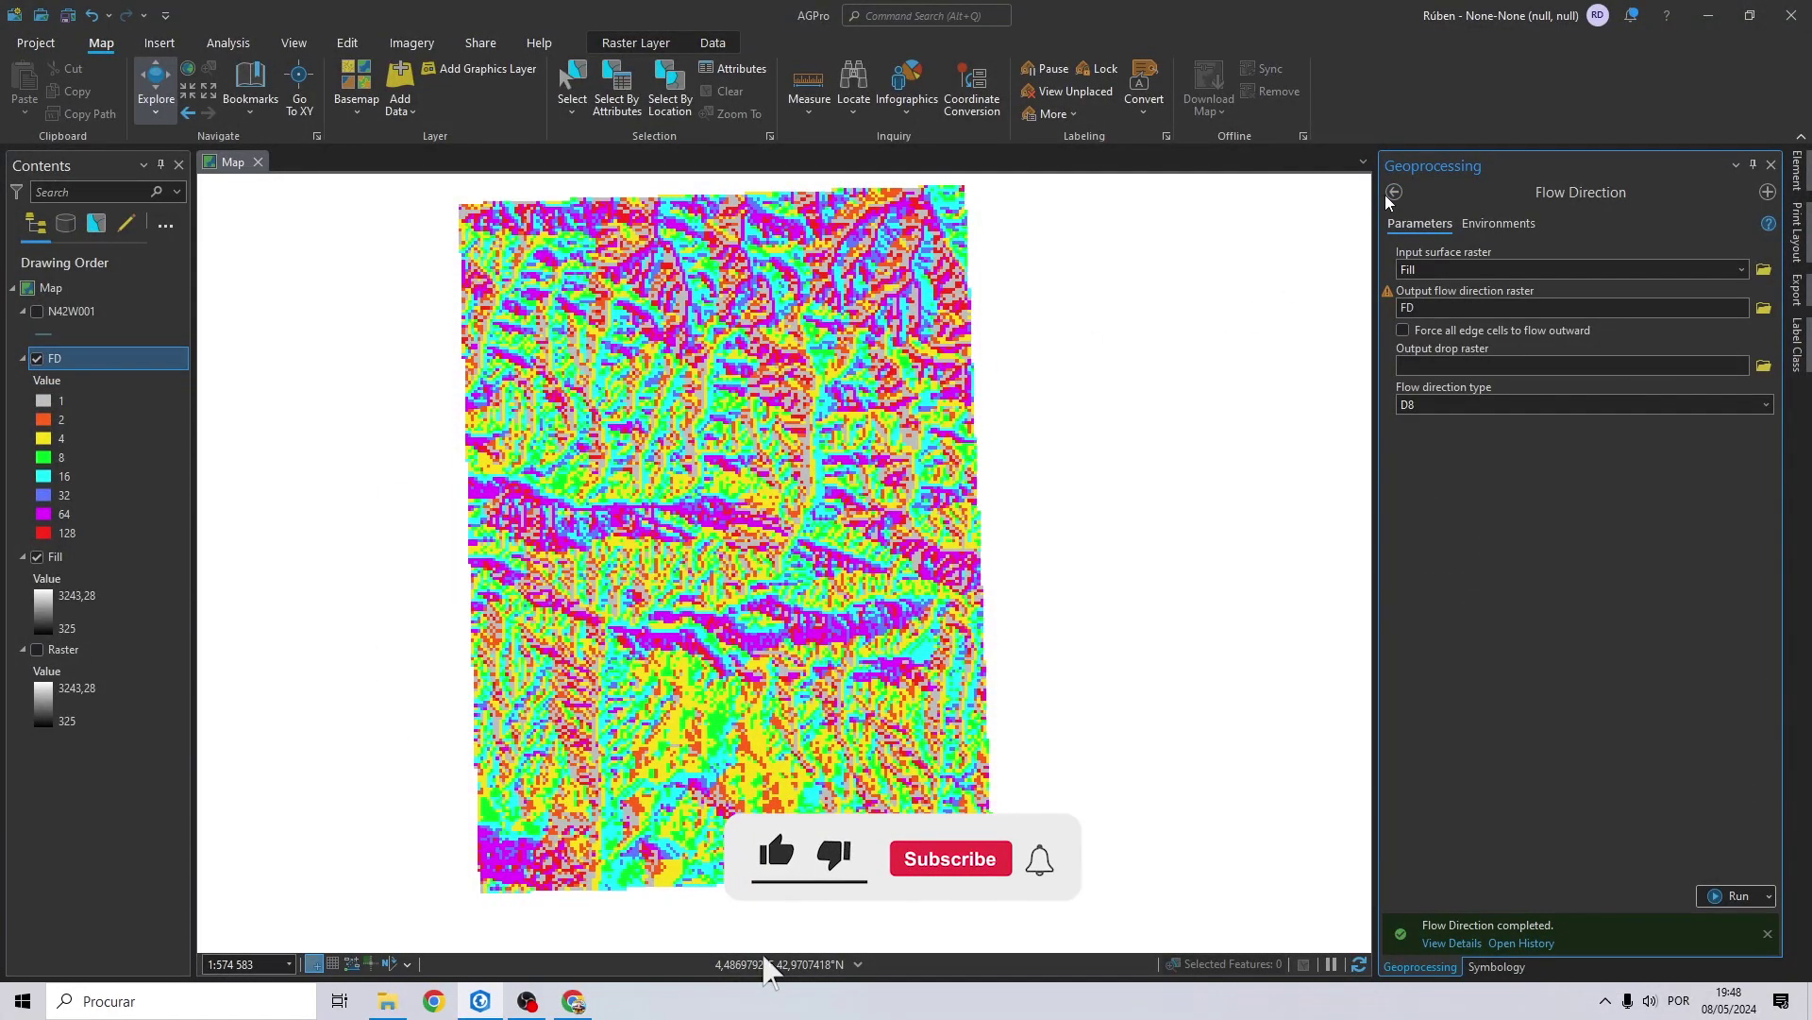
Open Flow Accumulation with FD as input, saving output as FA in Extract Rivers from a DEM.
click(1395, 193)
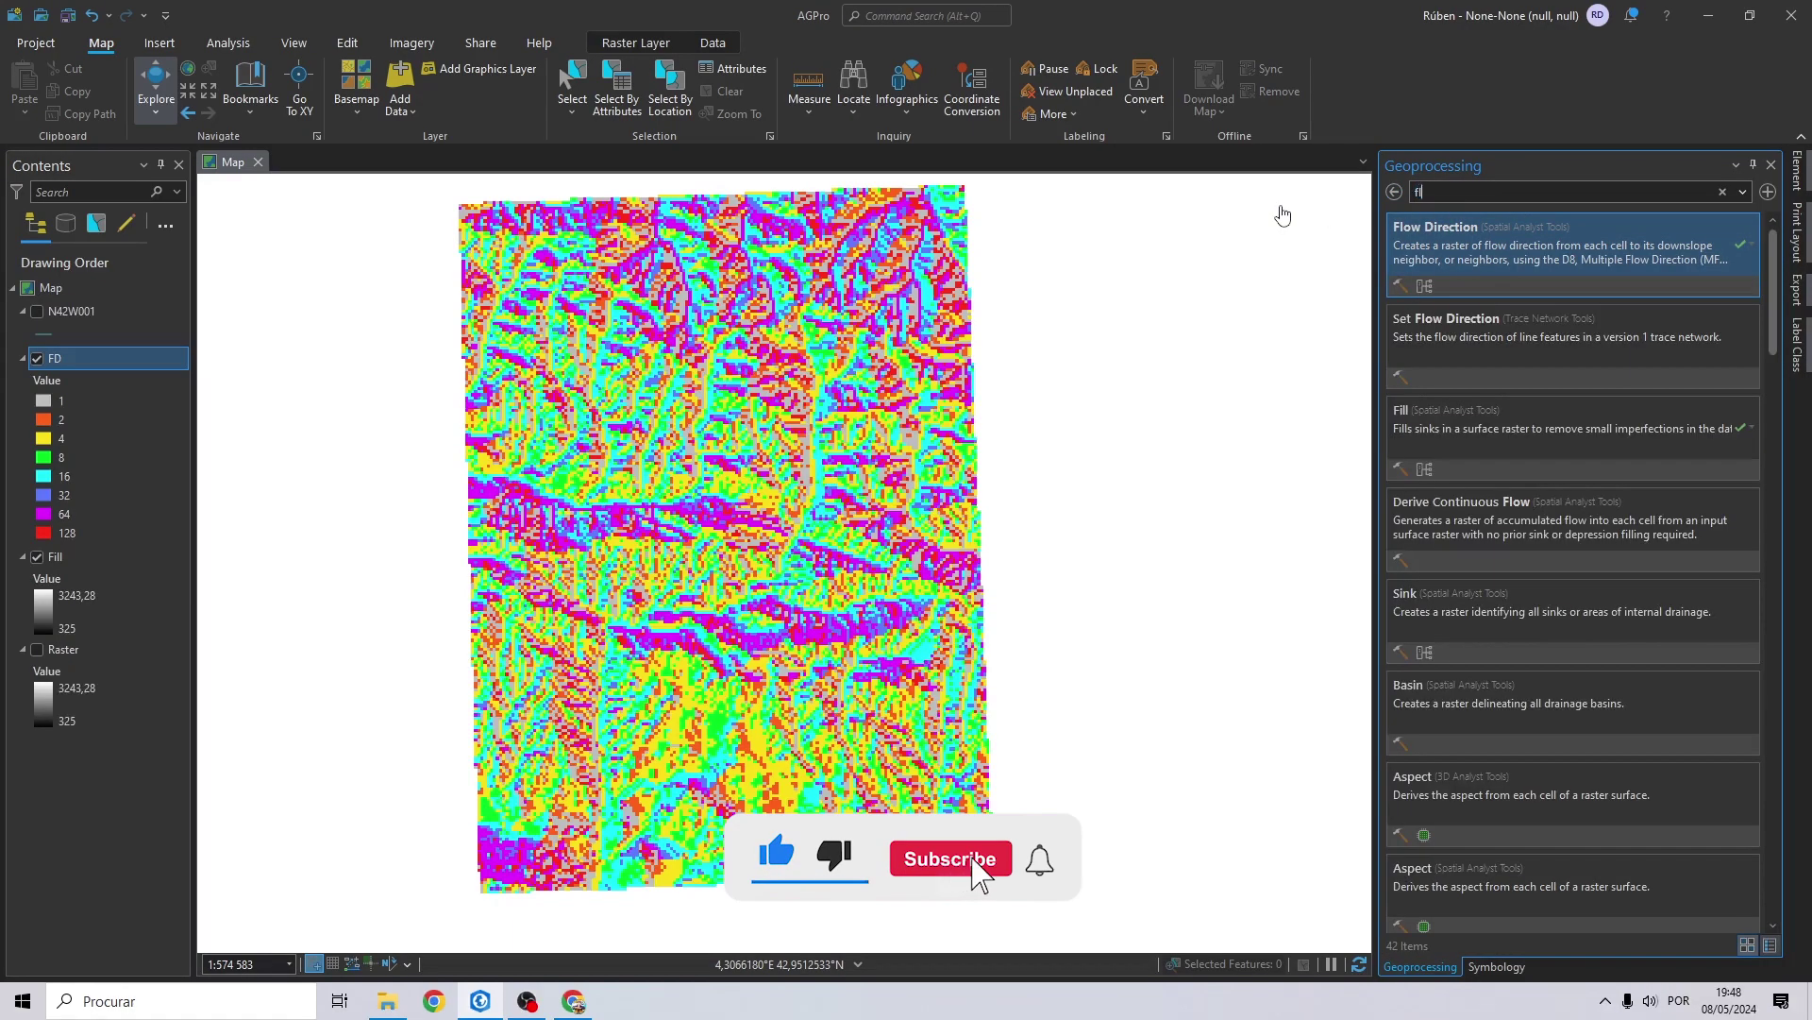
text(ow a)
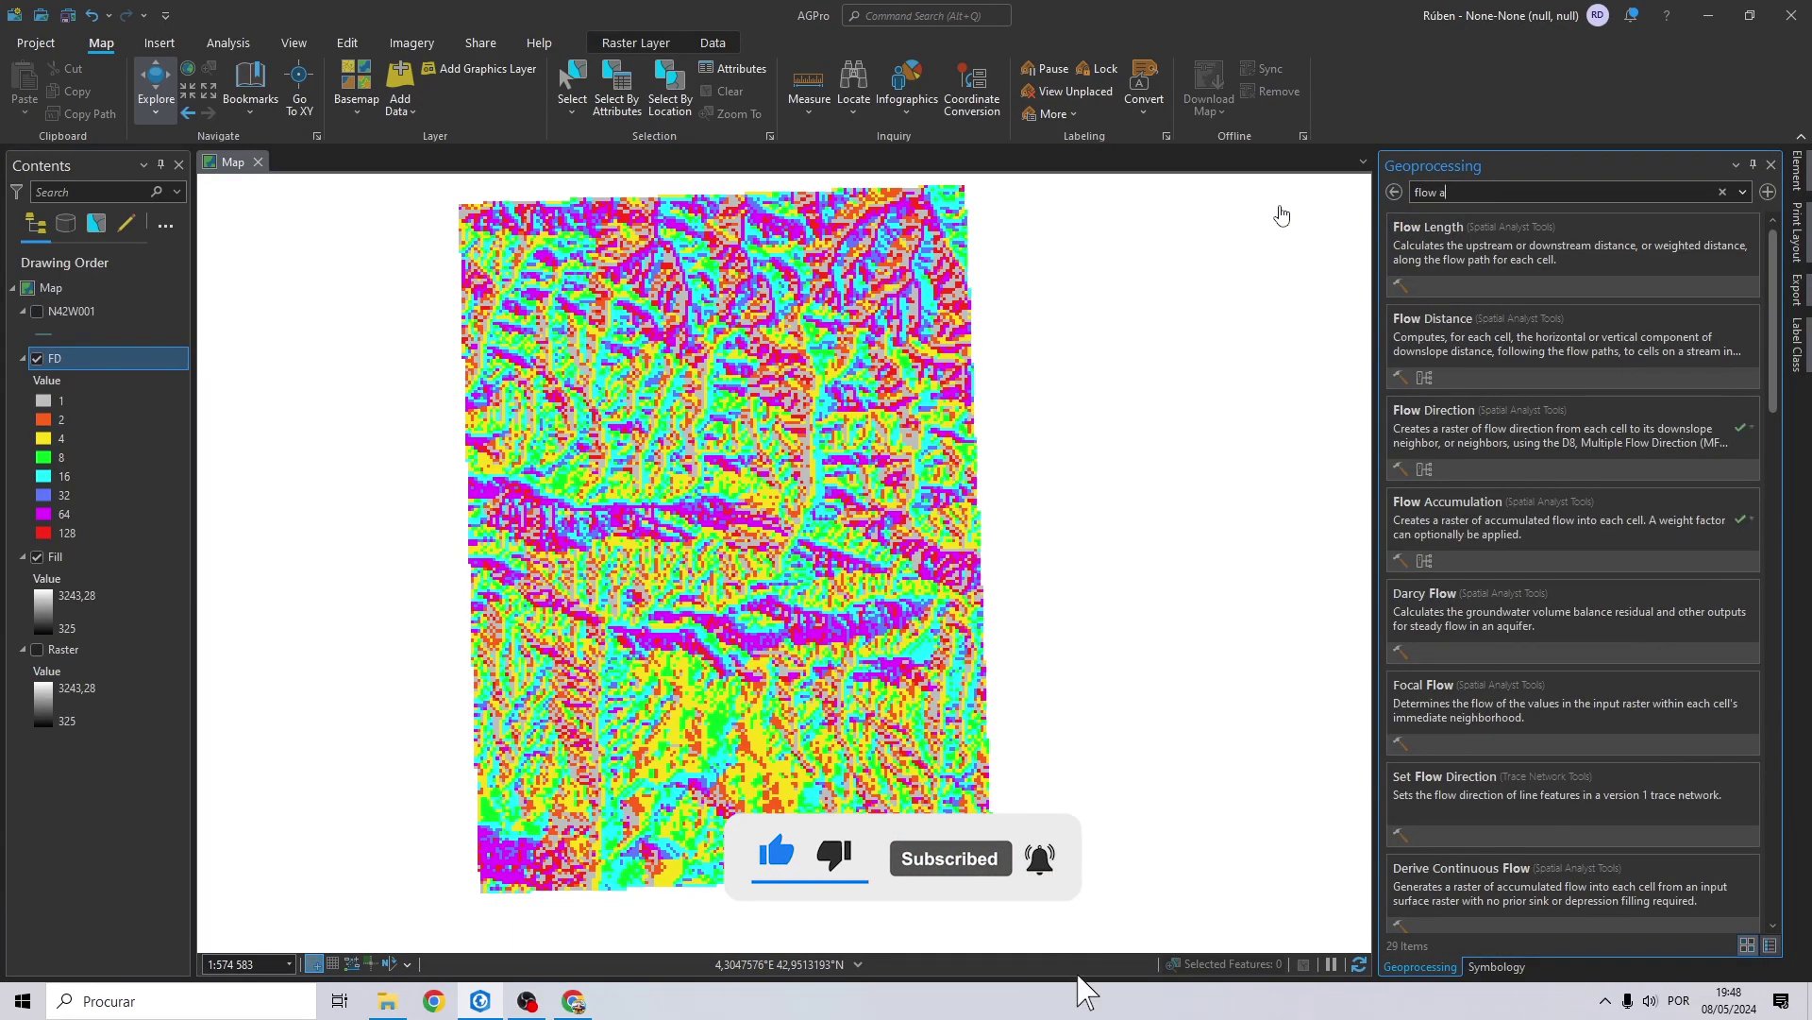
text(cc)
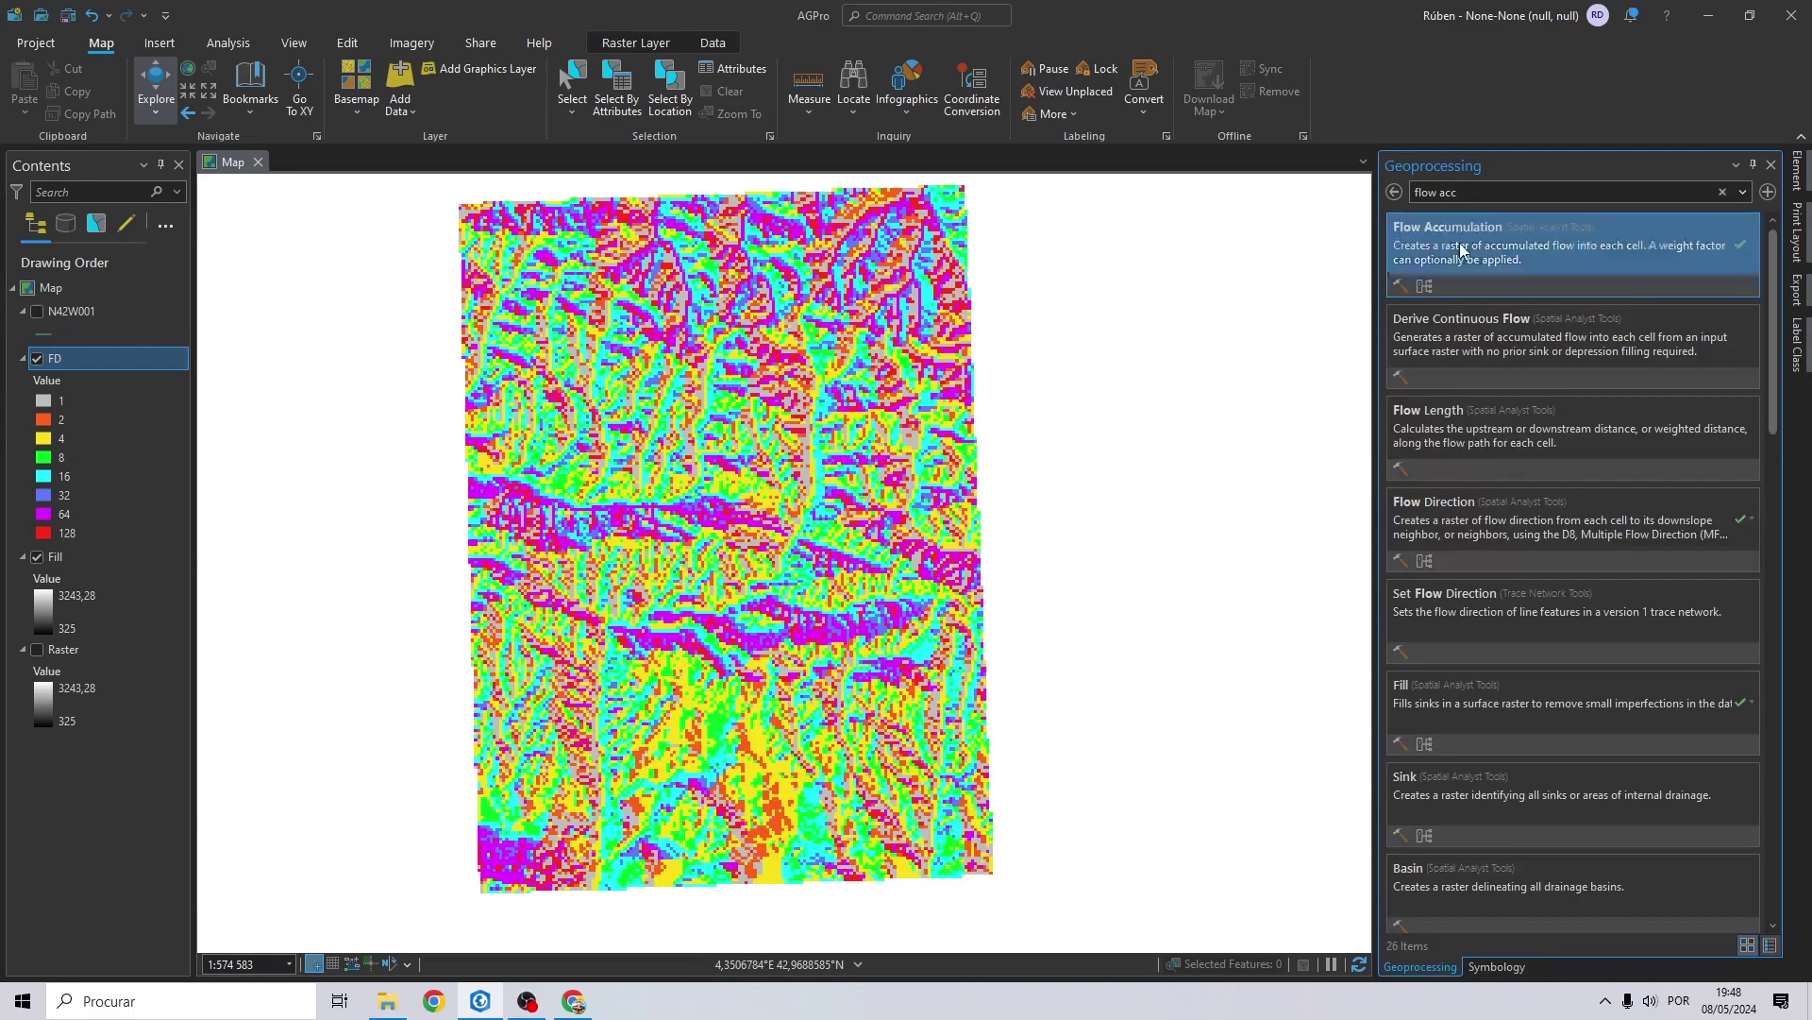
click(1460, 249)
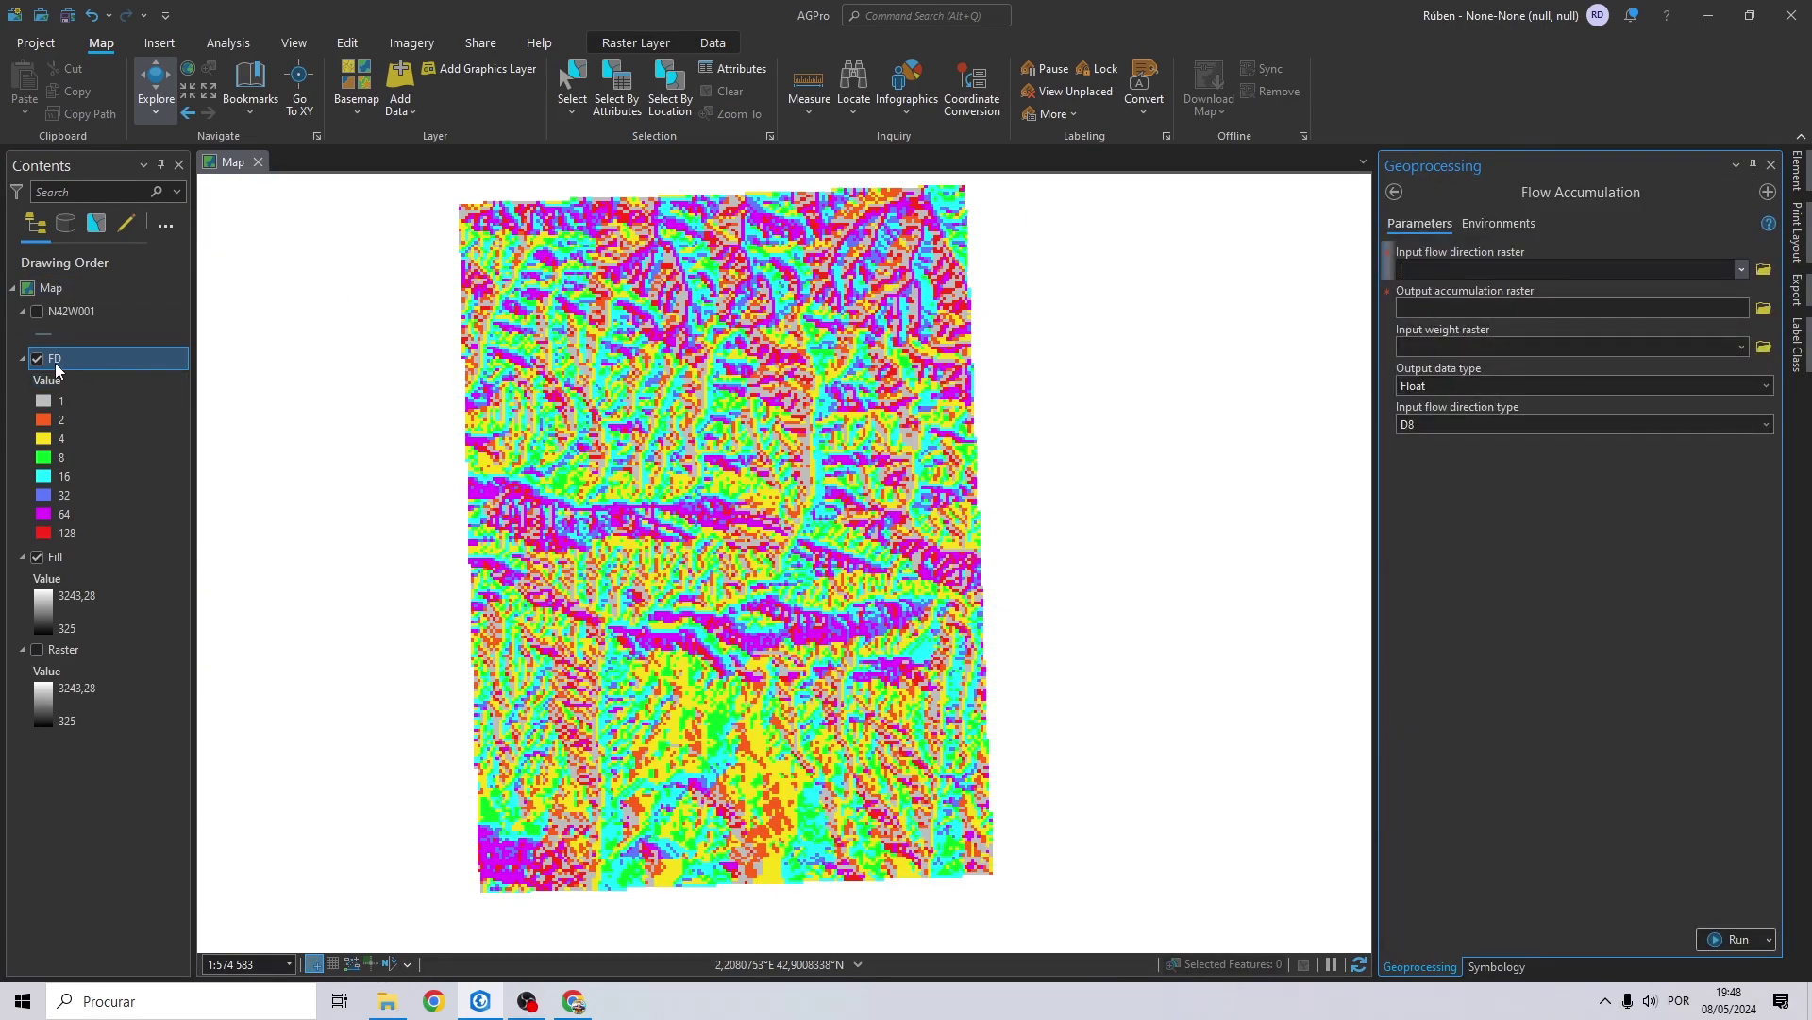
drag(55, 363, 1458, 272)
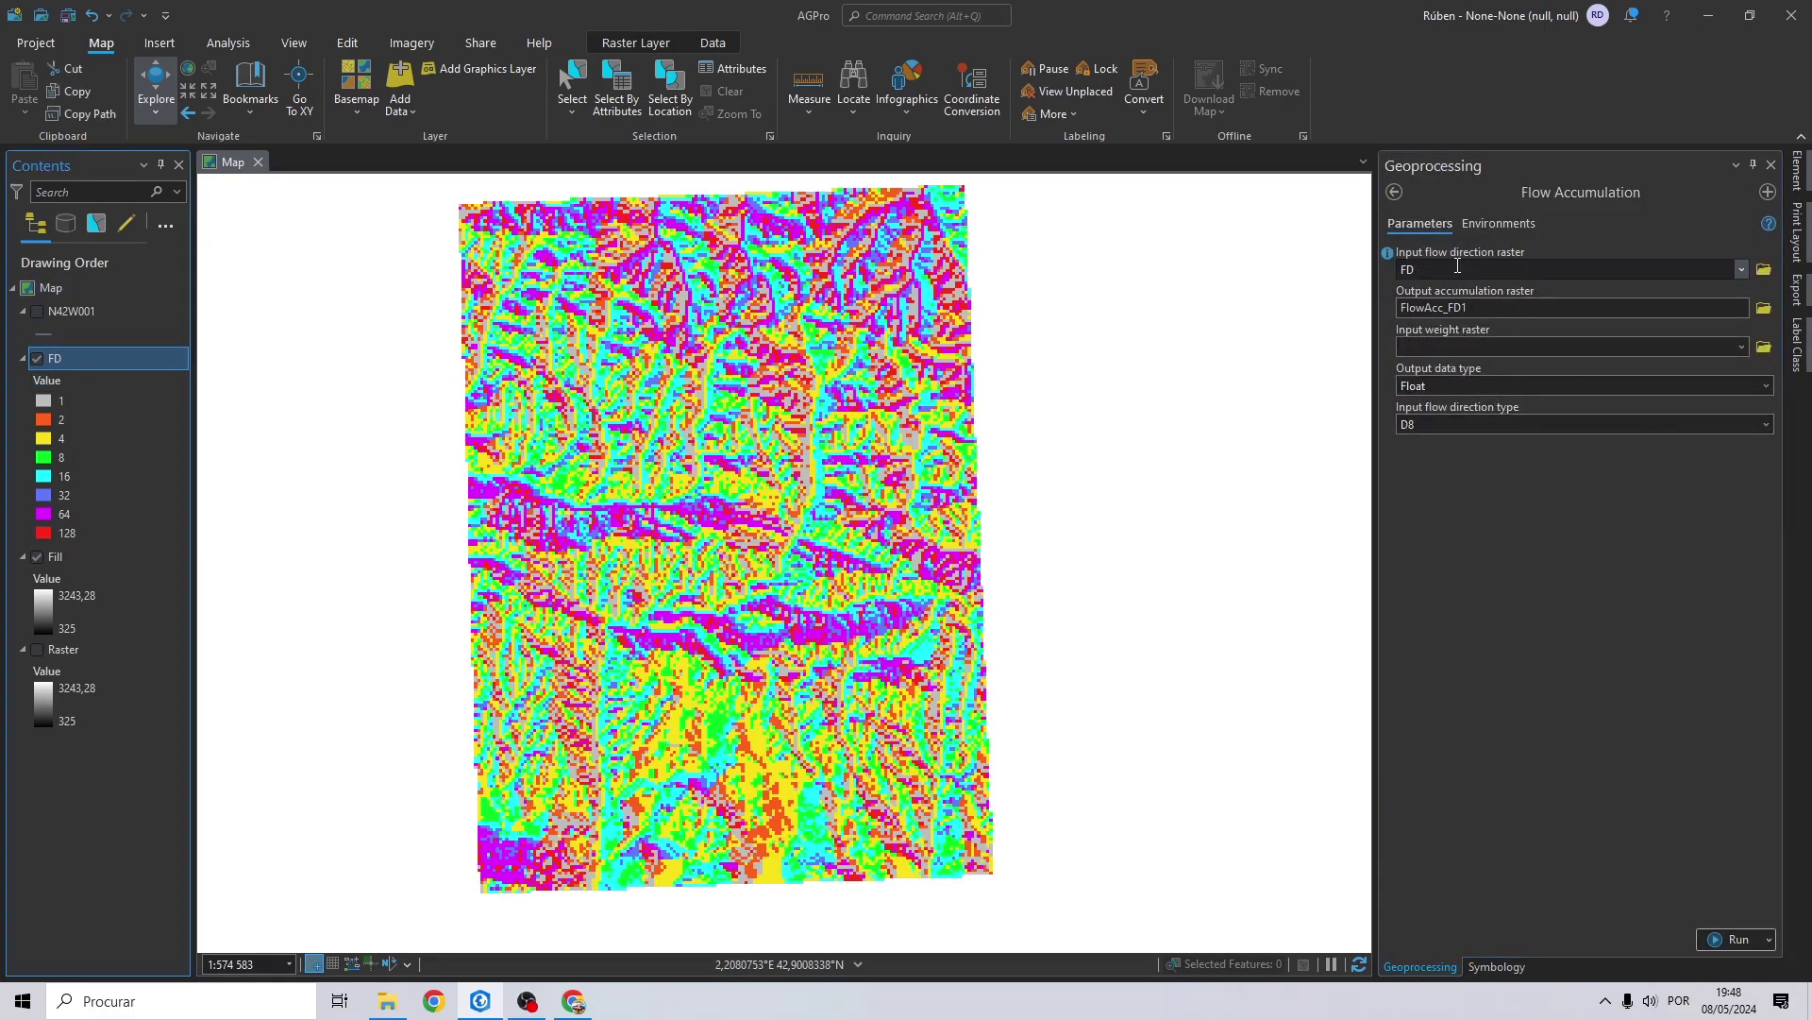
click(1762, 307)
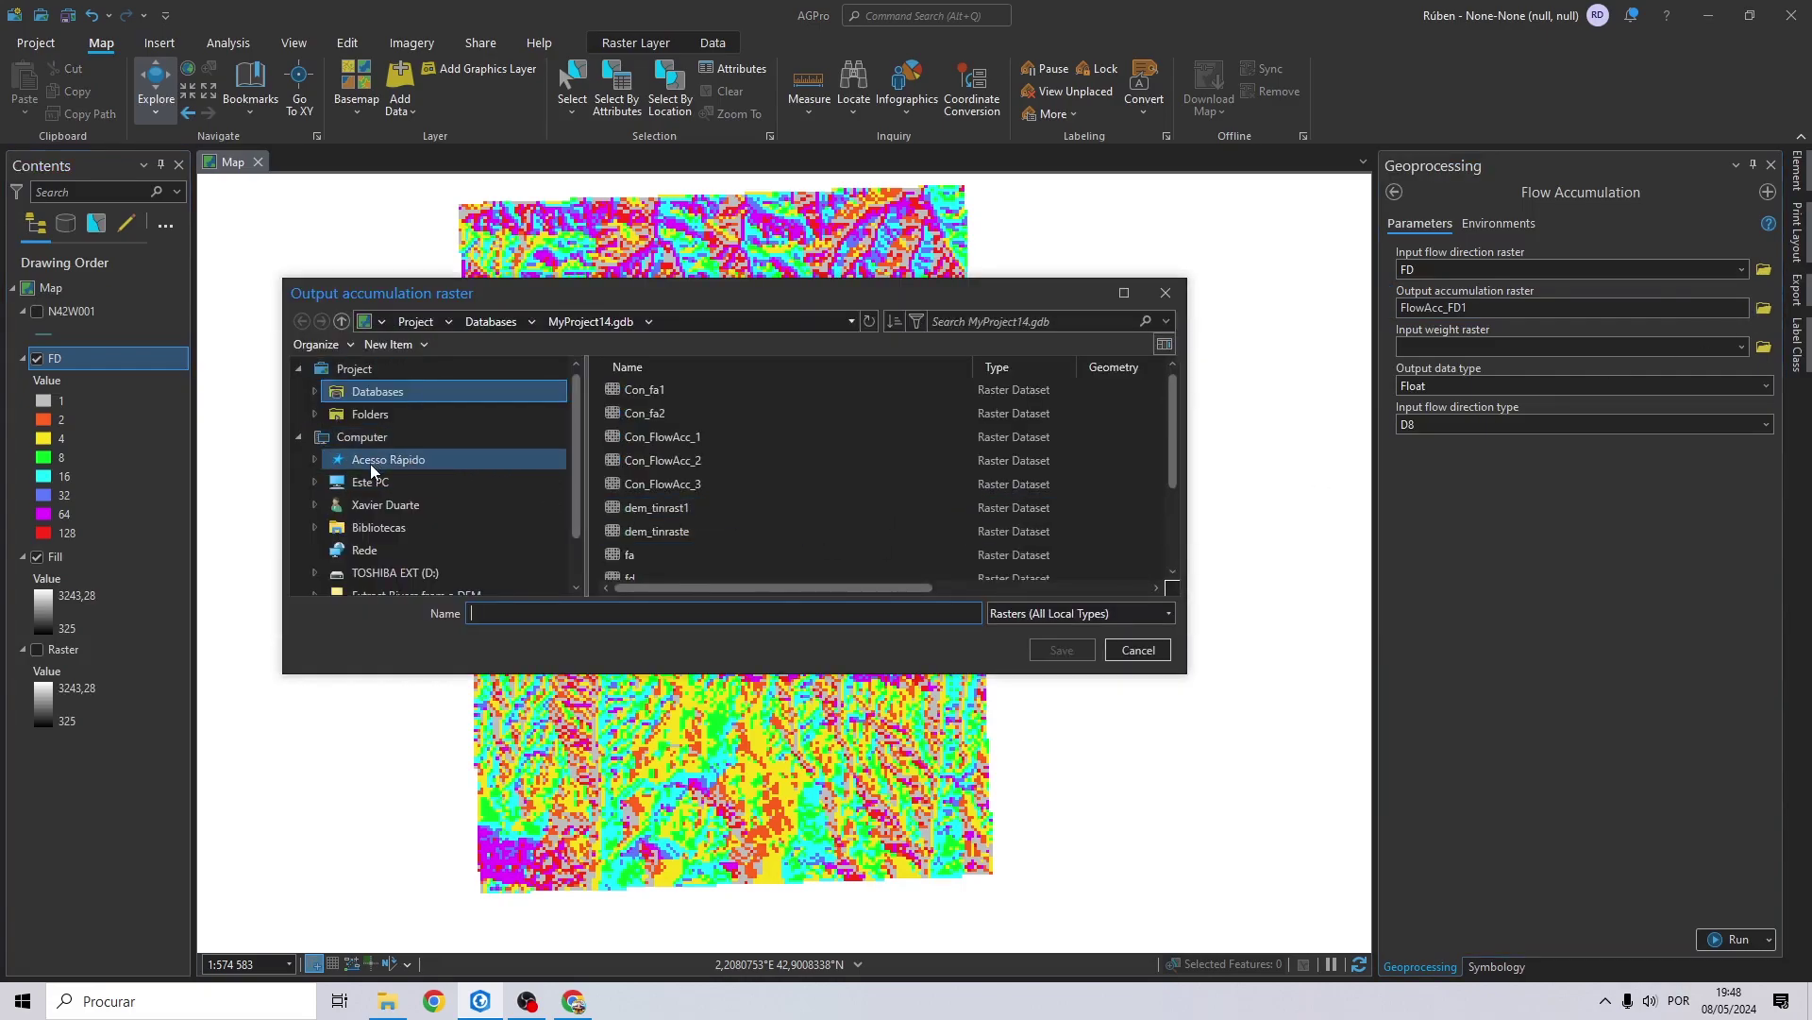
click(370, 480)
double_click(626, 391)
double_click(661, 391)
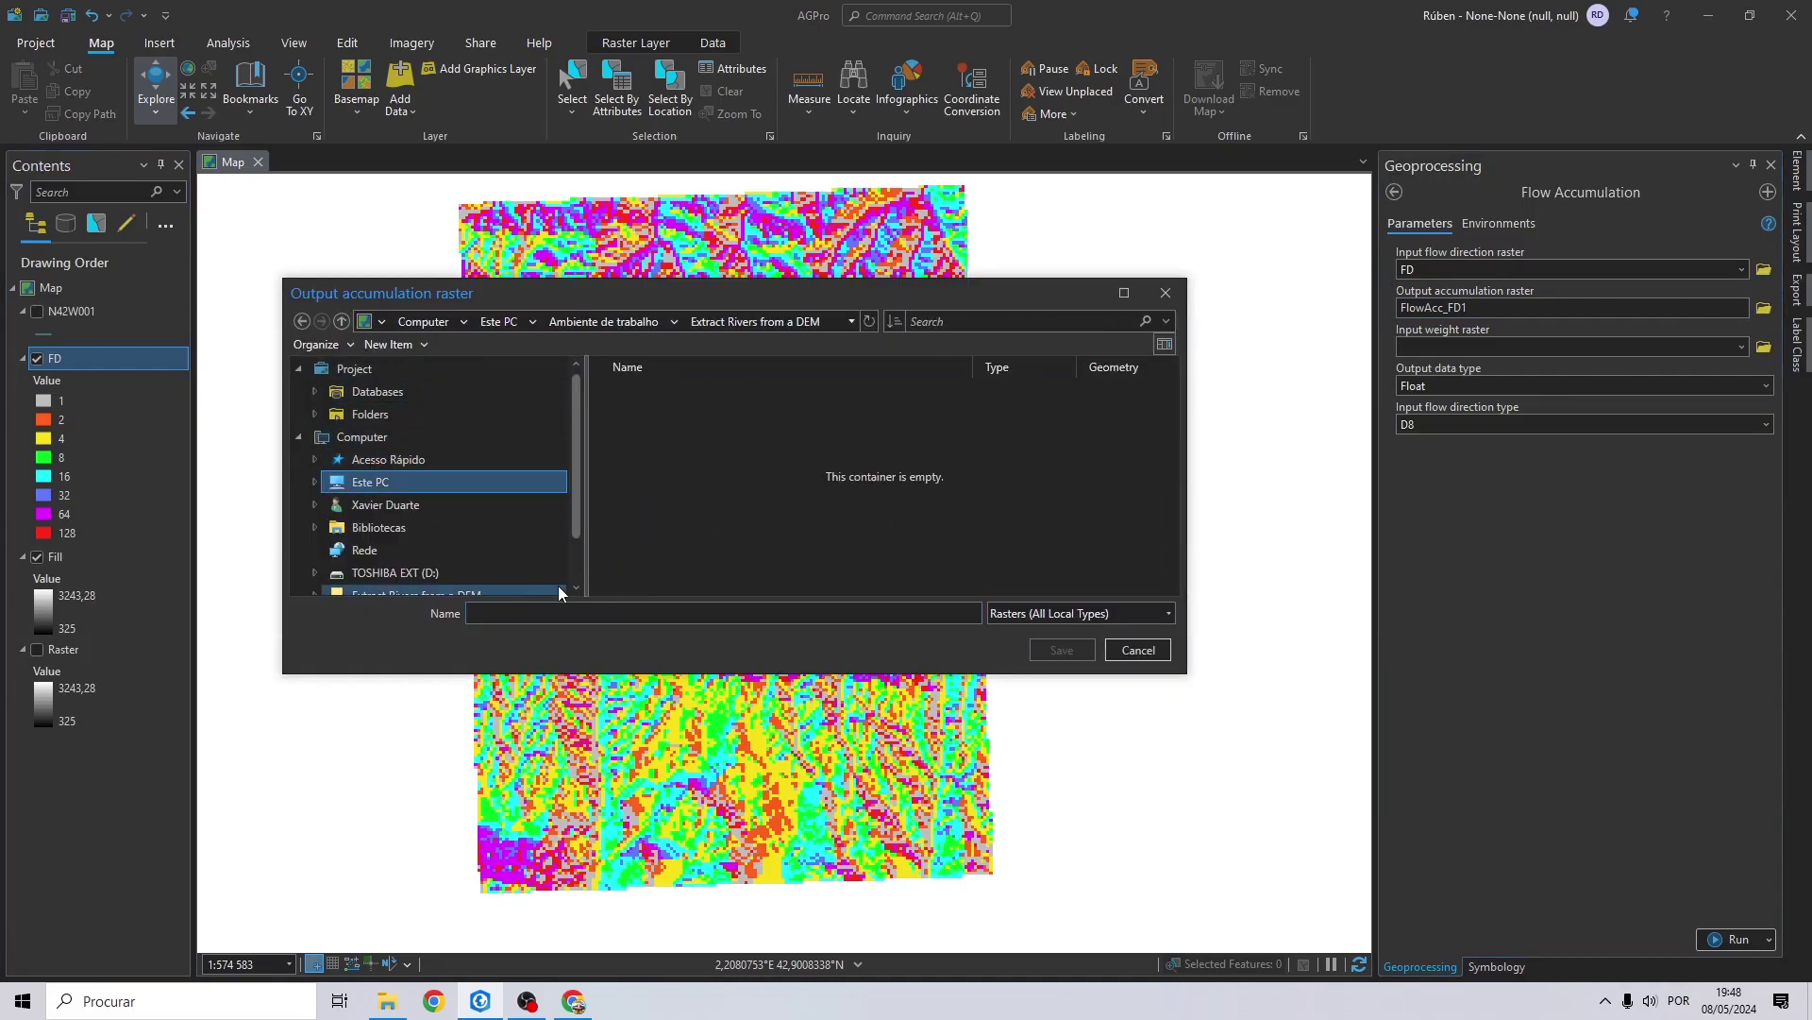
click(521, 616)
text(FA)
click(1062, 649)
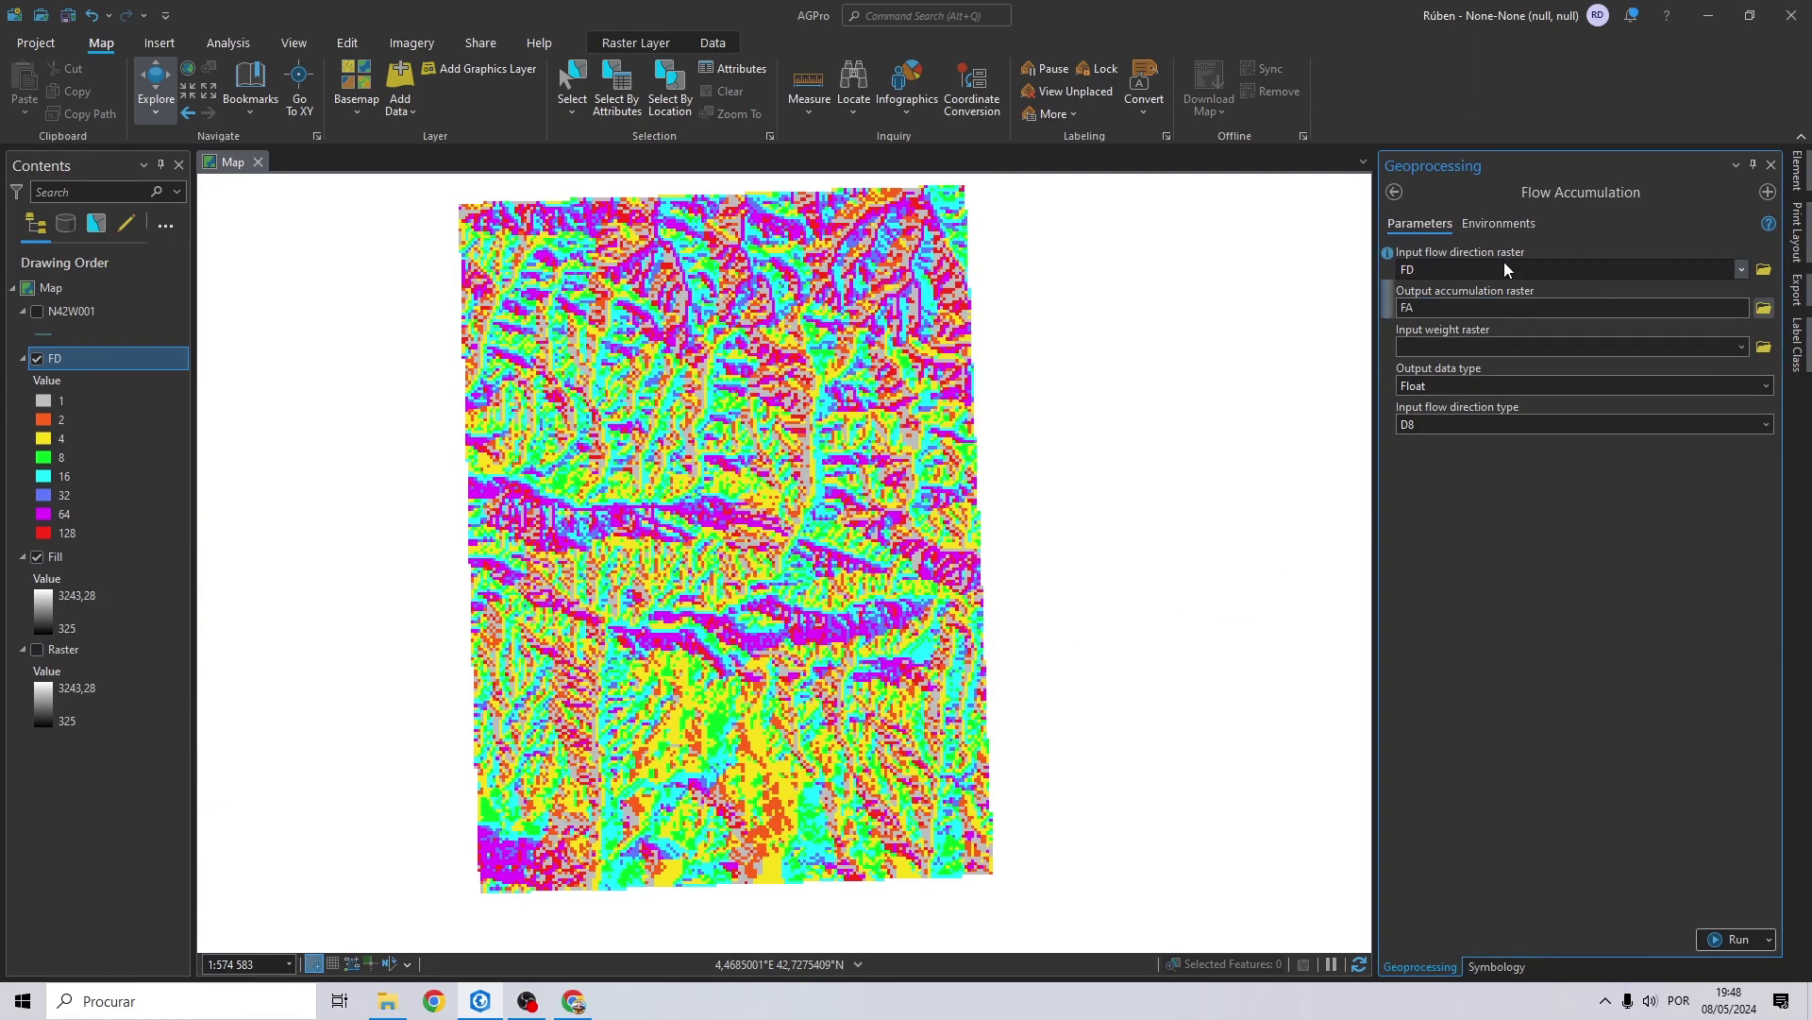
Set environments to the current map's coordinate system and the N42W001 extent.
click(1499, 224)
click(1558, 295)
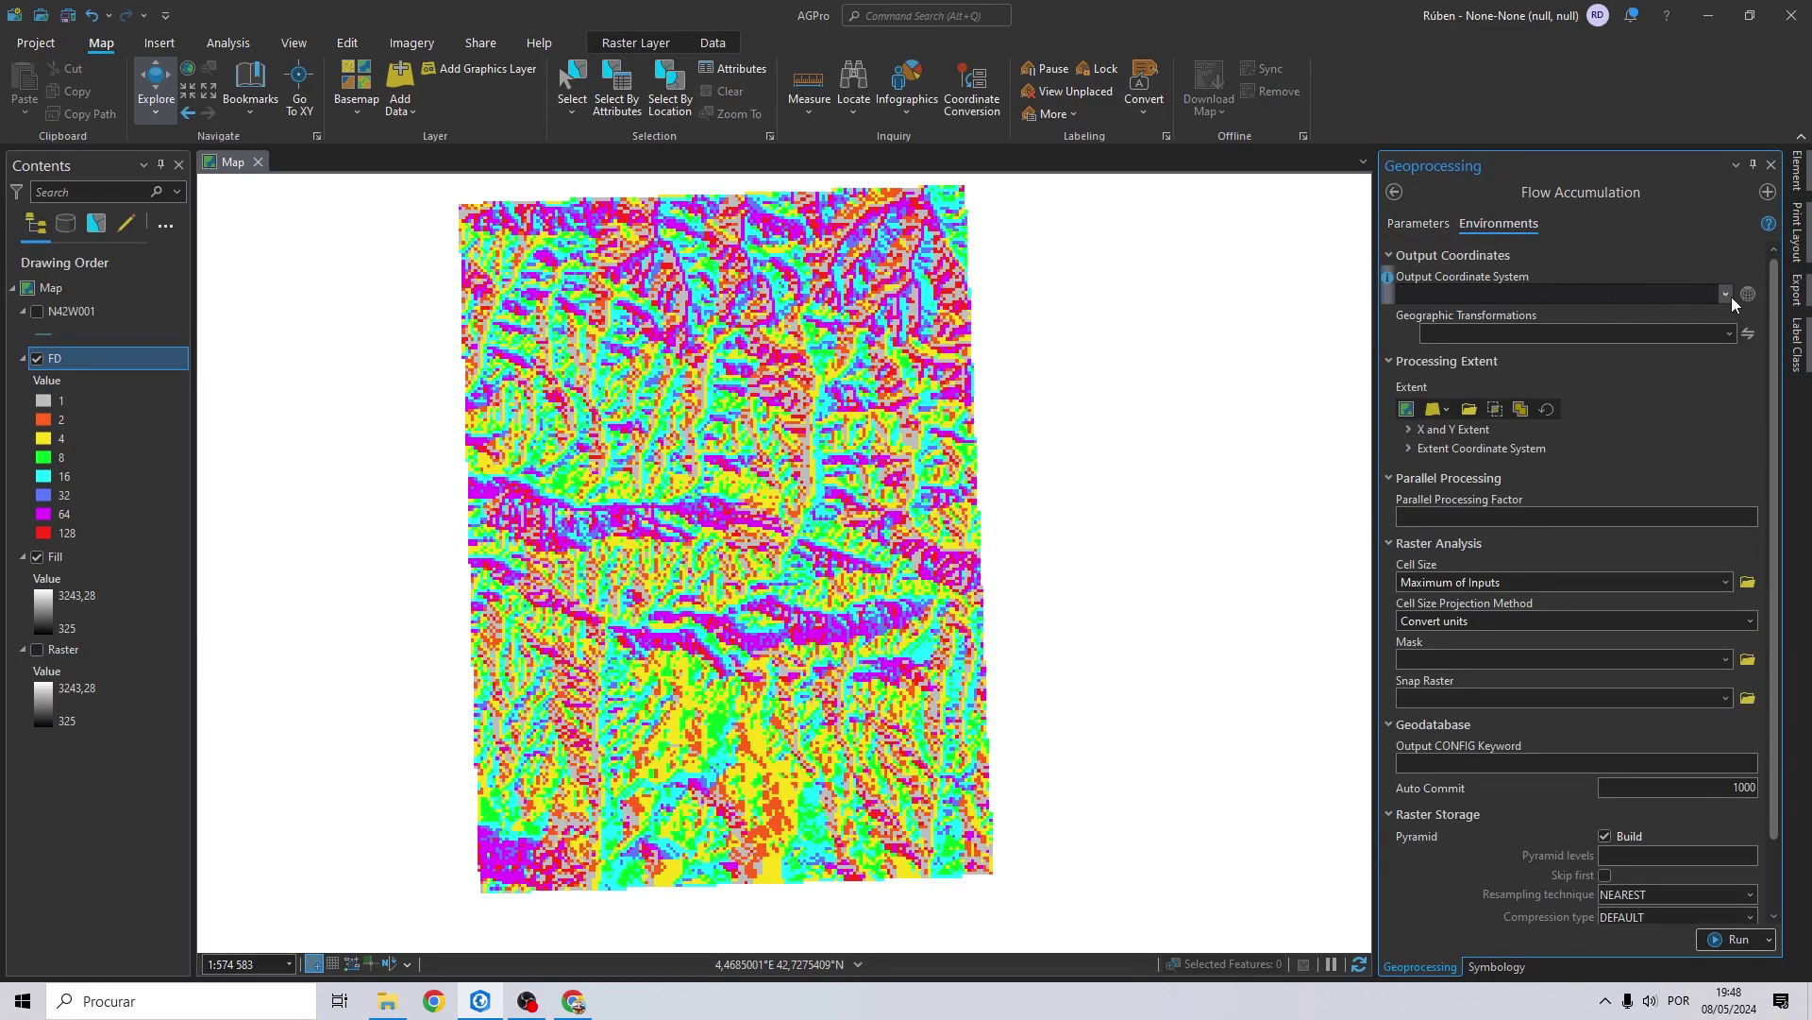
click(1727, 295)
click(1656, 311)
click(1442, 408)
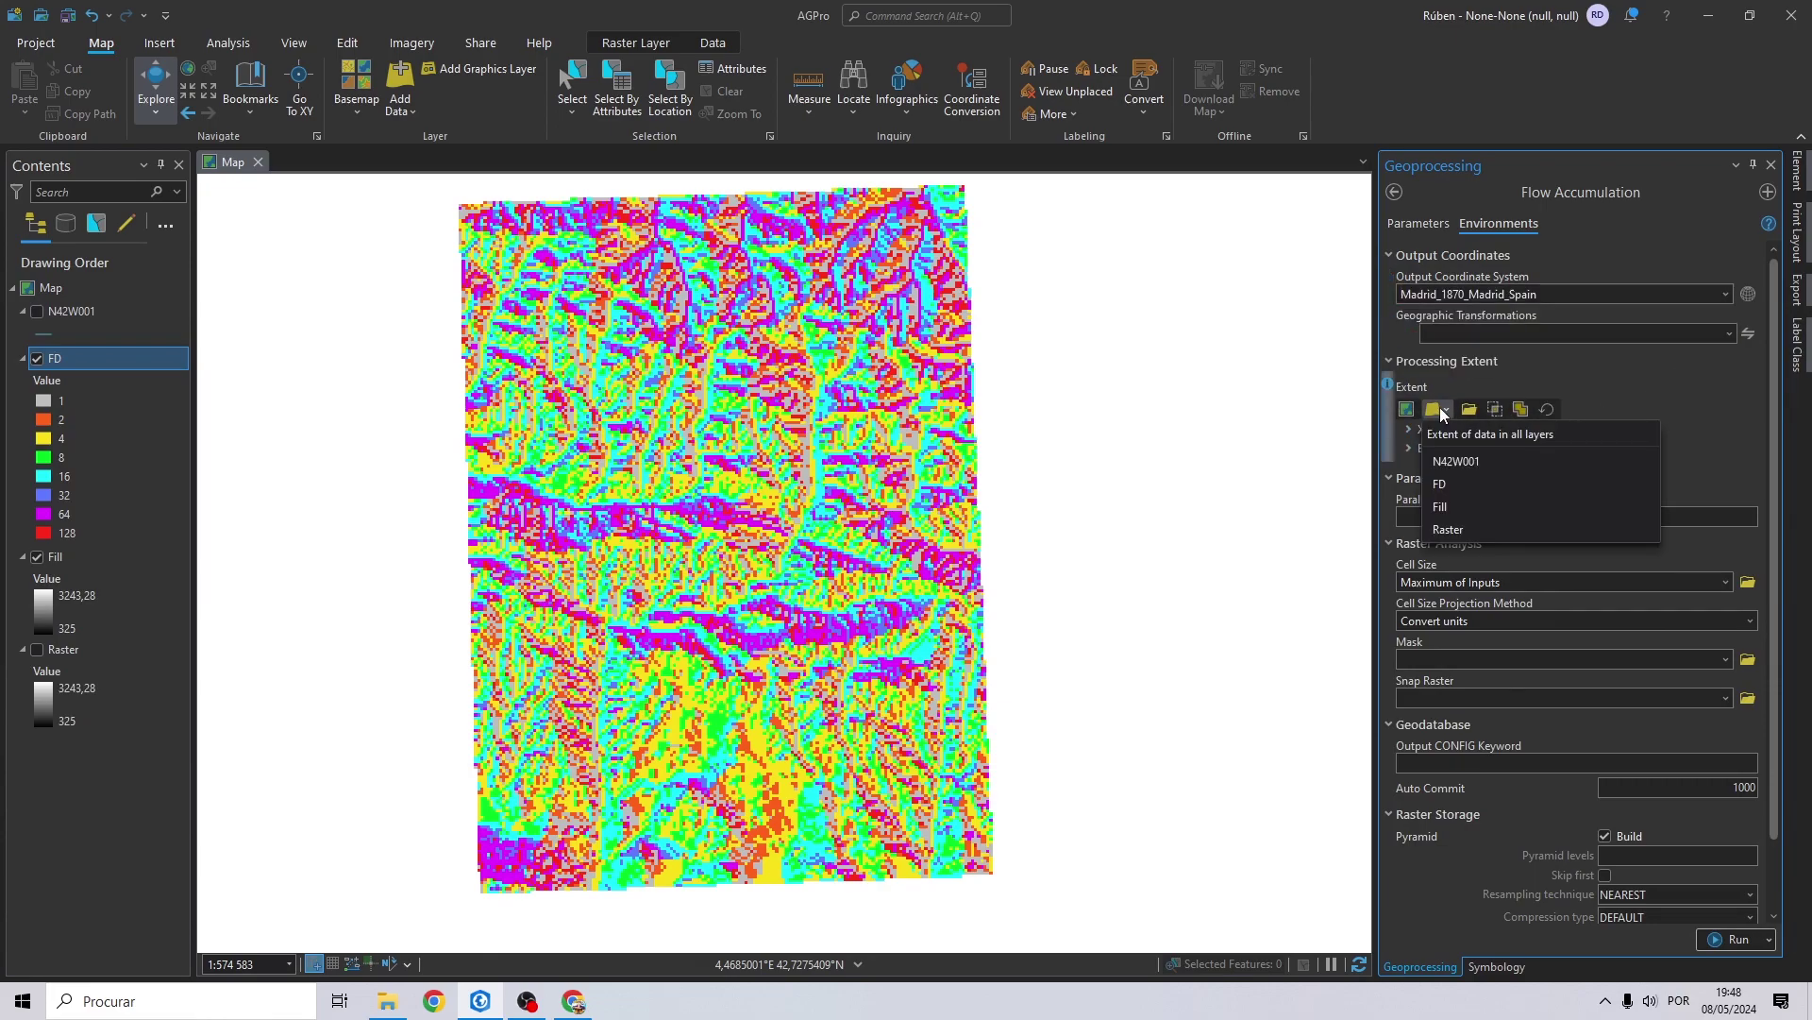
click(1456, 460)
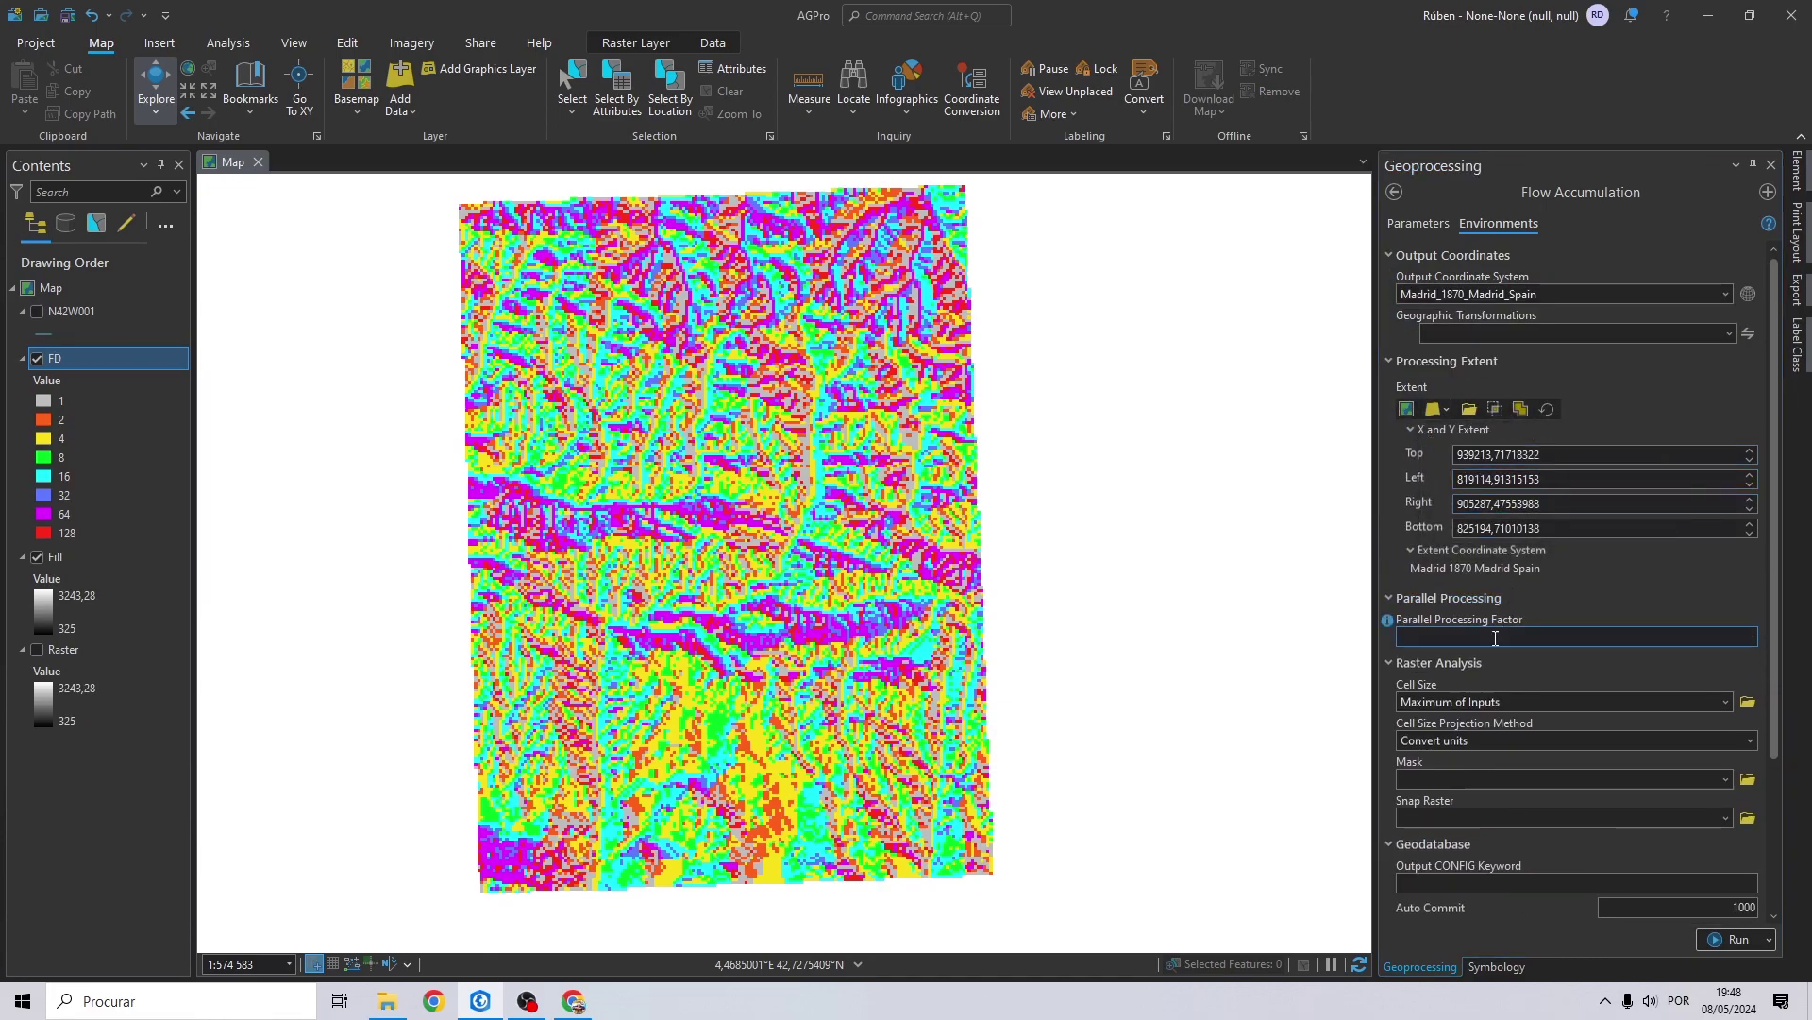
Use Raster as mask and snap raster, and run Flow Accumulation.
click(1726, 780)
click(1450, 844)
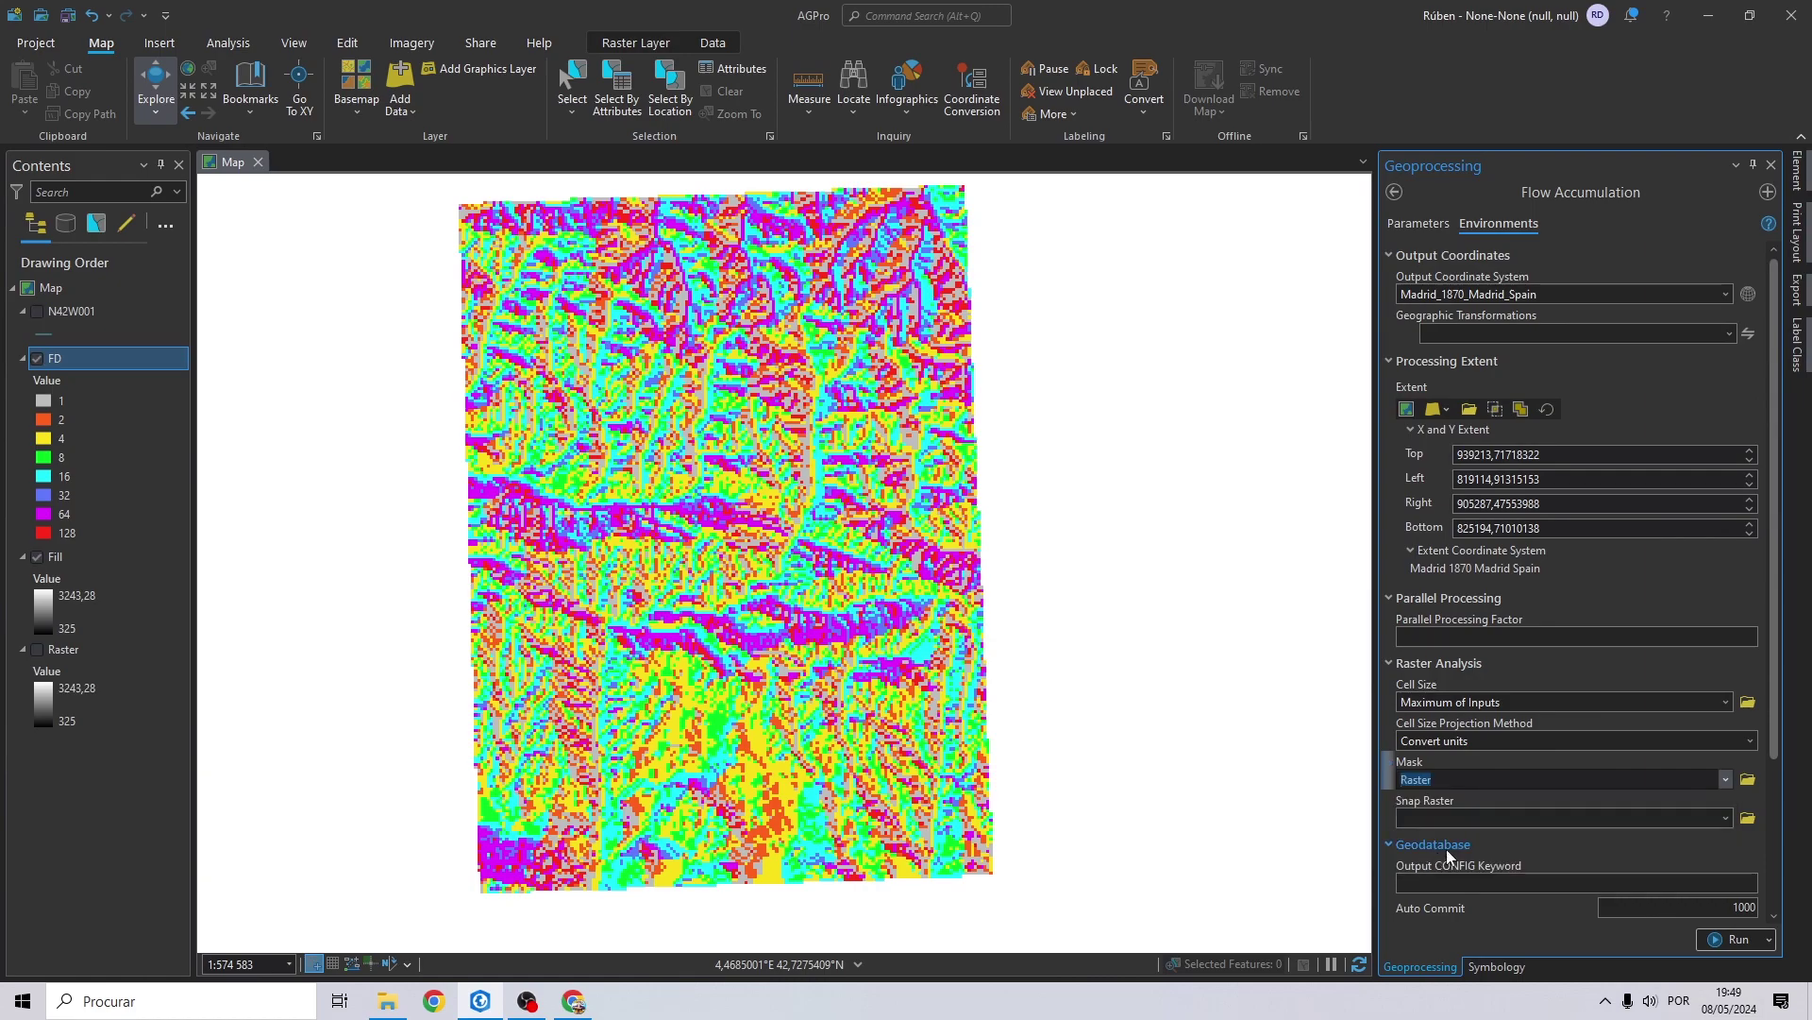
click(1726, 819)
click(1491, 879)
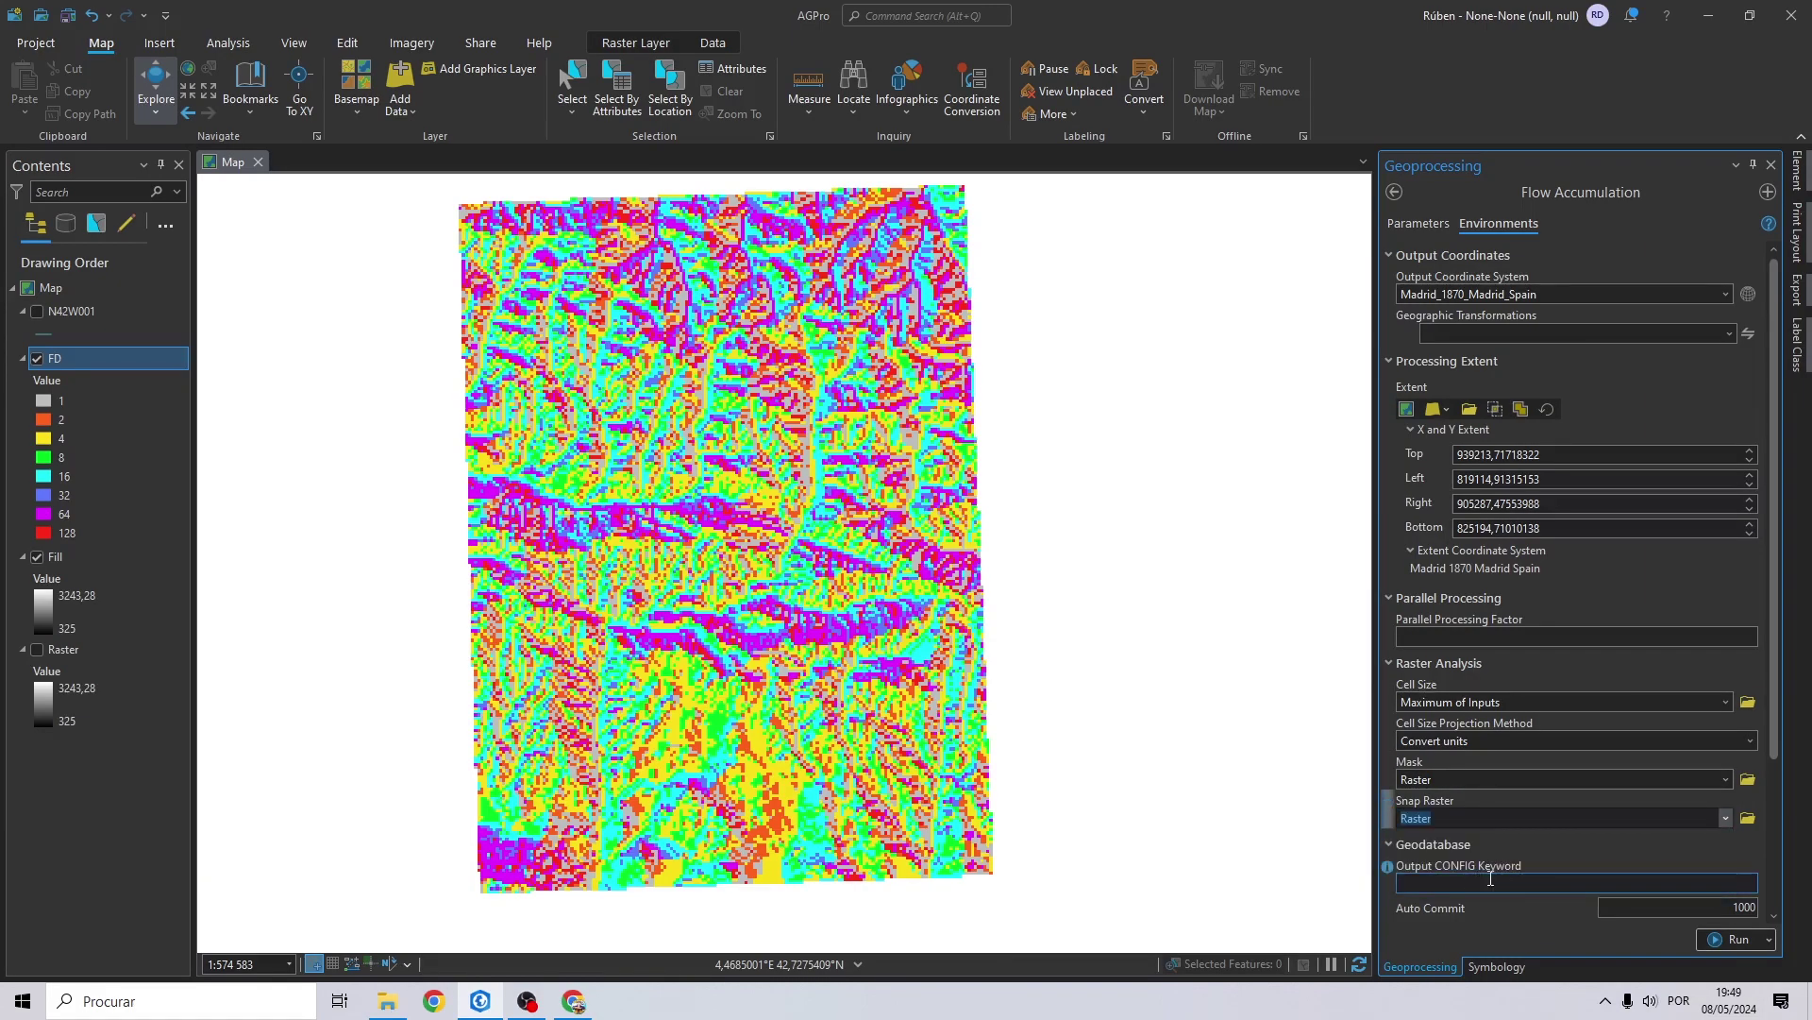
click(1720, 940)
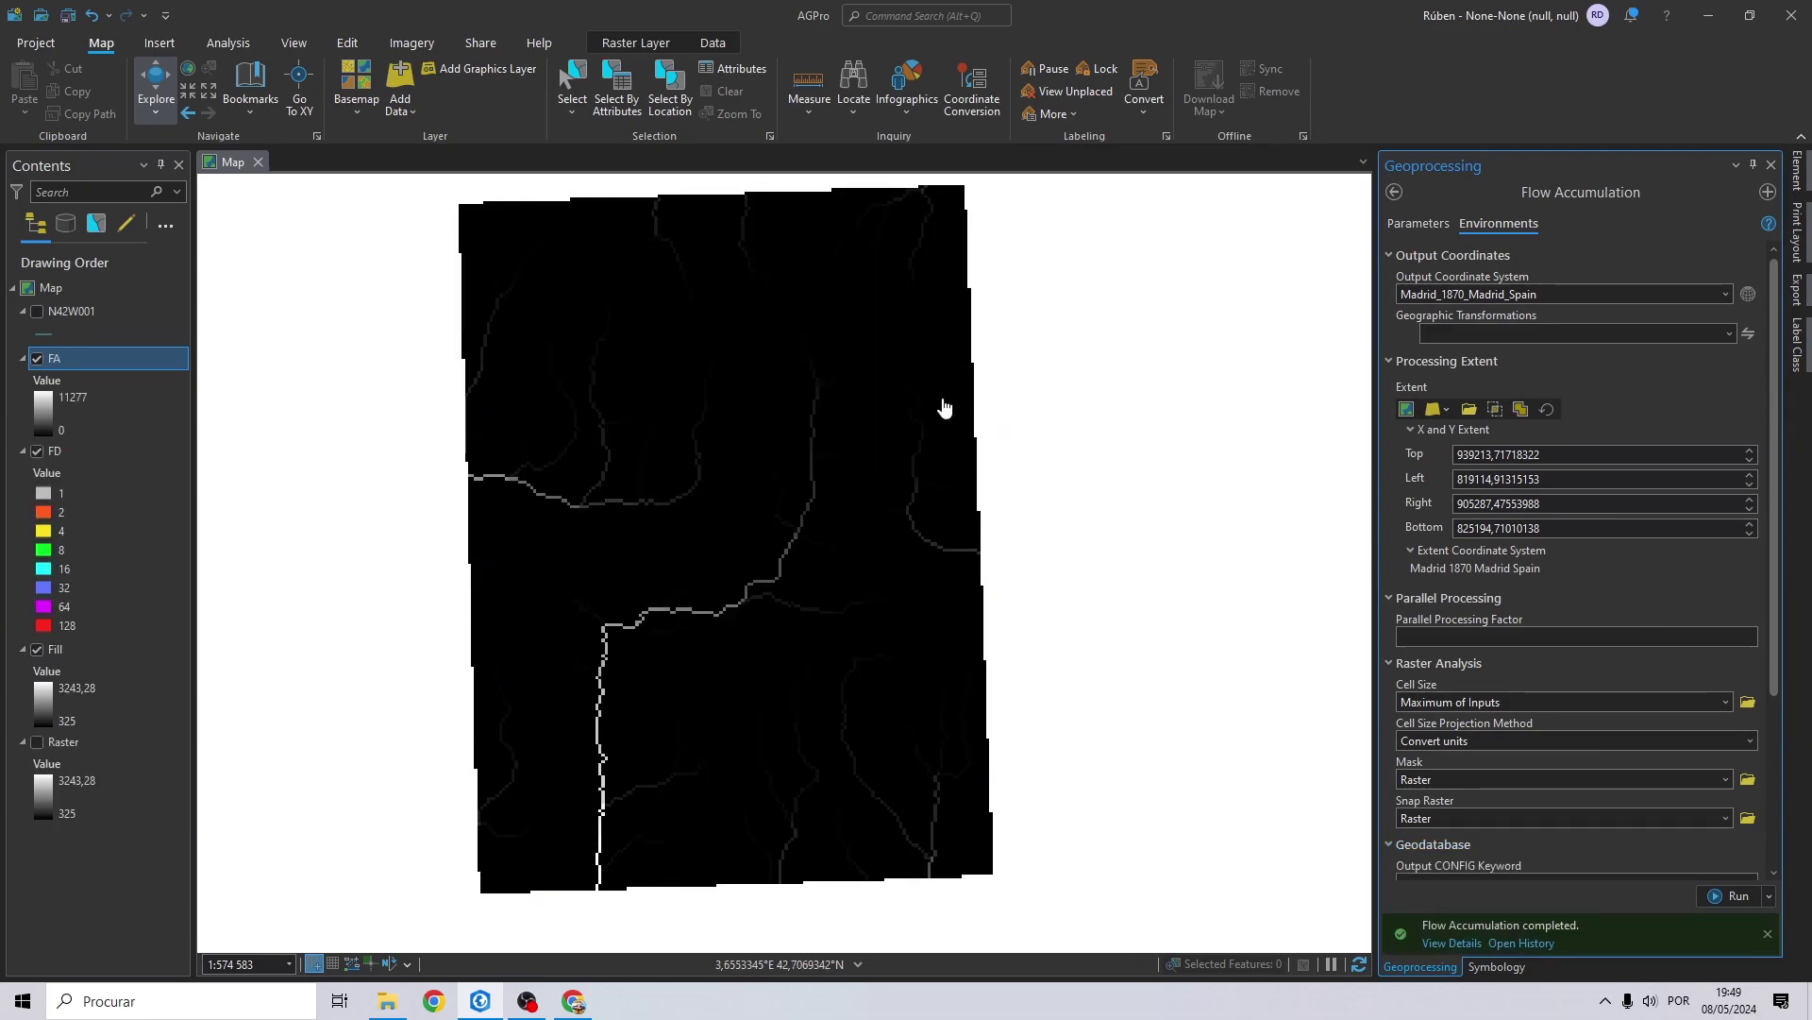
click(1413, 223)
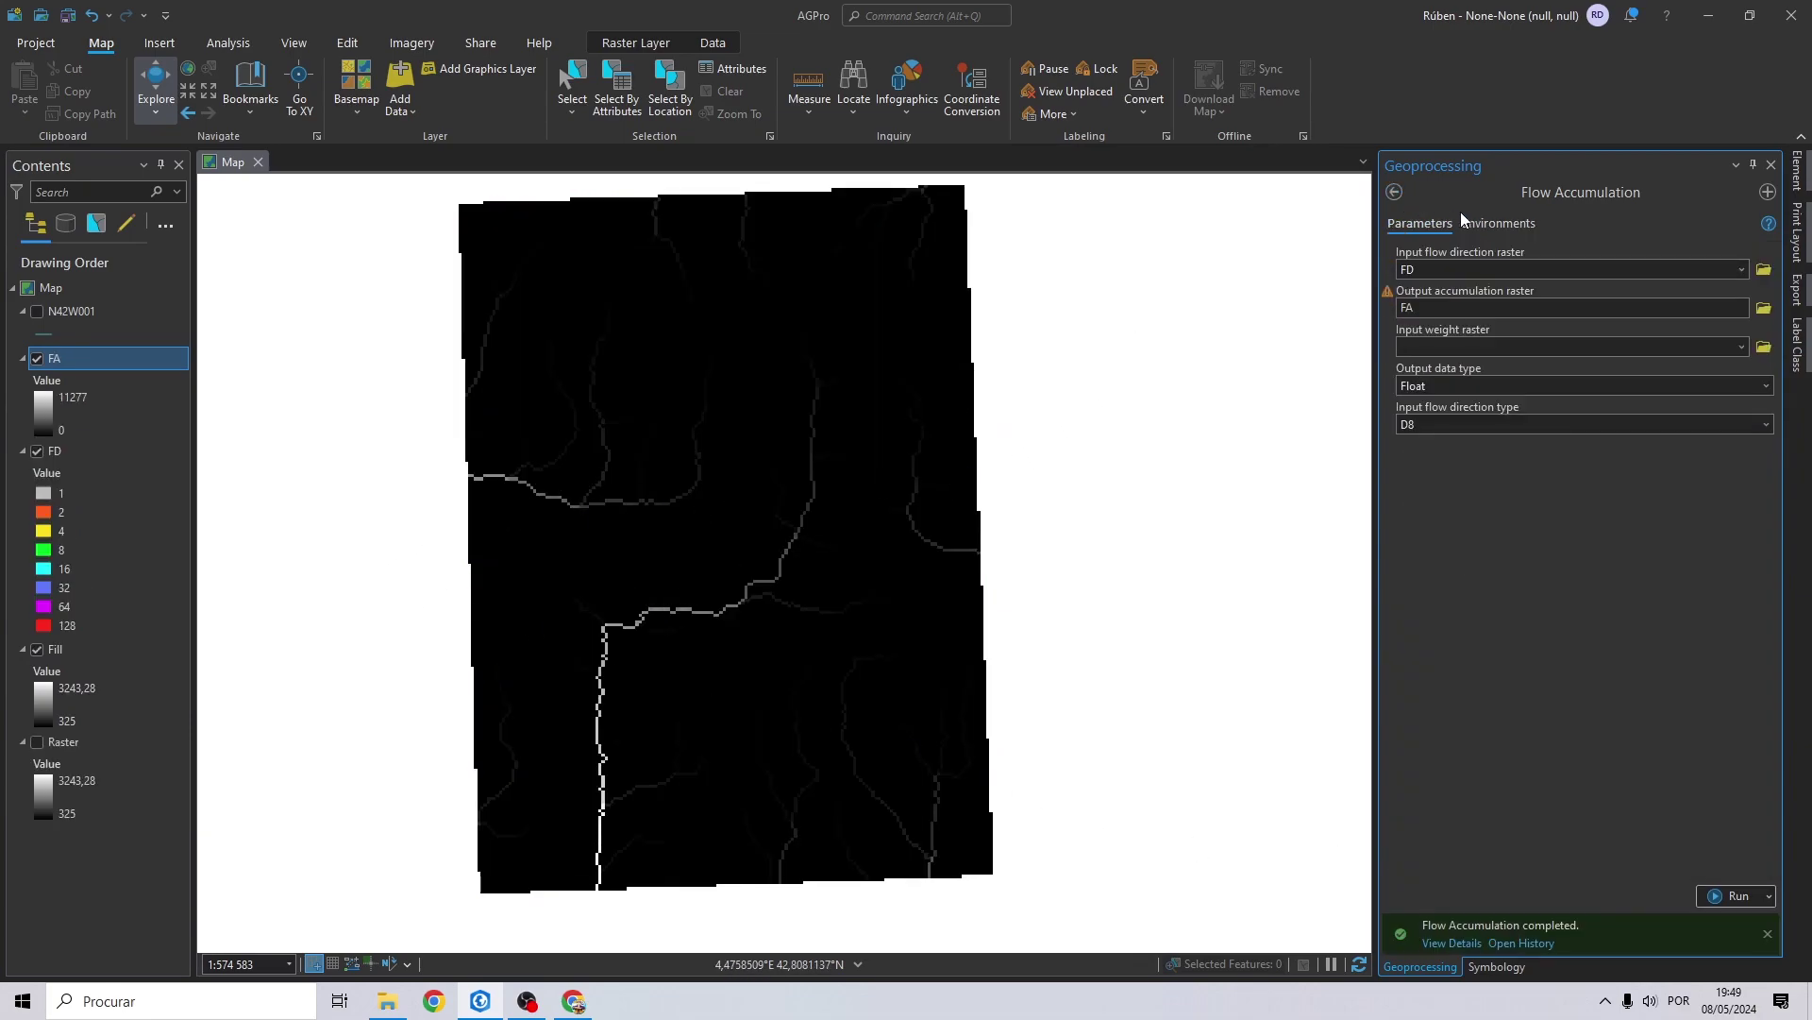
Set up Con on FA with condition VALUE greater than 250 and FA as the true raster.
click(1397, 193)
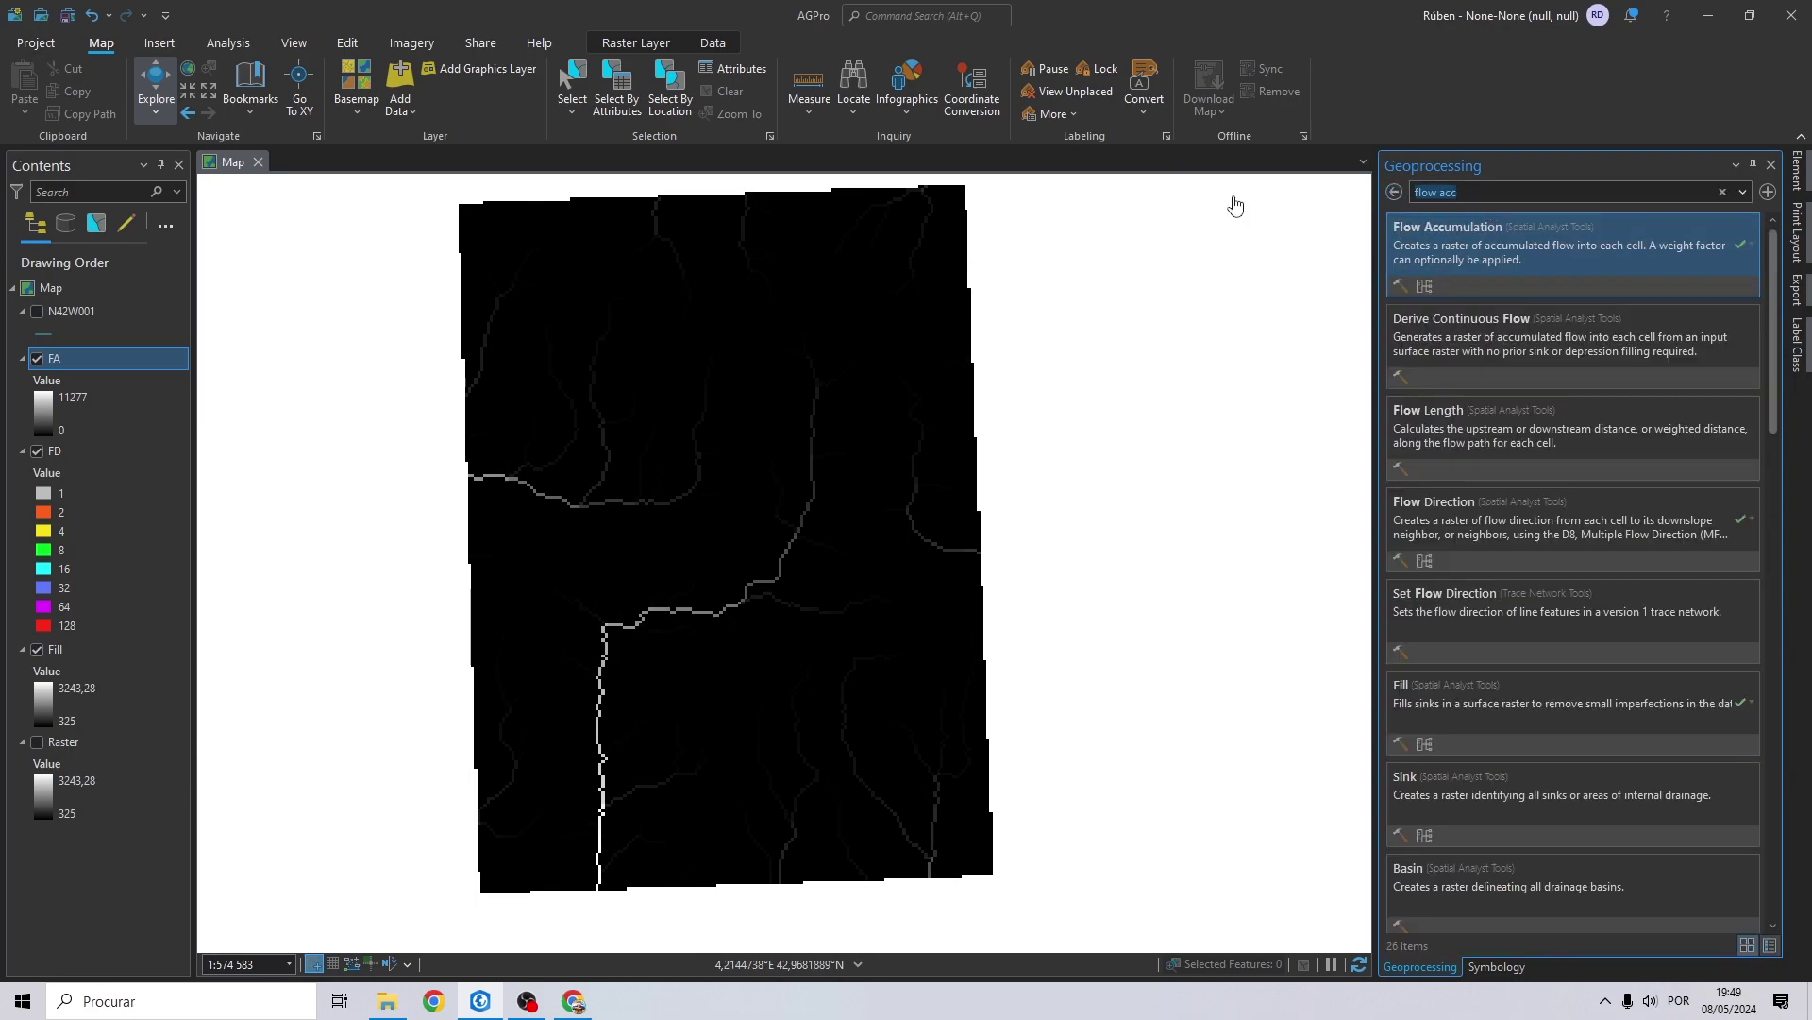
text(con)
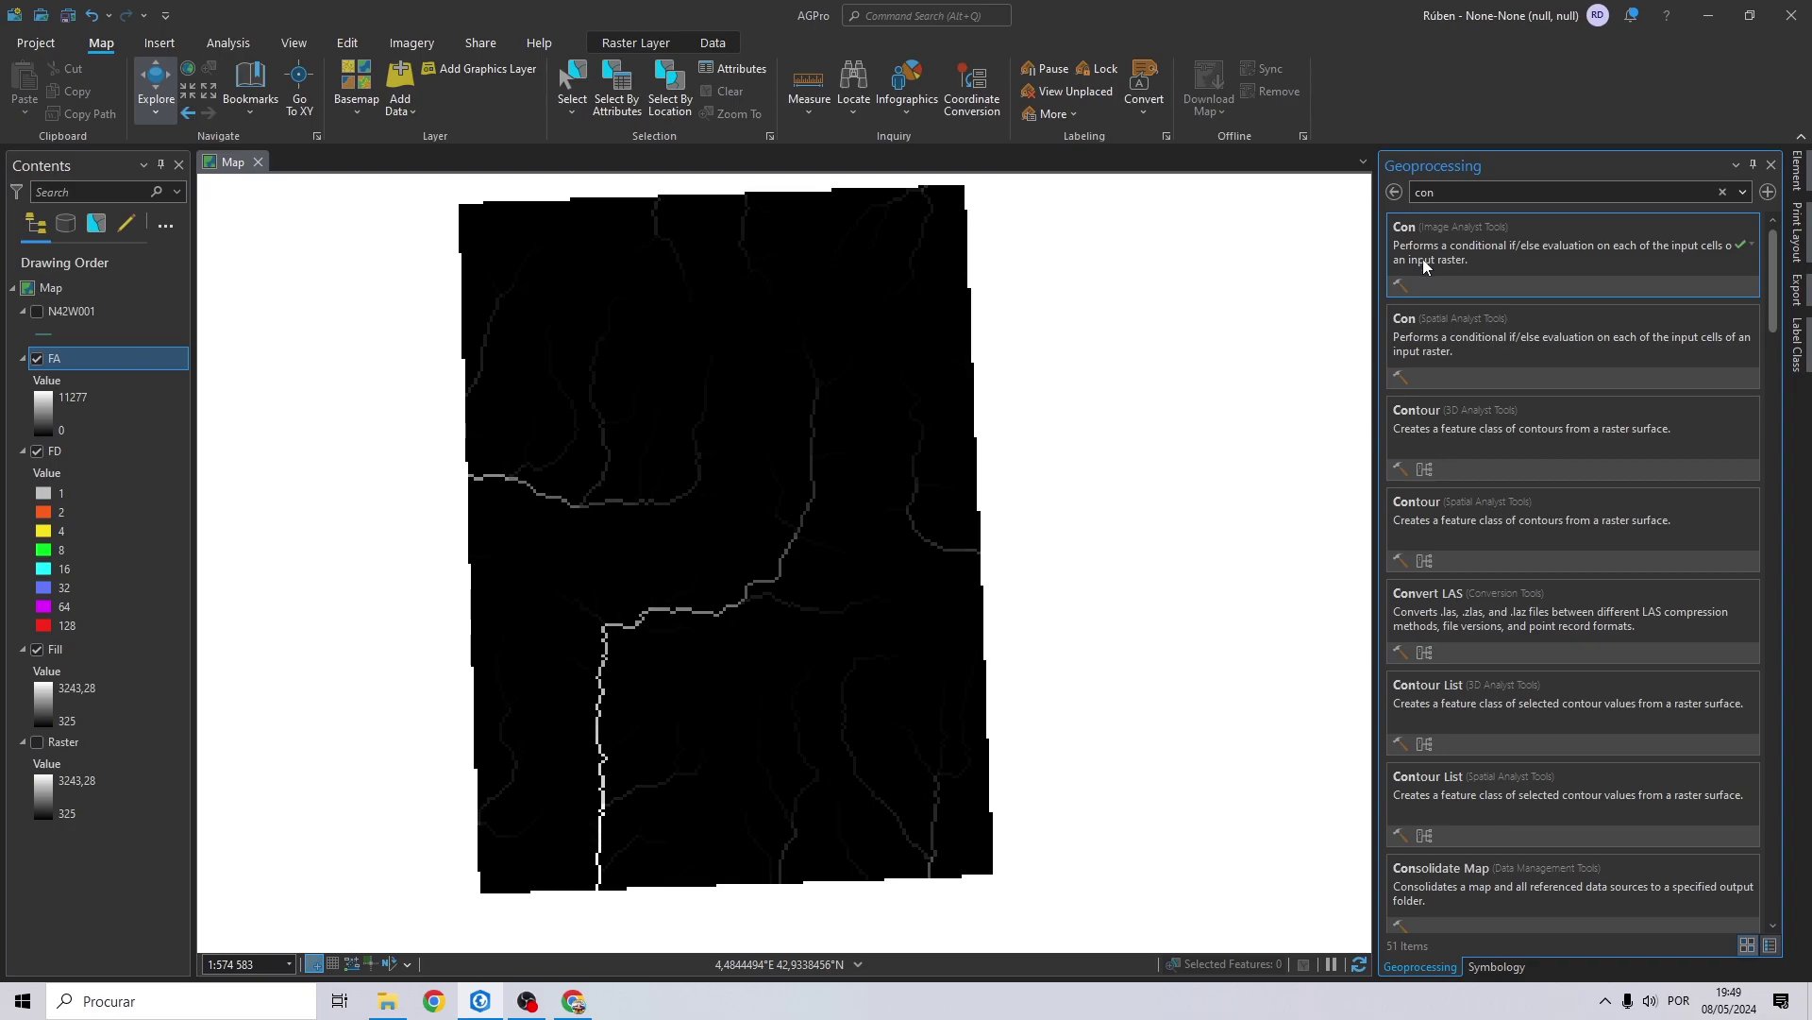
click(1511, 239)
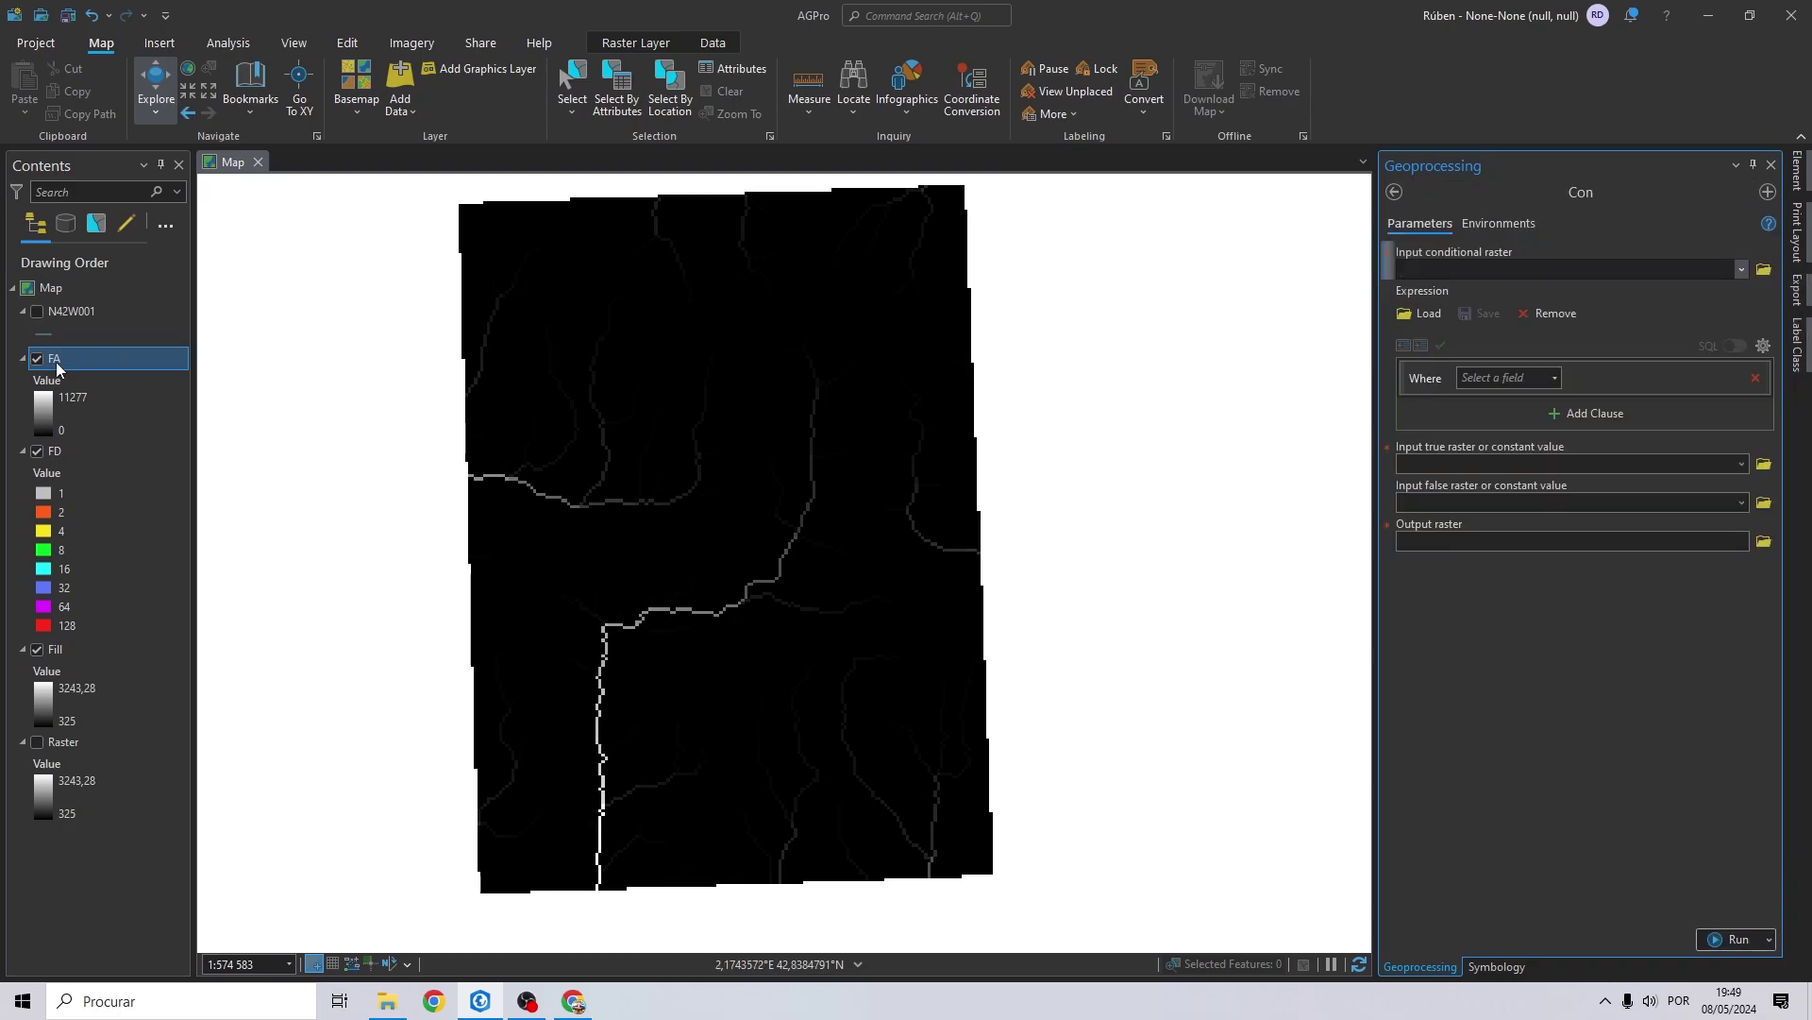
drag(57, 367, 1445, 270)
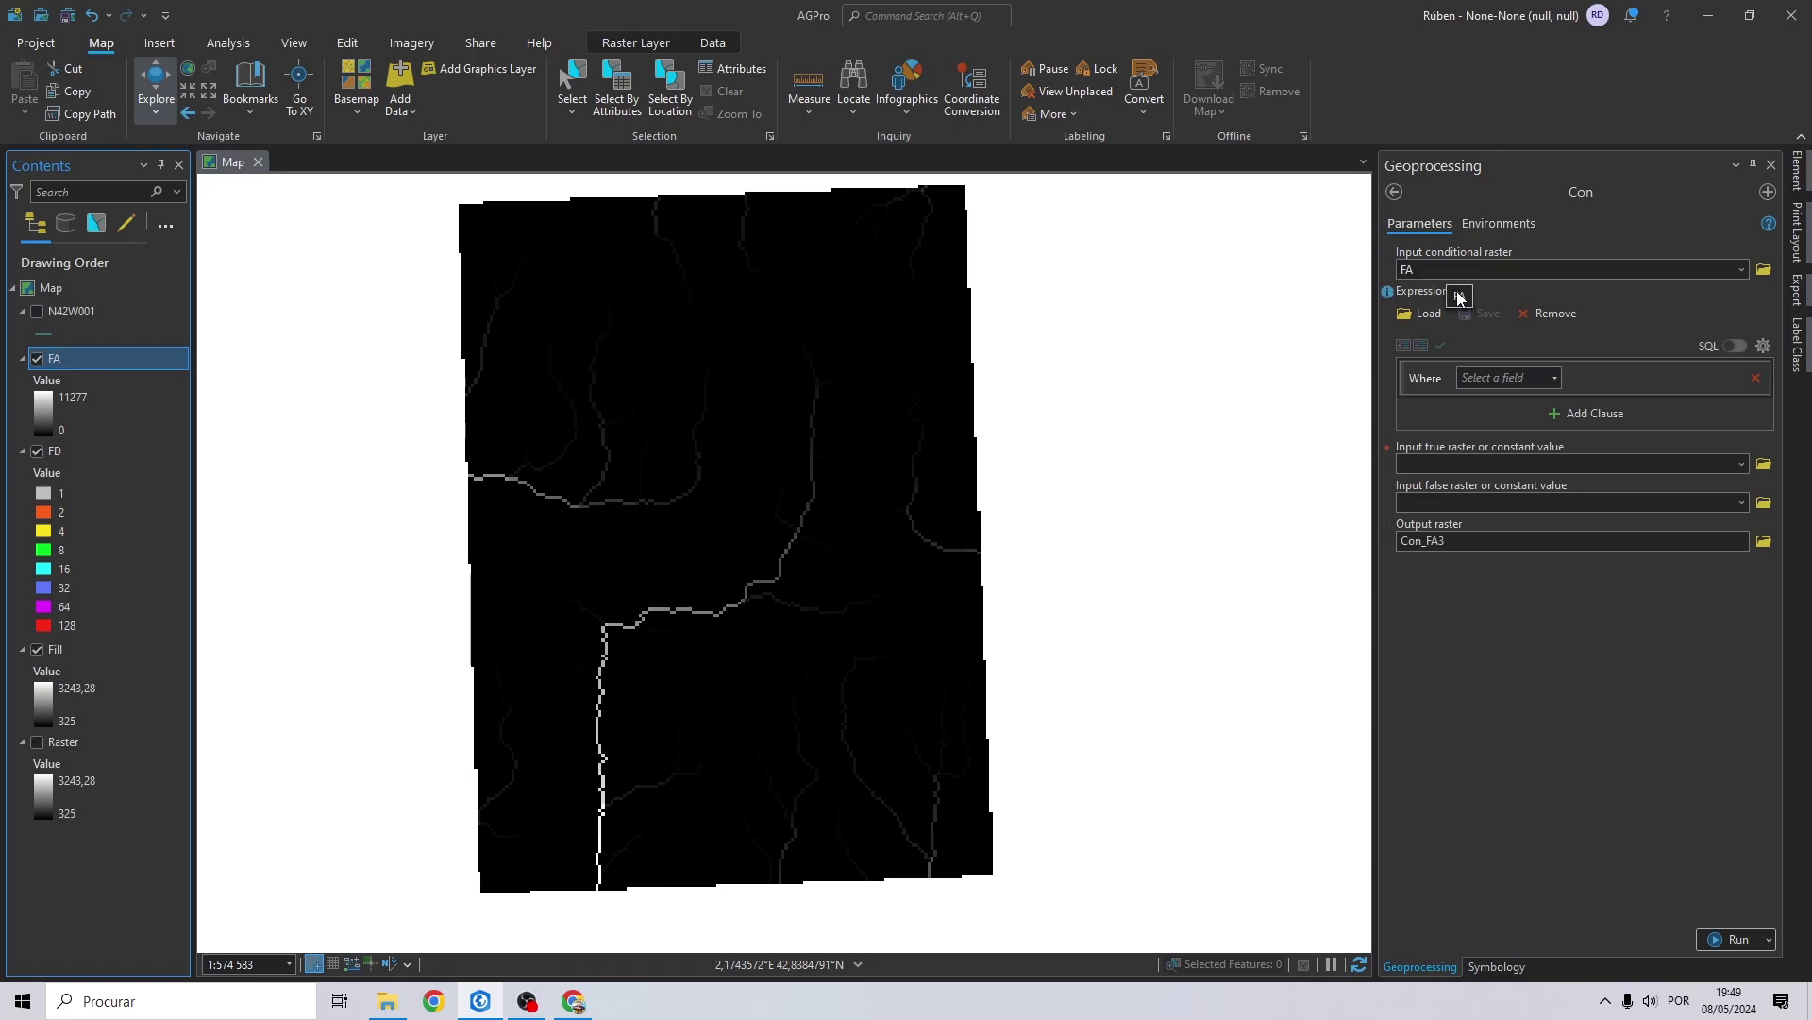
click(1556, 380)
click(1520, 397)
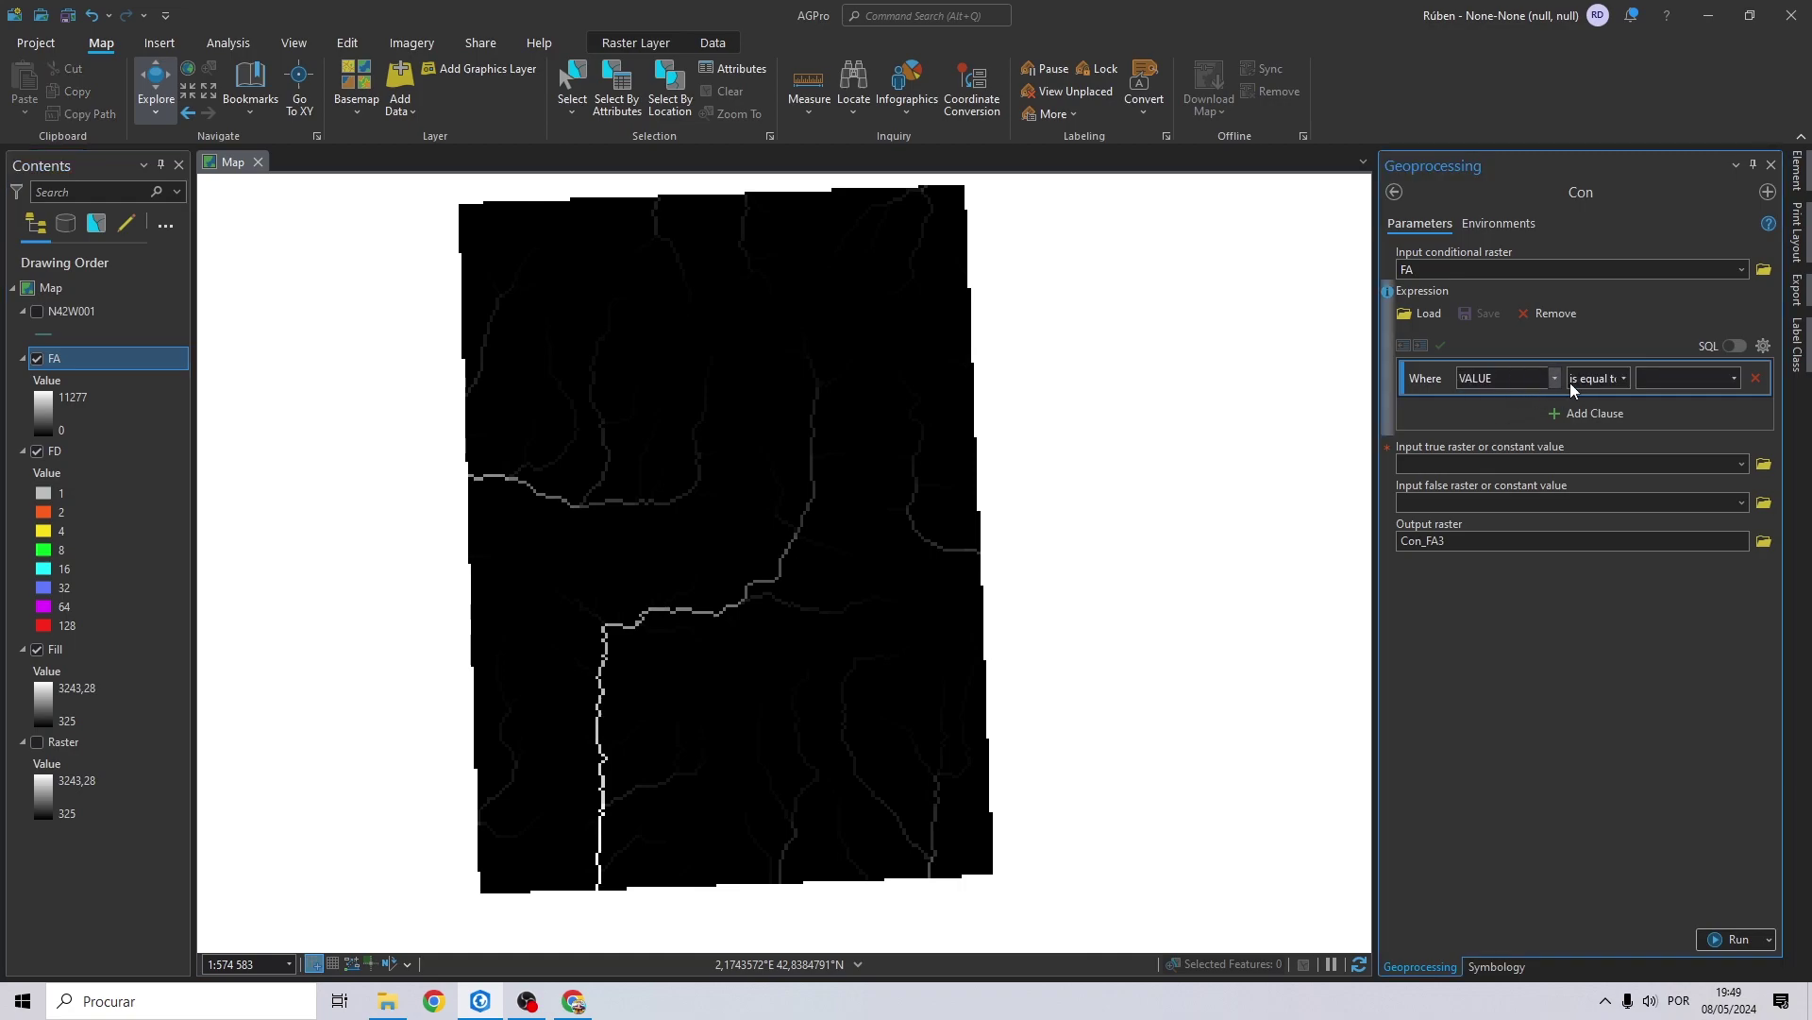
click(1619, 380)
click(1607, 436)
click(1743, 464)
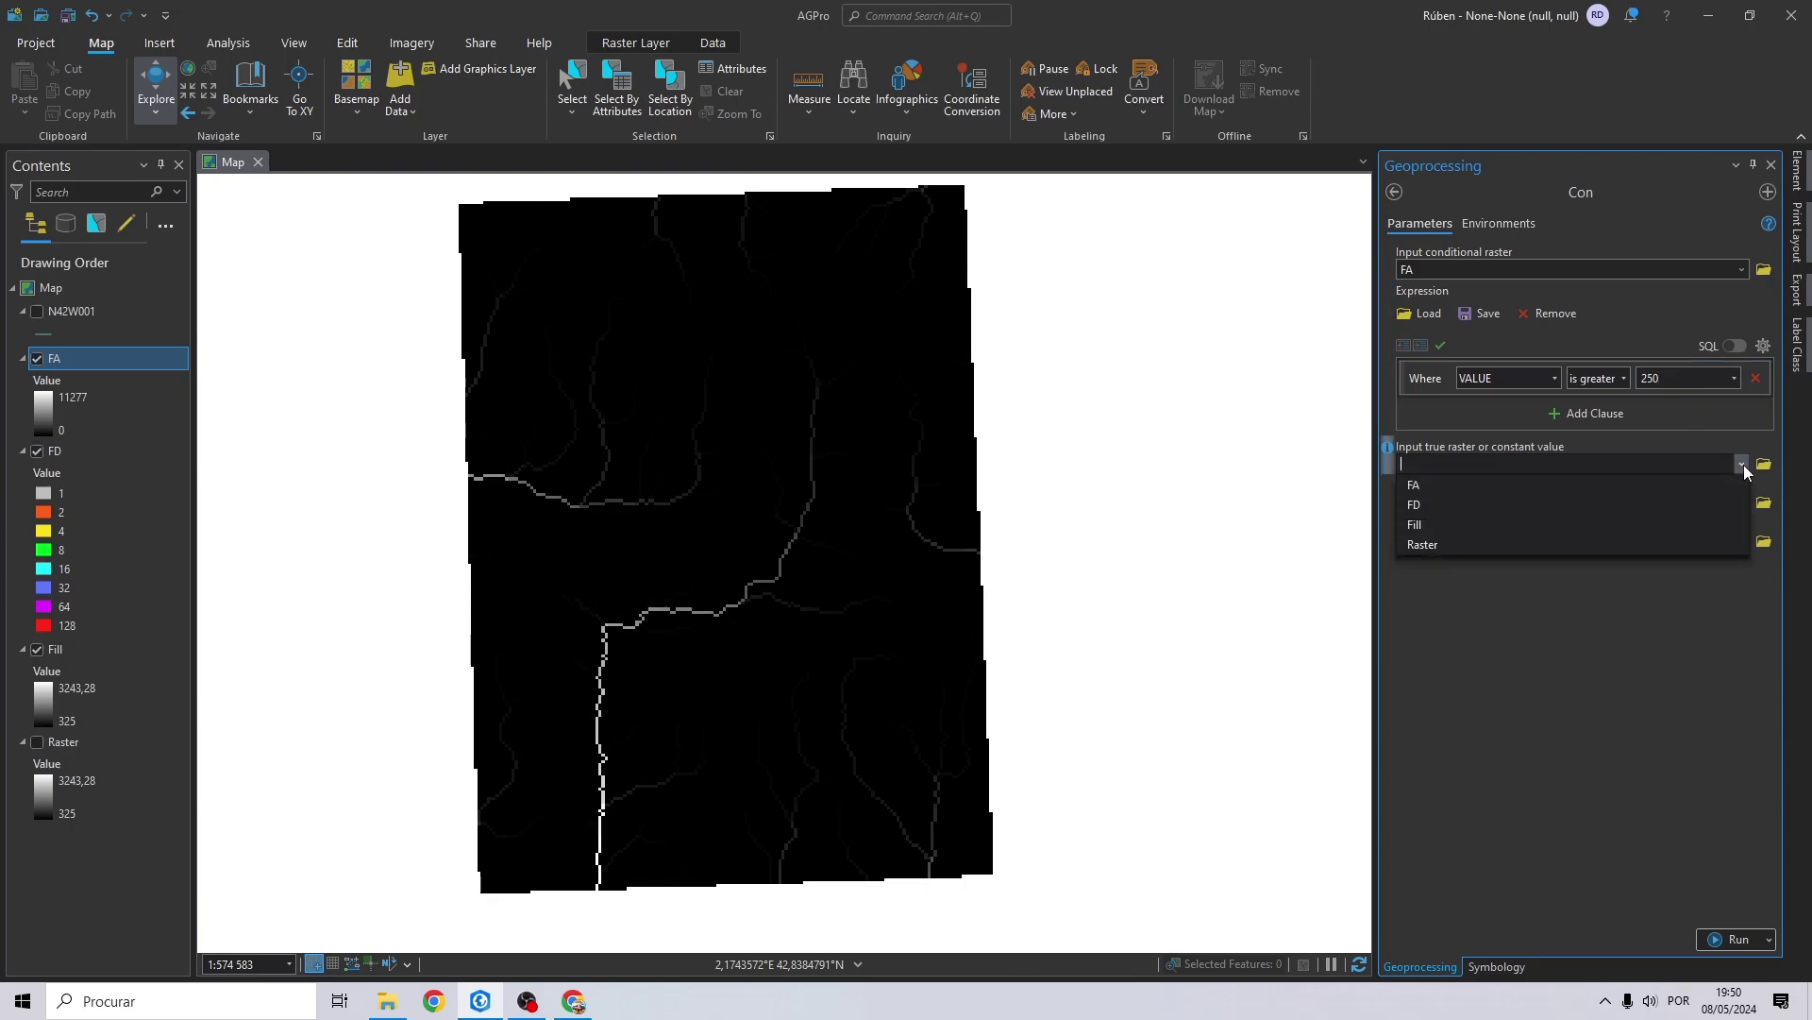
click(1420, 484)
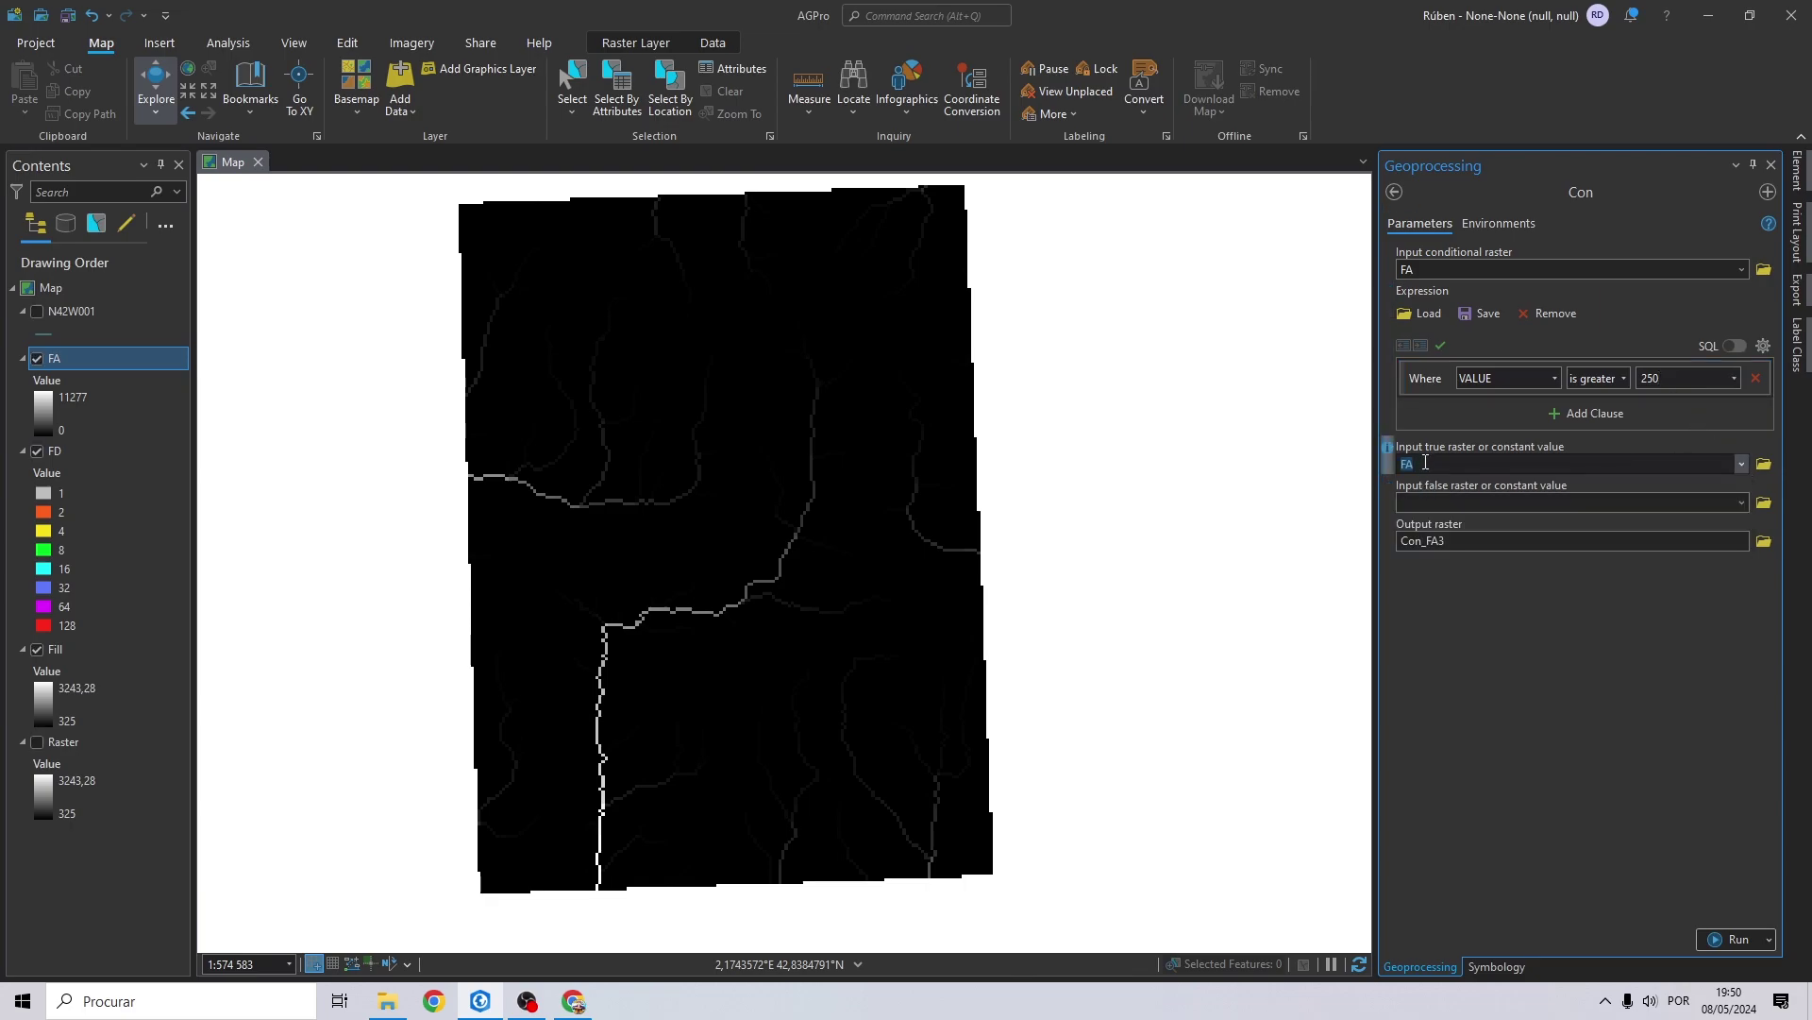
Set Con environments to the current map's coordinate system and the N42W001 extent.
click(1501, 223)
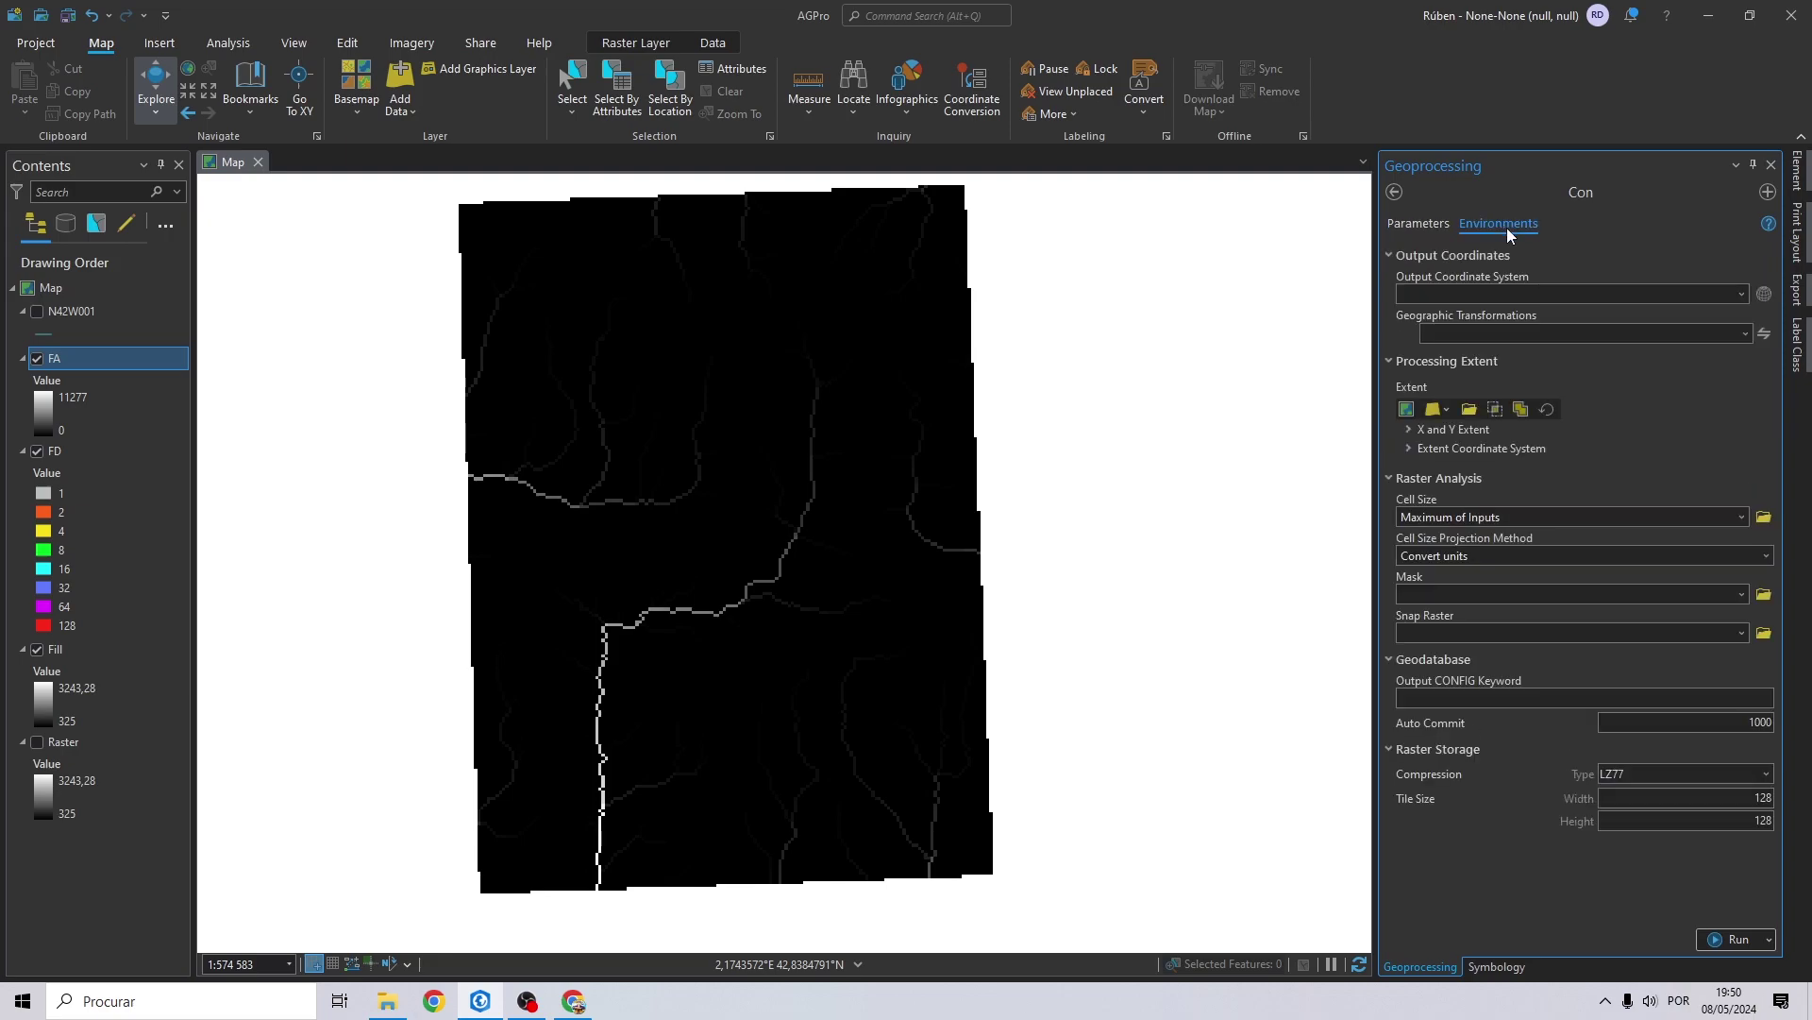
click(1741, 295)
click(1624, 311)
click(1446, 414)
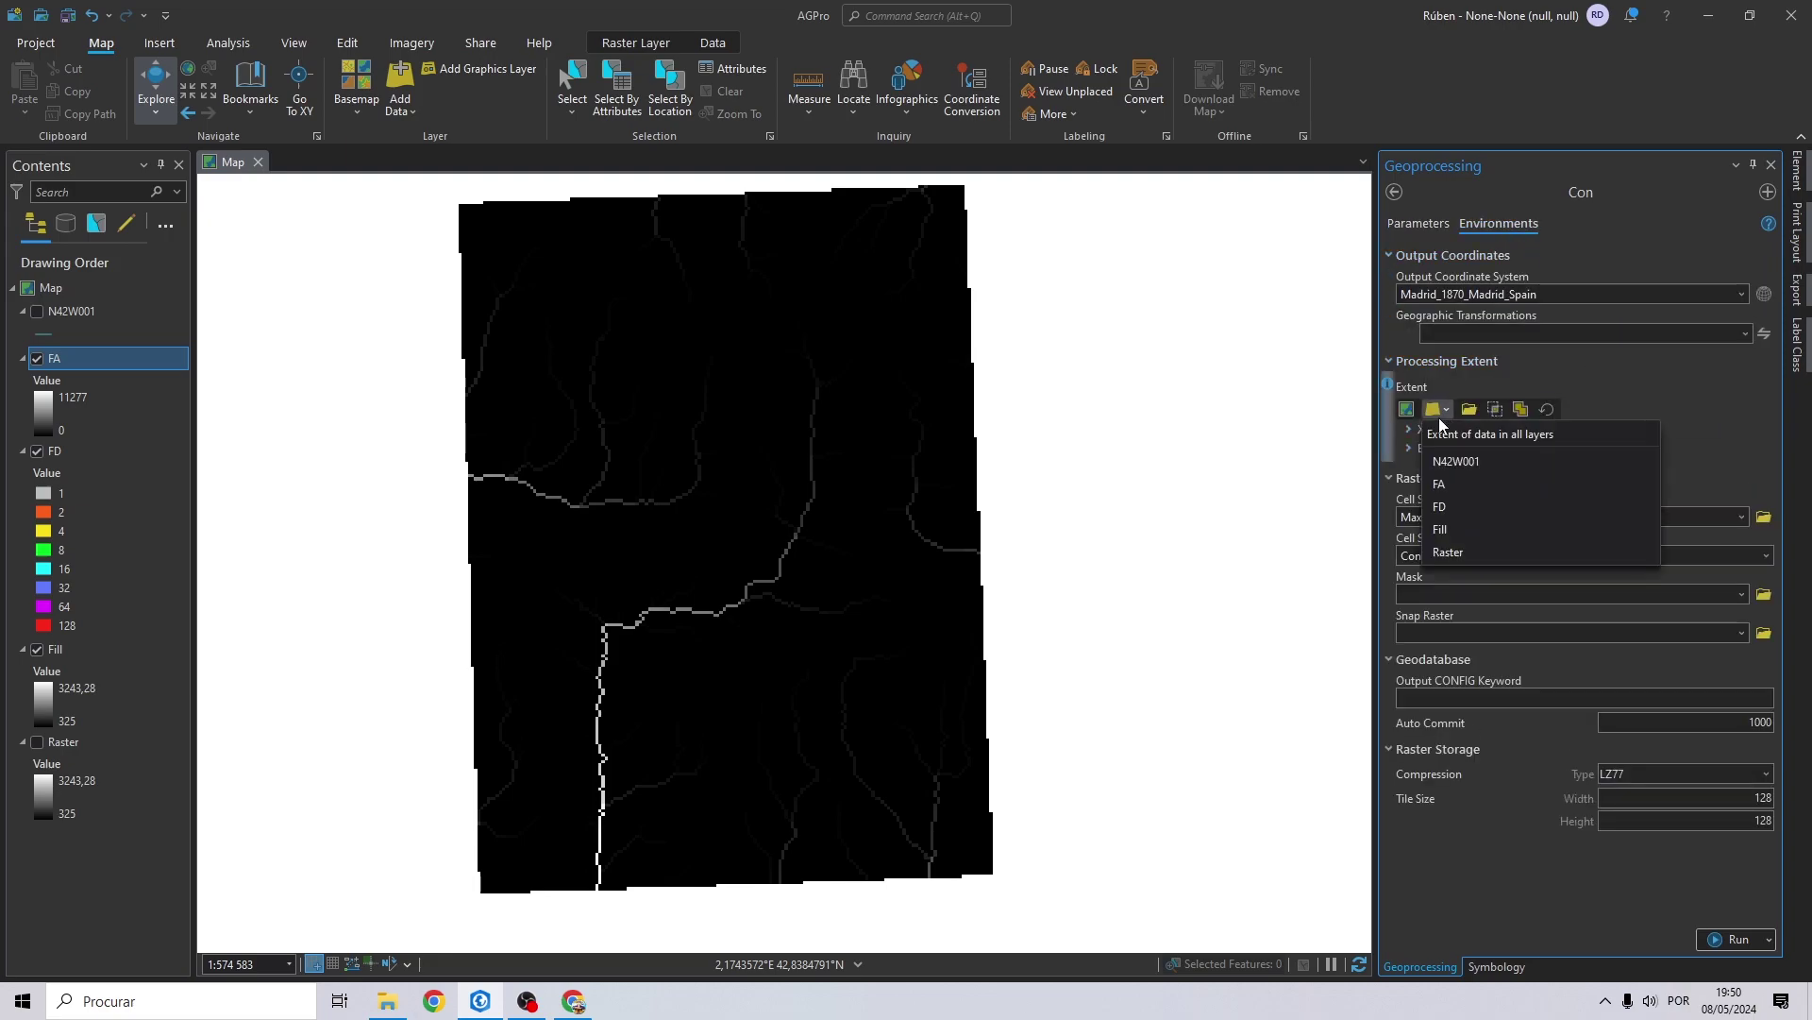
click(1456, 462)
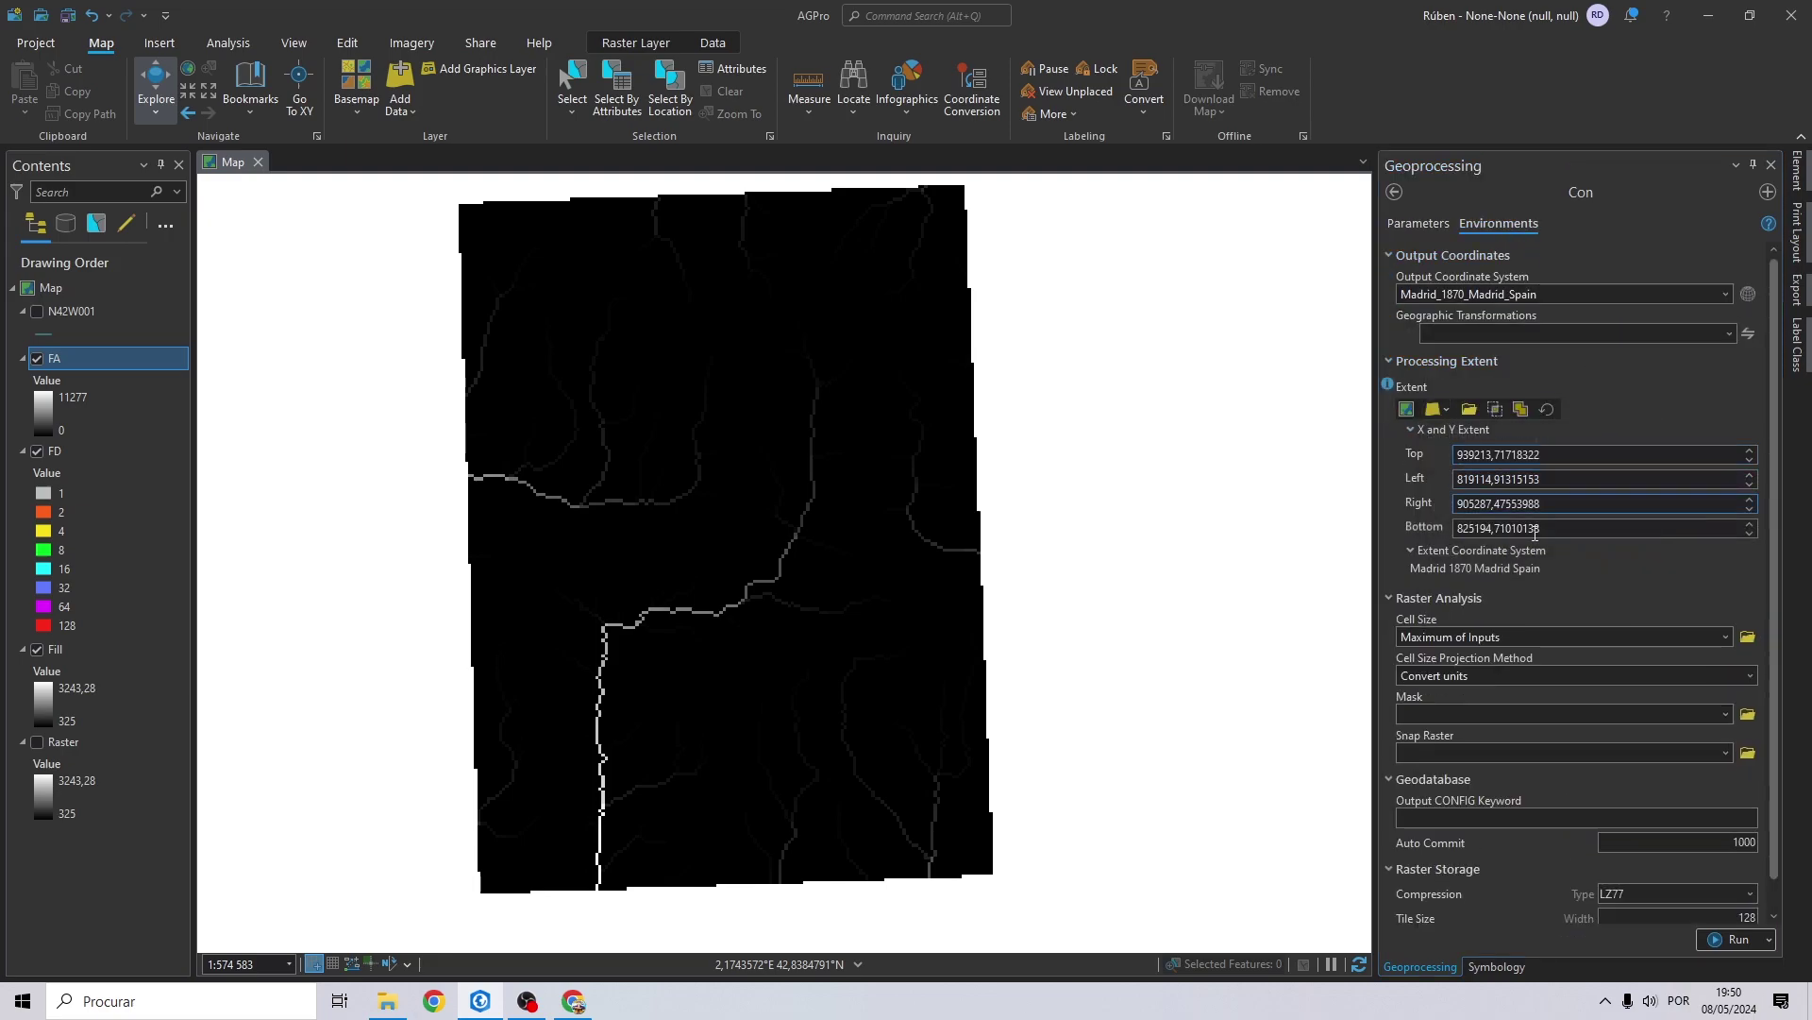
Use Raster as mask and snap raster, then hide the FA layer.
click(1727, 719)
click(1430, 818)
click(1727, 752)
click(1424, 832)
click(1419, 224)
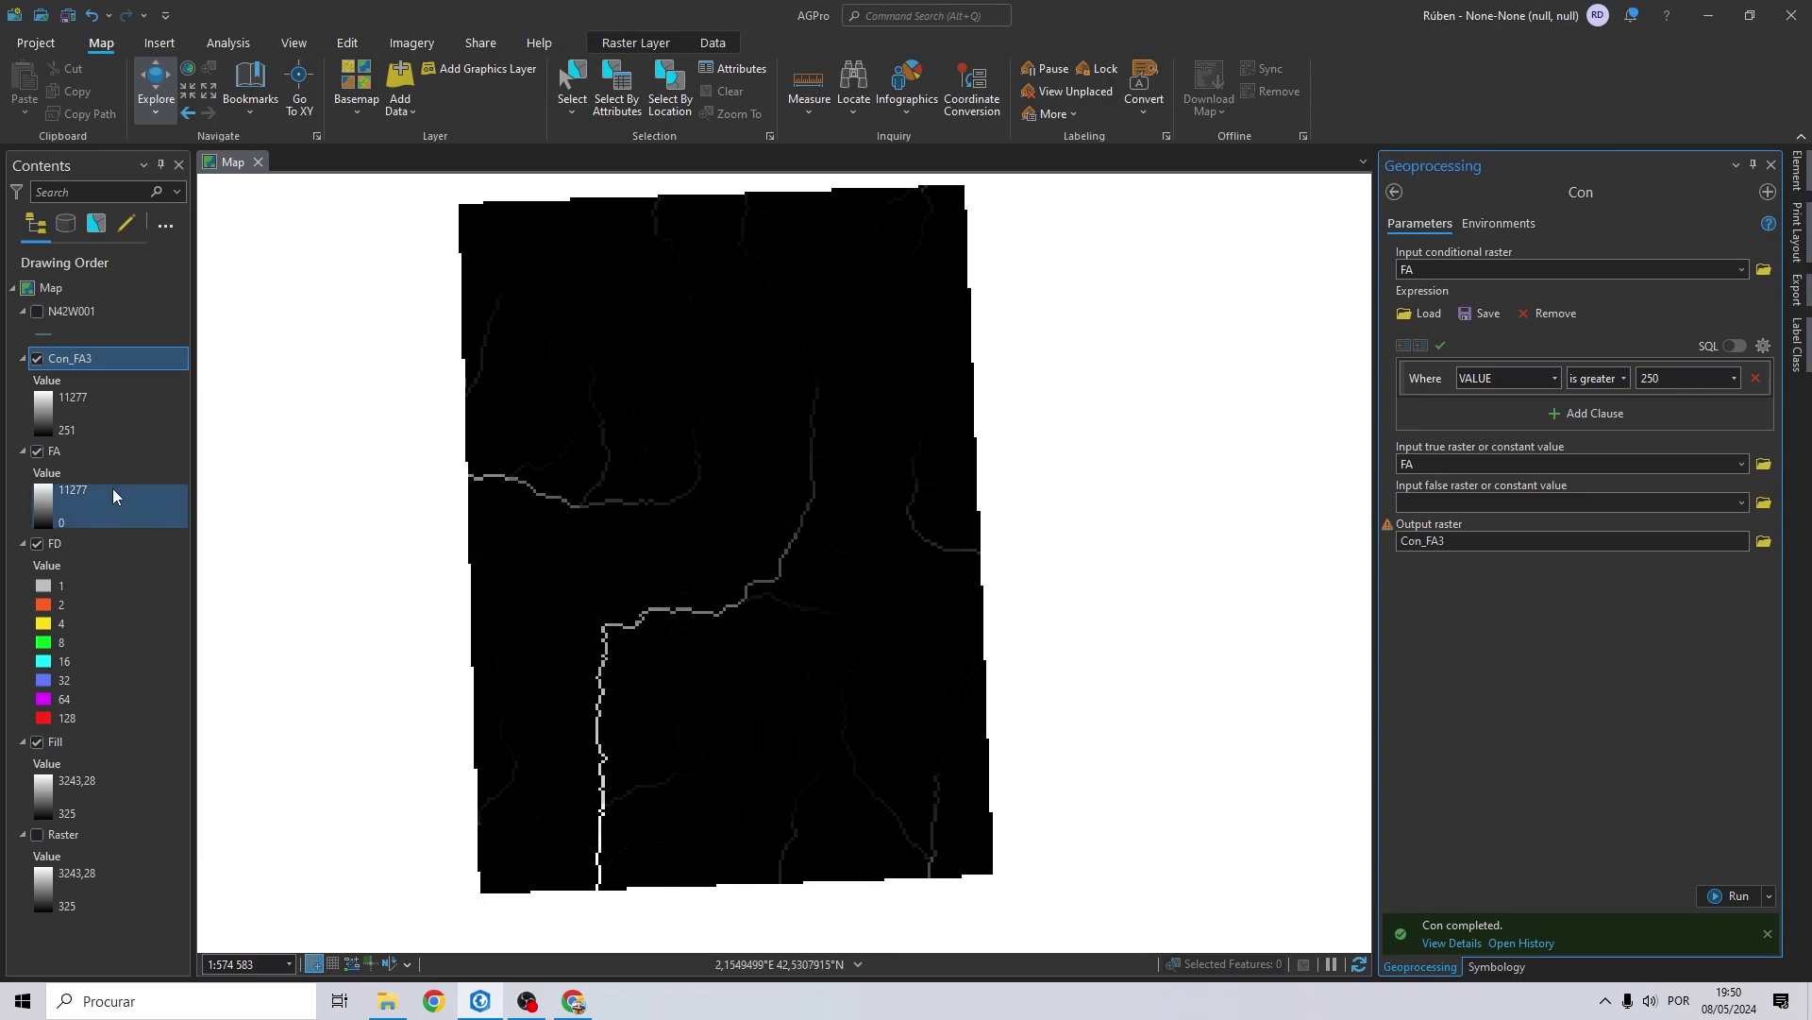
click(37, 452)
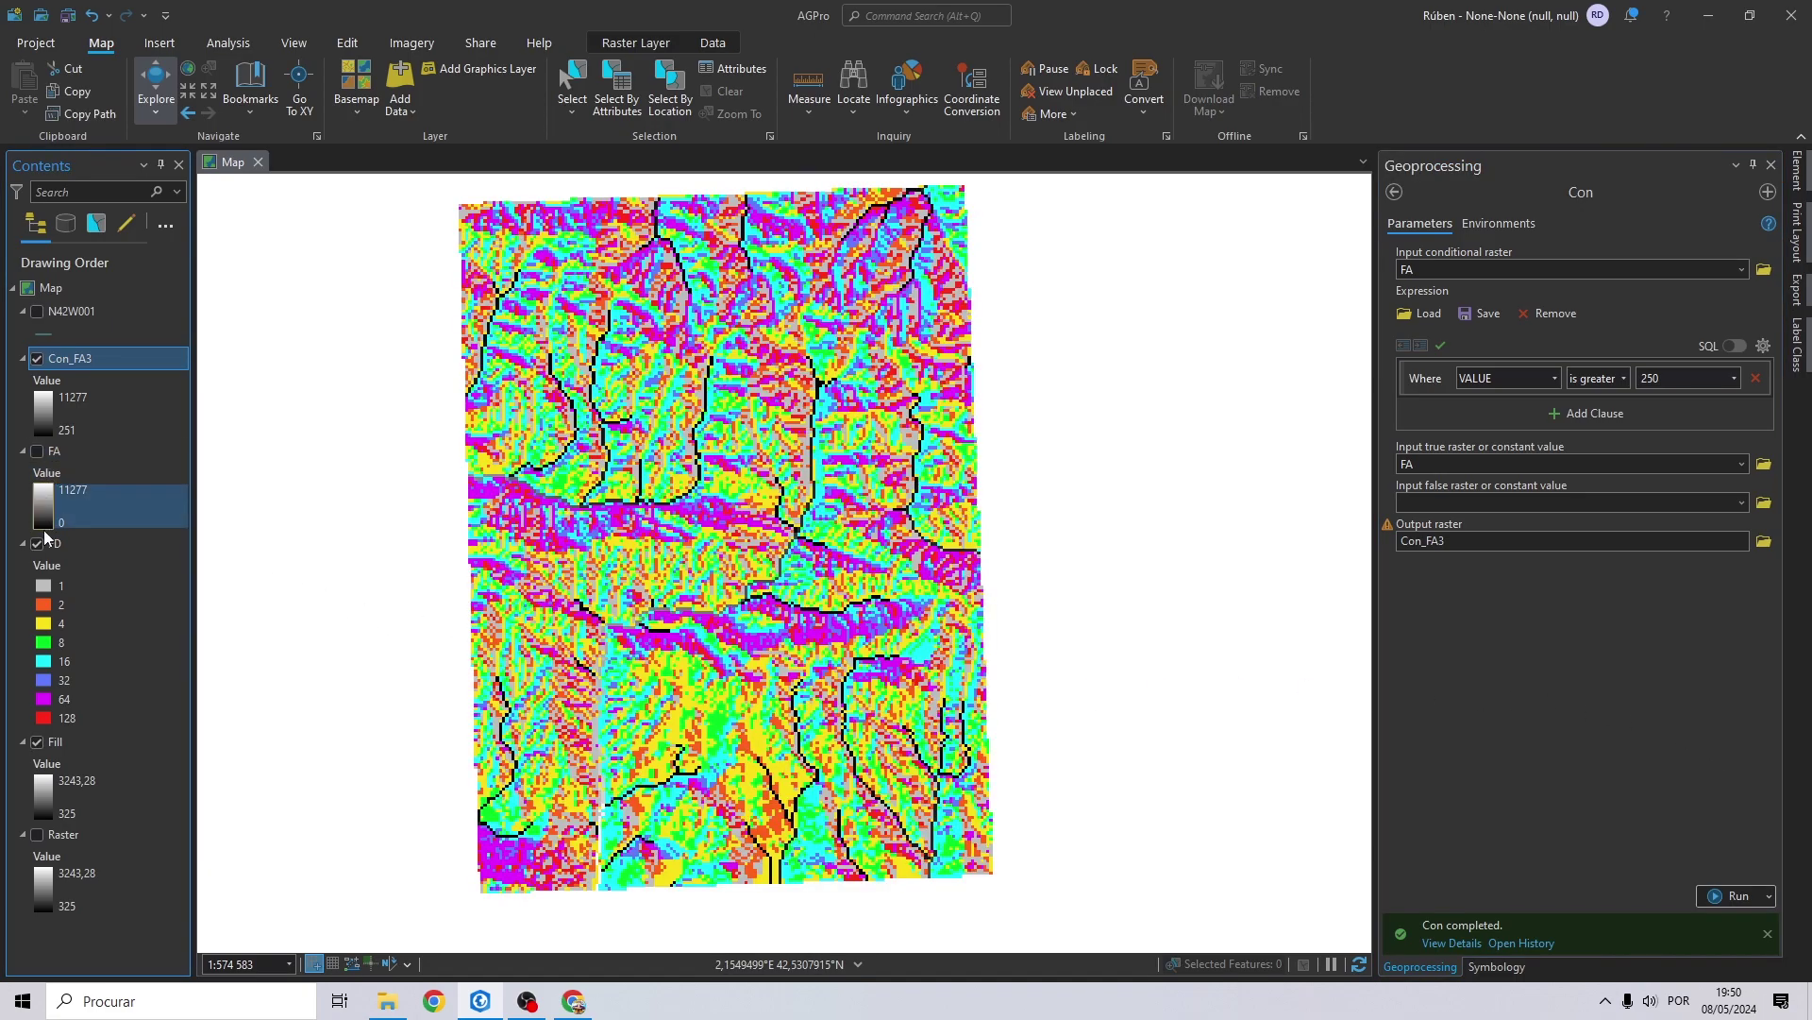
Hide the FD and Fill layers so only the Con_FA3 stream lines remain visible.
click(37, 545)
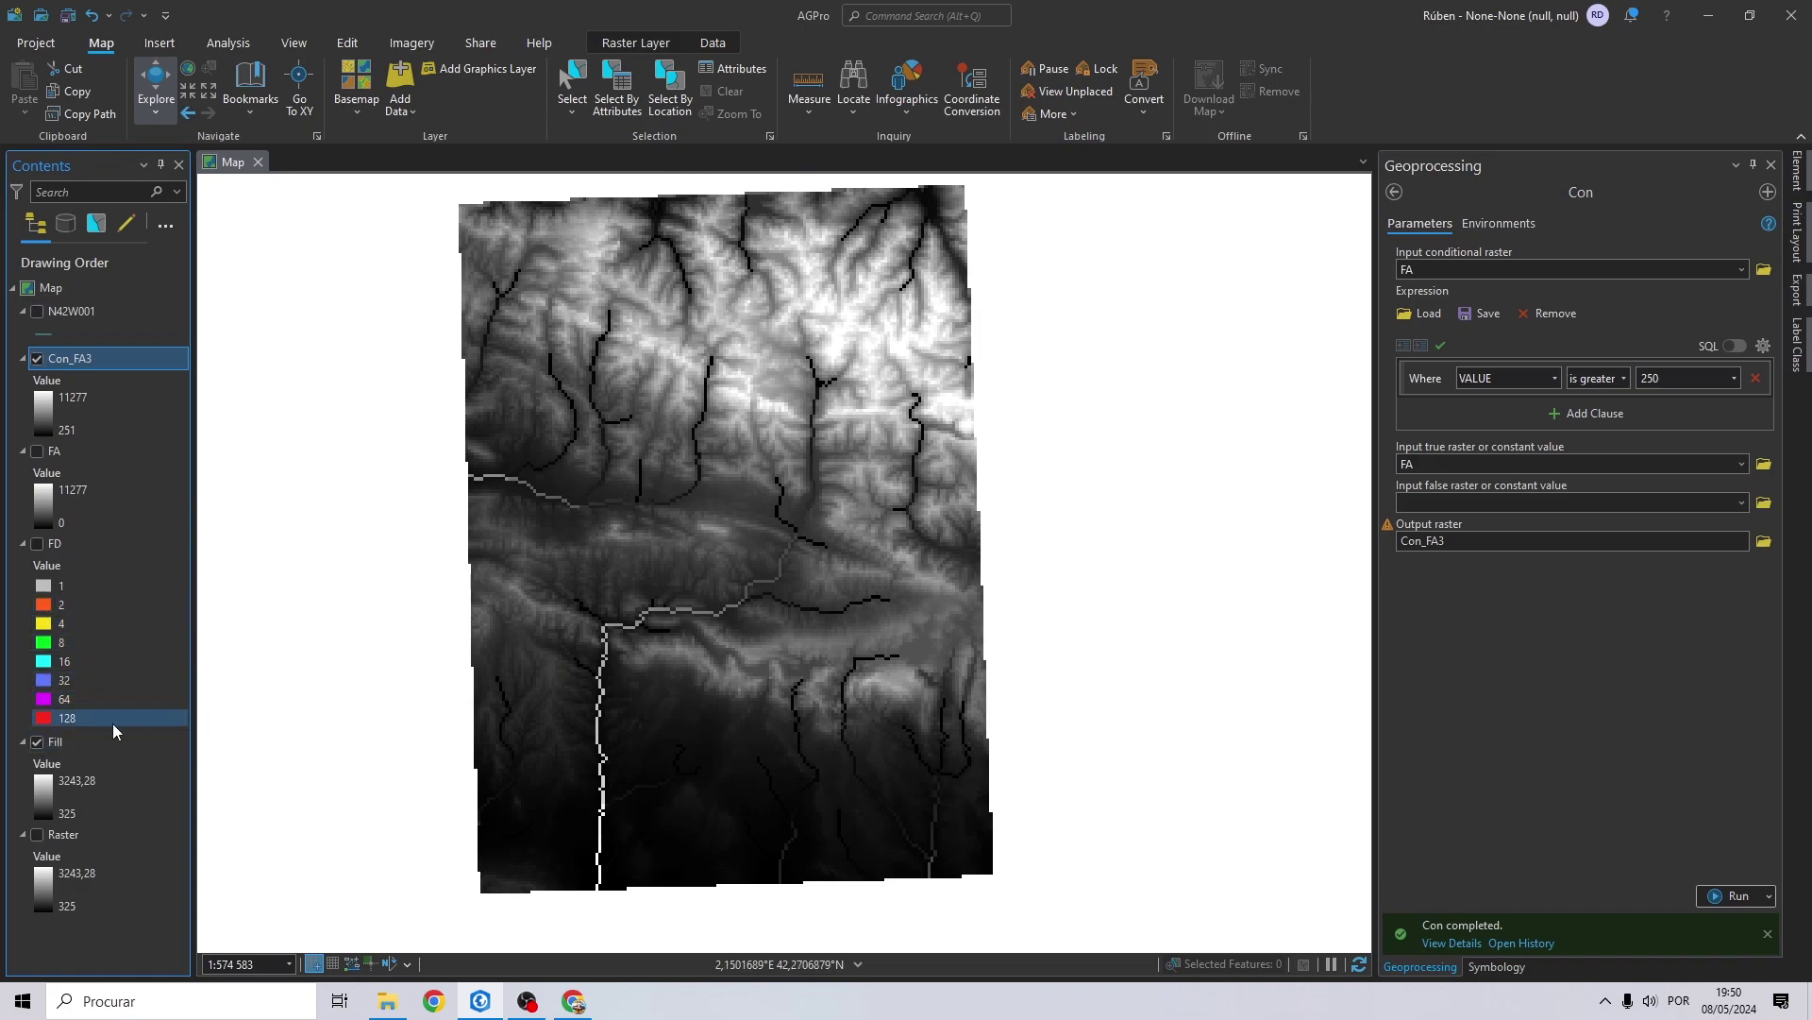
click(37, 742)
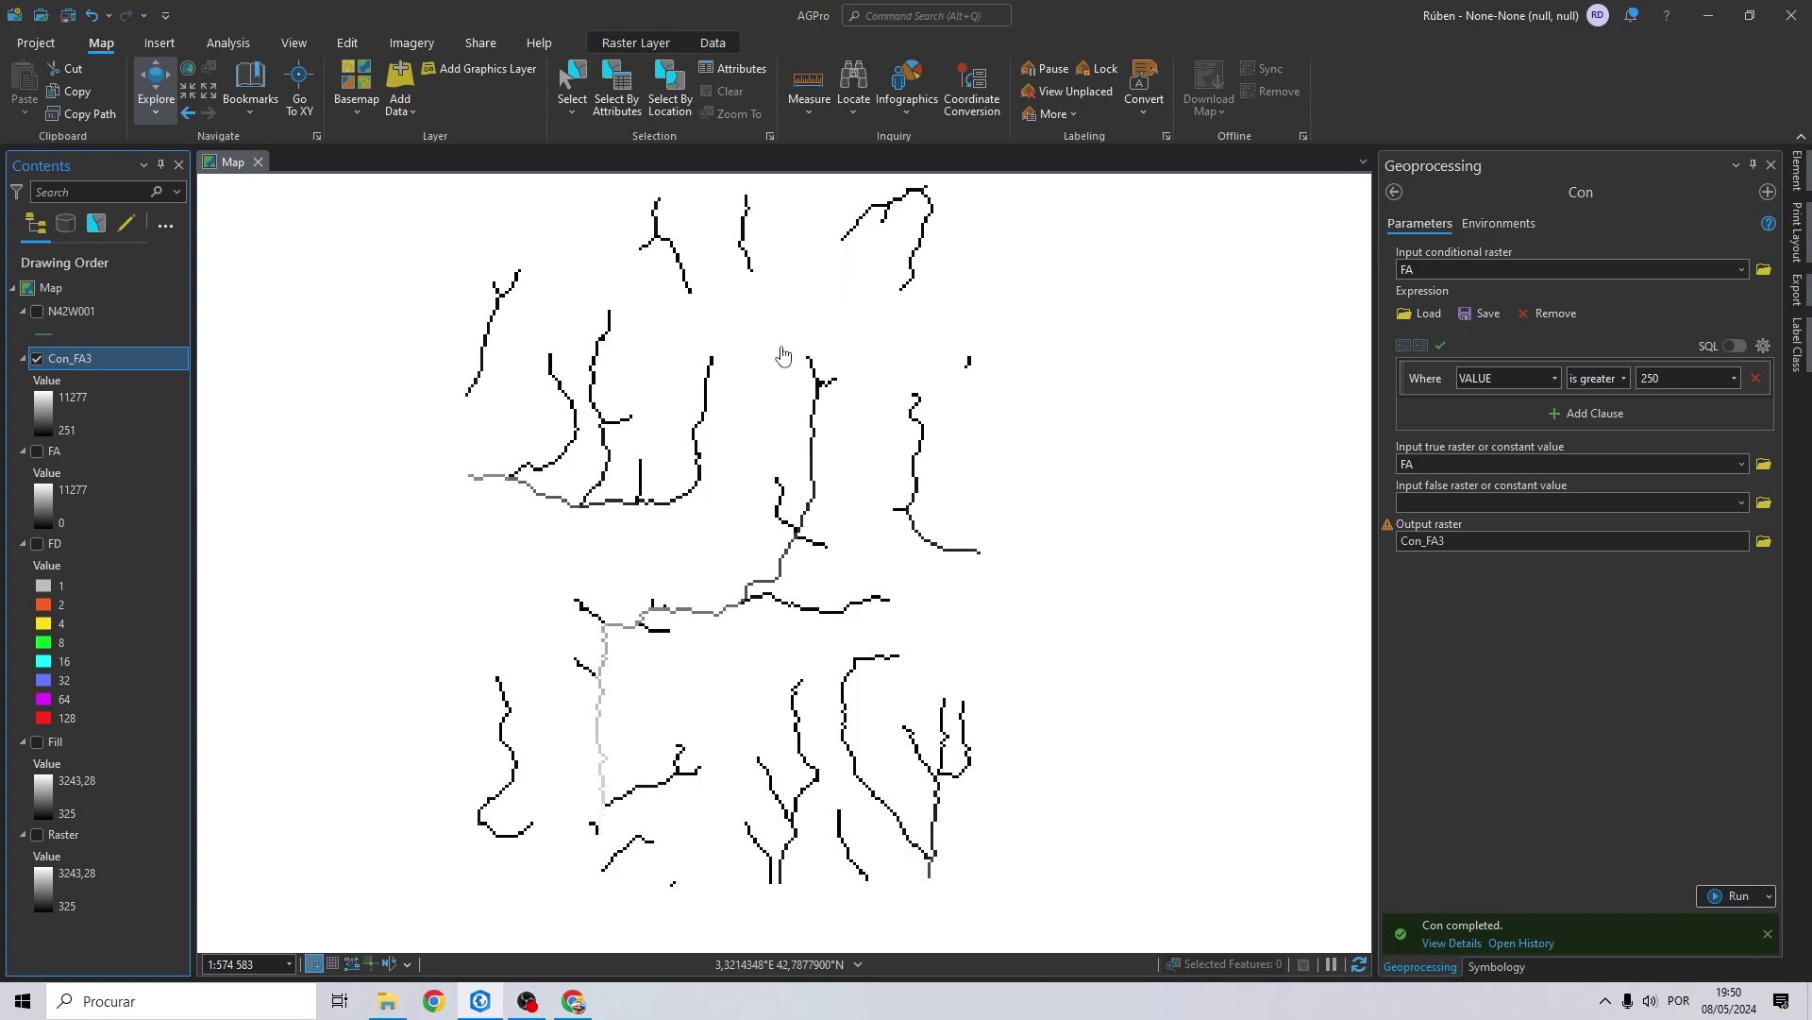
mouse_move(920, 418)
mouse_down()
mouse_move(924, 498)
mouse_move(925, 435)
mouse_up()
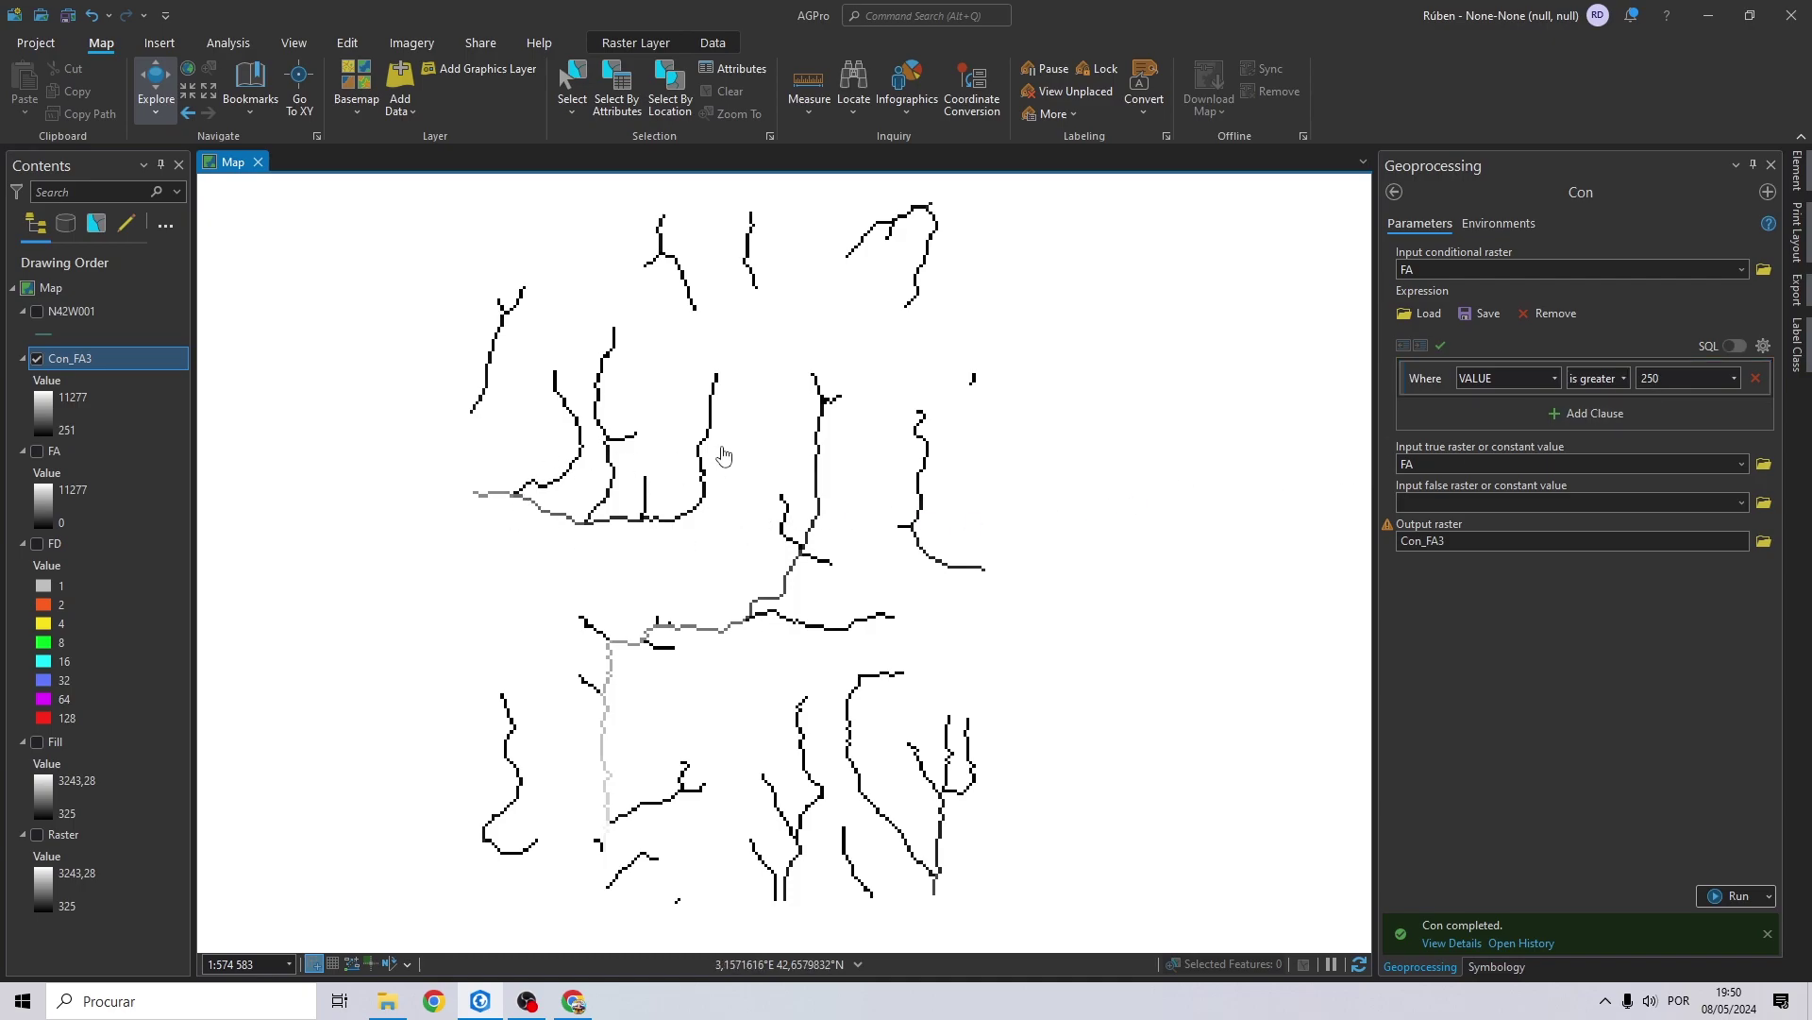
click(1396, 192)
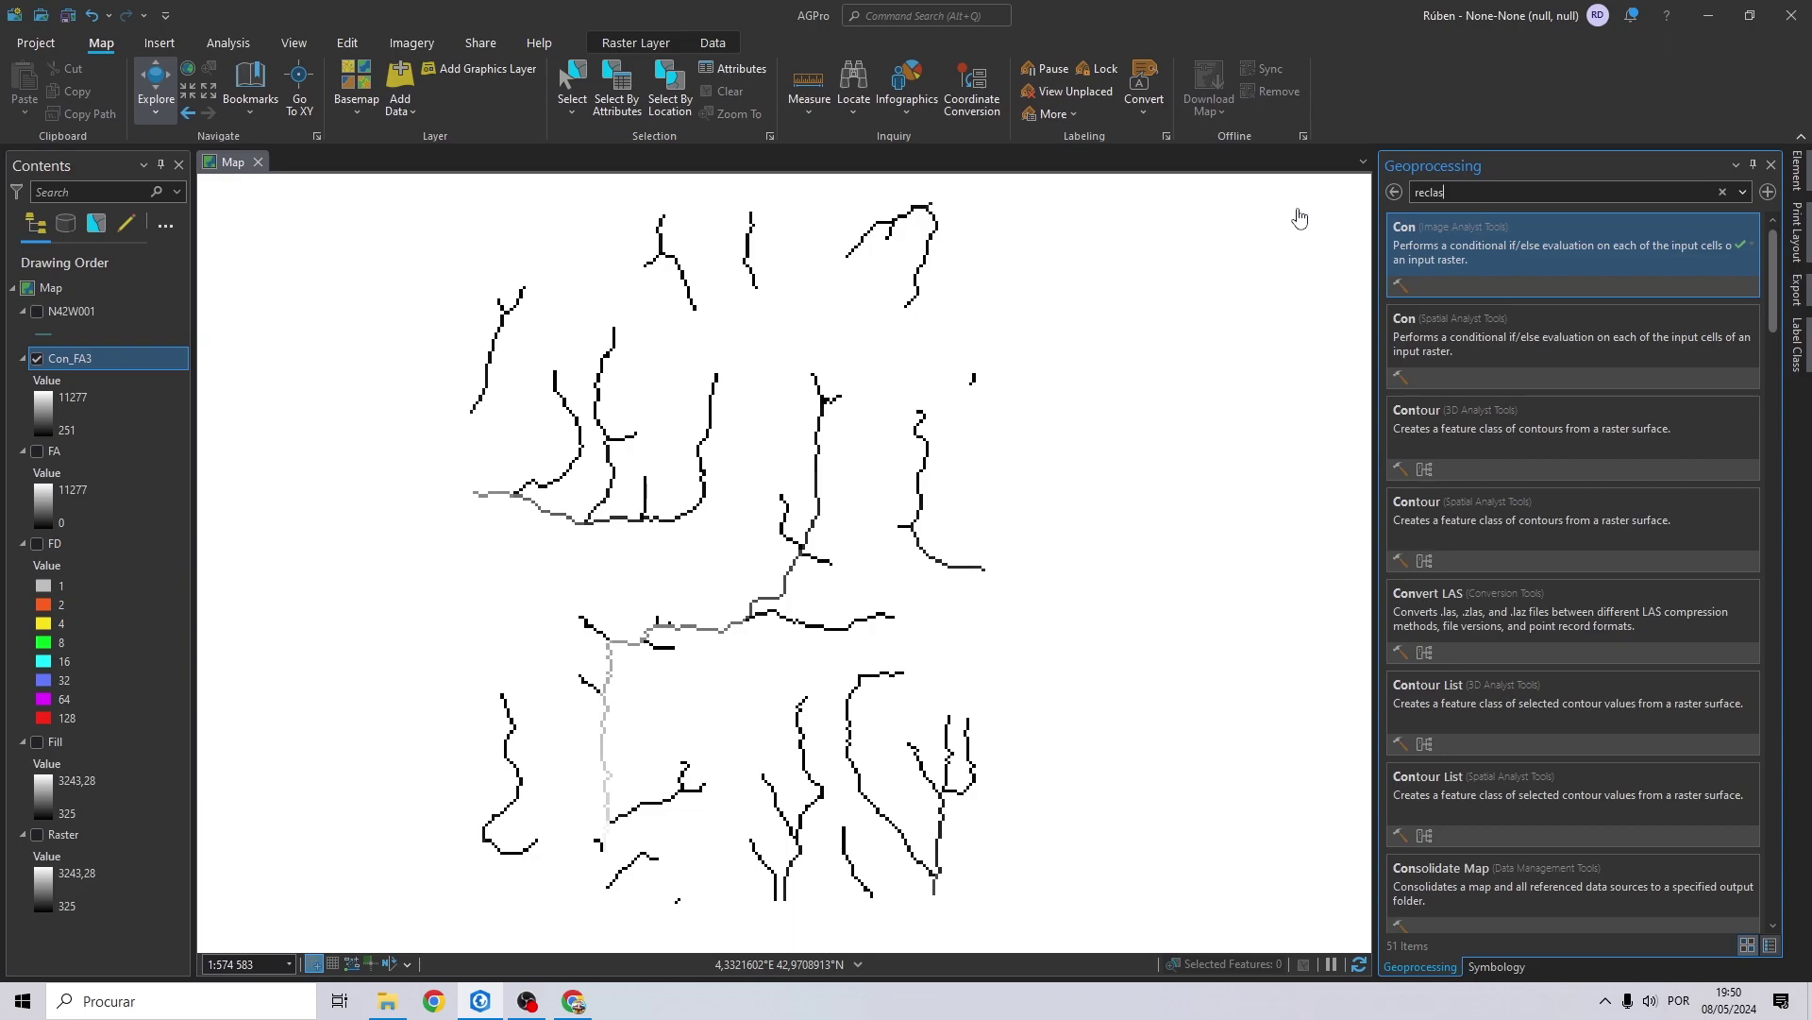
Open Reclassify with Con_FA3 as input and classify it into a single class.
click(1442, 252)
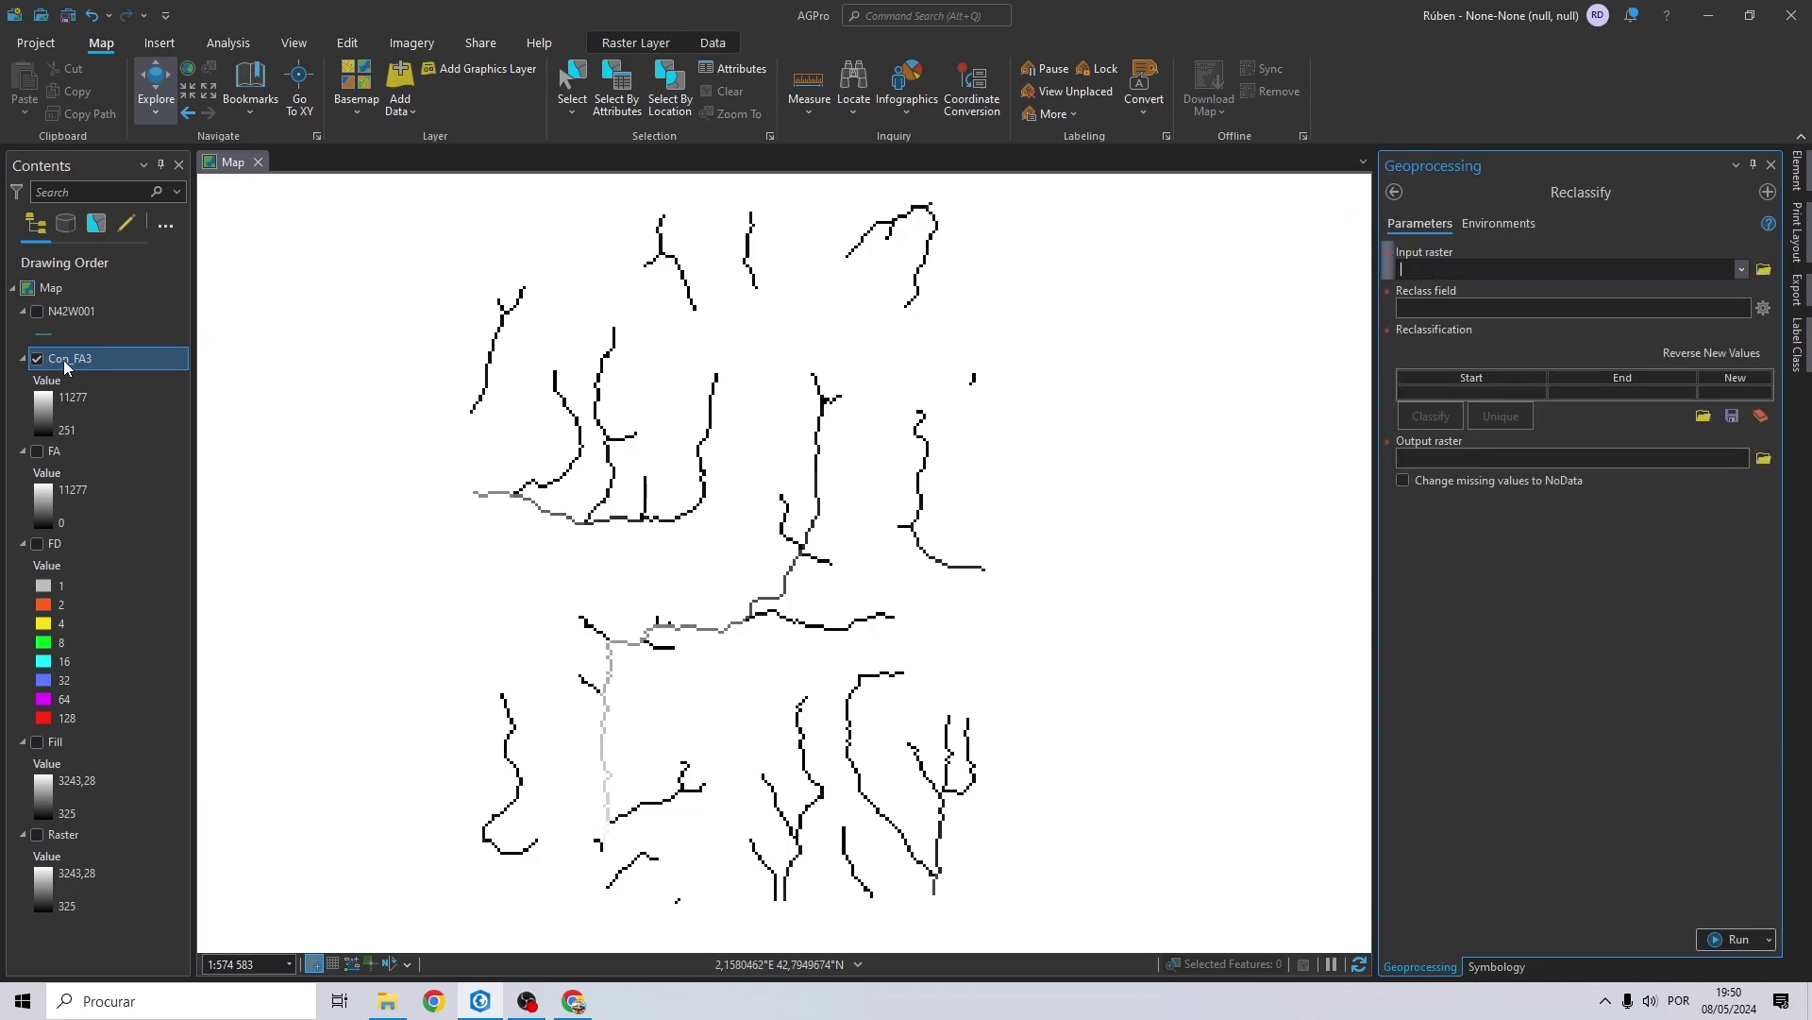
drag(61, 360, 1246, 293)
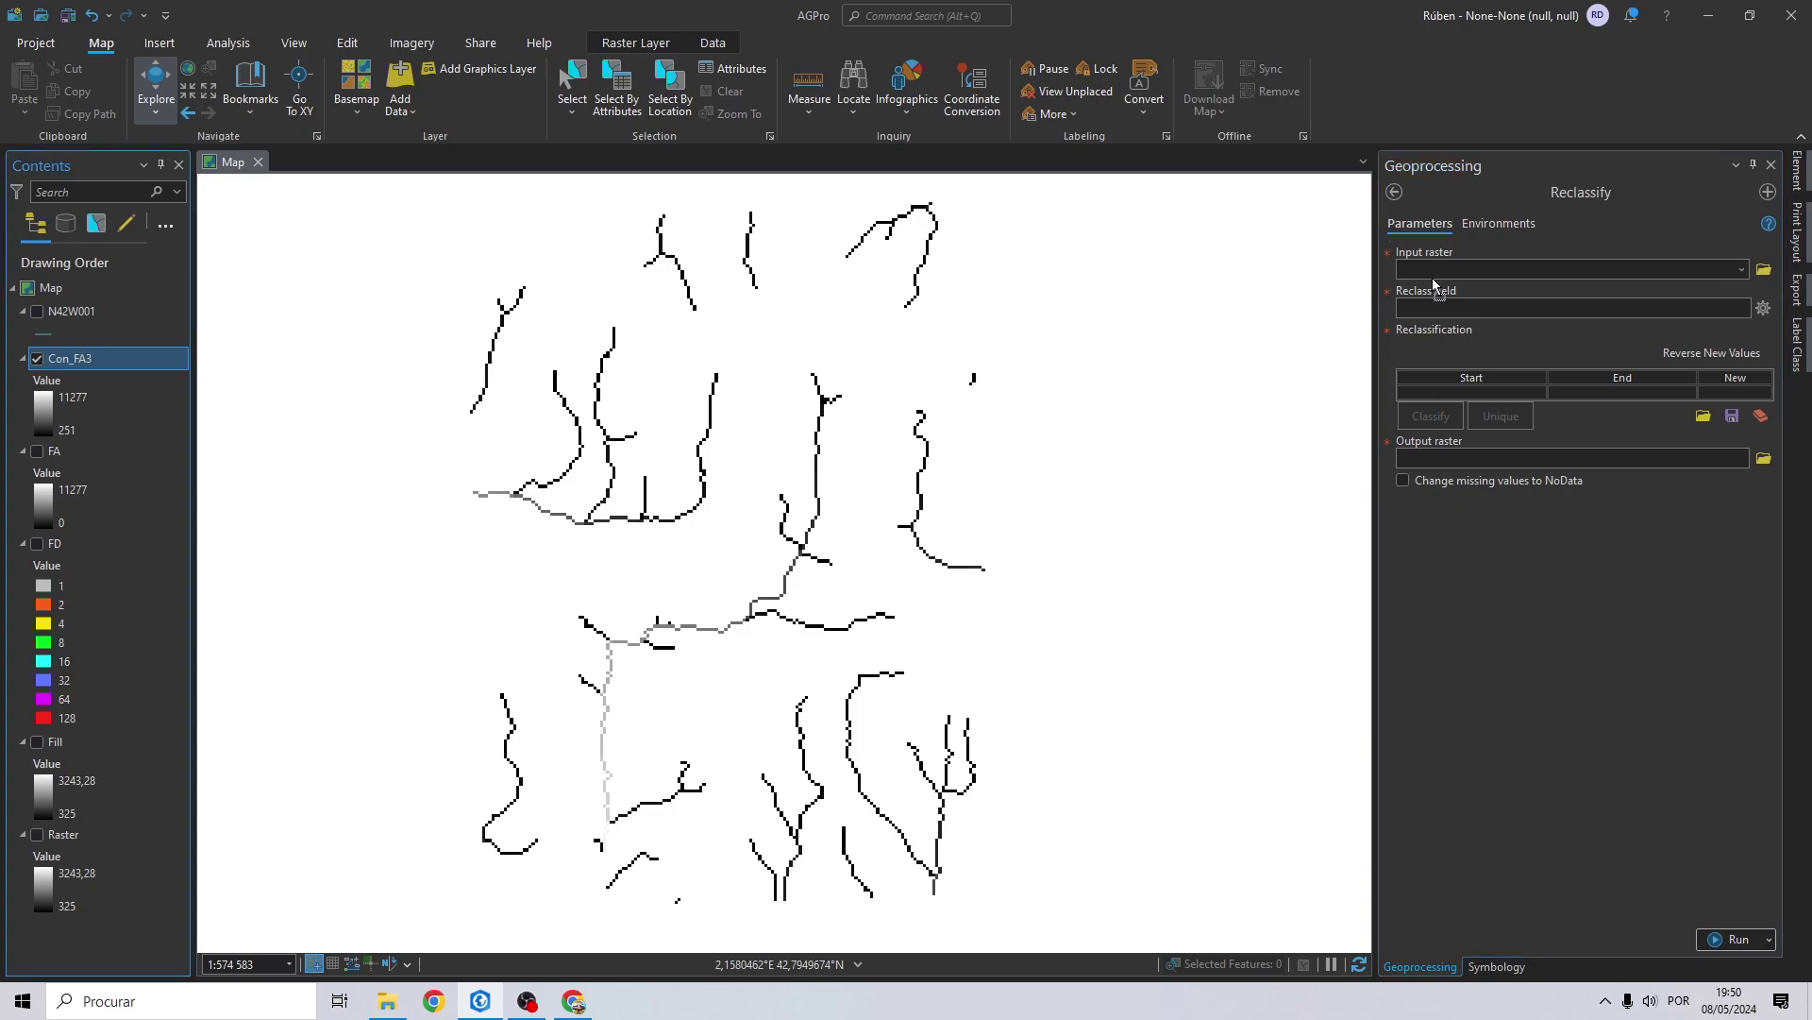
drag(1434, 283, 1441, 273)
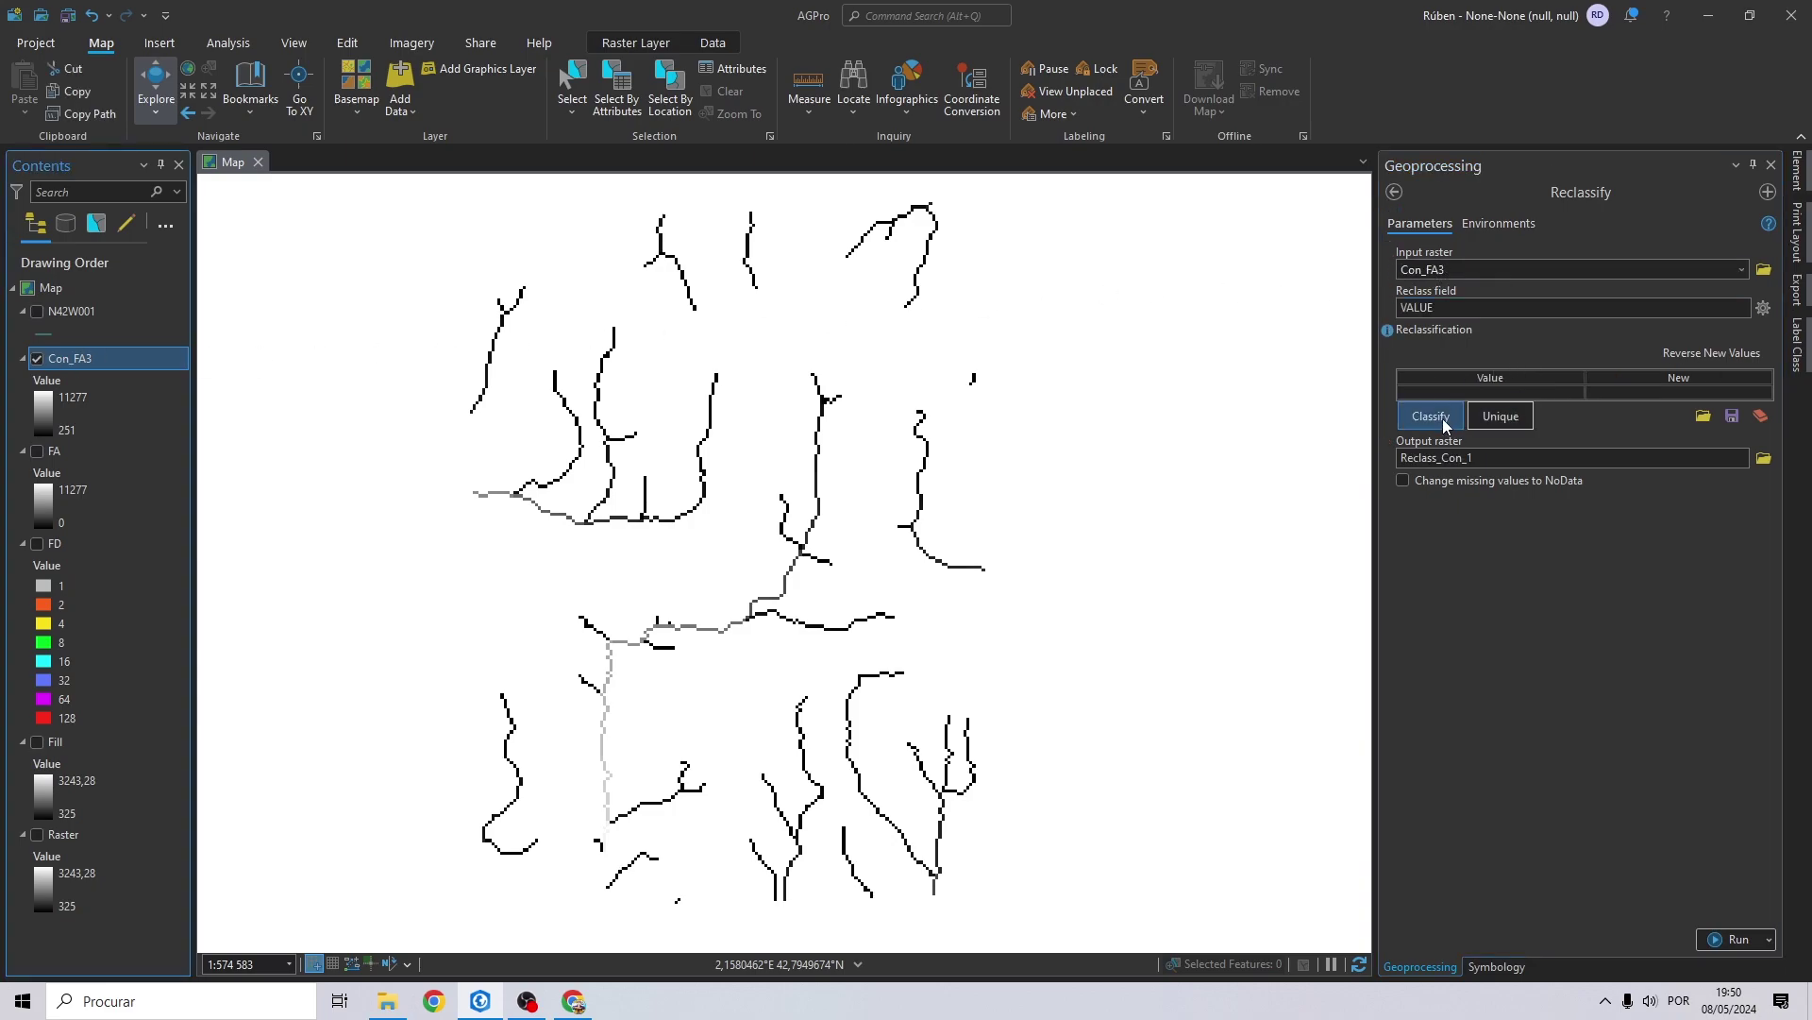
click(1440, 415)
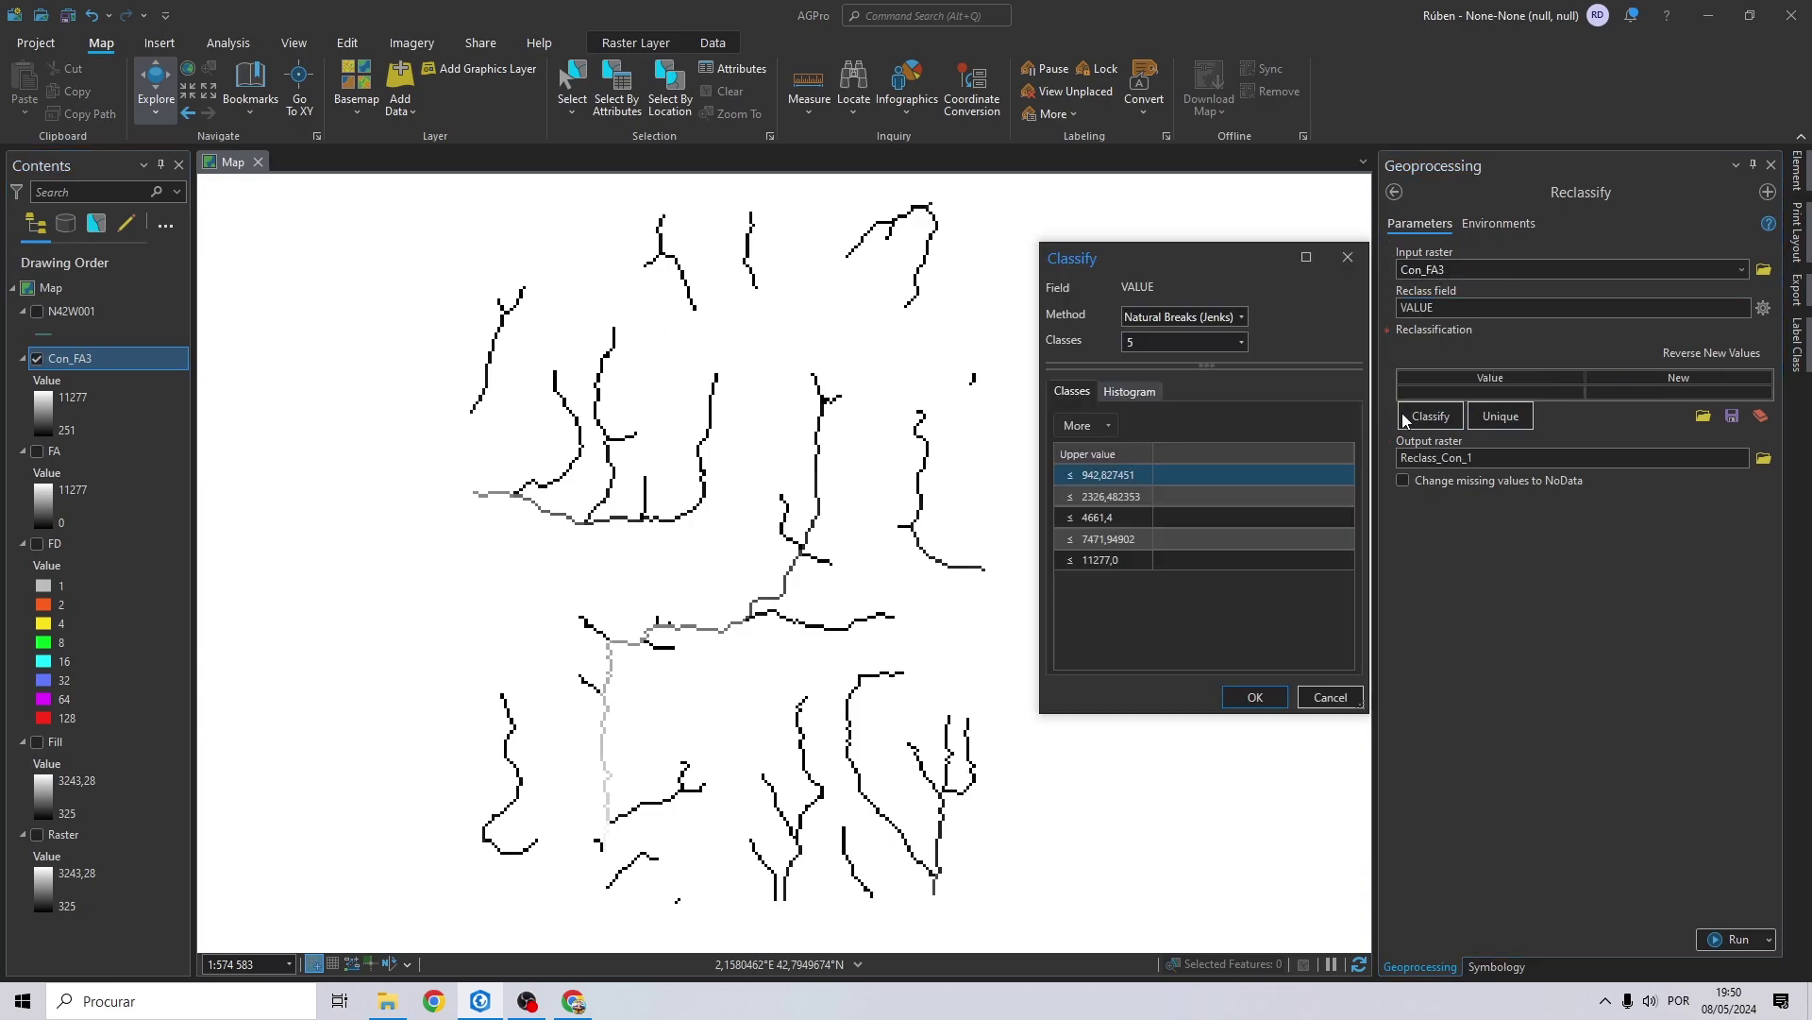
click(1242, 342)
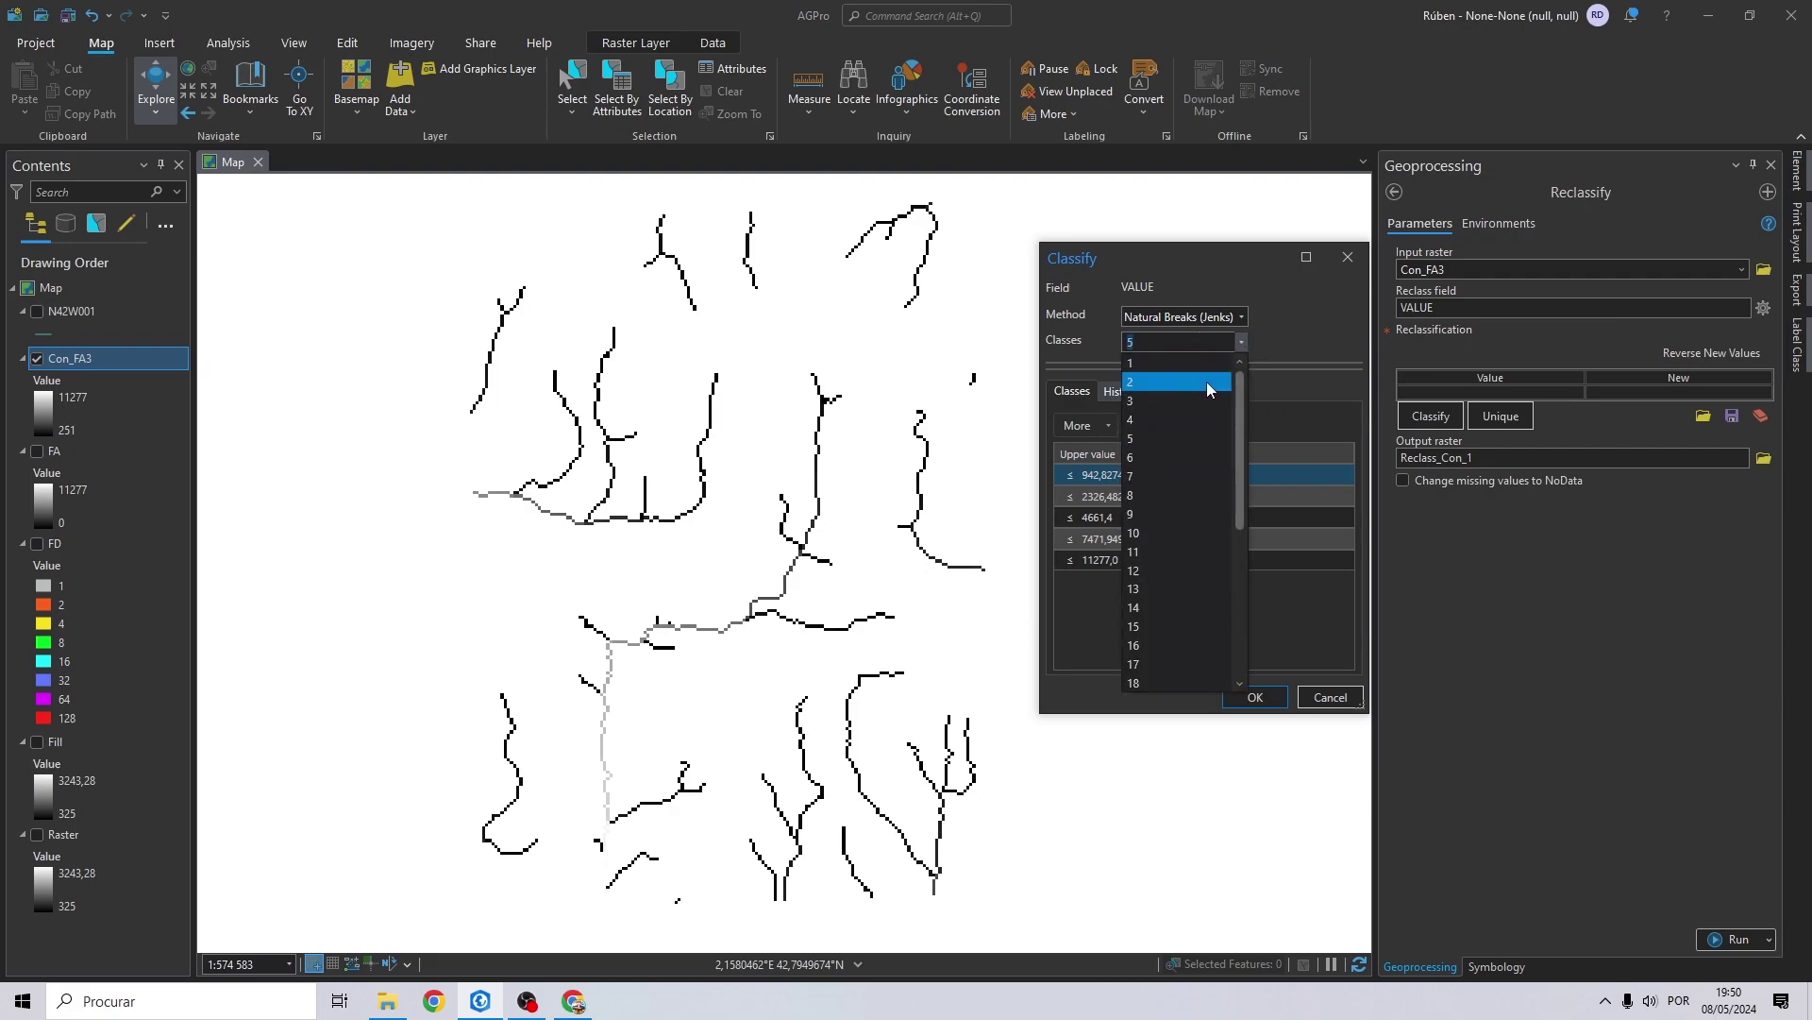
click(1154, 364)
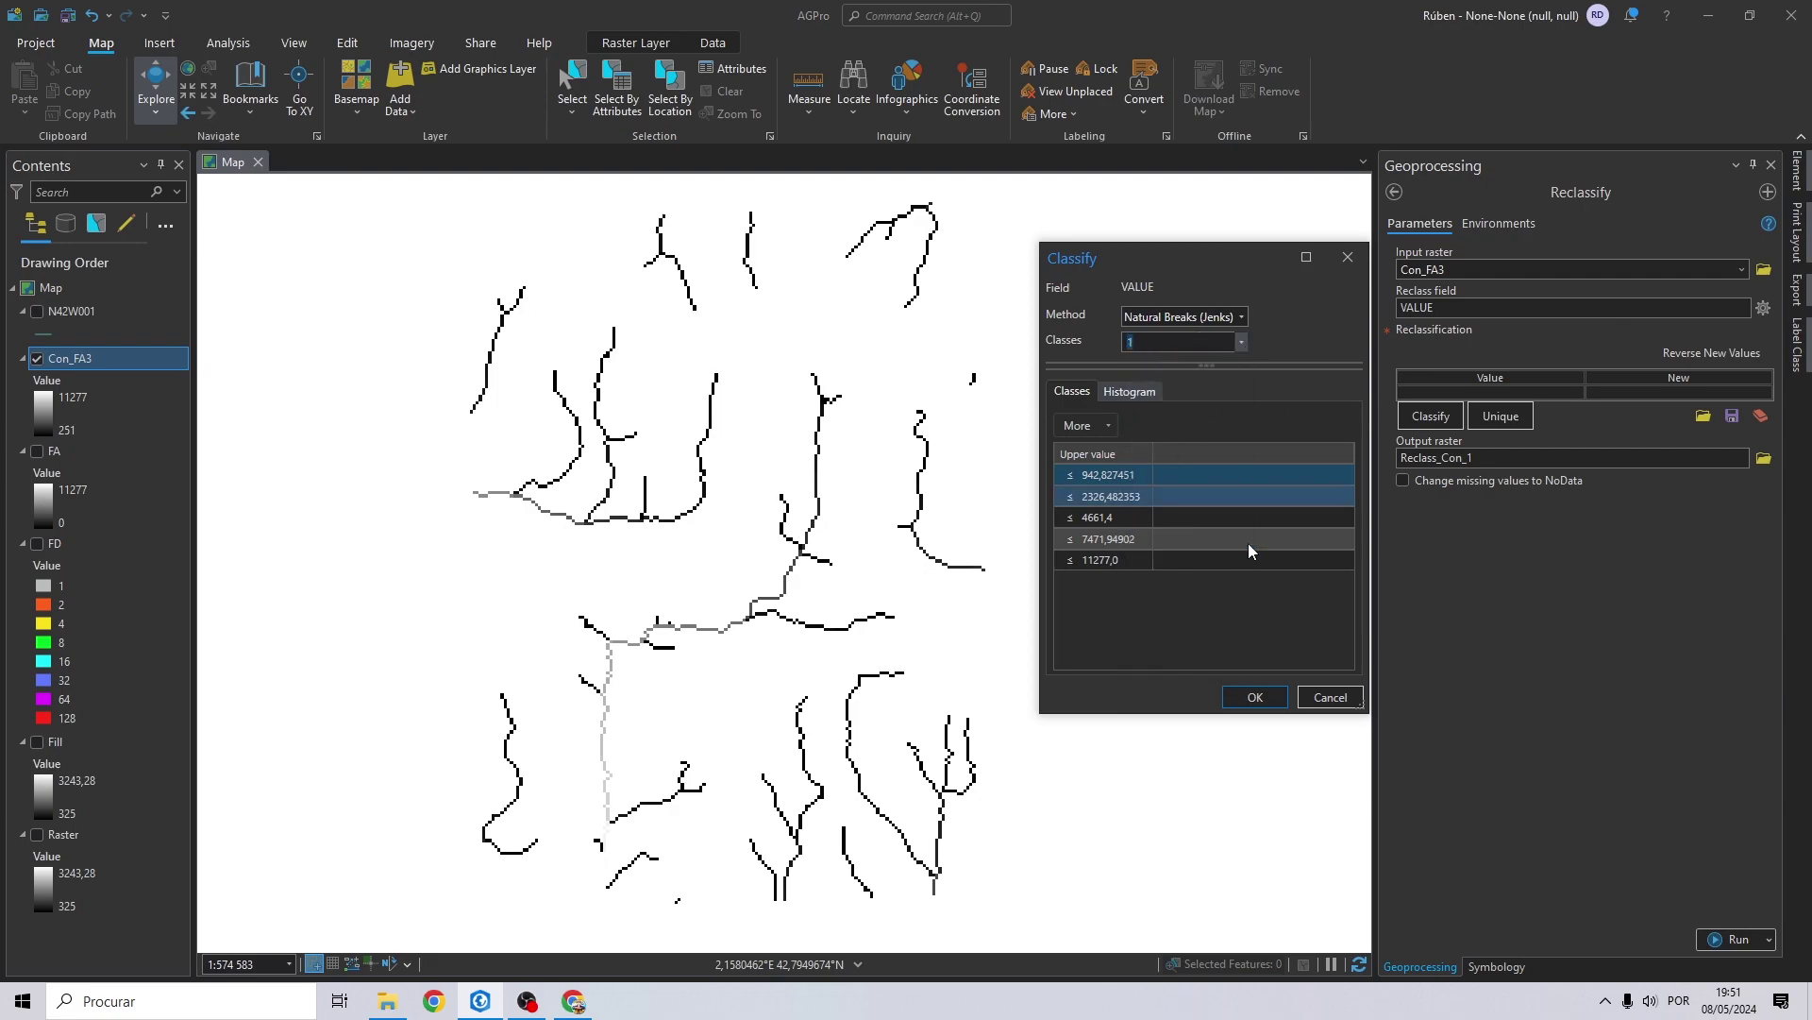
click(1256, 696)
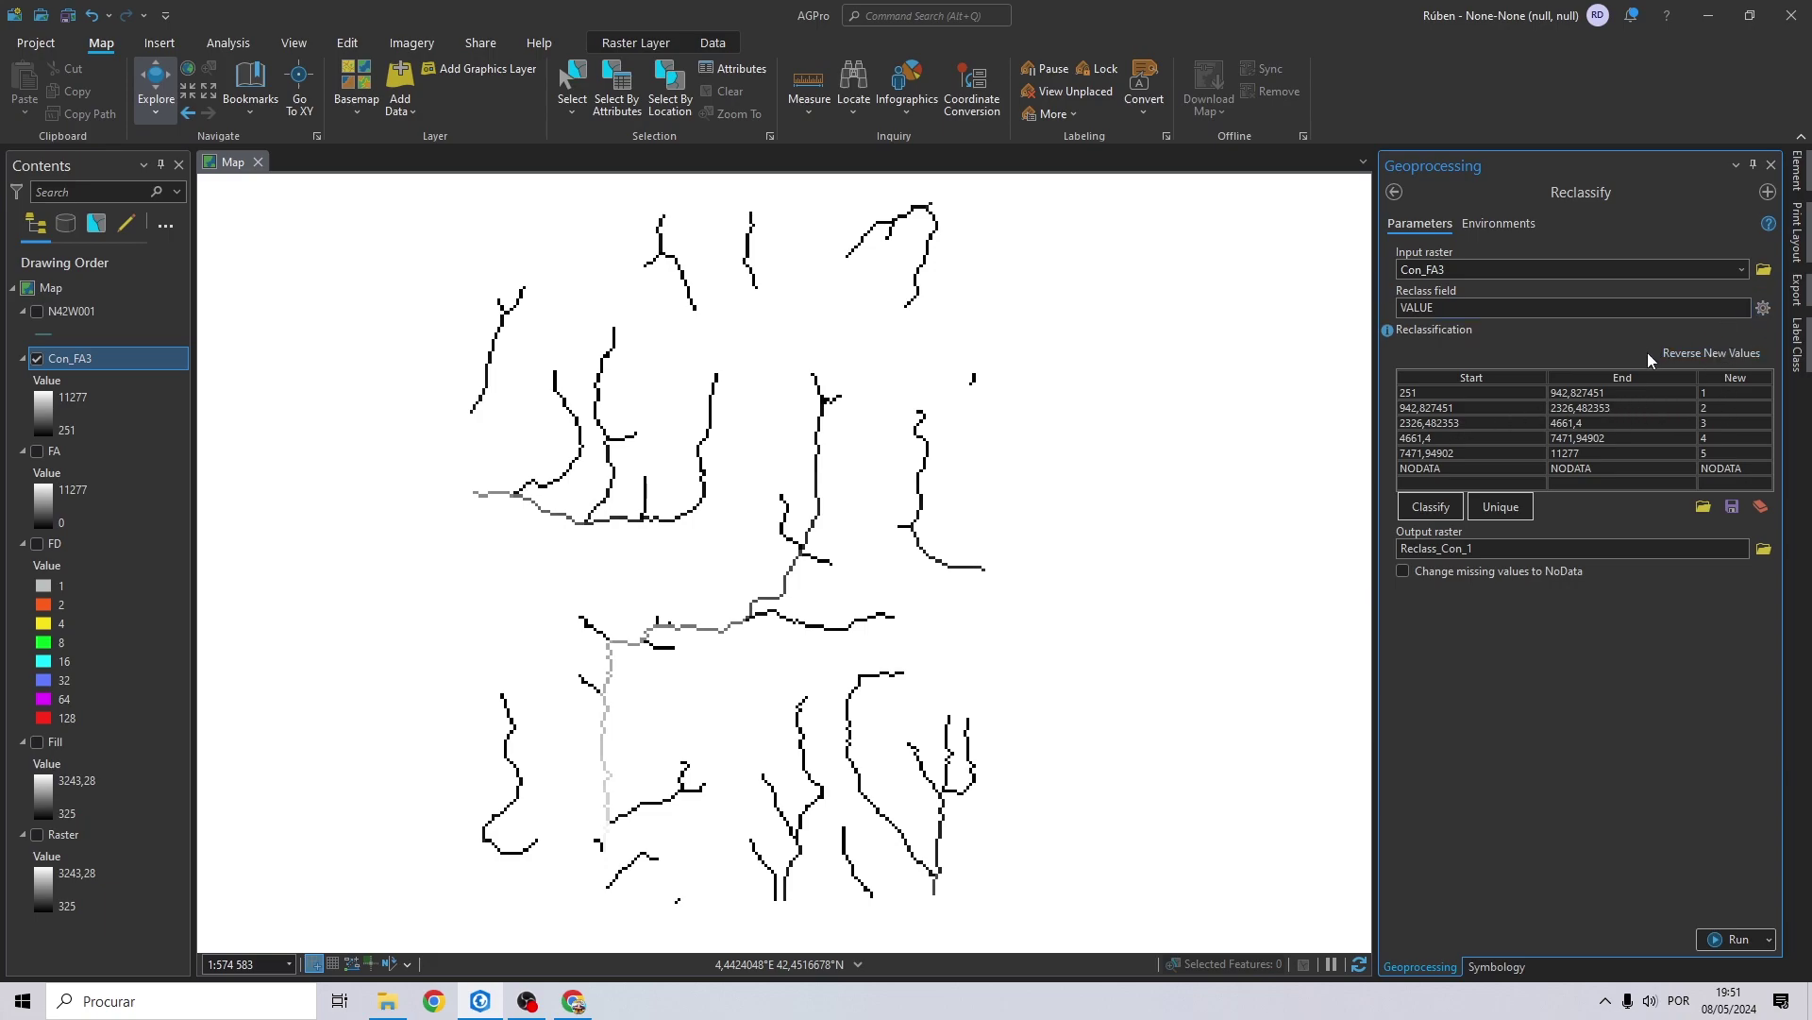
Set the new value of every range in the reclassification table to 1.
click(1715, 408)
text(1)
click(1712, 425)
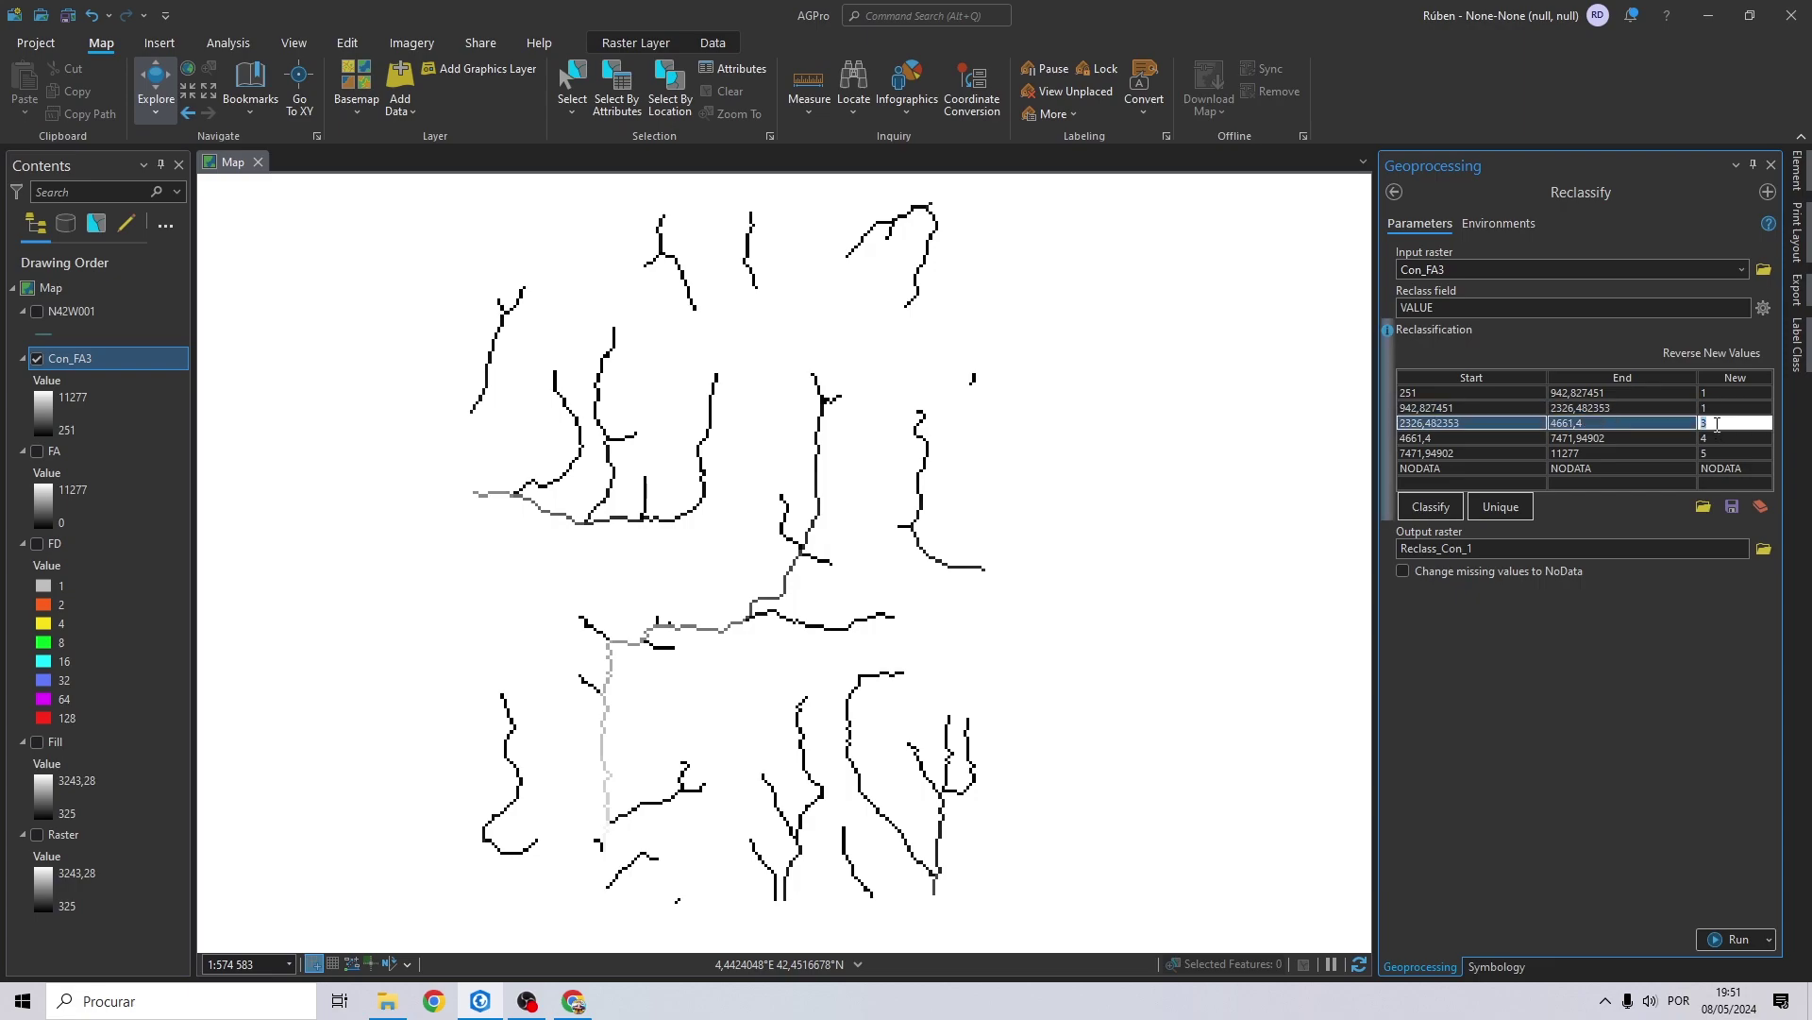
text(1)
click(1714, 438)
text(1)
click(1715, 451)
text(1)
click(1715, 466)
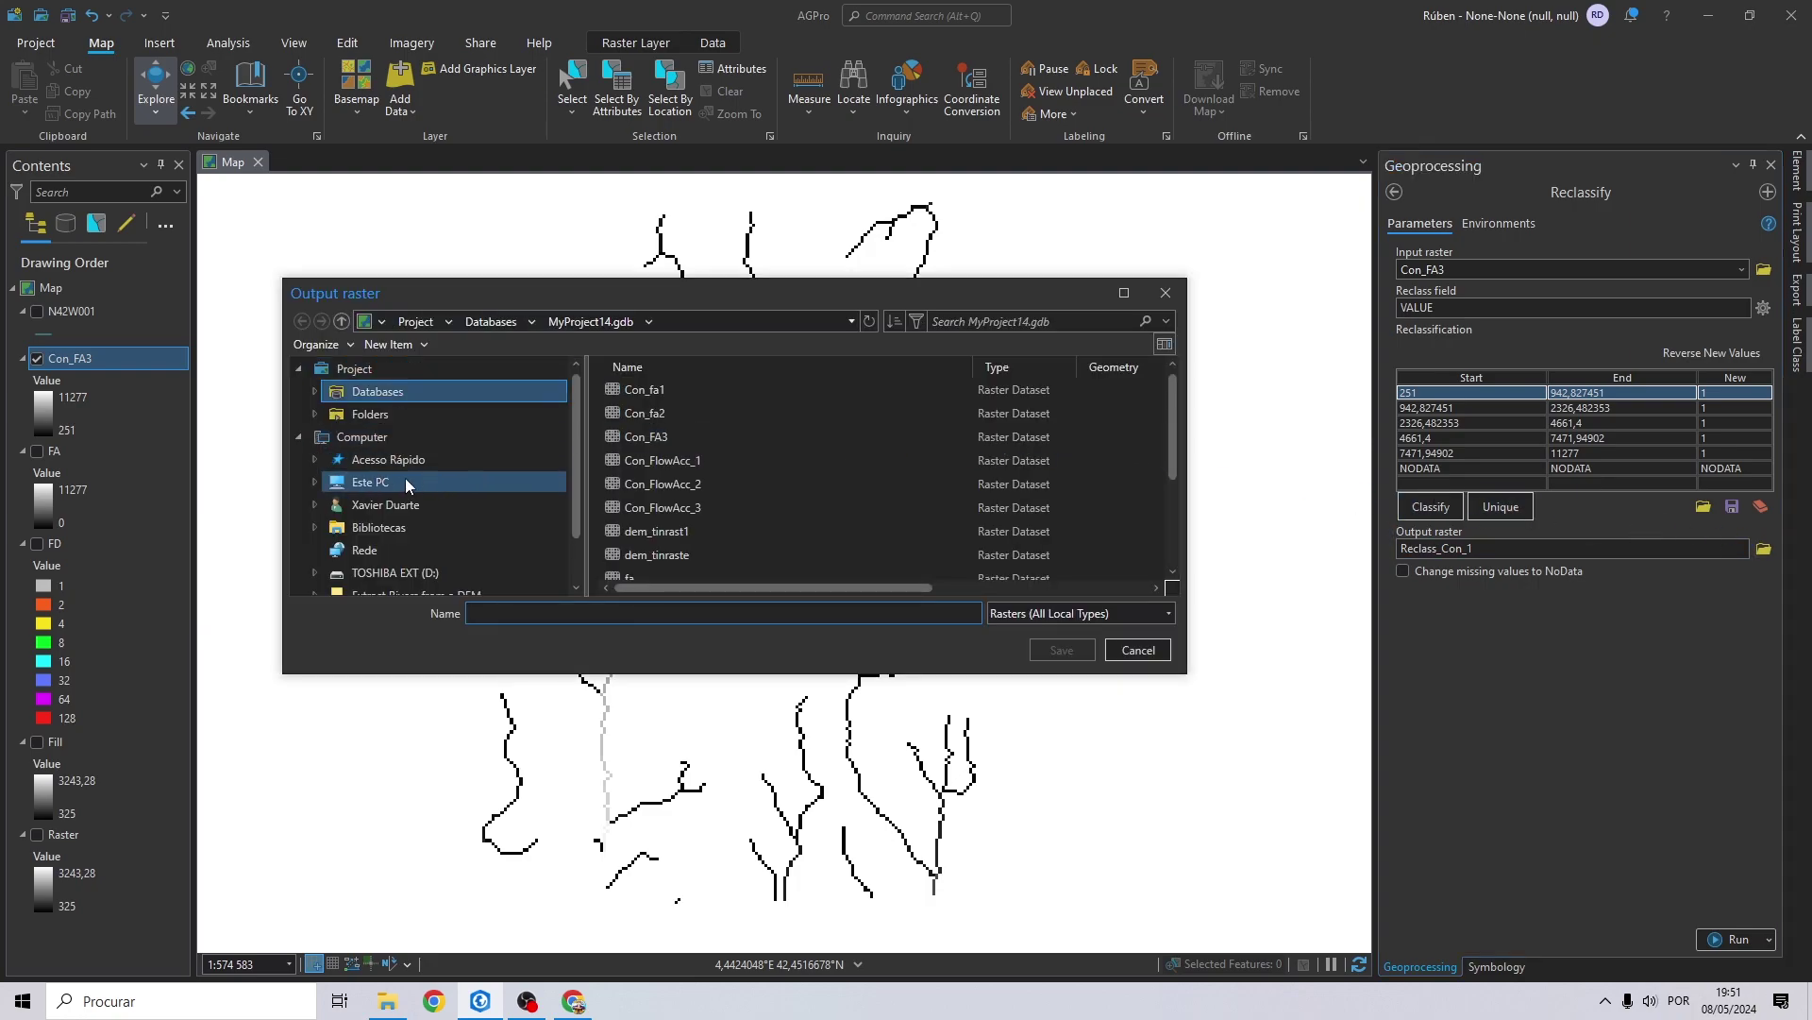
Save the output raster as Rec in Extract Rivers from a DEM, then begin setting output coordinates.
click(401, 479)
double_click(630, 391)
double_click(656, 390)
text(Rec)
click(1062, 648)
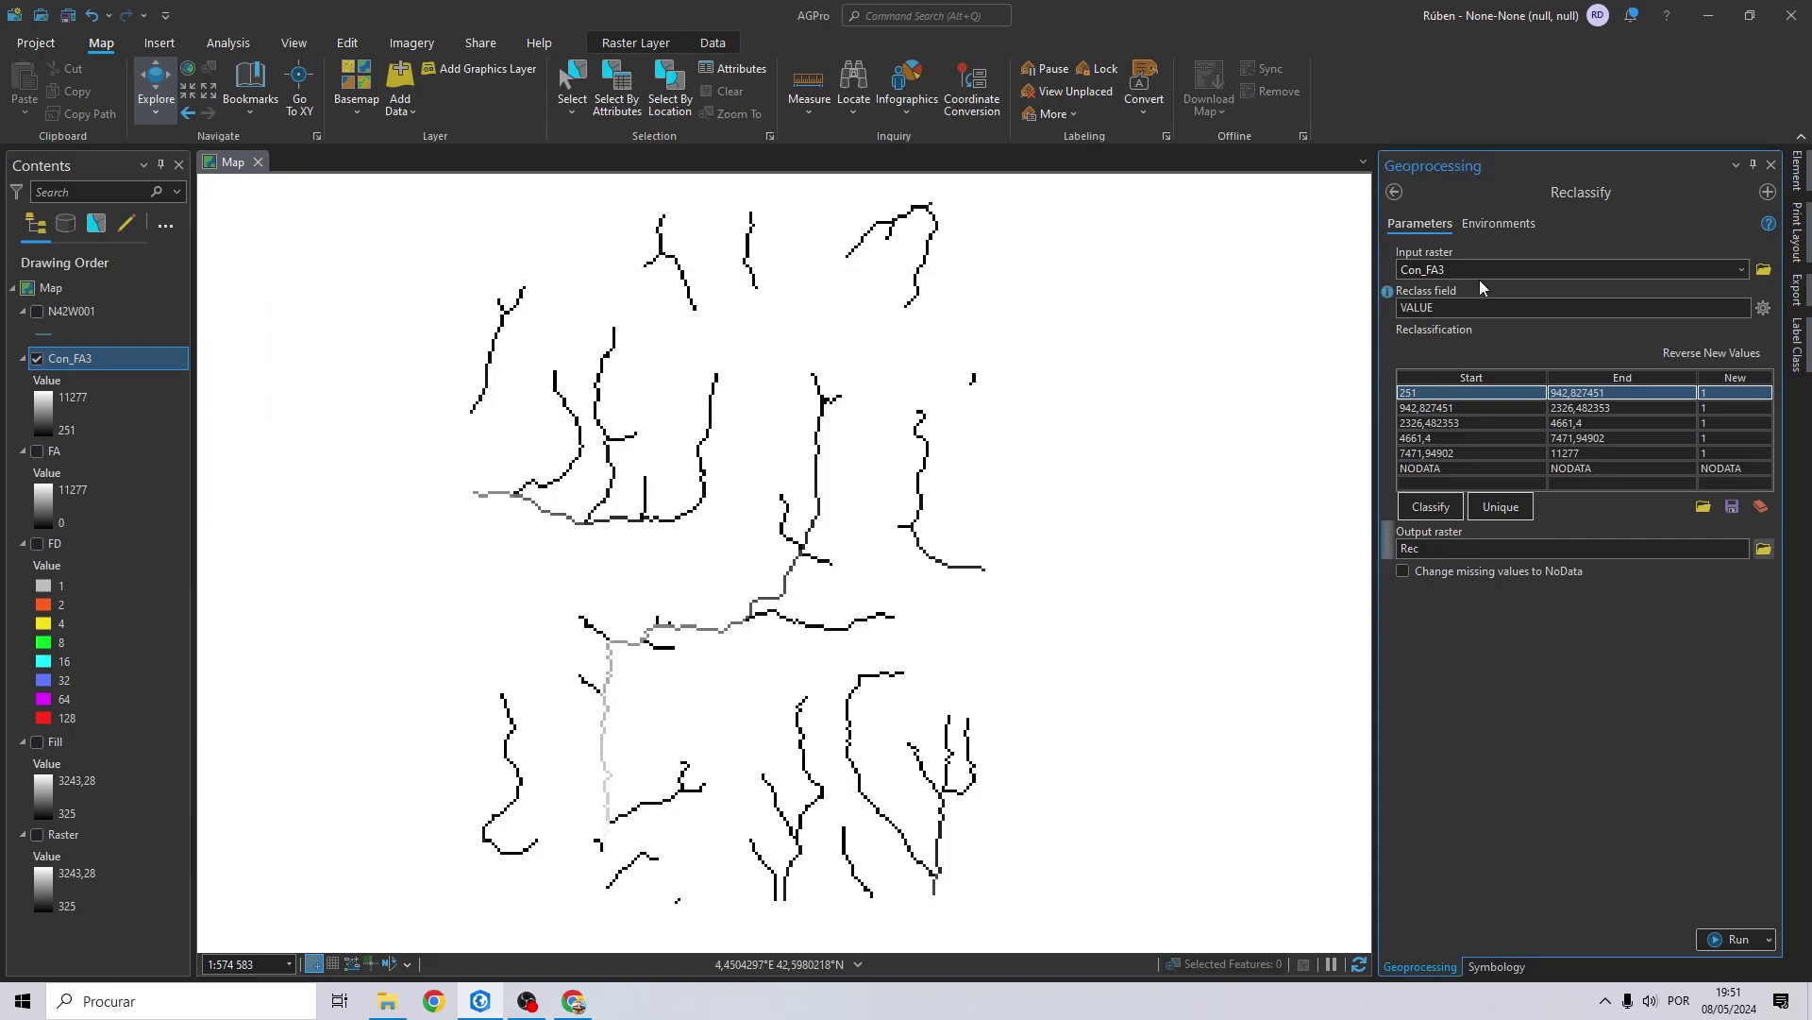
click(1497, 222)
click(1735, 293)
Set Reclassify coordinates to the current map's system and the extent to N42W001.
click(1644, 308)
click(1444, 409)
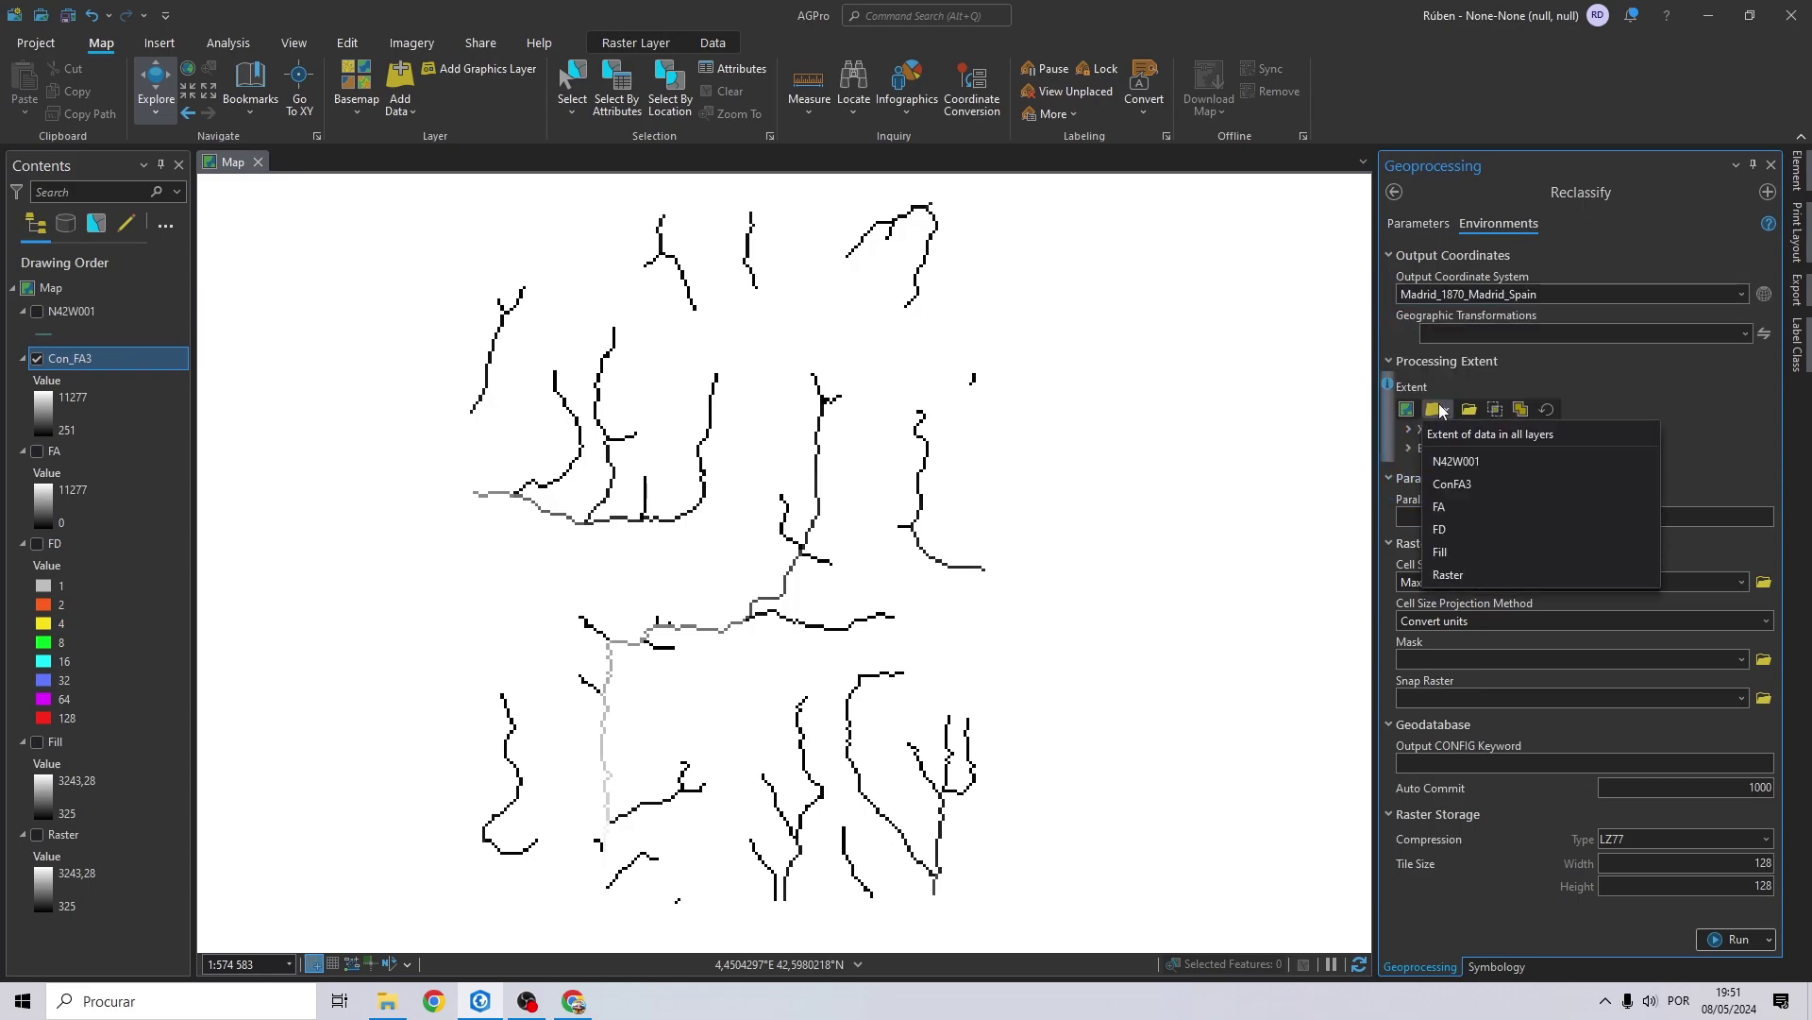
click(1454, 461)
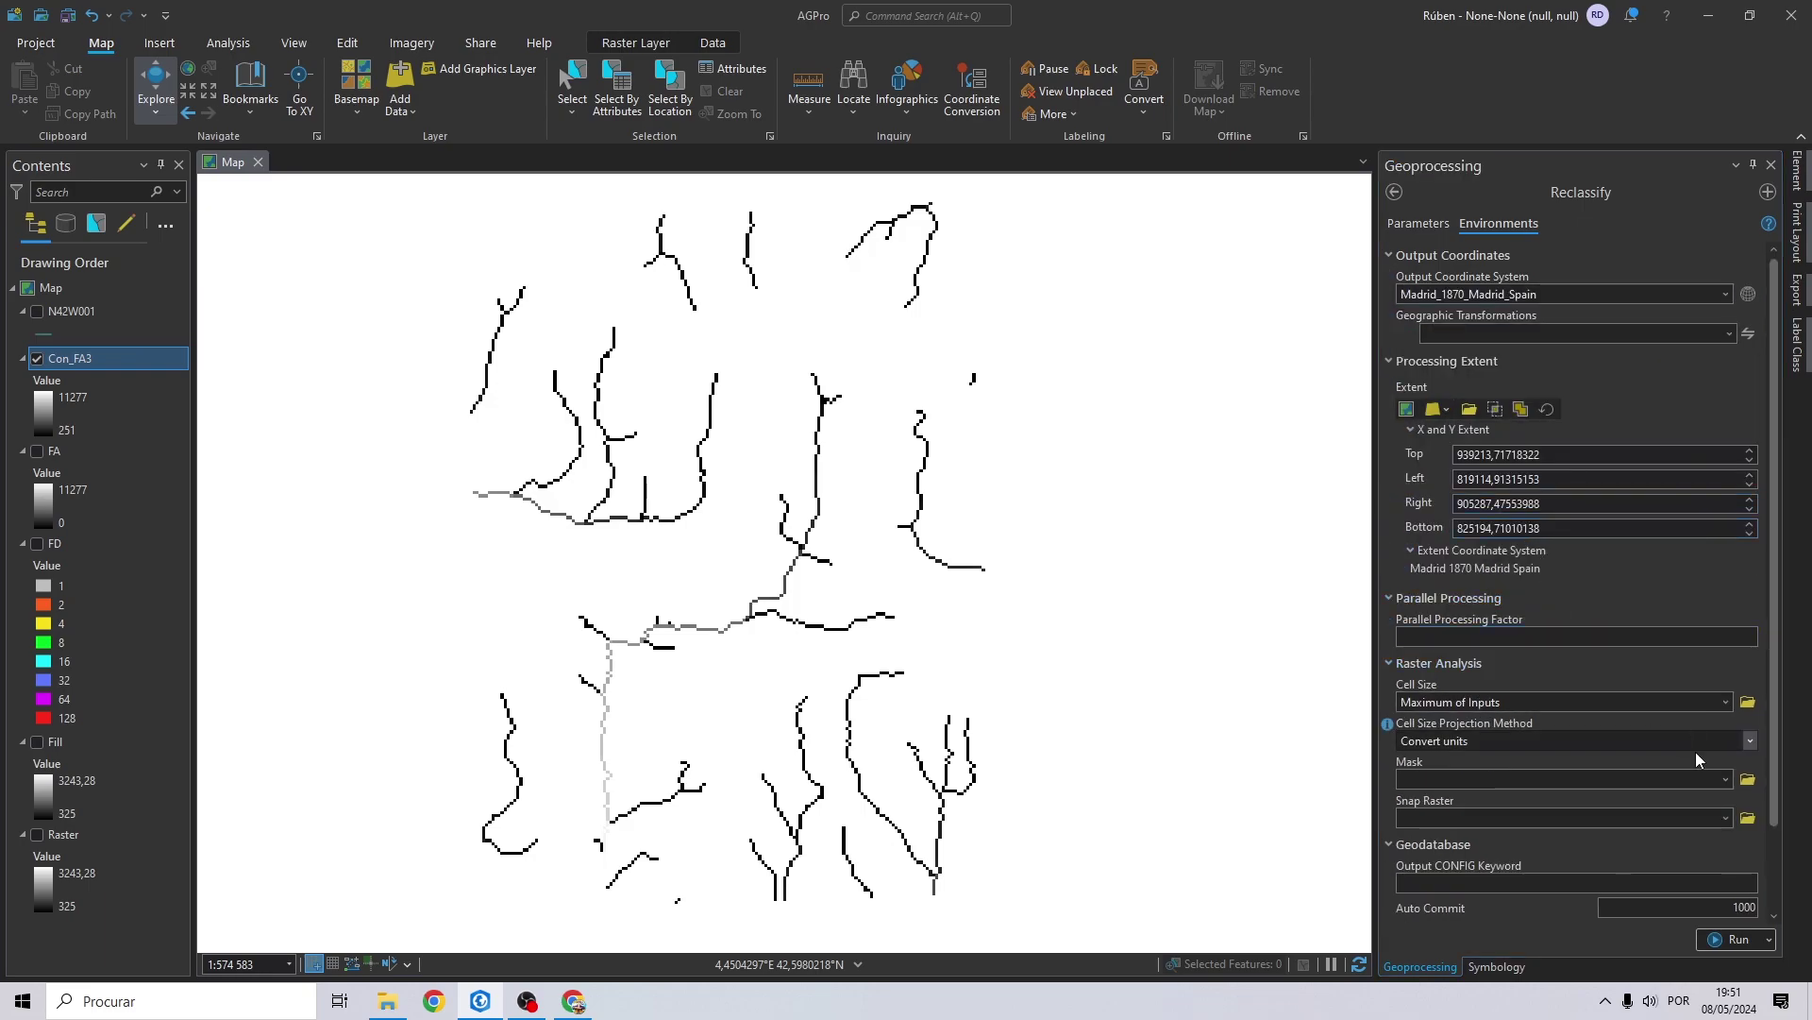
Use Raster as mask and snap raster, run Reclassify, and hide Con_FA3.
click(1727, 779)
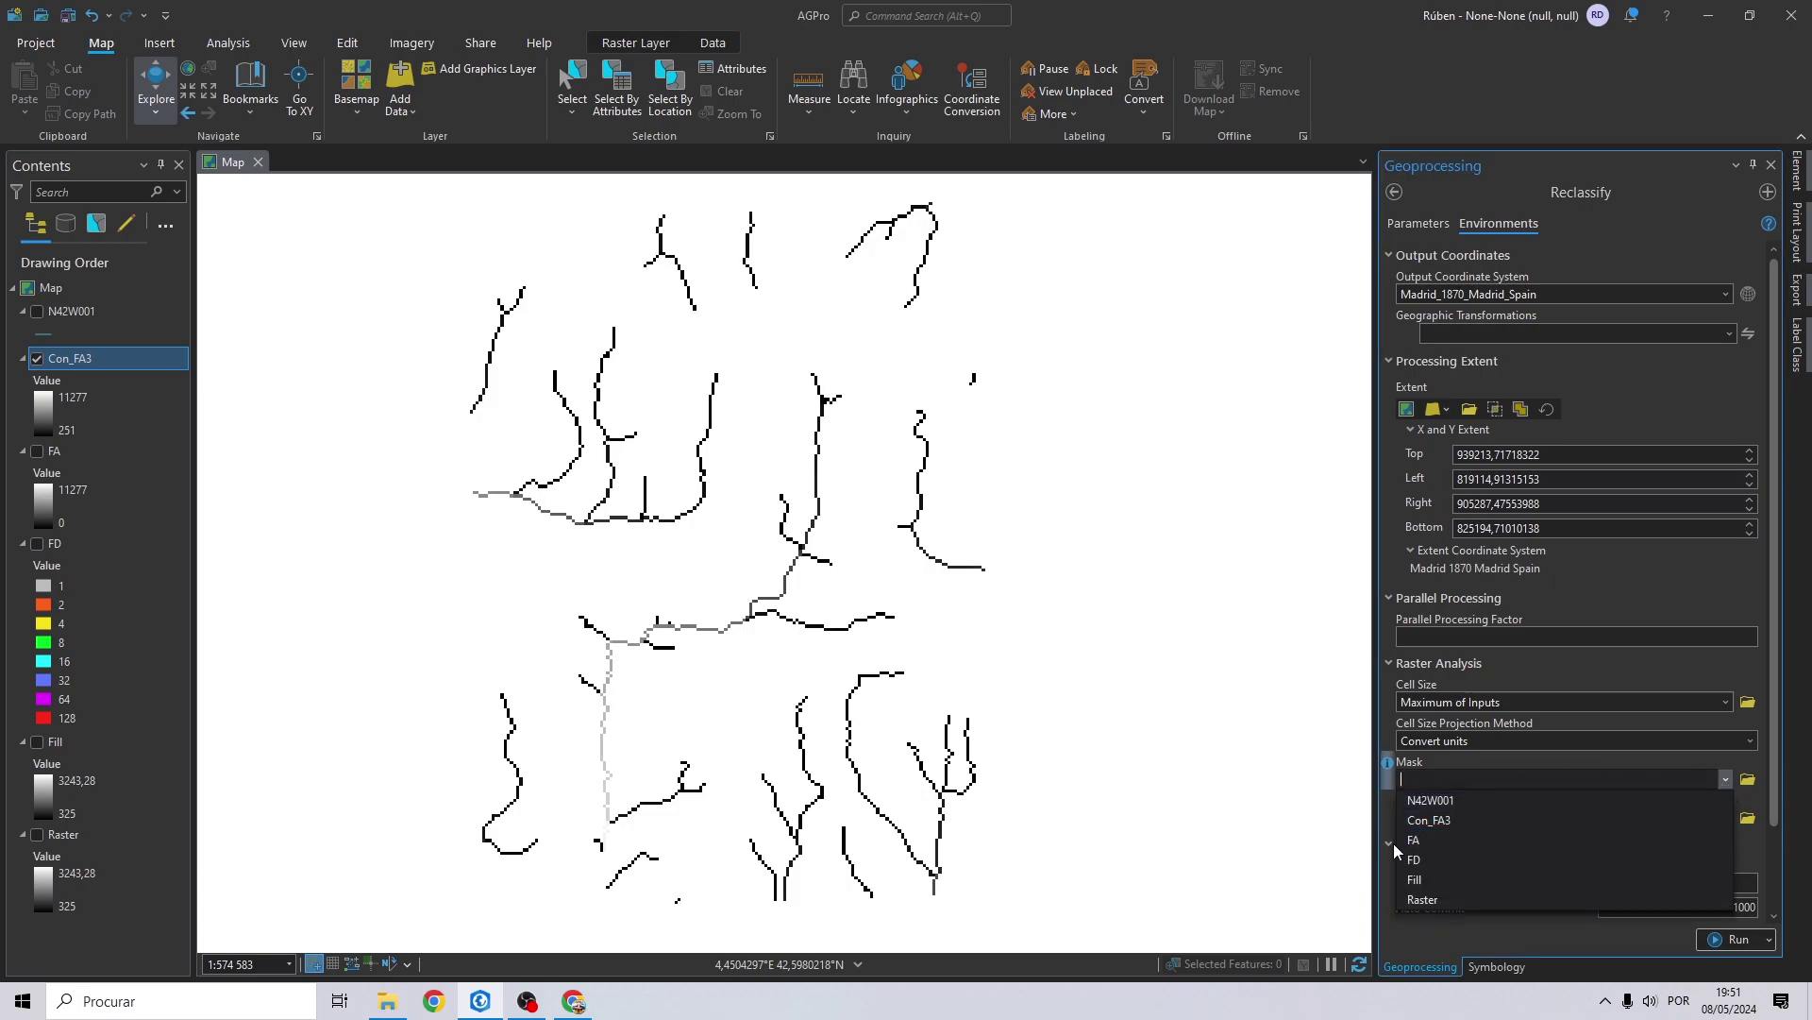
click(1431, 896)
click(1727, 818)
click(1480, 920)
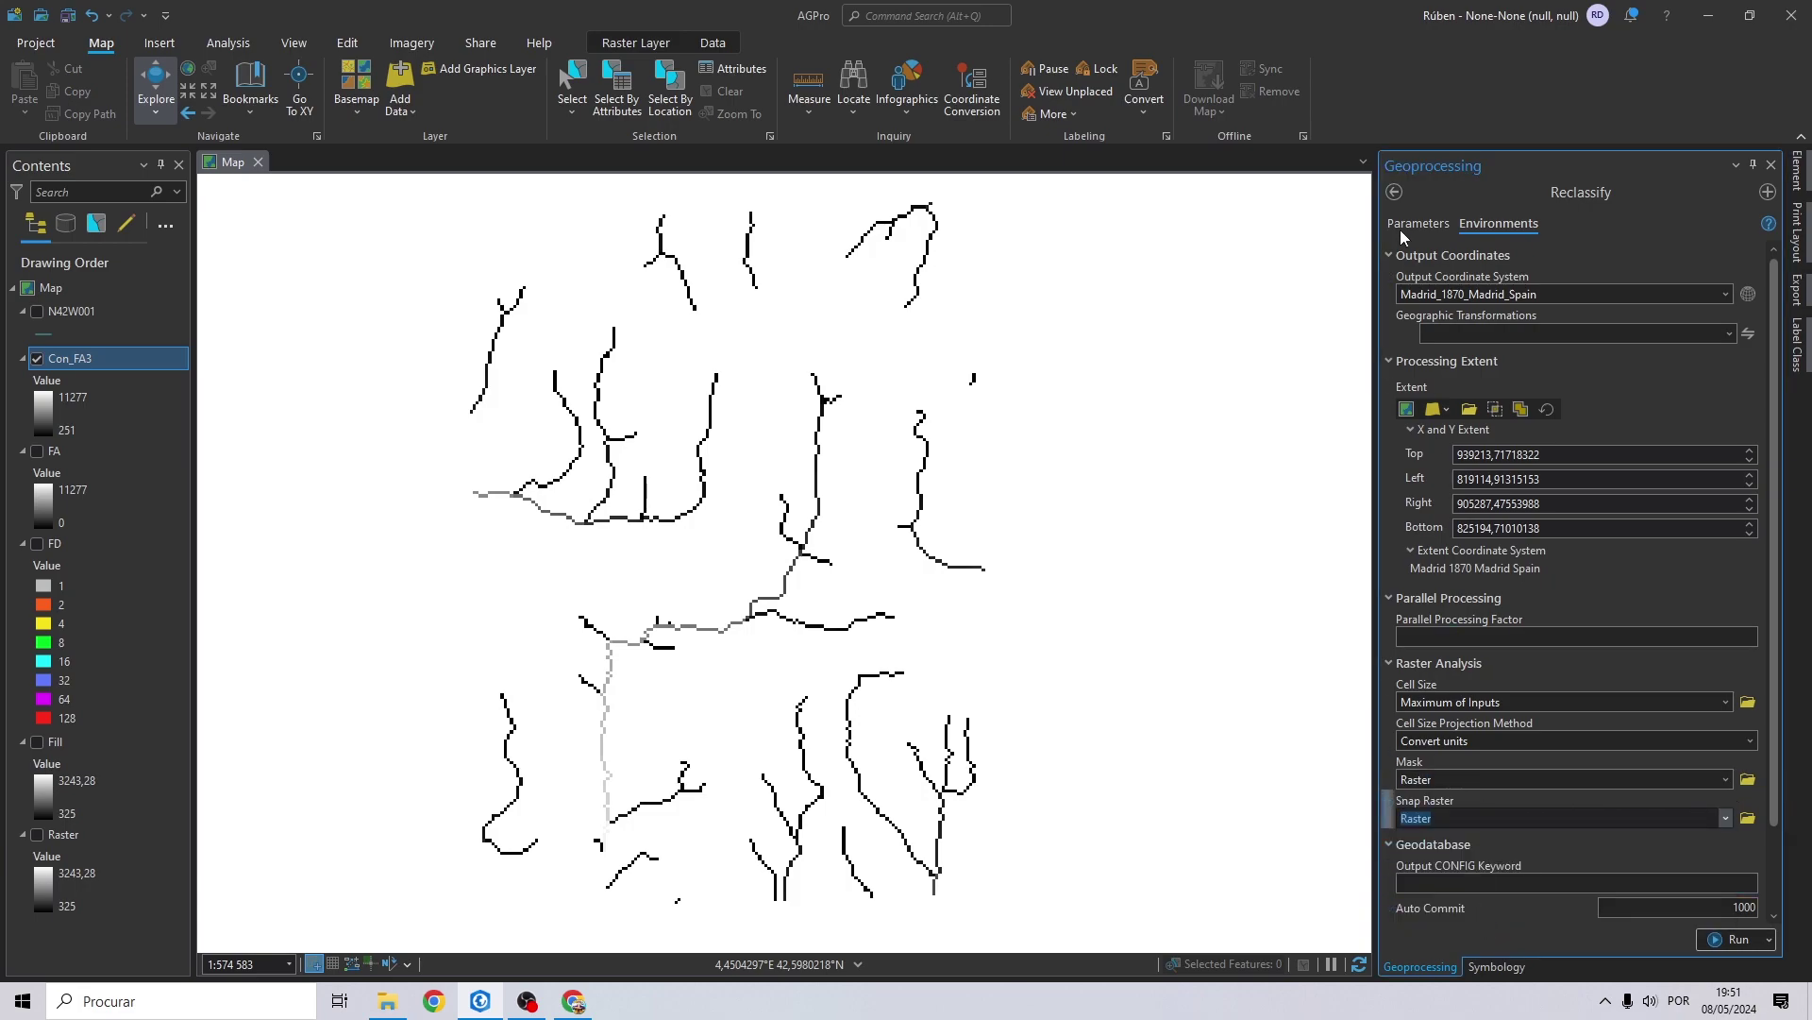
click(1416, 224)
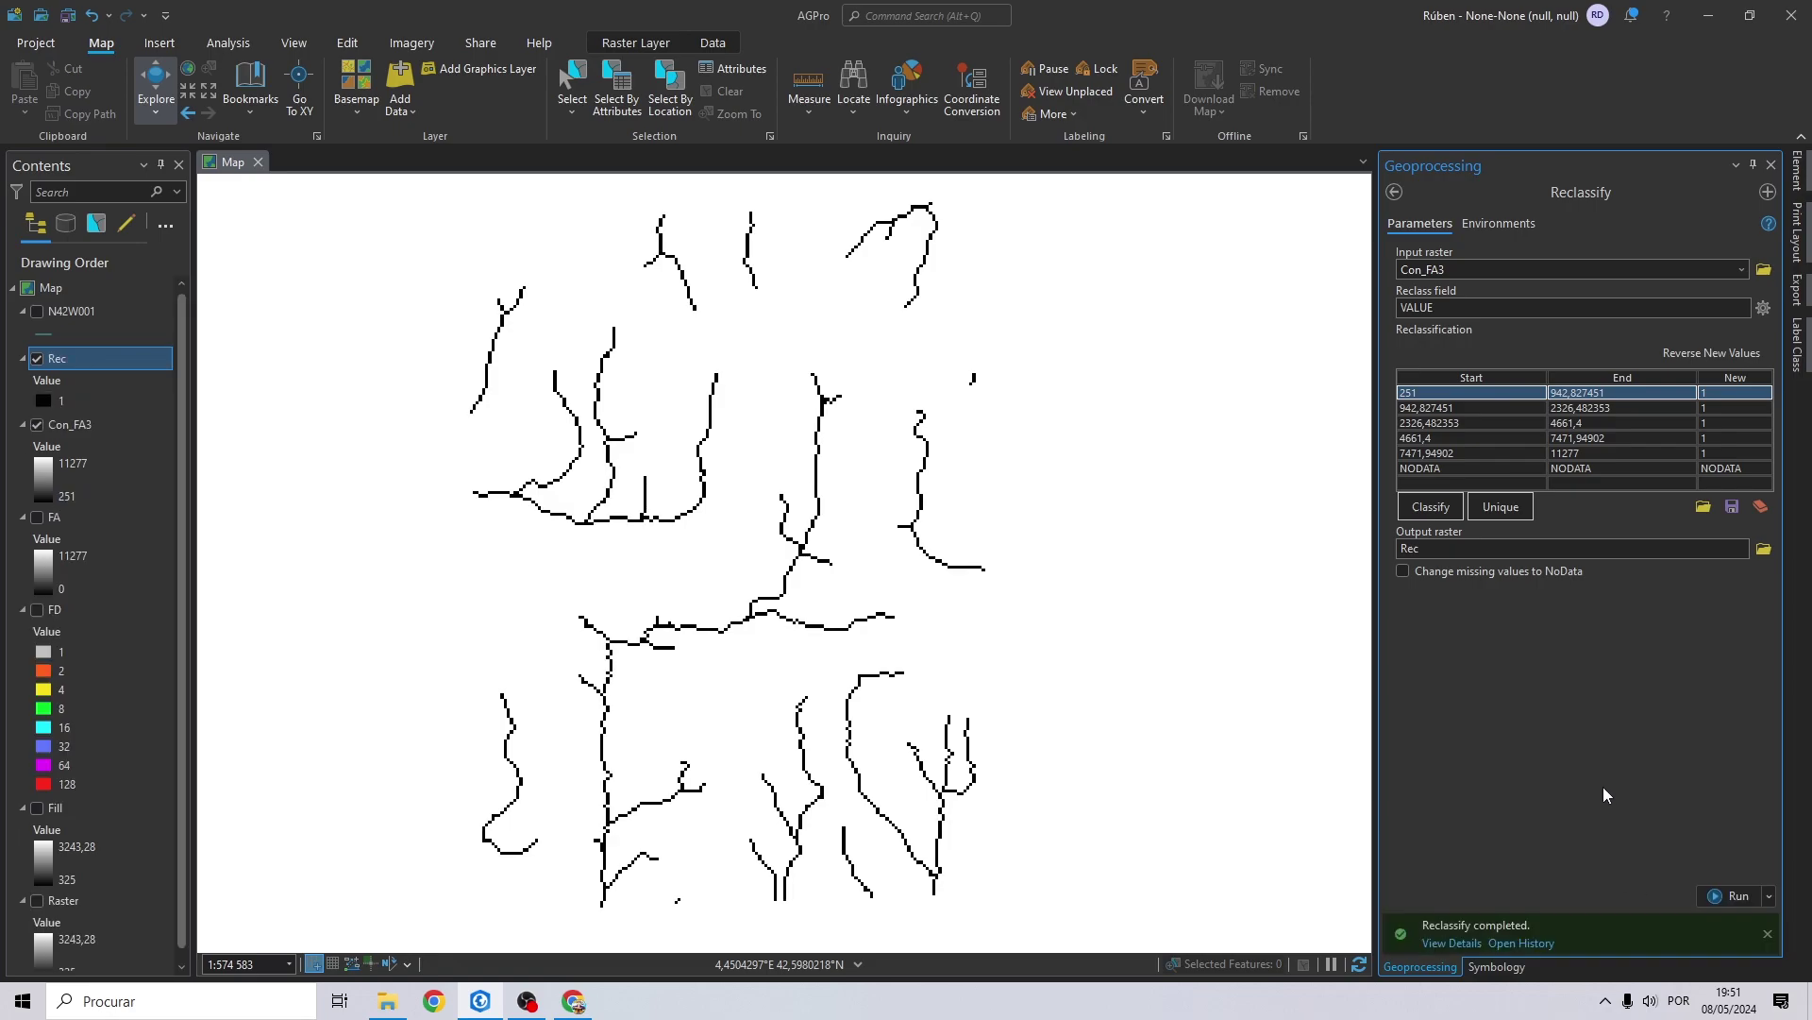
click(39, 424)
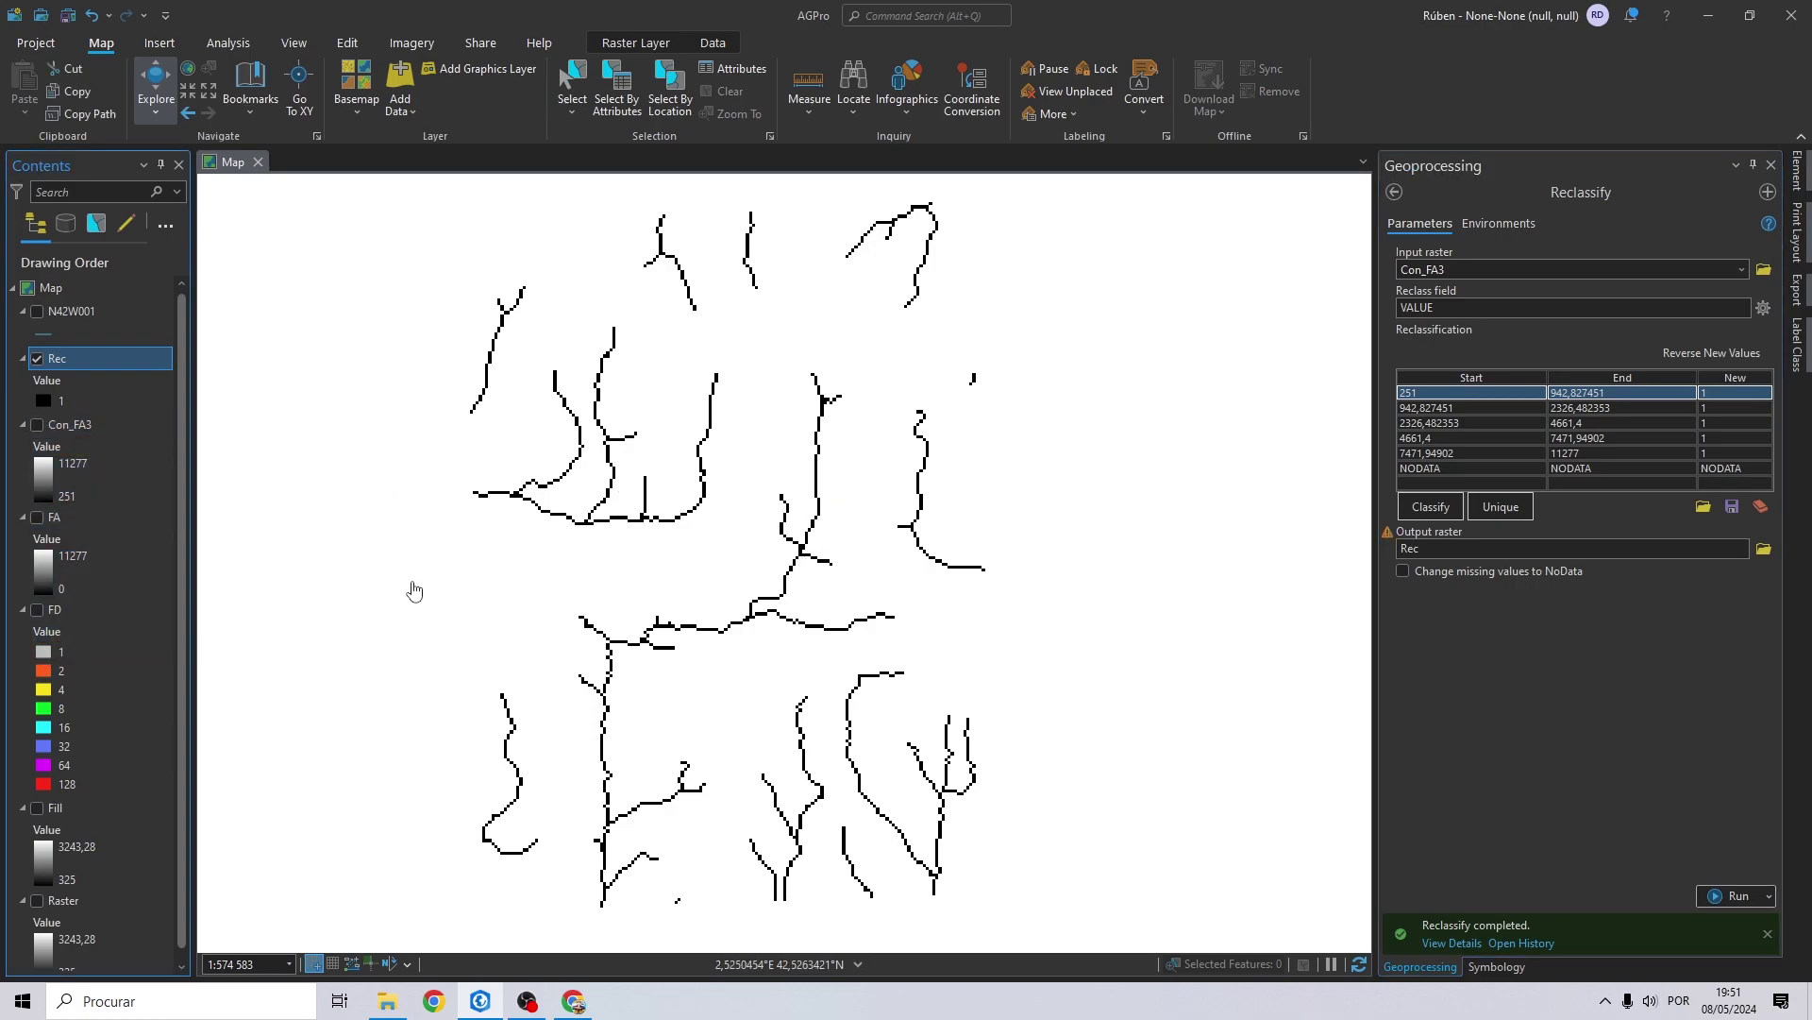
click(1398, 194)
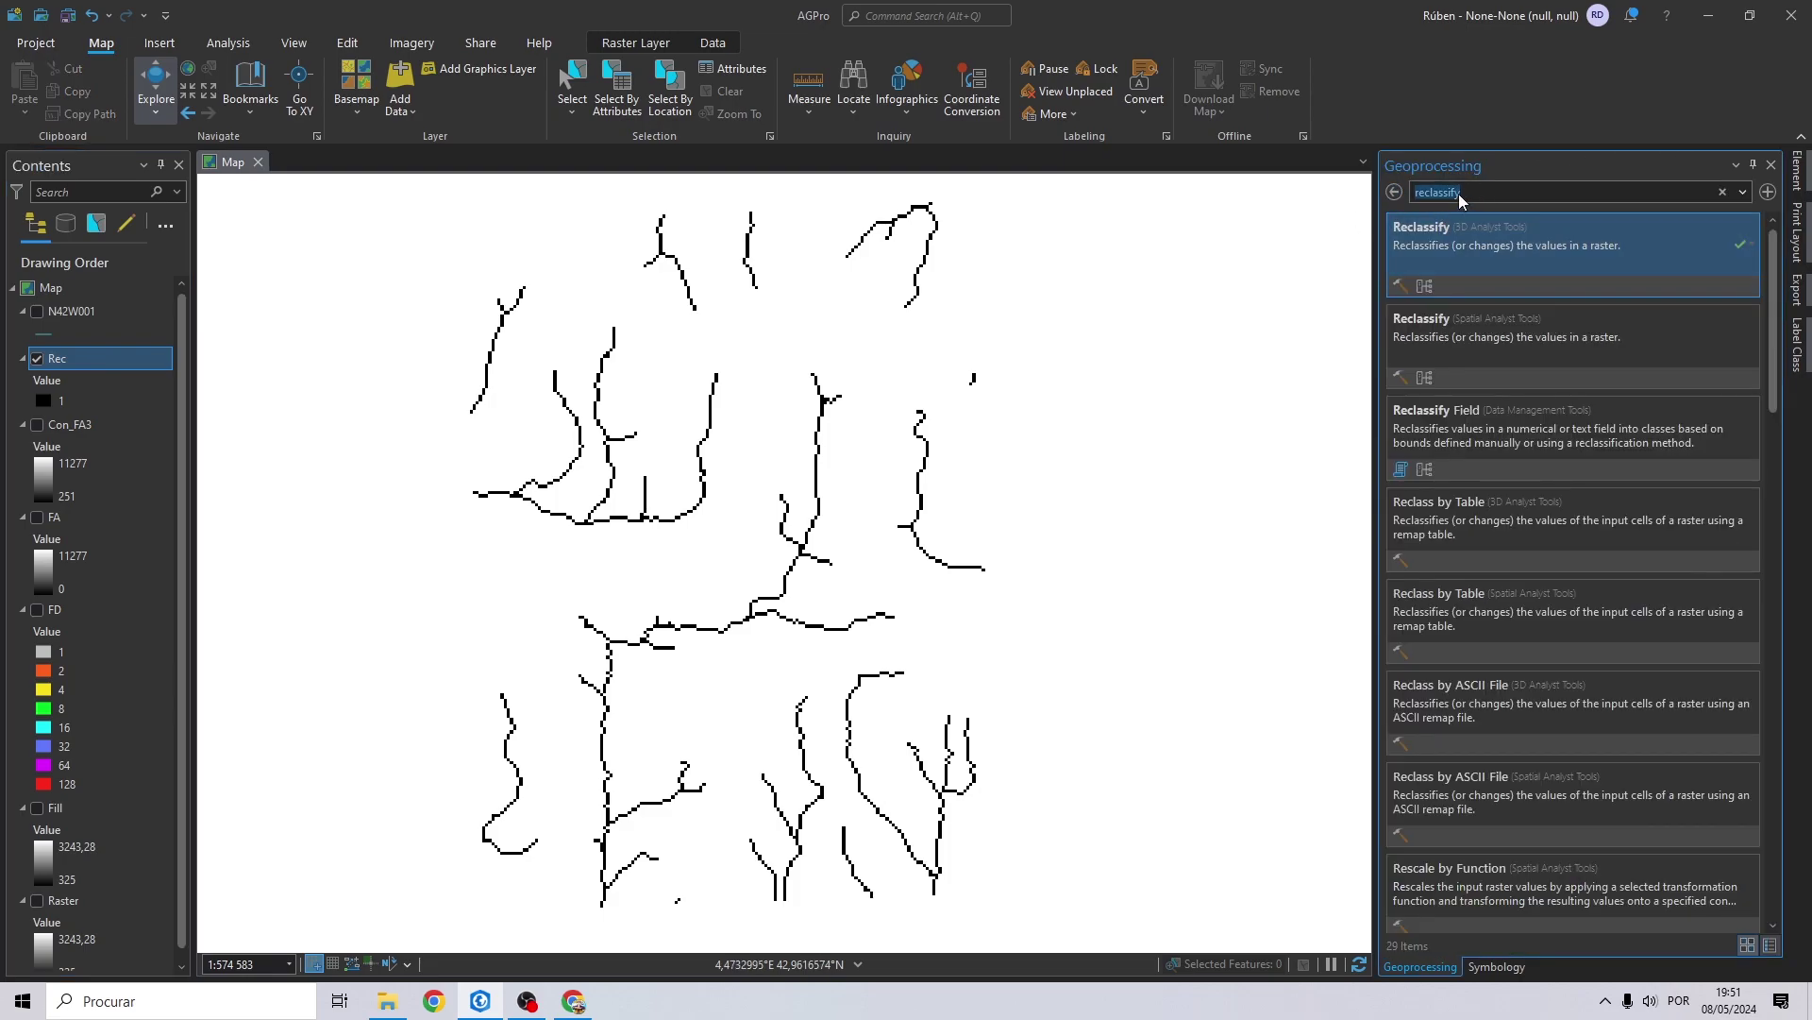
In Stream to Feature, set Rec as the input stream raster and FD as flow direction.
text(stream to)
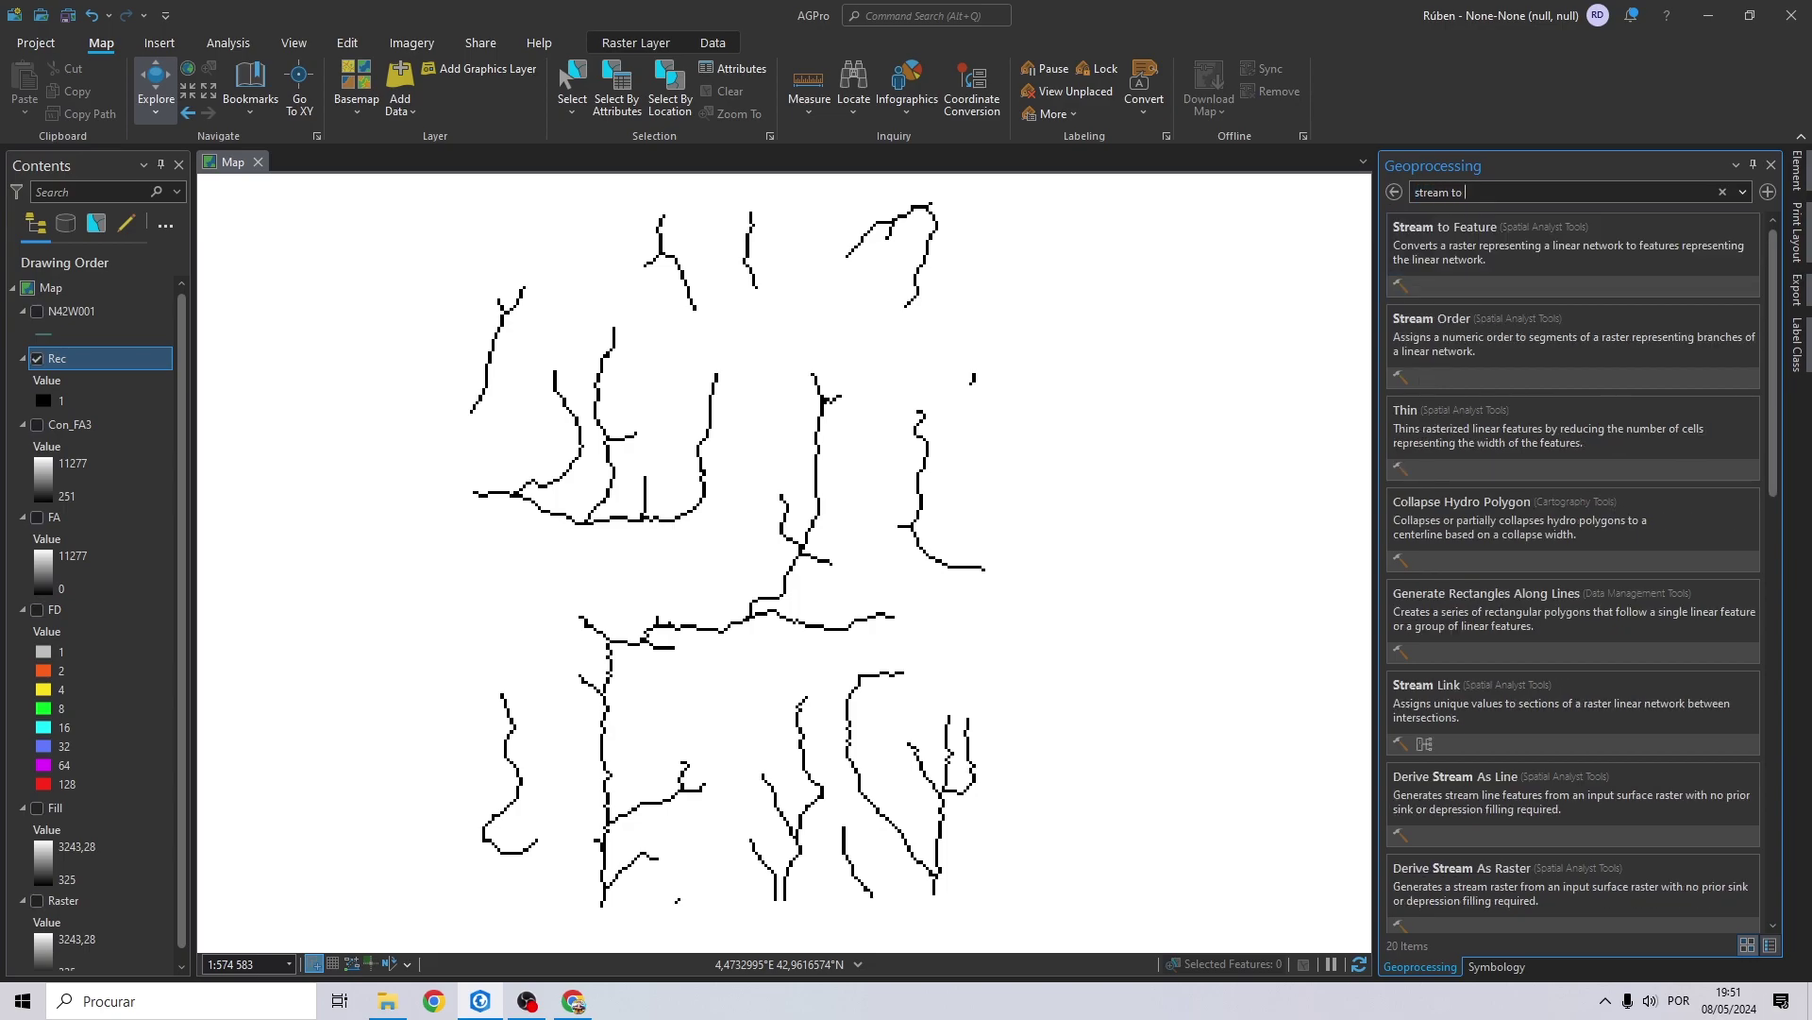
click(1488, 247)
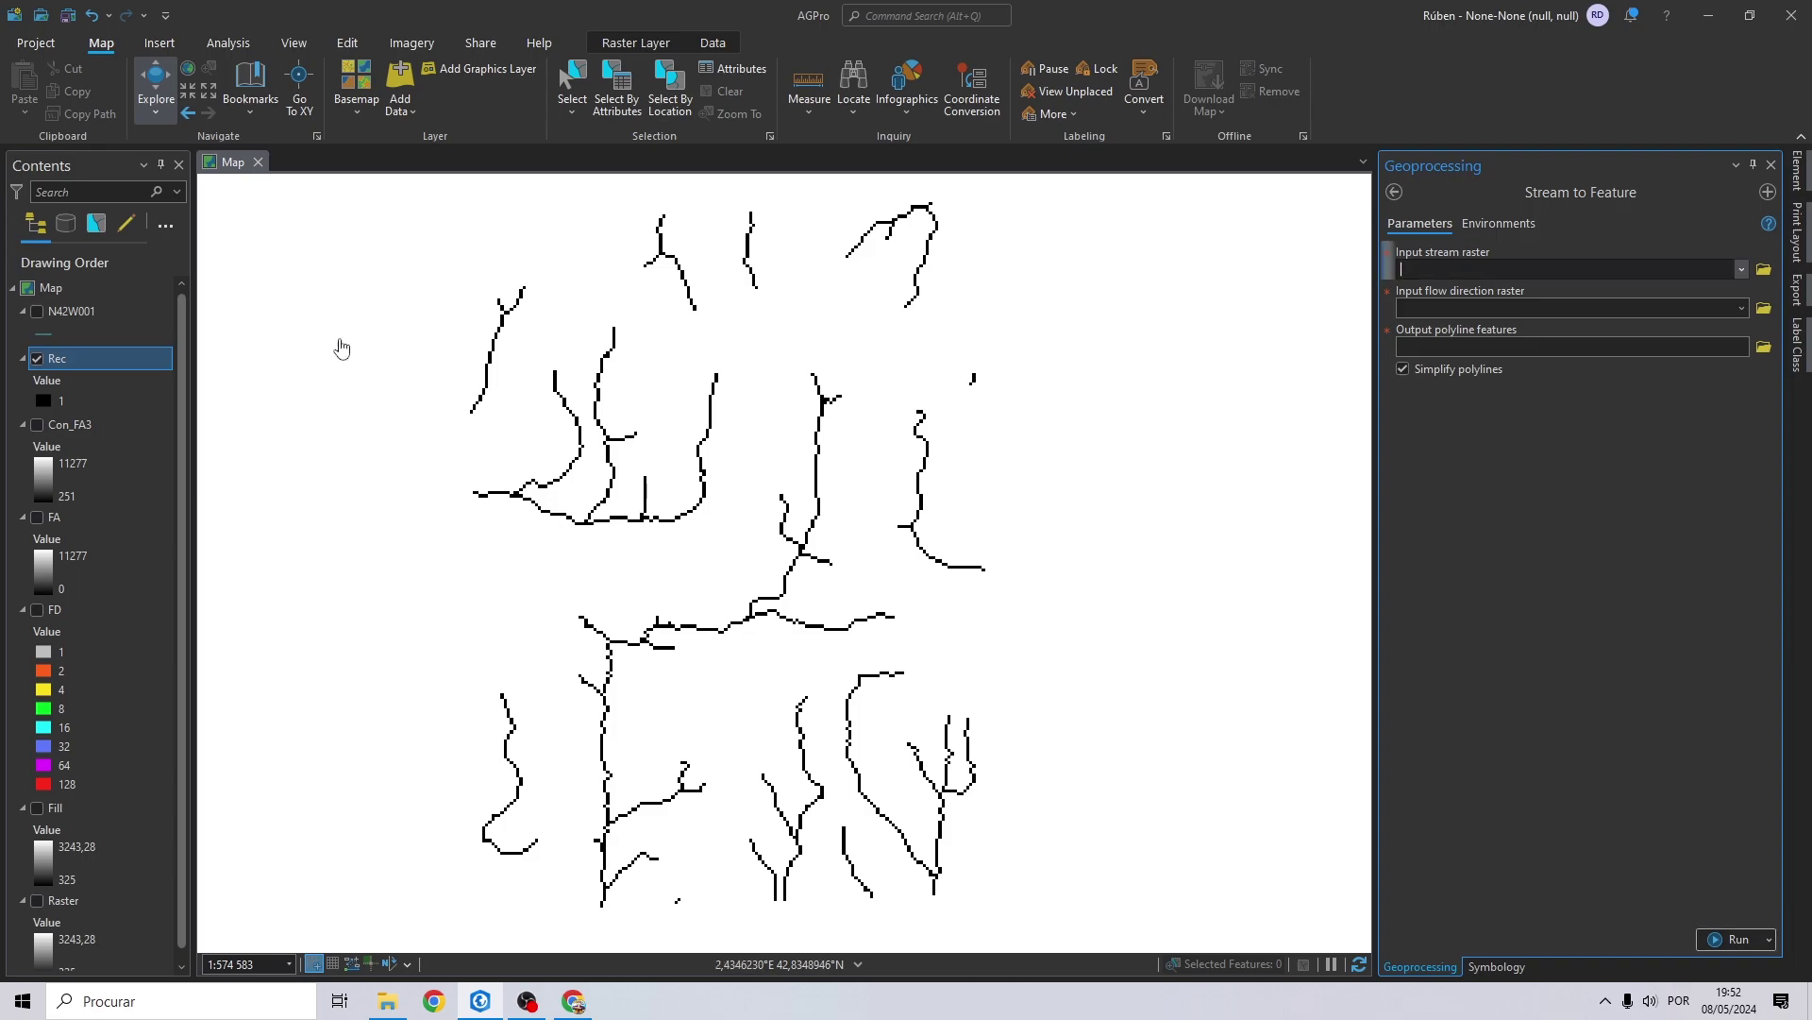
drag(80, 357, 294, 348)
drag(1427, 277, 1423, 272)
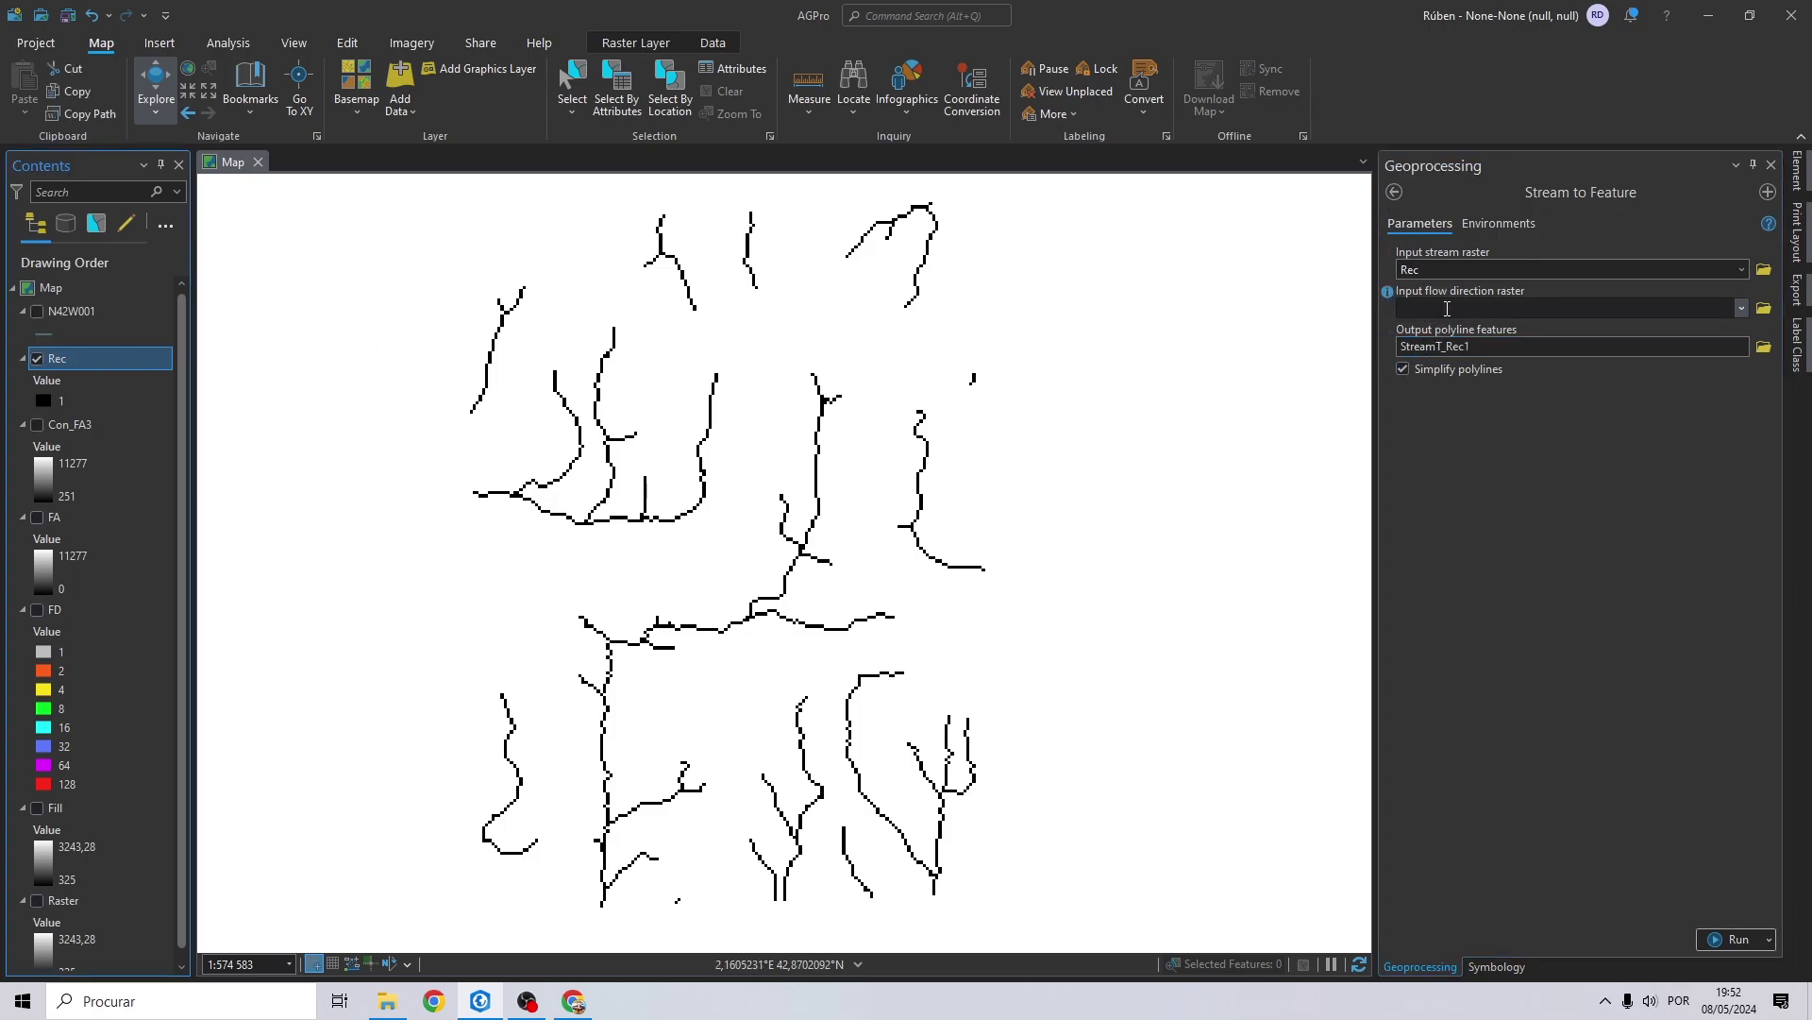
click(56, 610)
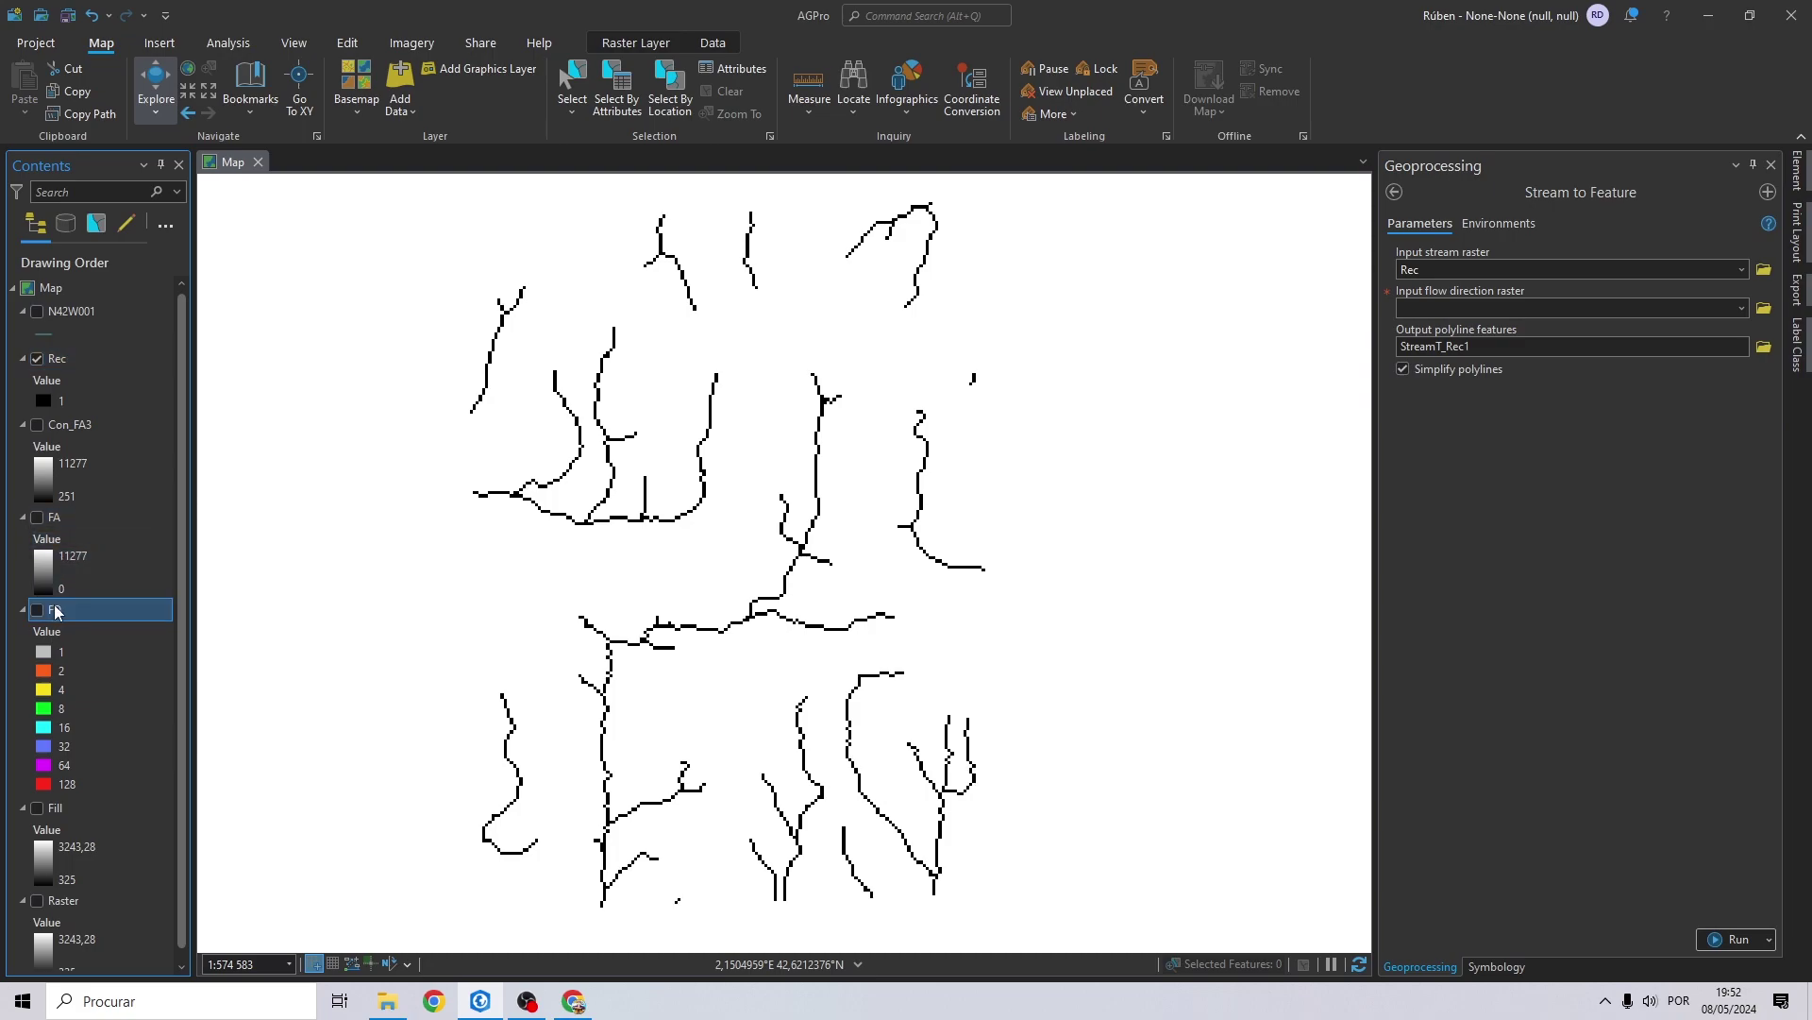
drag(1308, 314, 1444, 310)
Name the output Stream inside the Desktop's Extract Rivers from a DEM folder.
click(1763, 347)
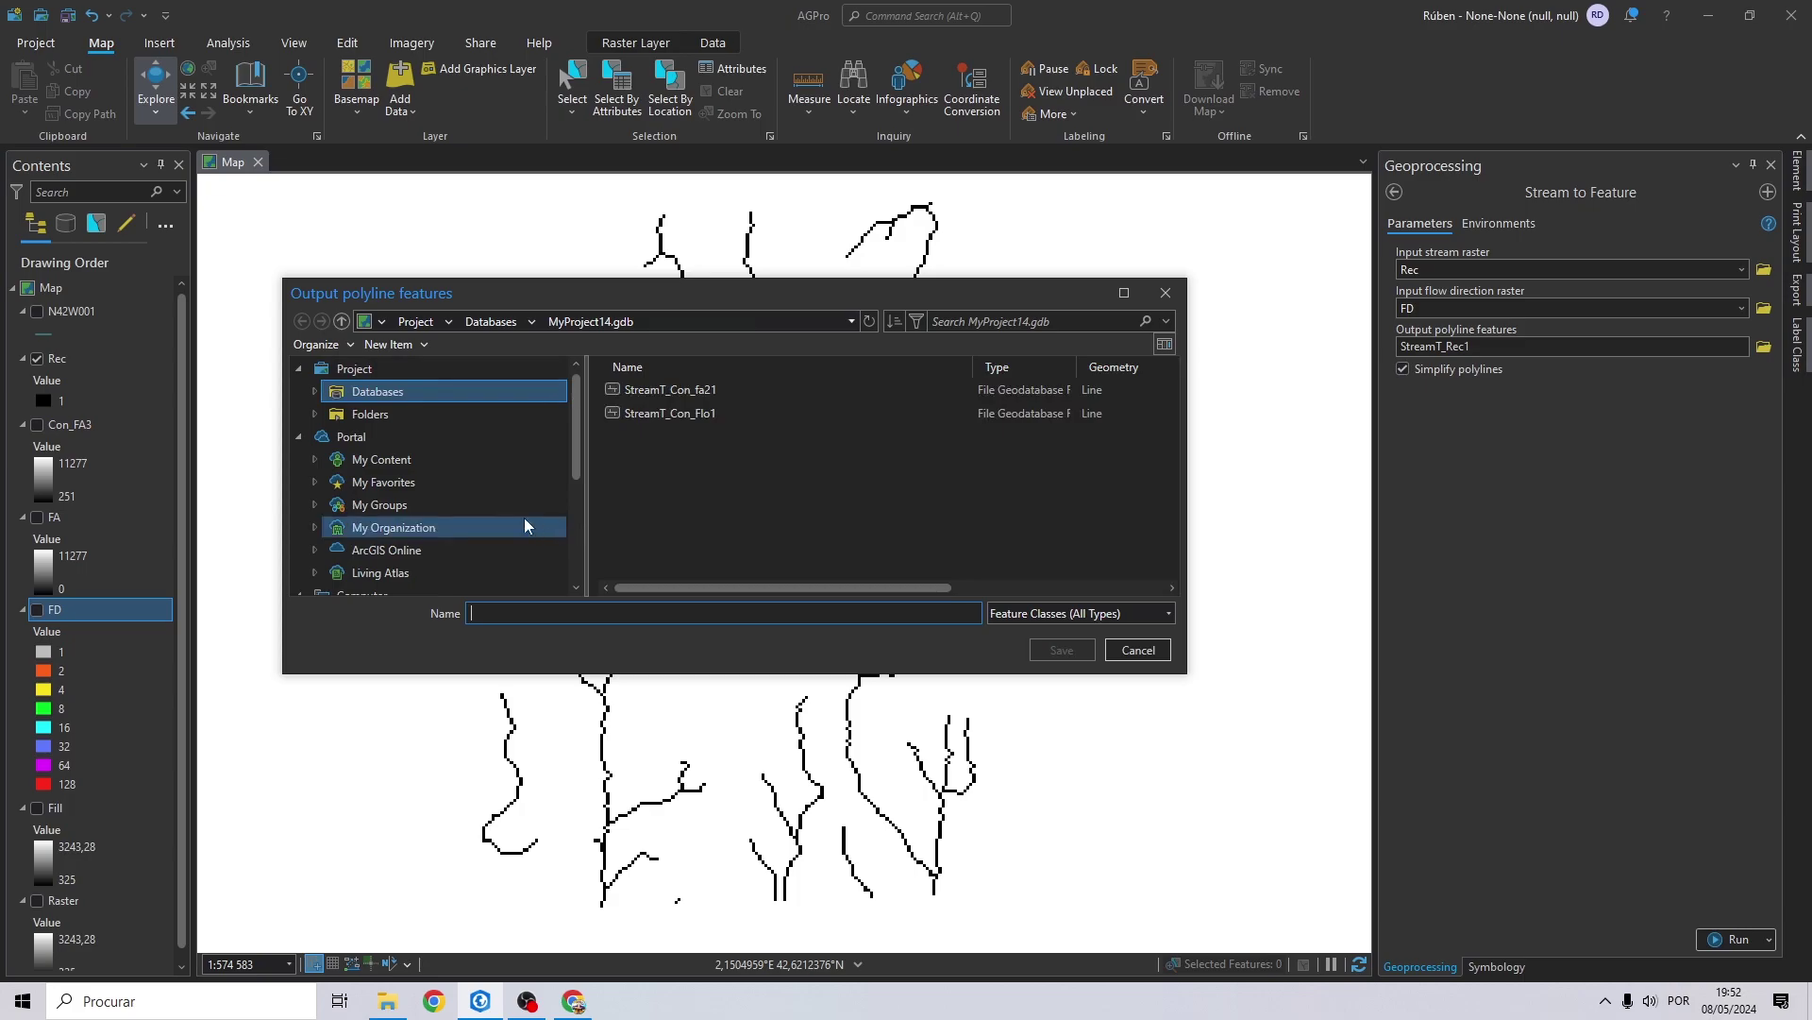
scroll(388, 472, down, 3)
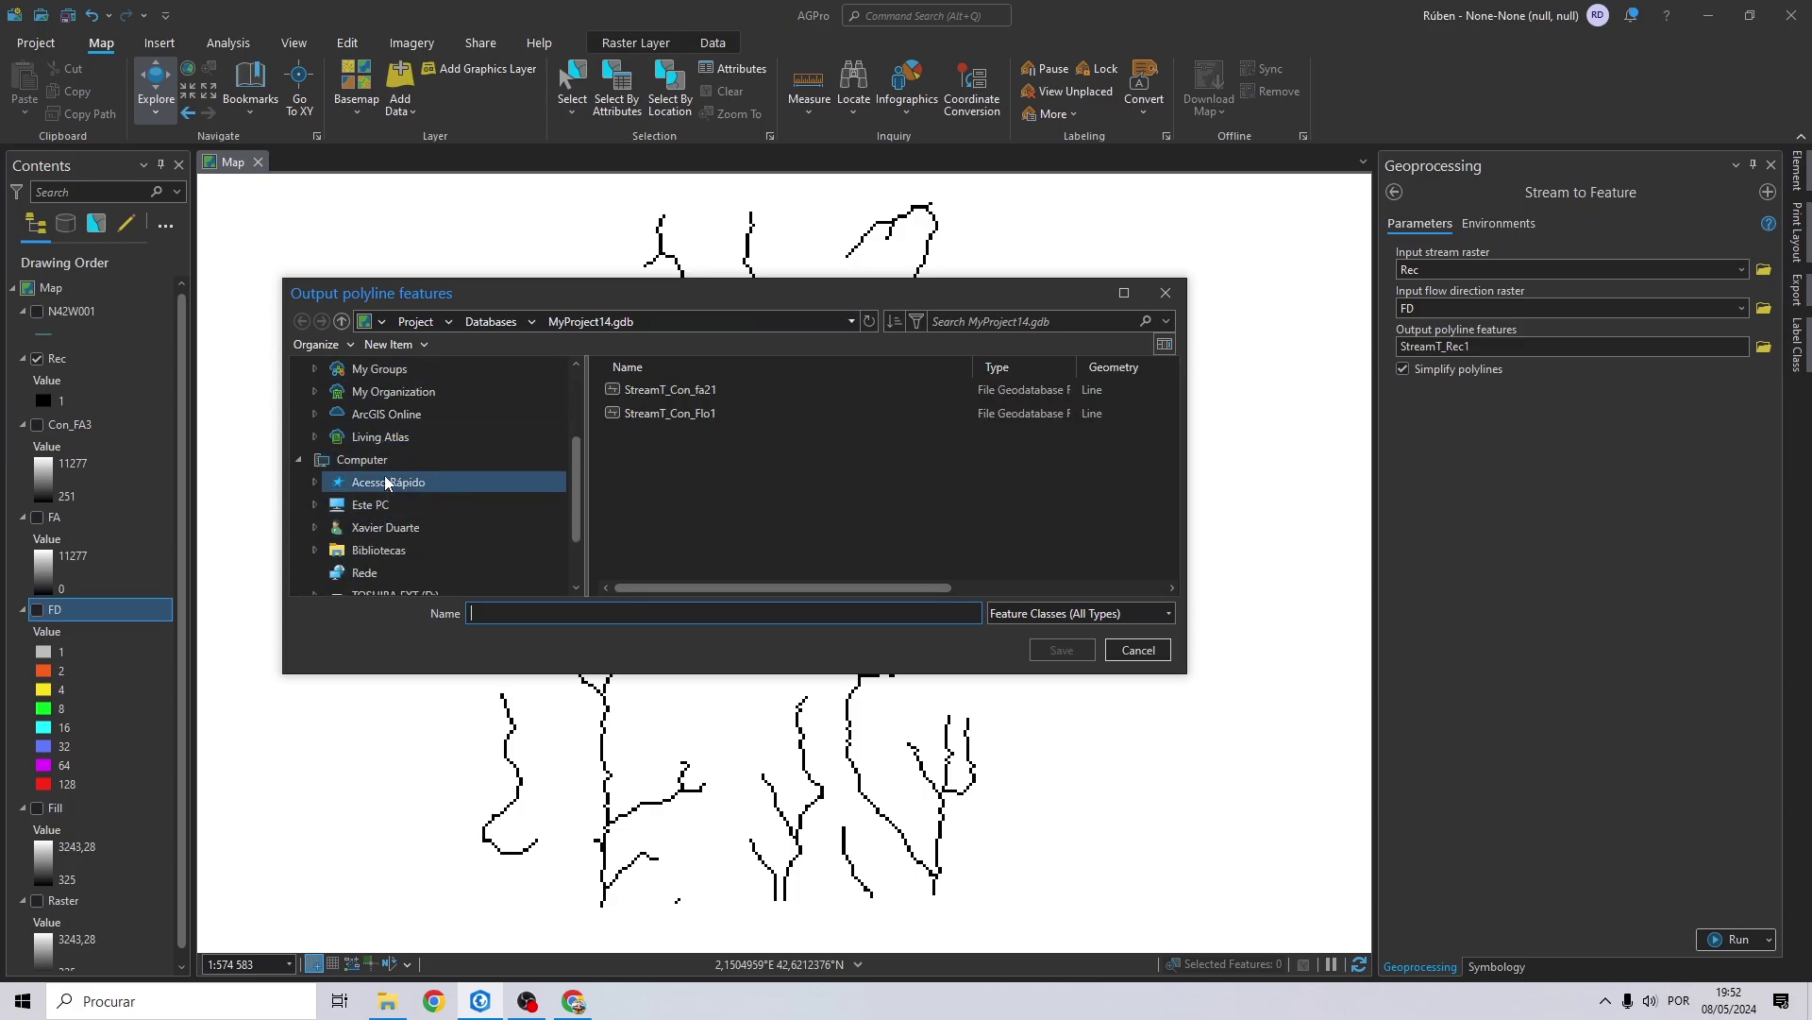
click(381, 491)
click(390, 518)
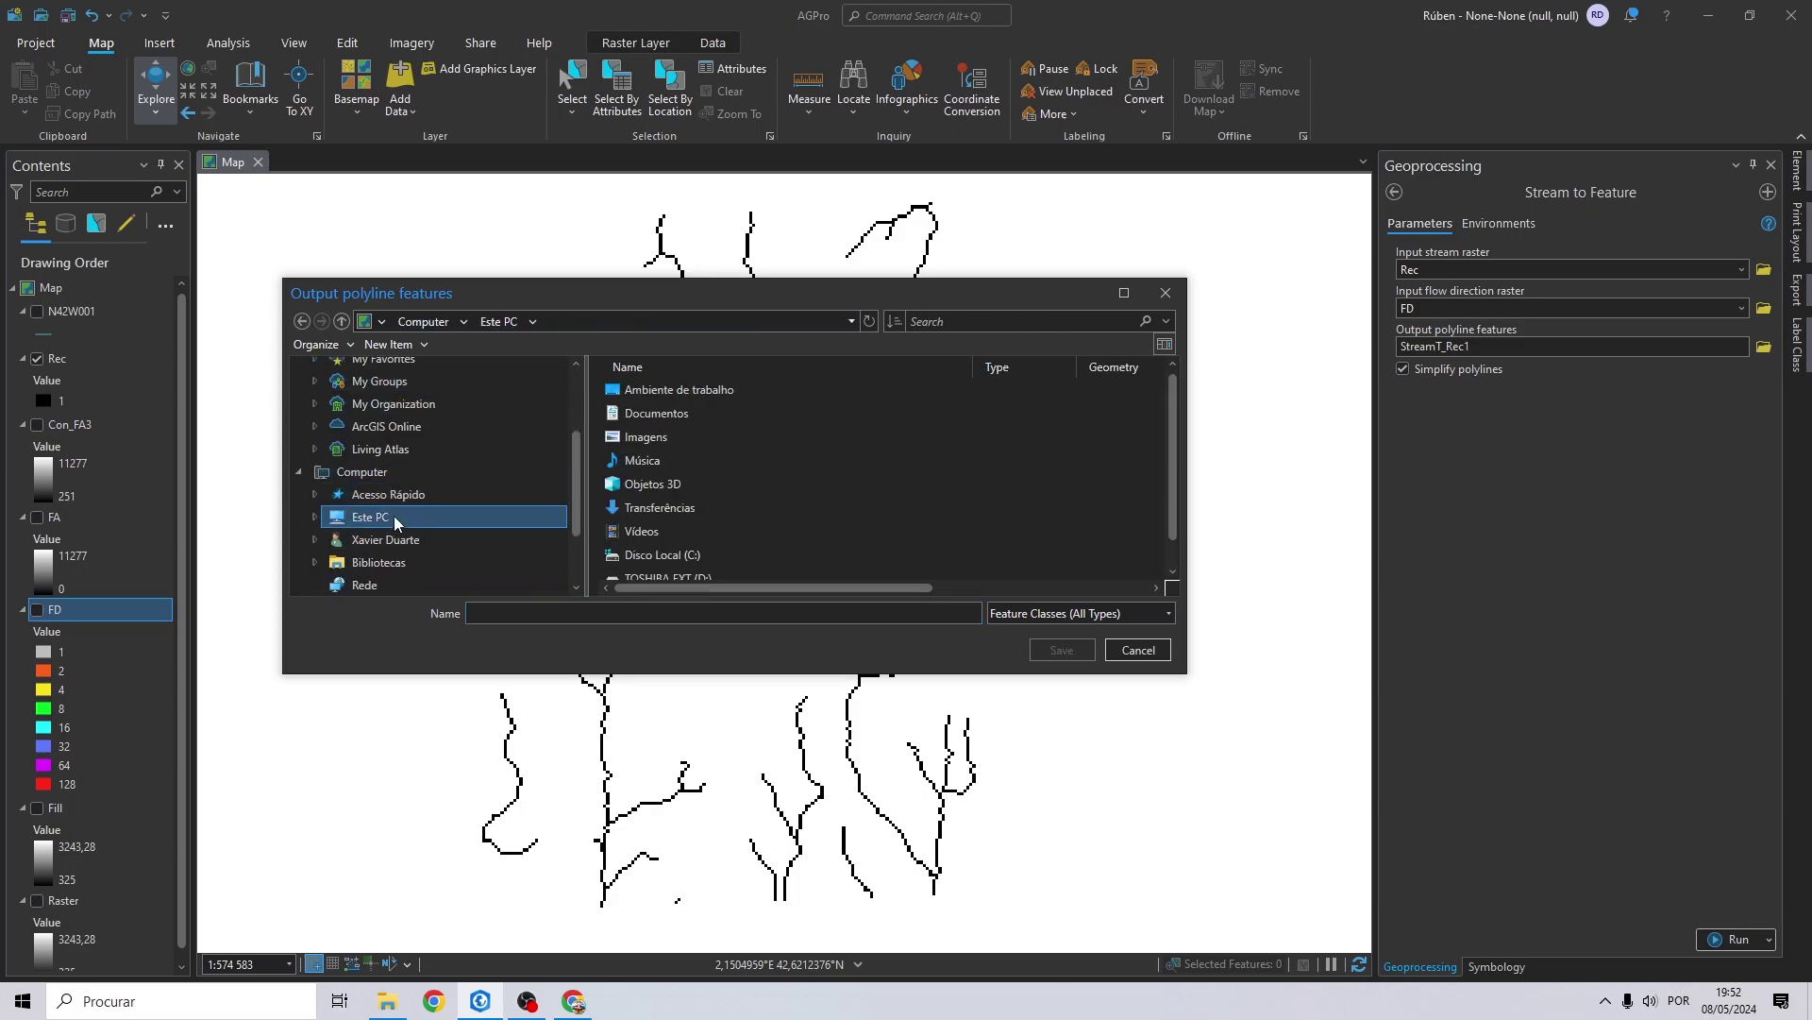
double_click(666, 391)
double_click(676, 393)
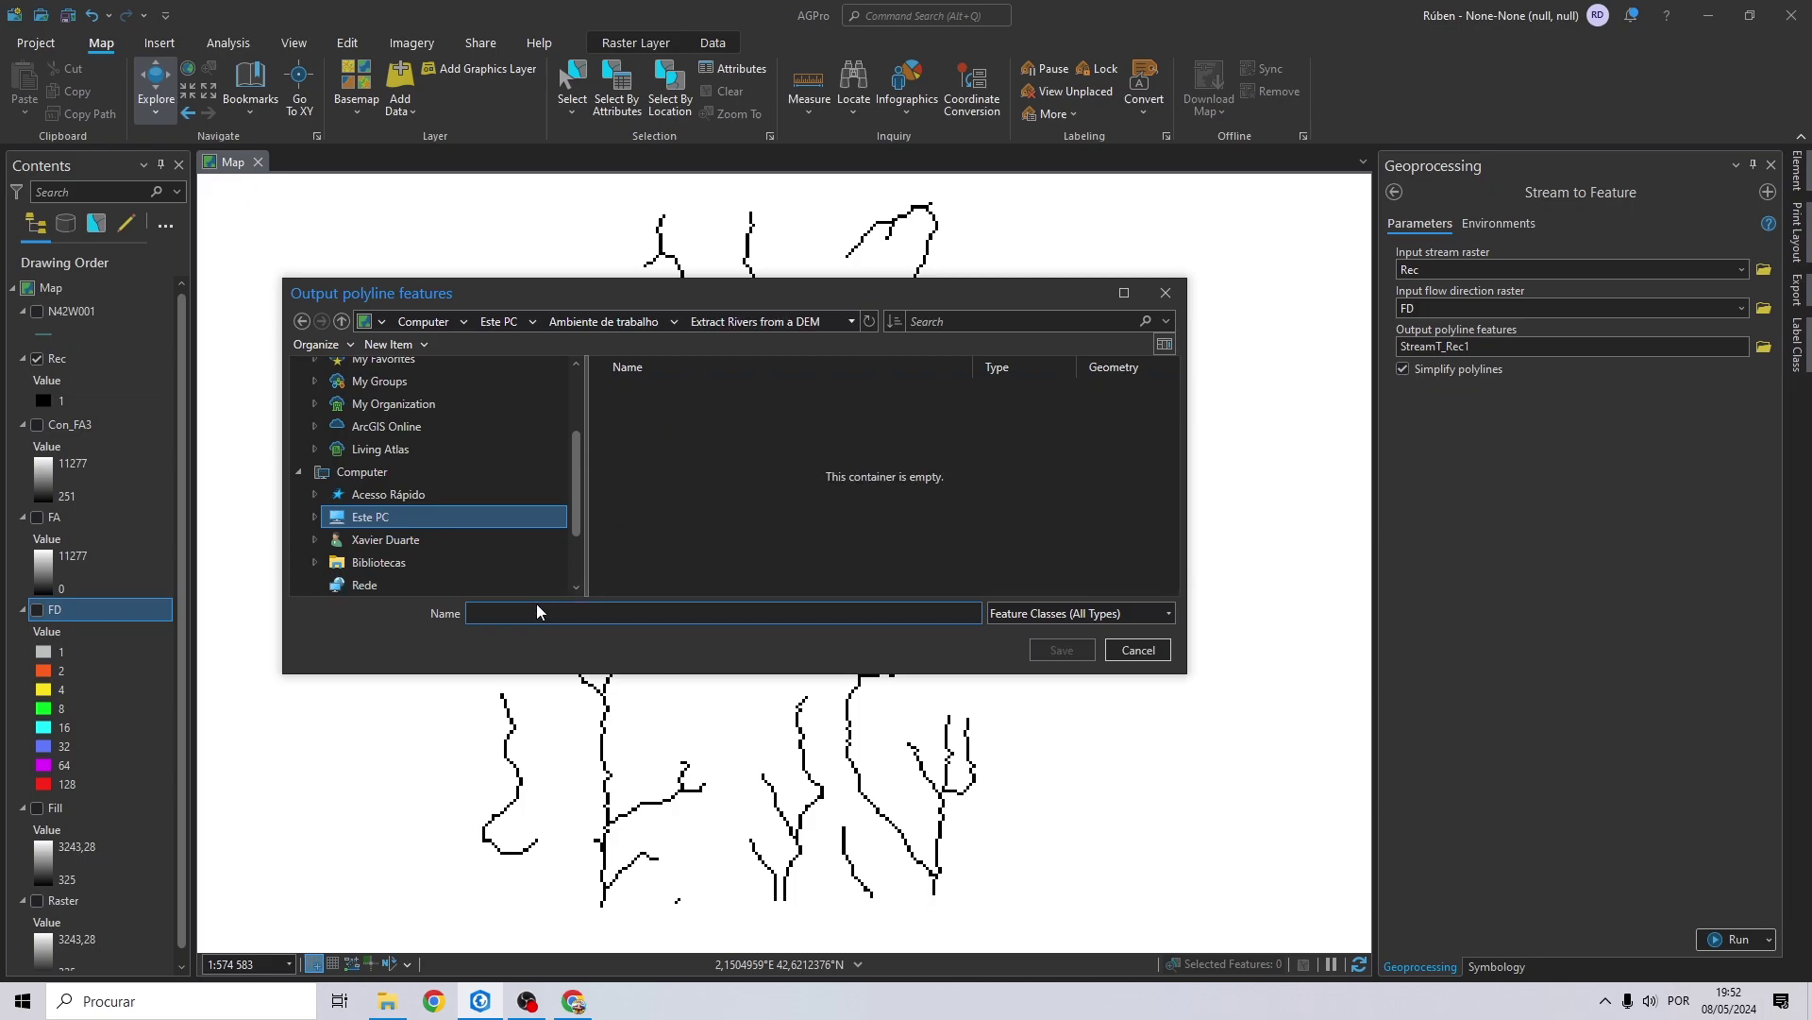
text(Stream)
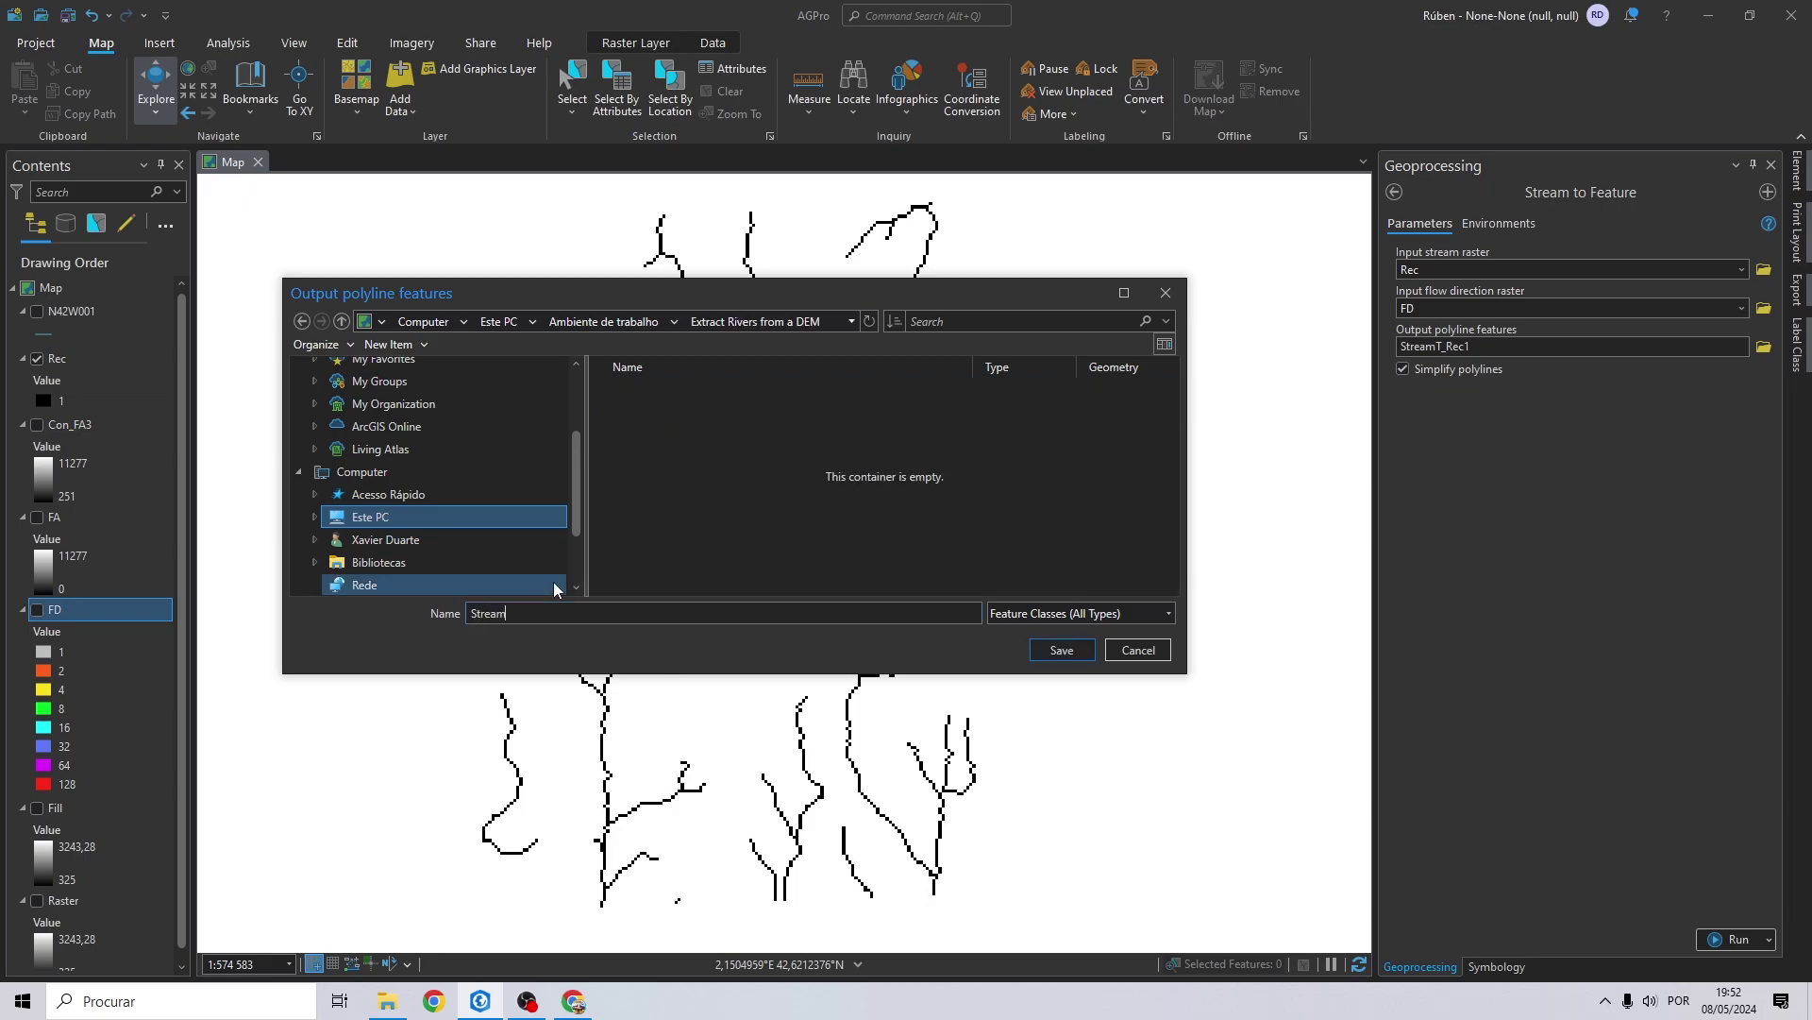
Save the Stream output location and set Current Map coordinates with N42W001 processing extent.
click(1059, 650)
click(1501, 223)
click(1726, 293)
click(1682, 314)
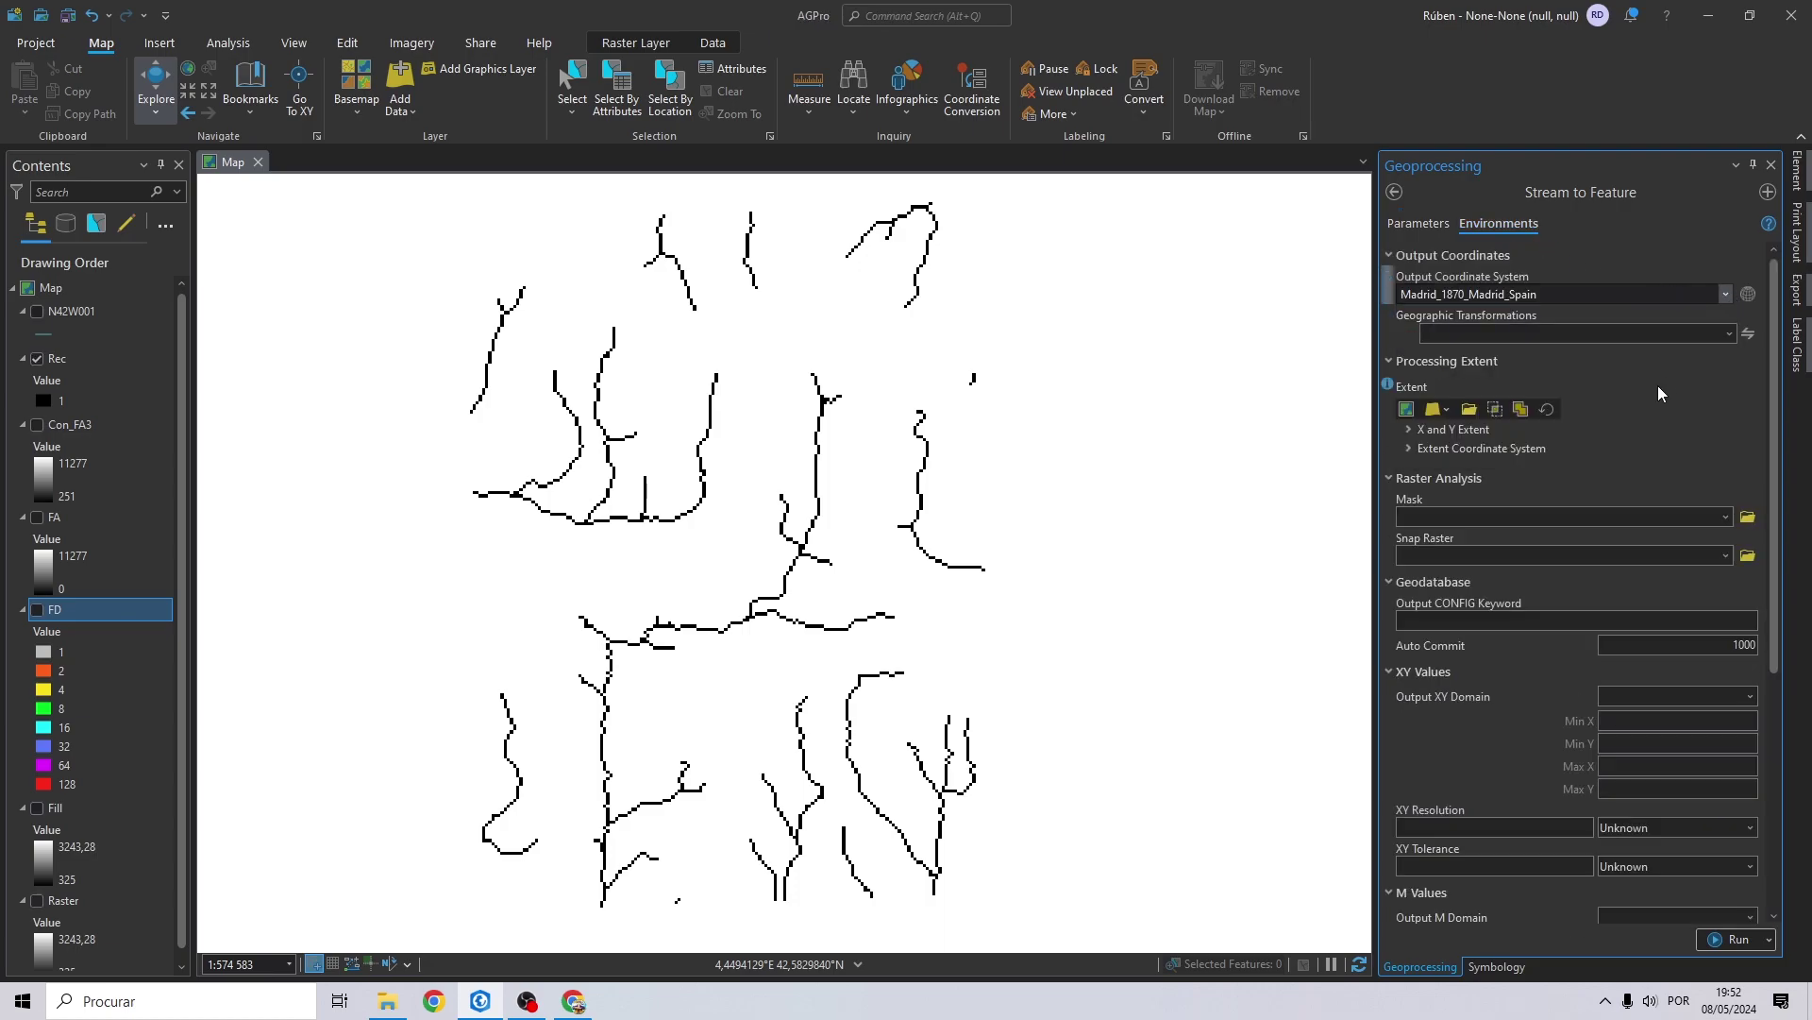
click(1441, 412)
click(1614, 463)
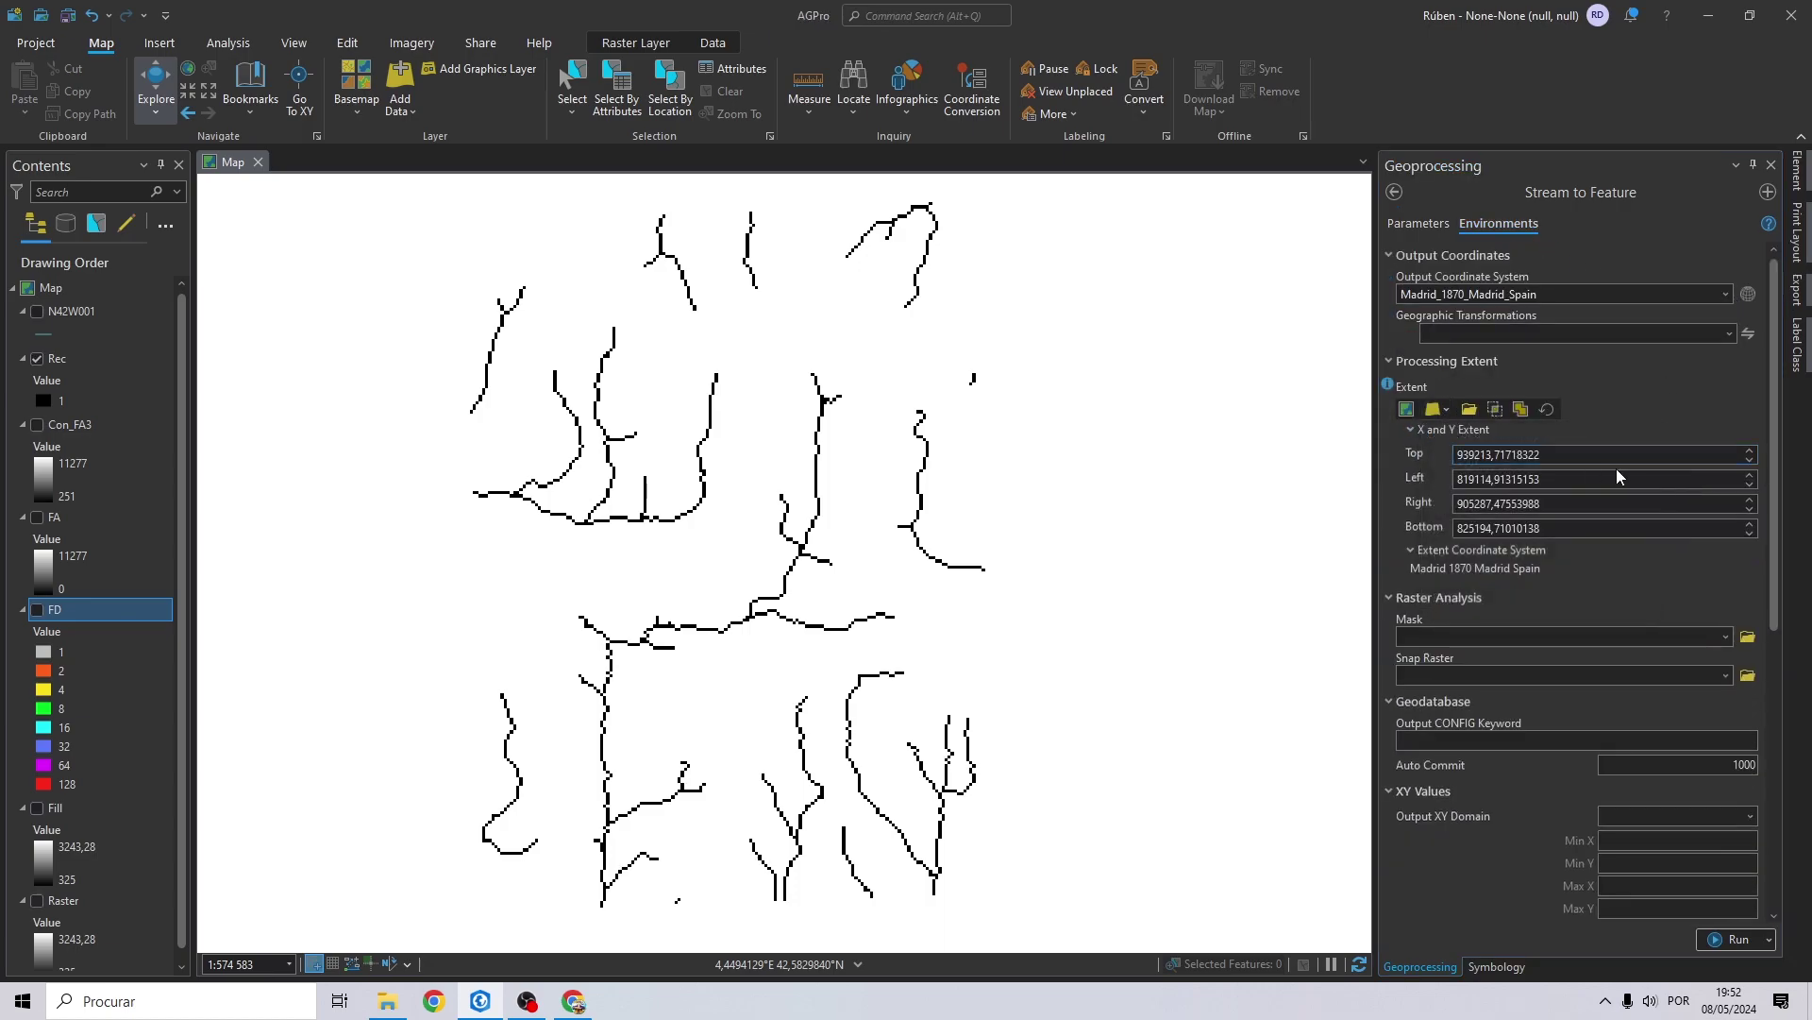
Use Raster as both the analysis mask and the snap raster.
scroll(1594, 490, down, 3)
scroll(1538, 766, down, 1)
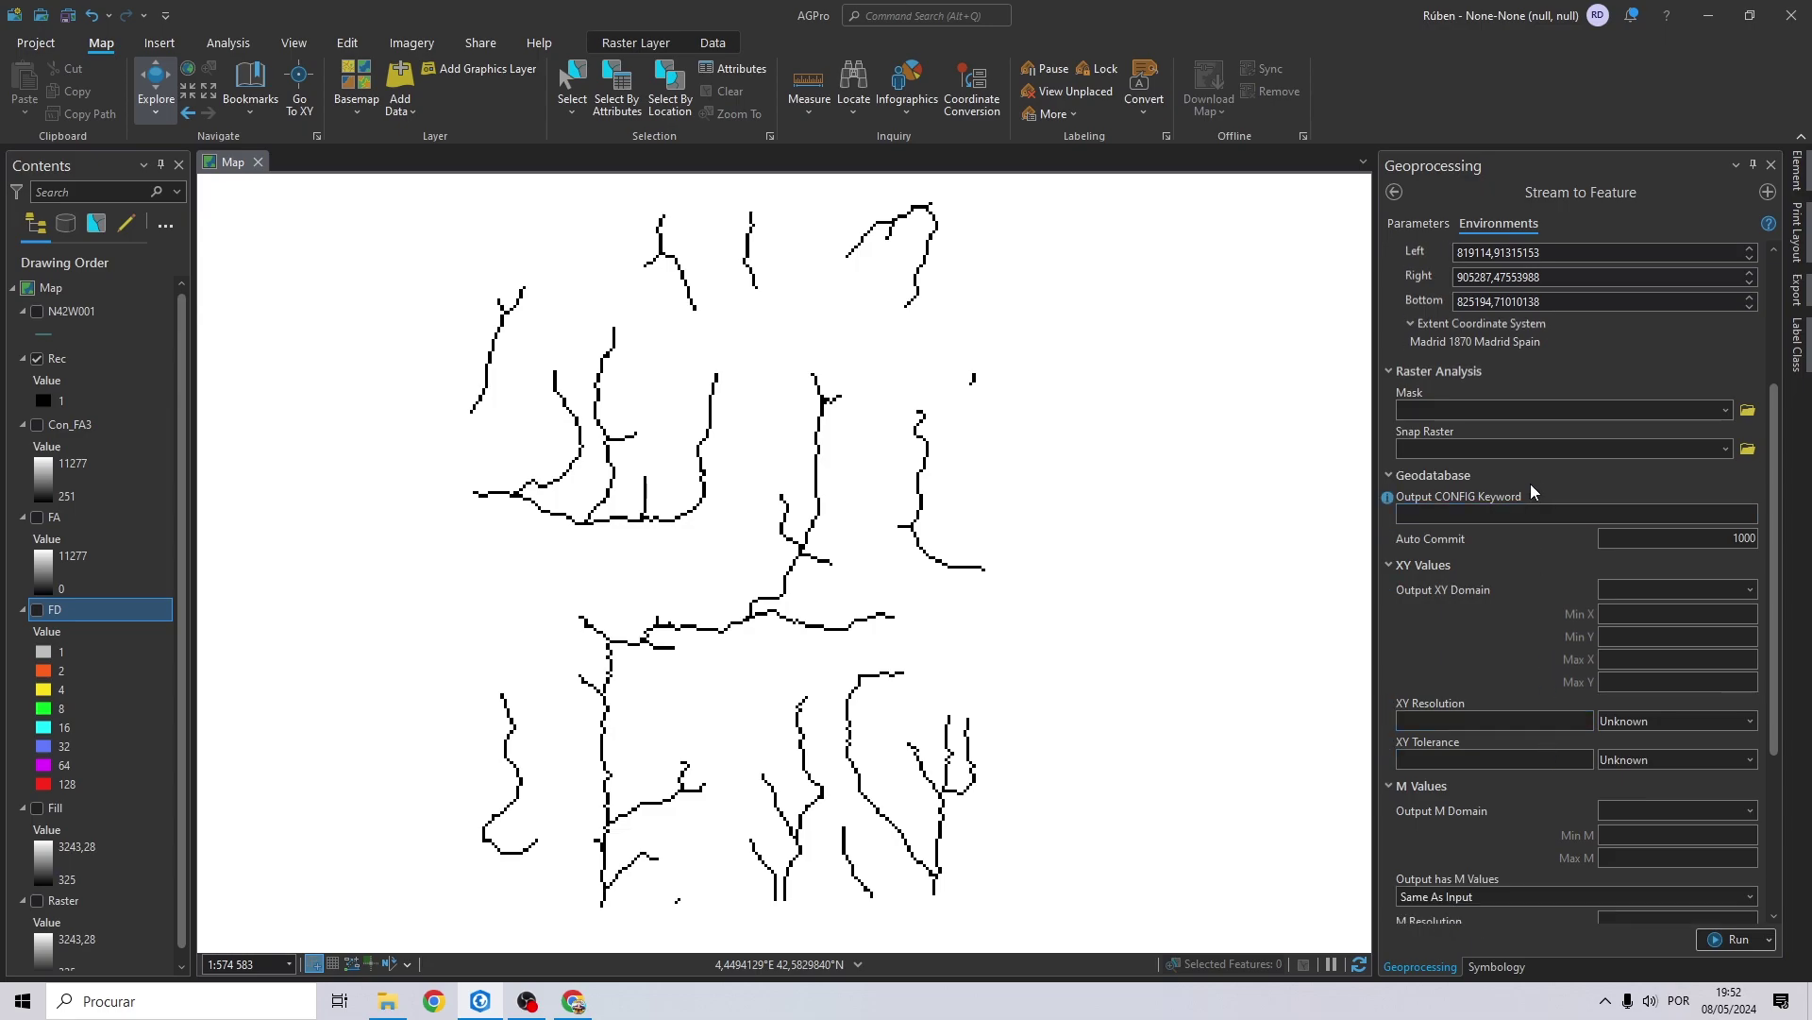
click(1697, 413)
click(1596, 549)
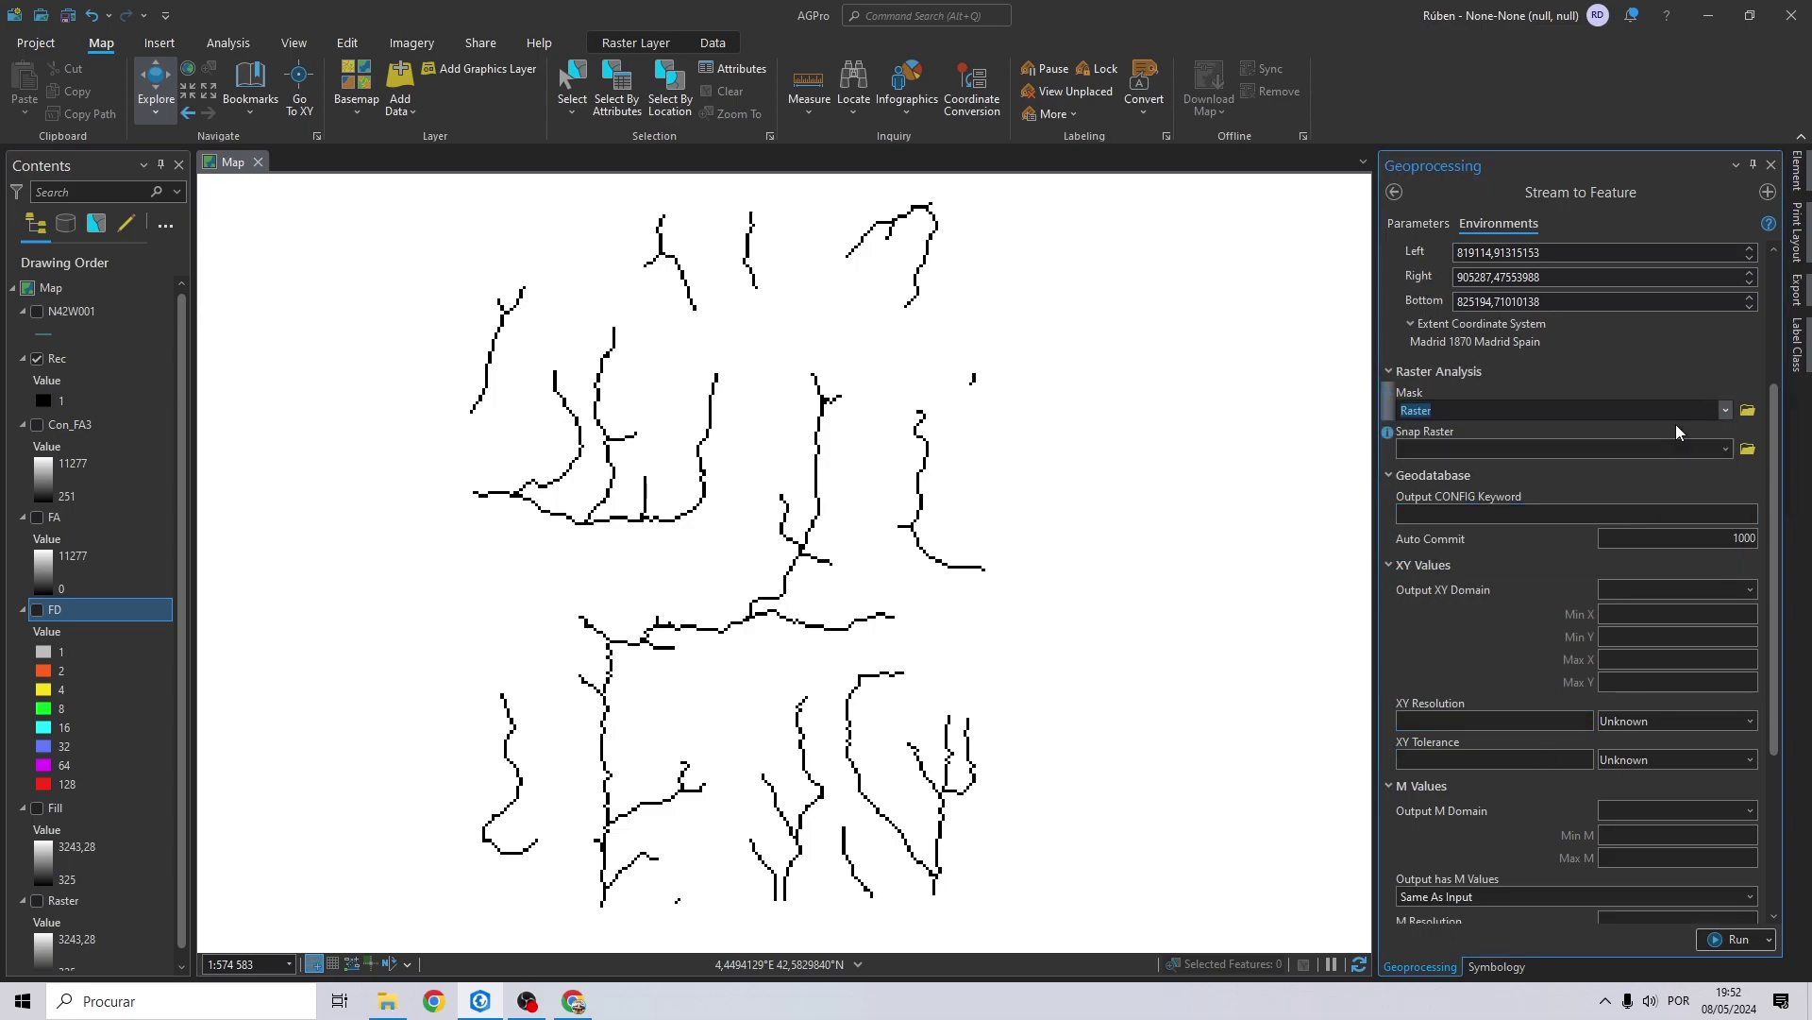
click(1733, 449)
click(1469, 561)
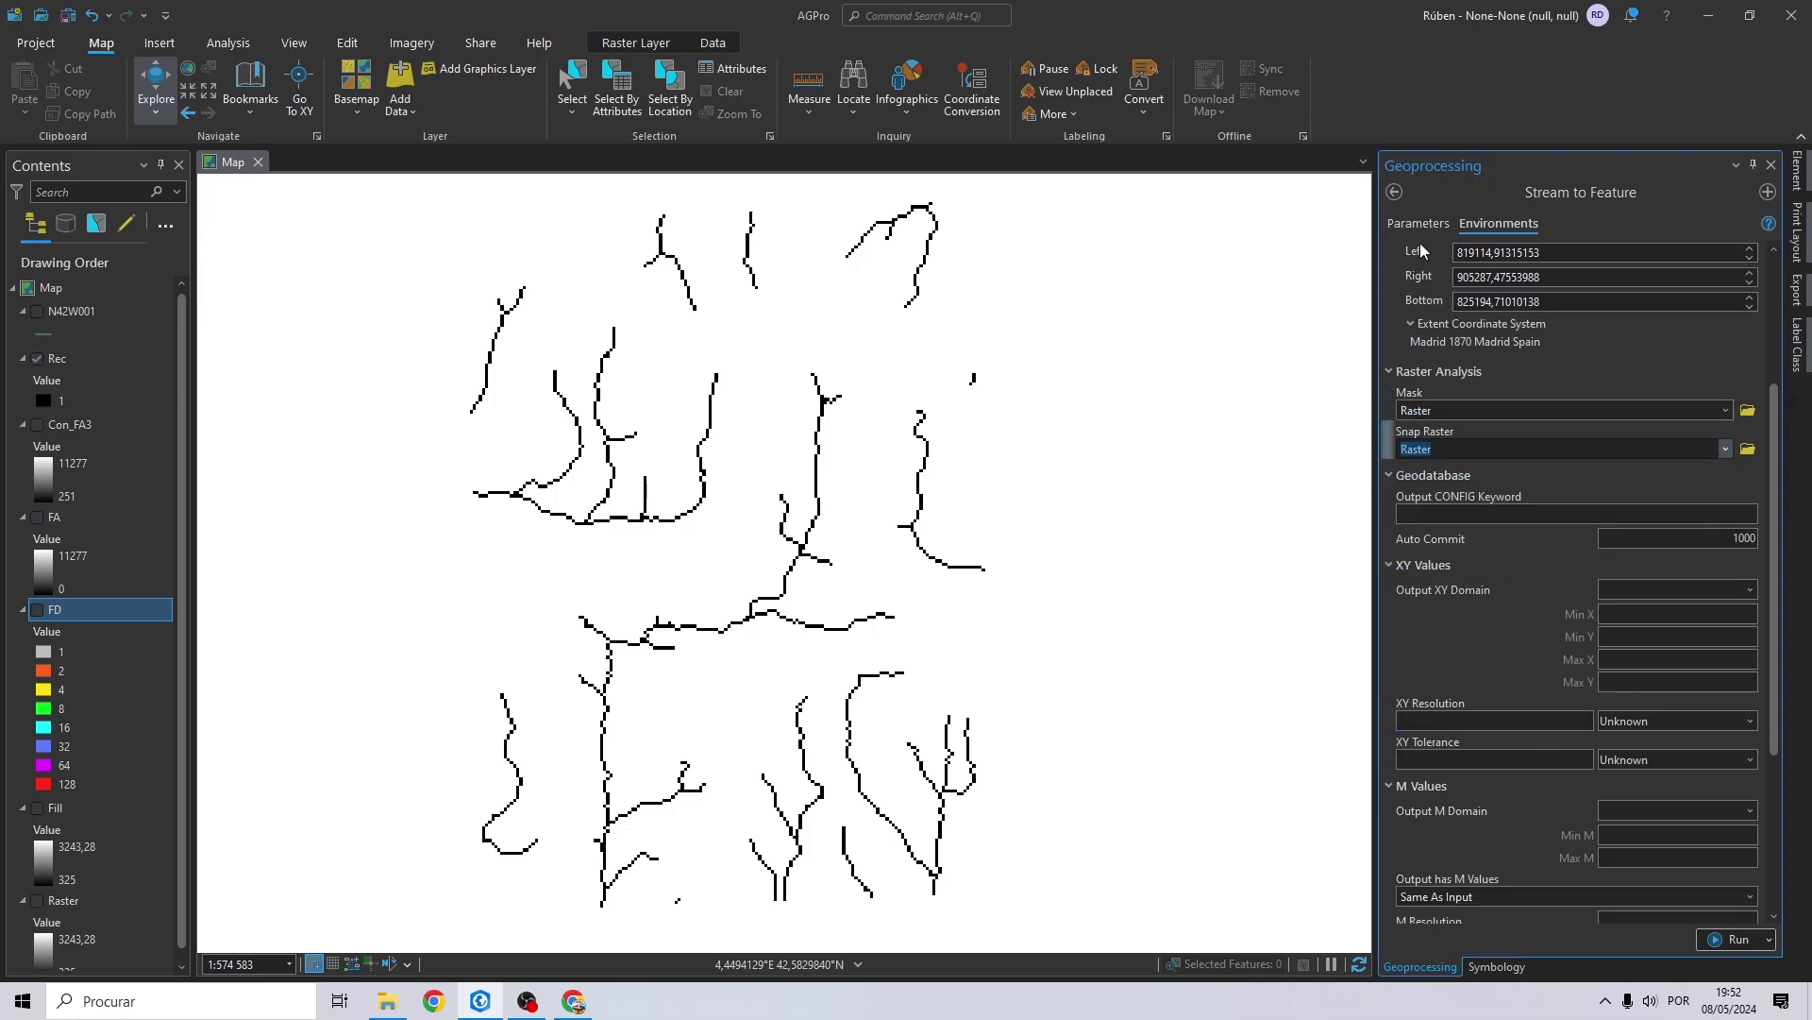
click(1415, 224)
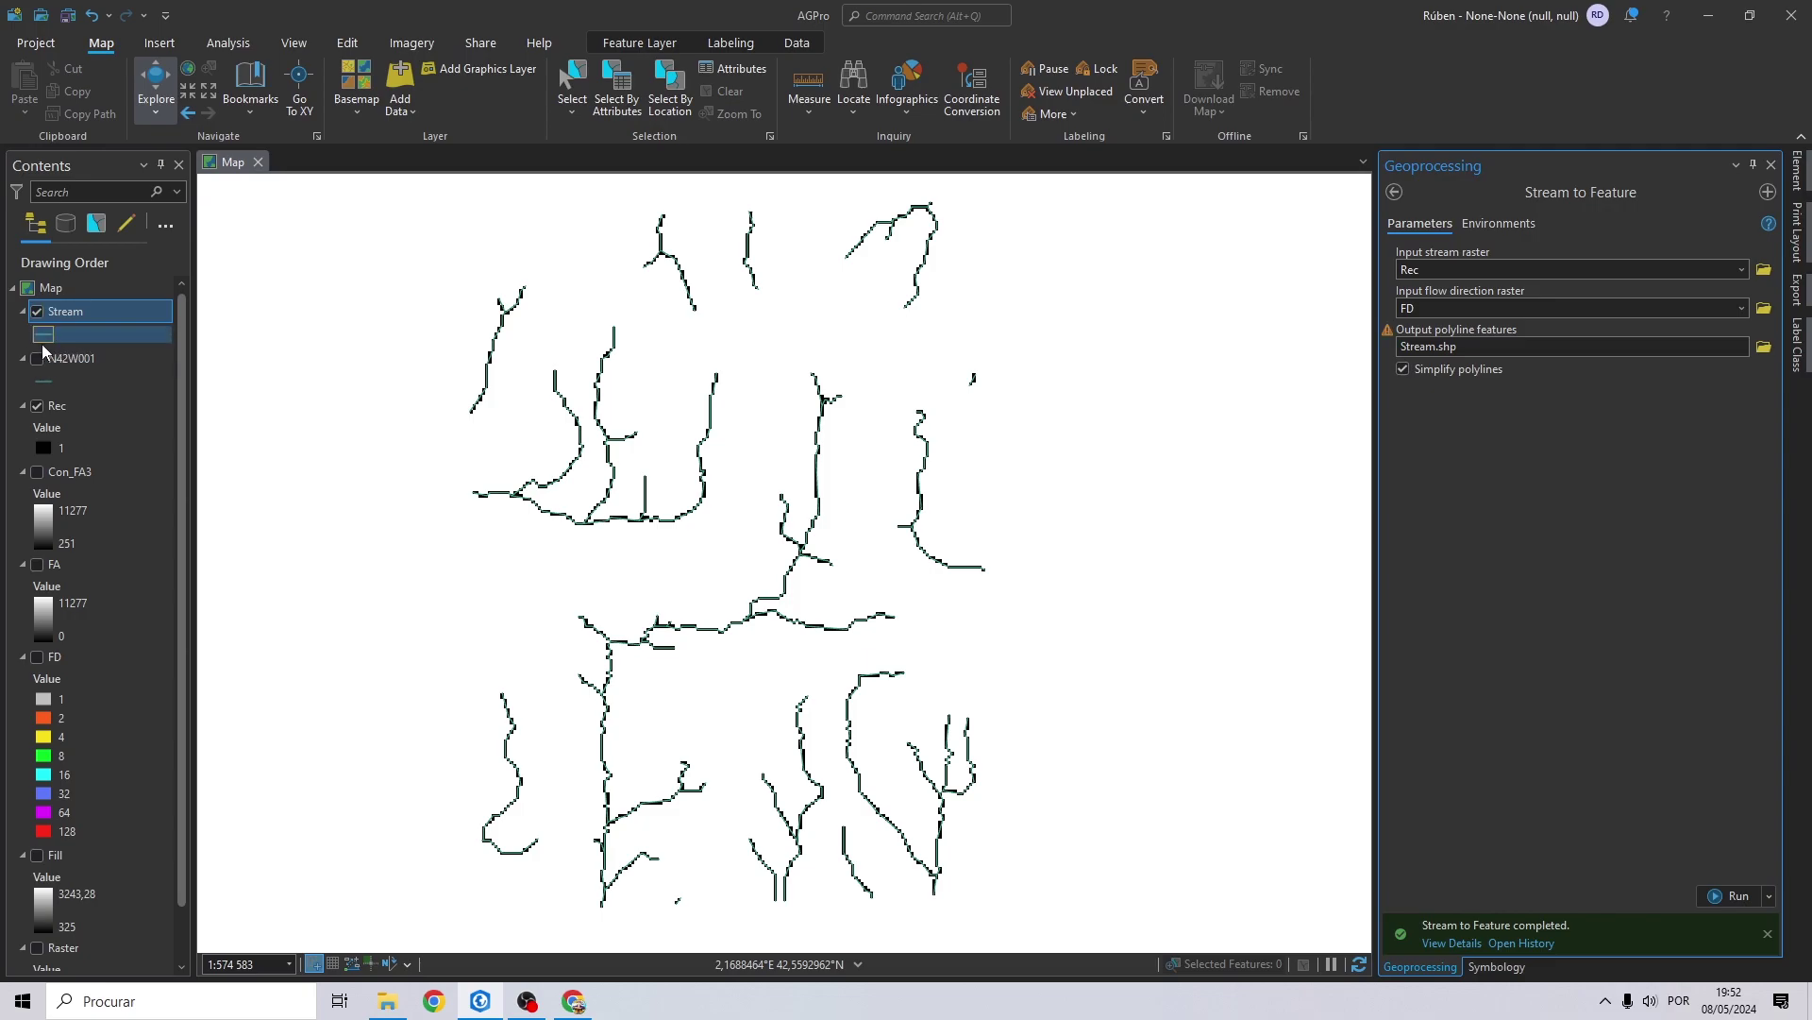
Hide Rec and display the elevation Raster with the green-yellow-red colour scheme.
click(36, 405)
drag(778, 638, 790, 591)
scroll(98, 784, down, 2)
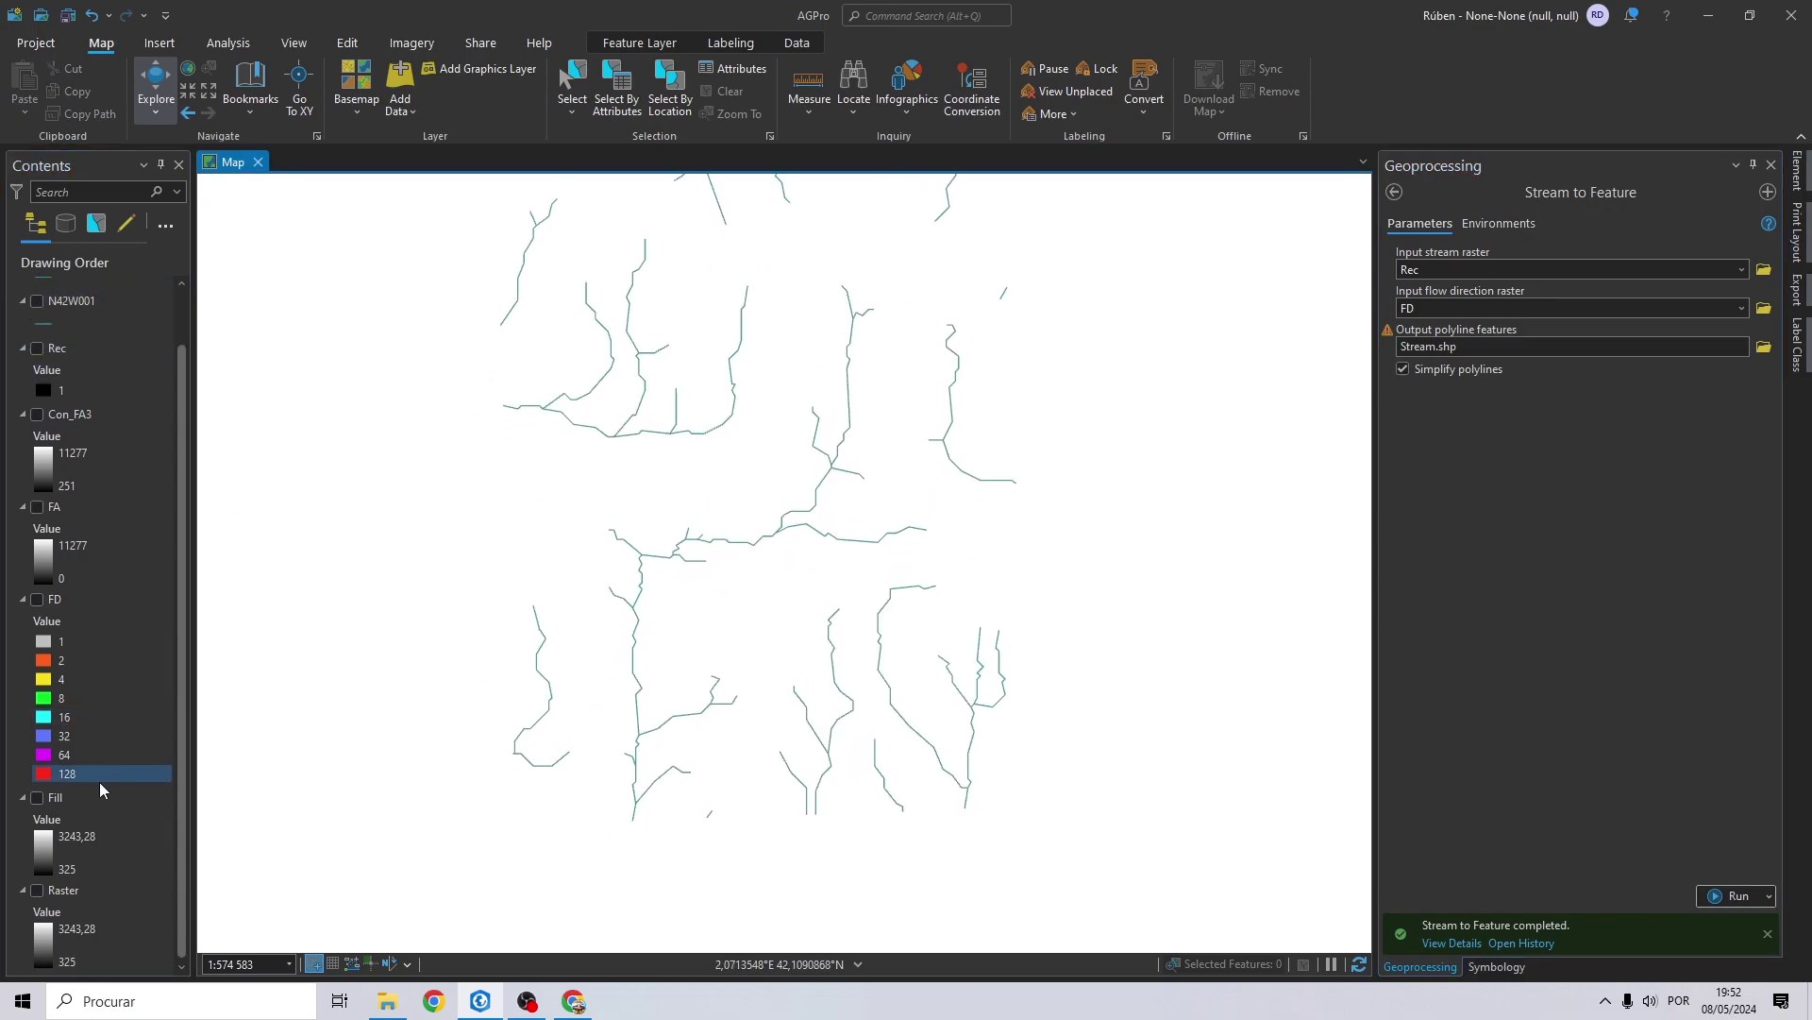
click(38, 891)
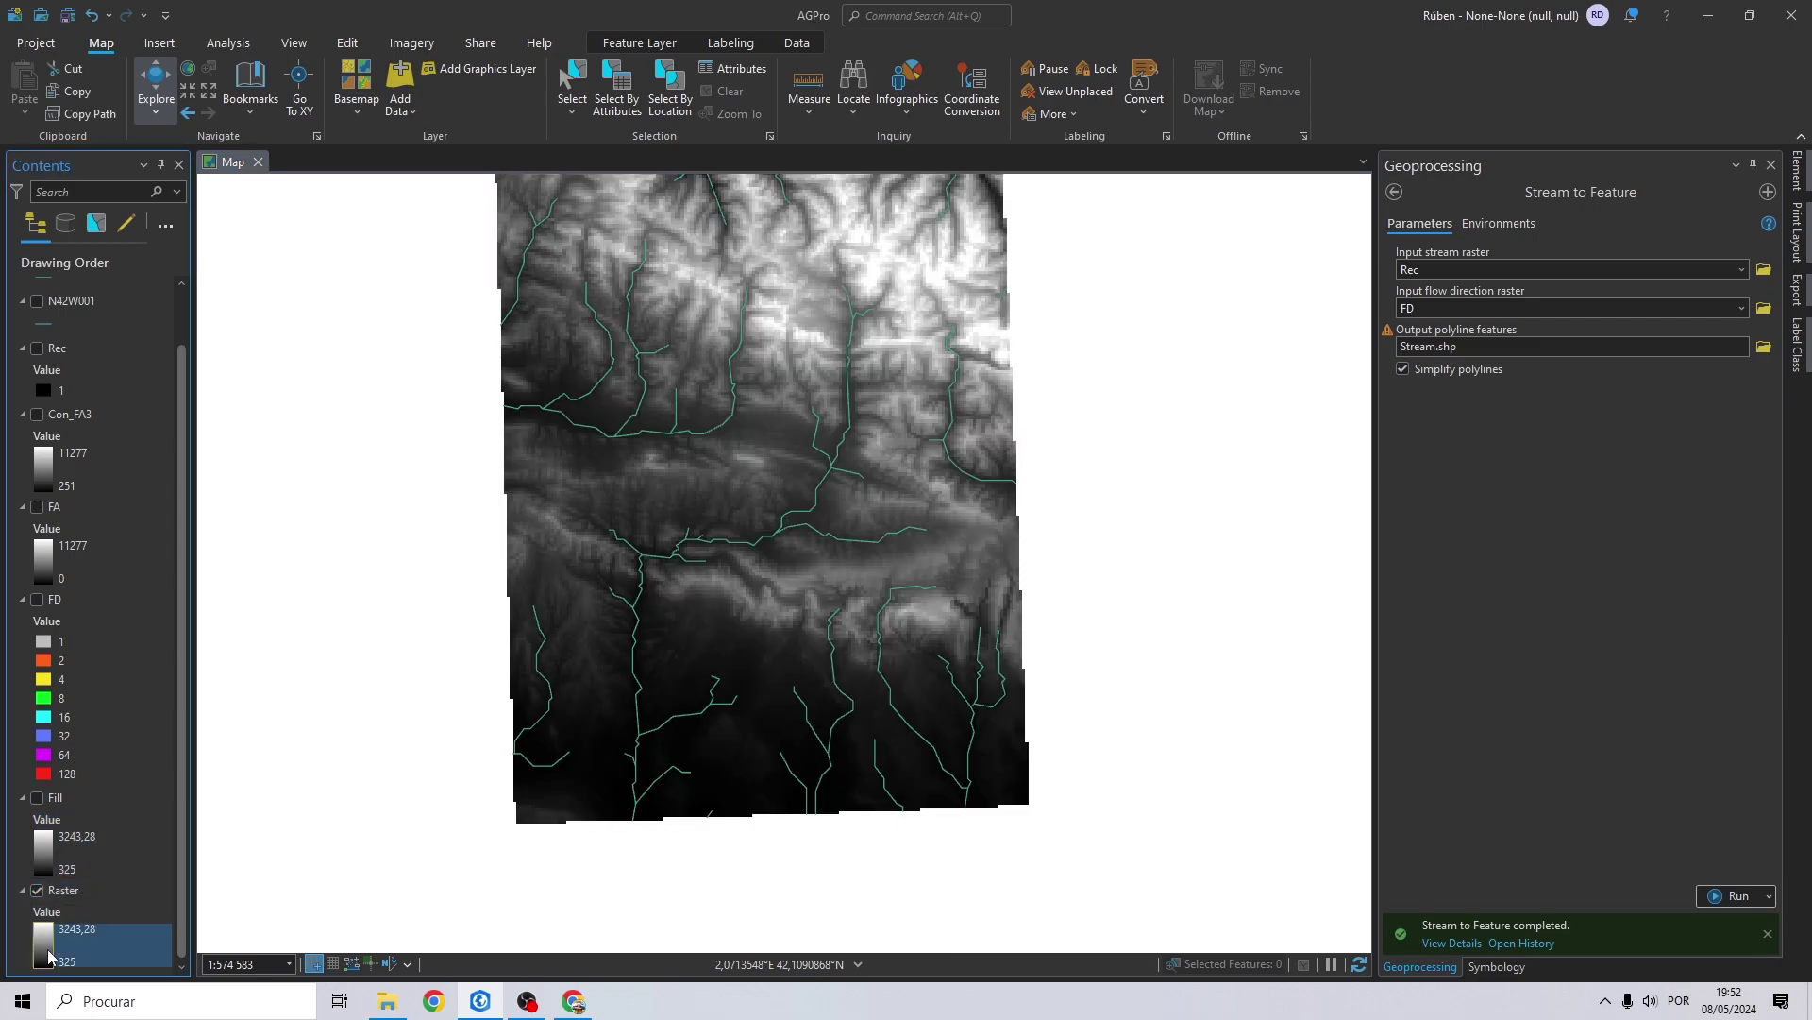
click(47, 949)
click(1509, 305)
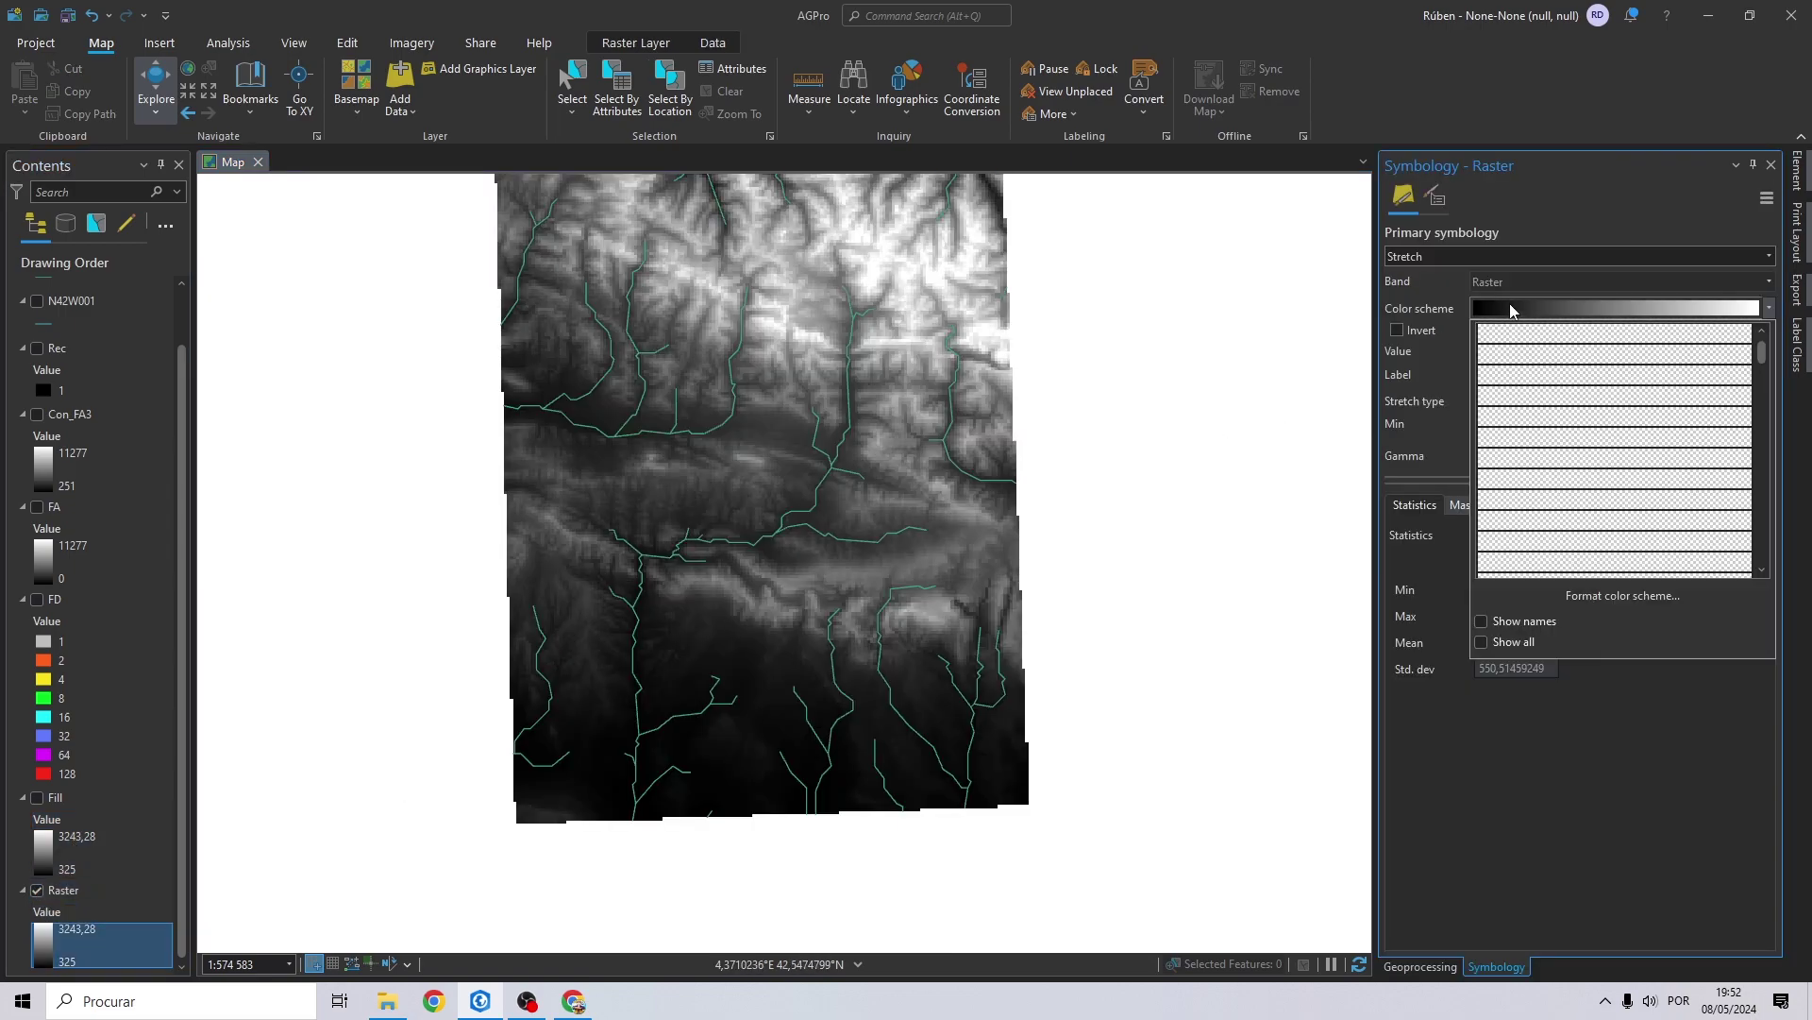
click(1542, 521)
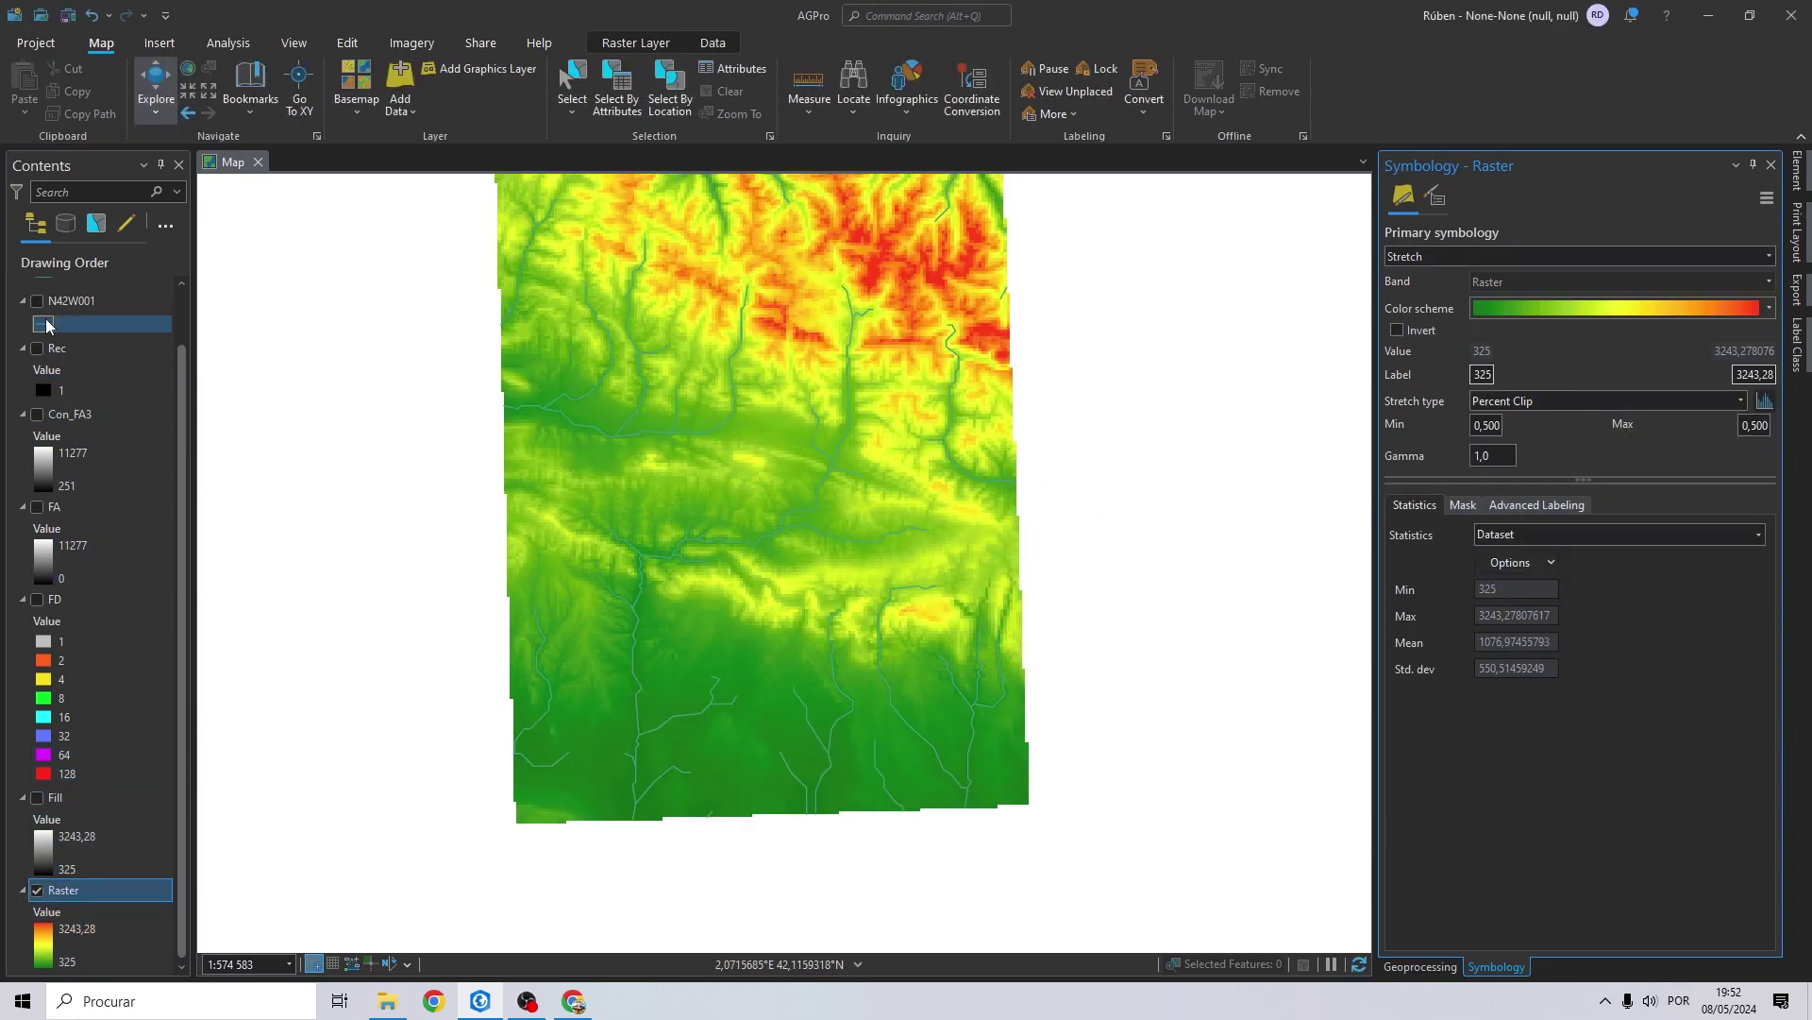
Restyle the Stream layer as 2 pt blue lines and apply it.
scroll(47, 331, up, 2)
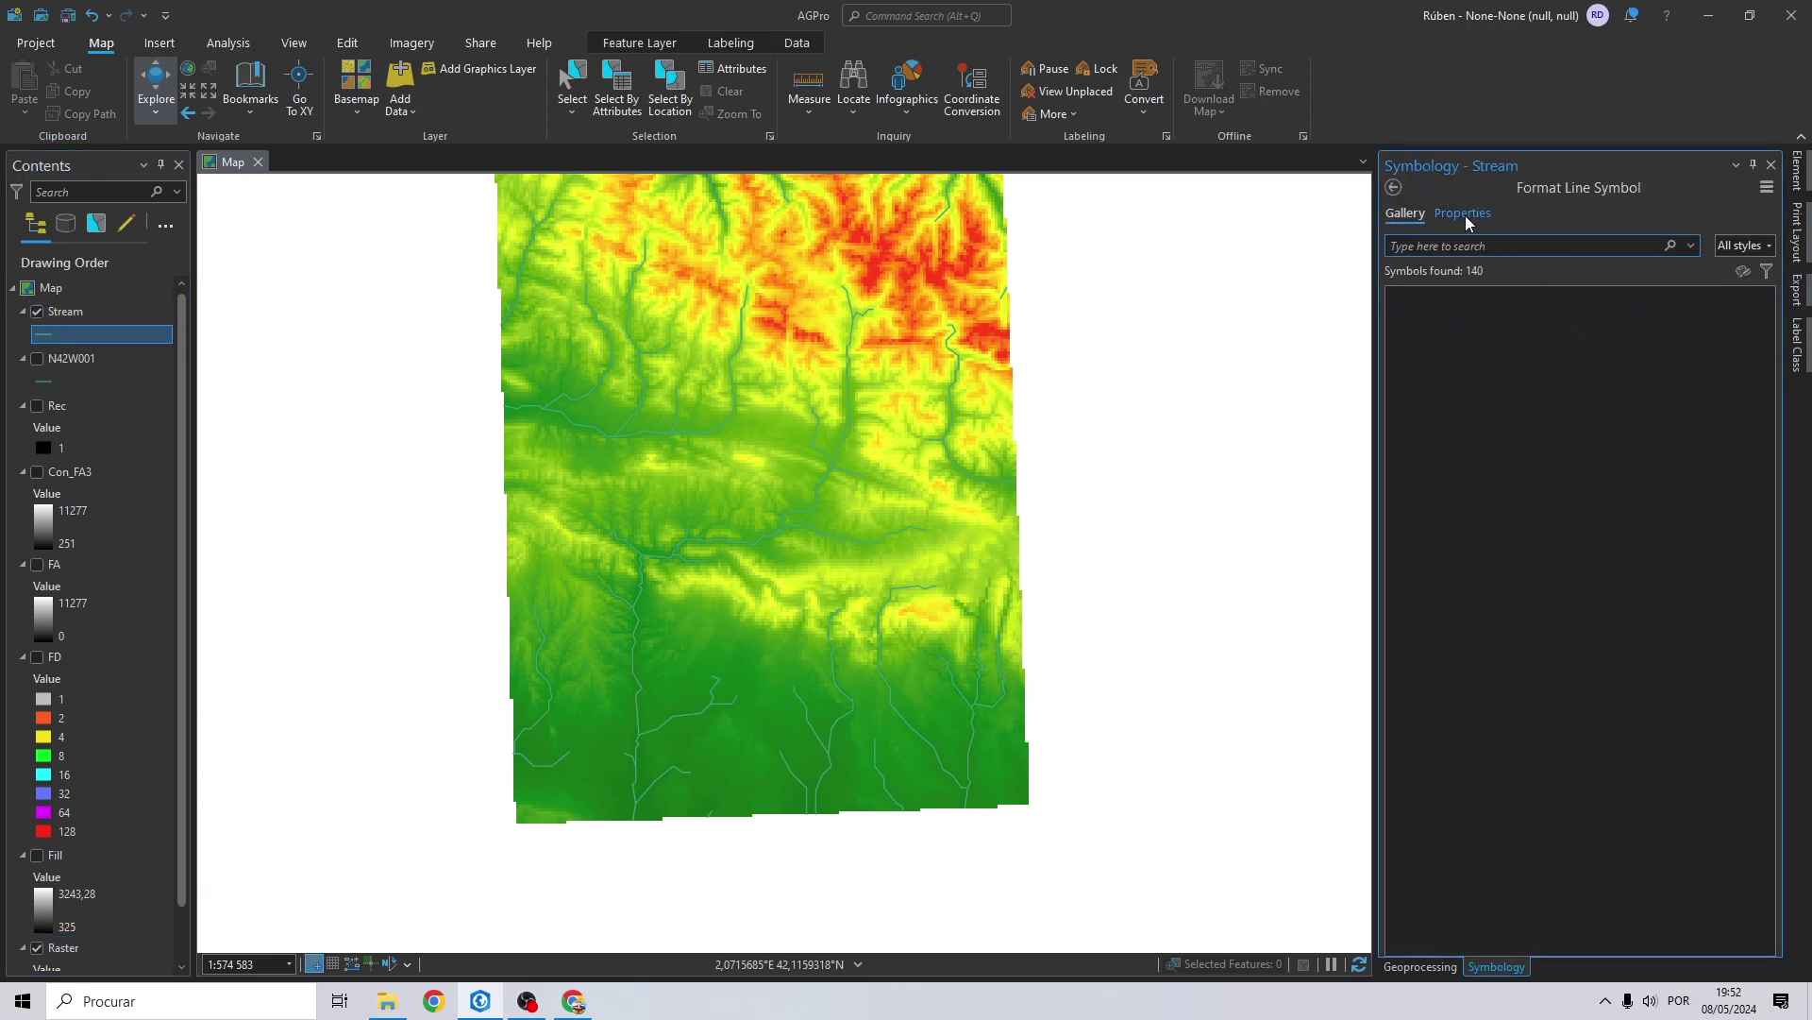
click(1462, 214)
click(1768, 332)
click(1768, 309)
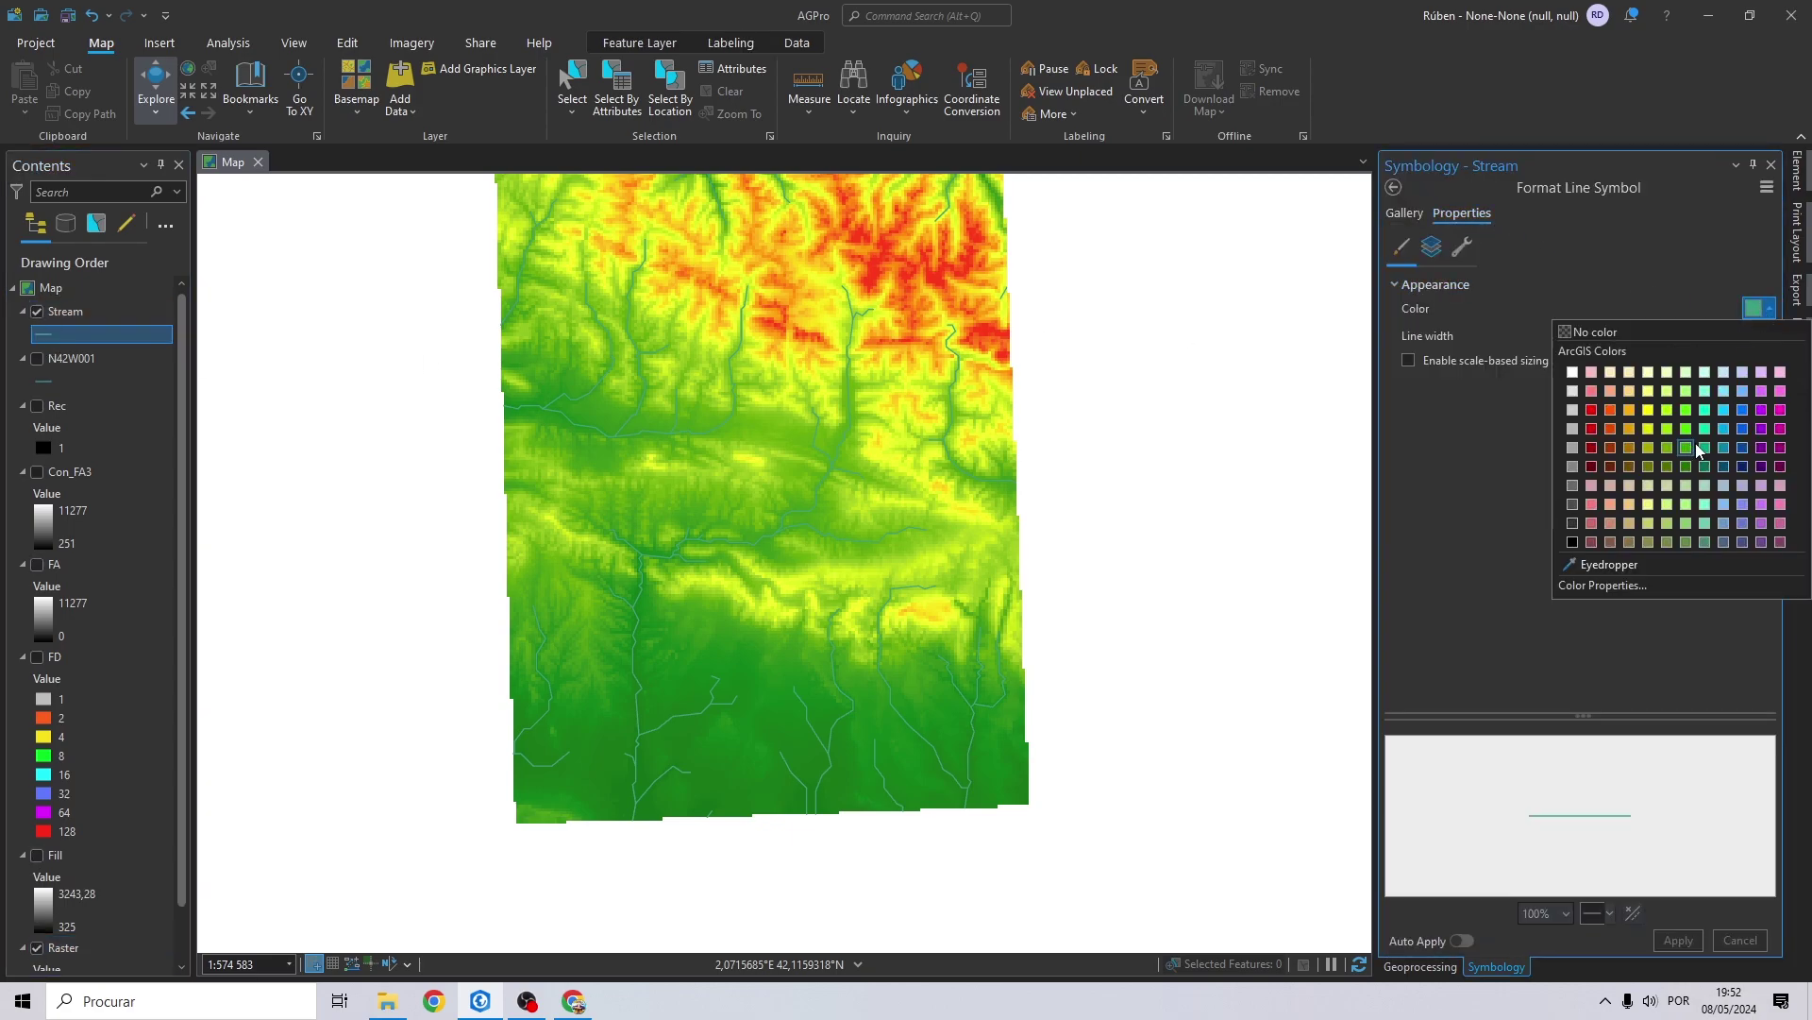
click(1742, 409)
click(1678, 940)
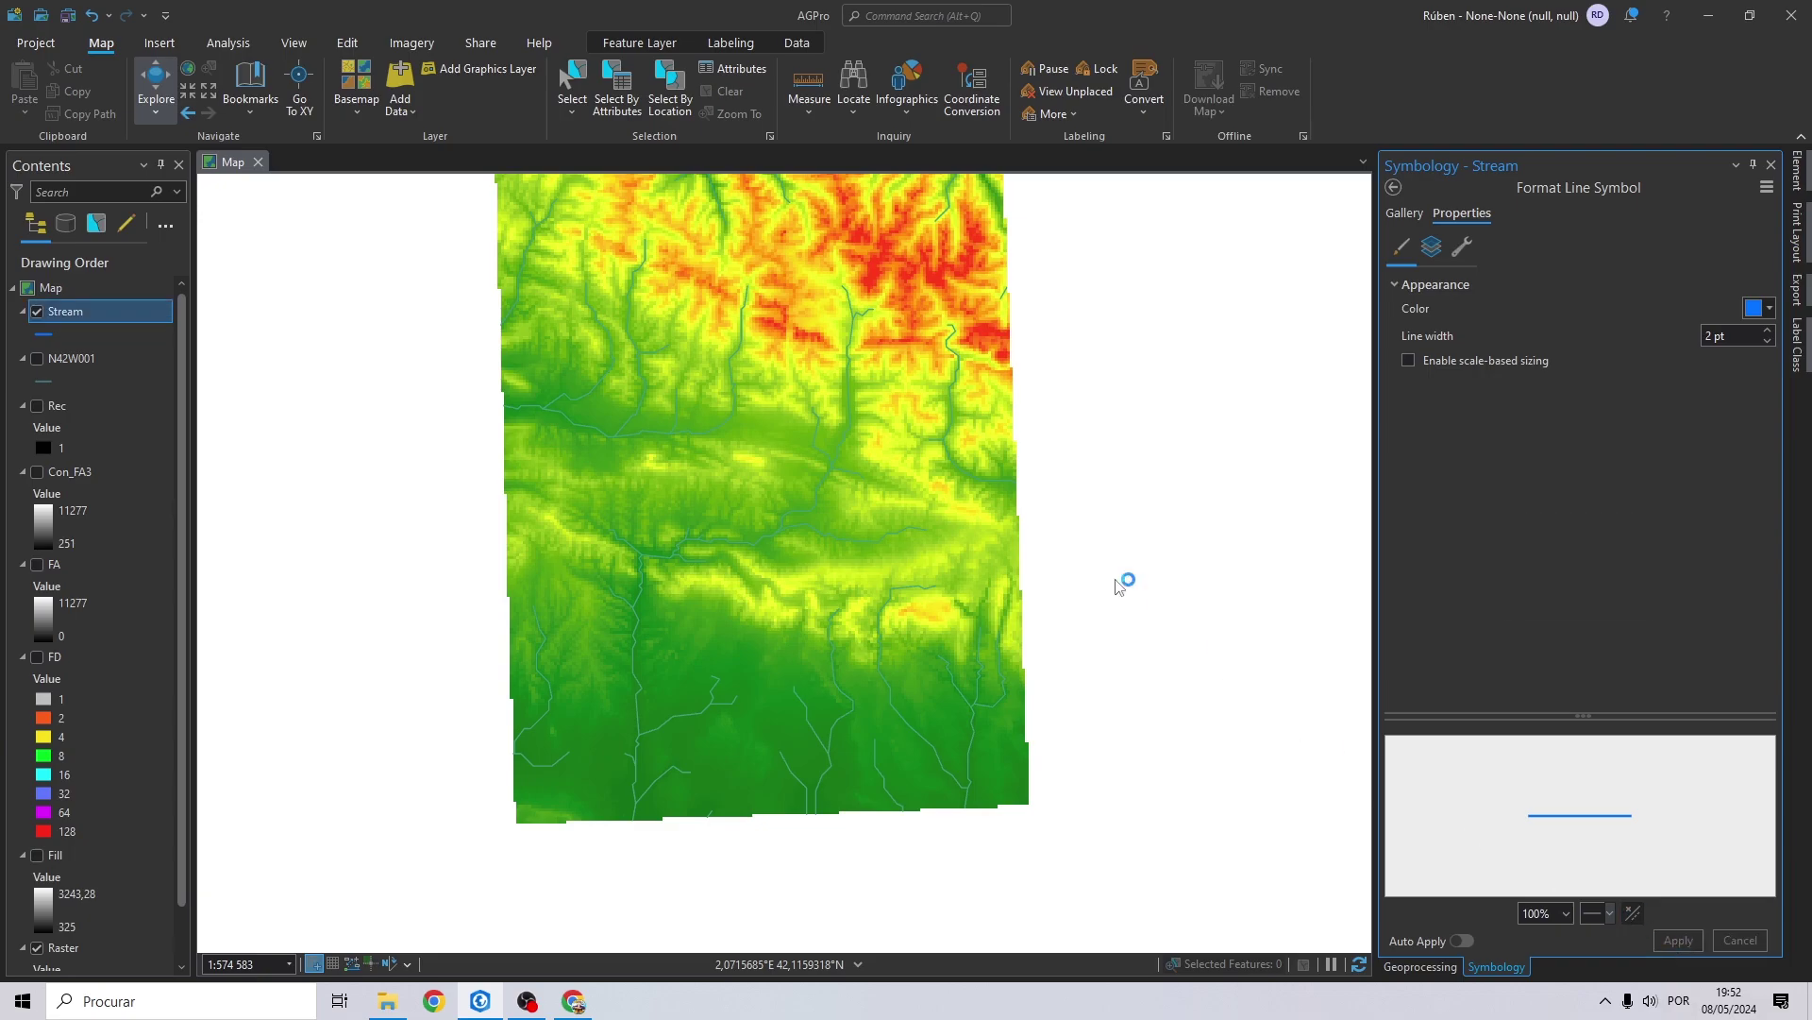
drag(935, 437, 875, 550)
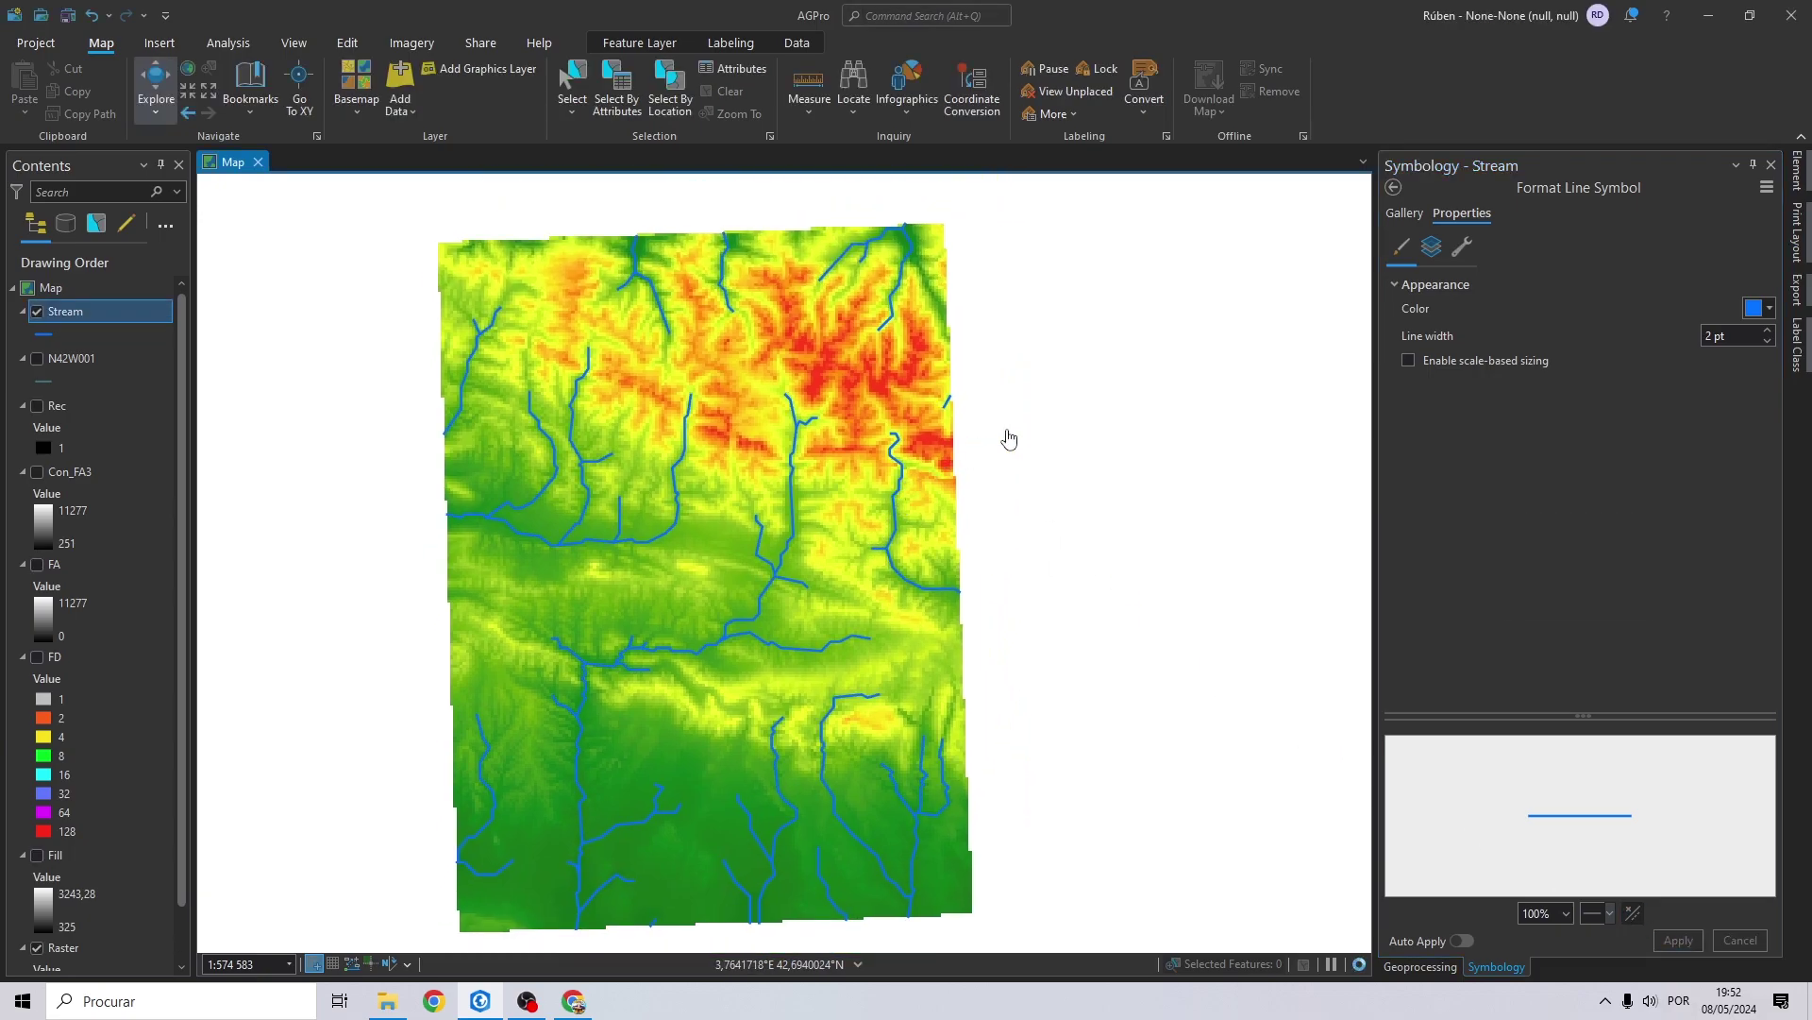
scroll(1038, 427, down, 2)
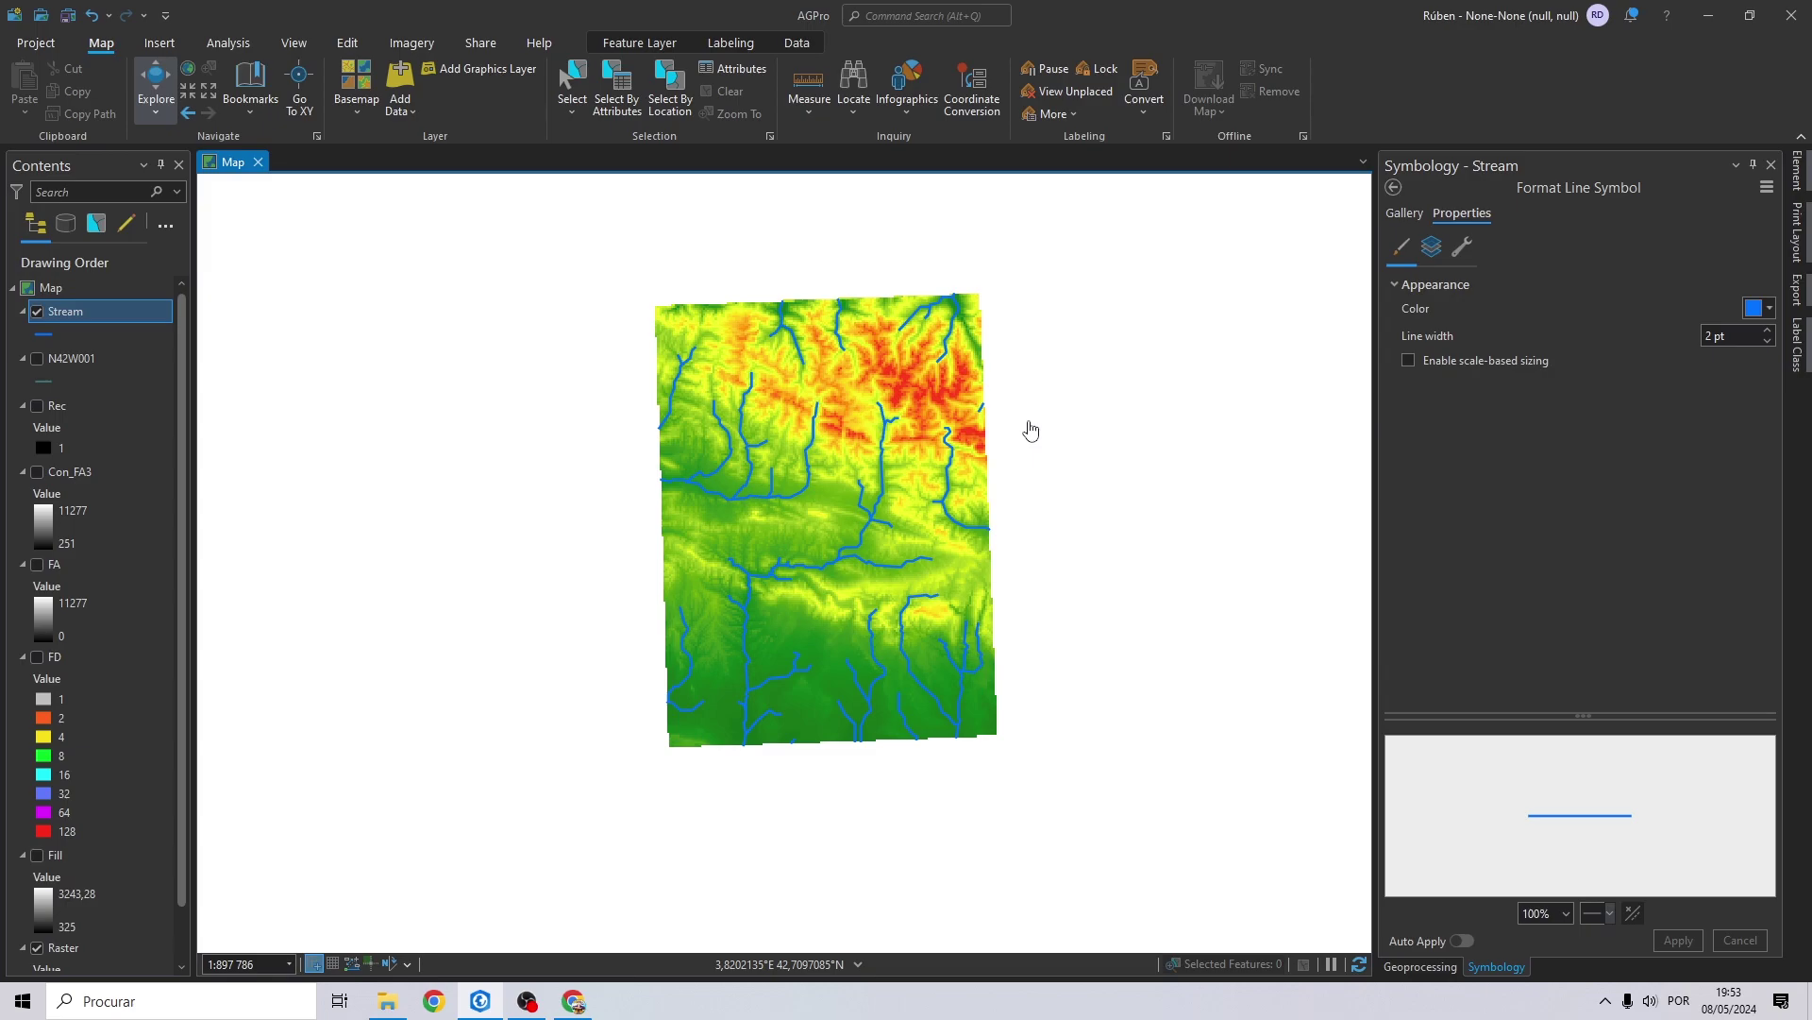
scroll(948, 403, up, 2)
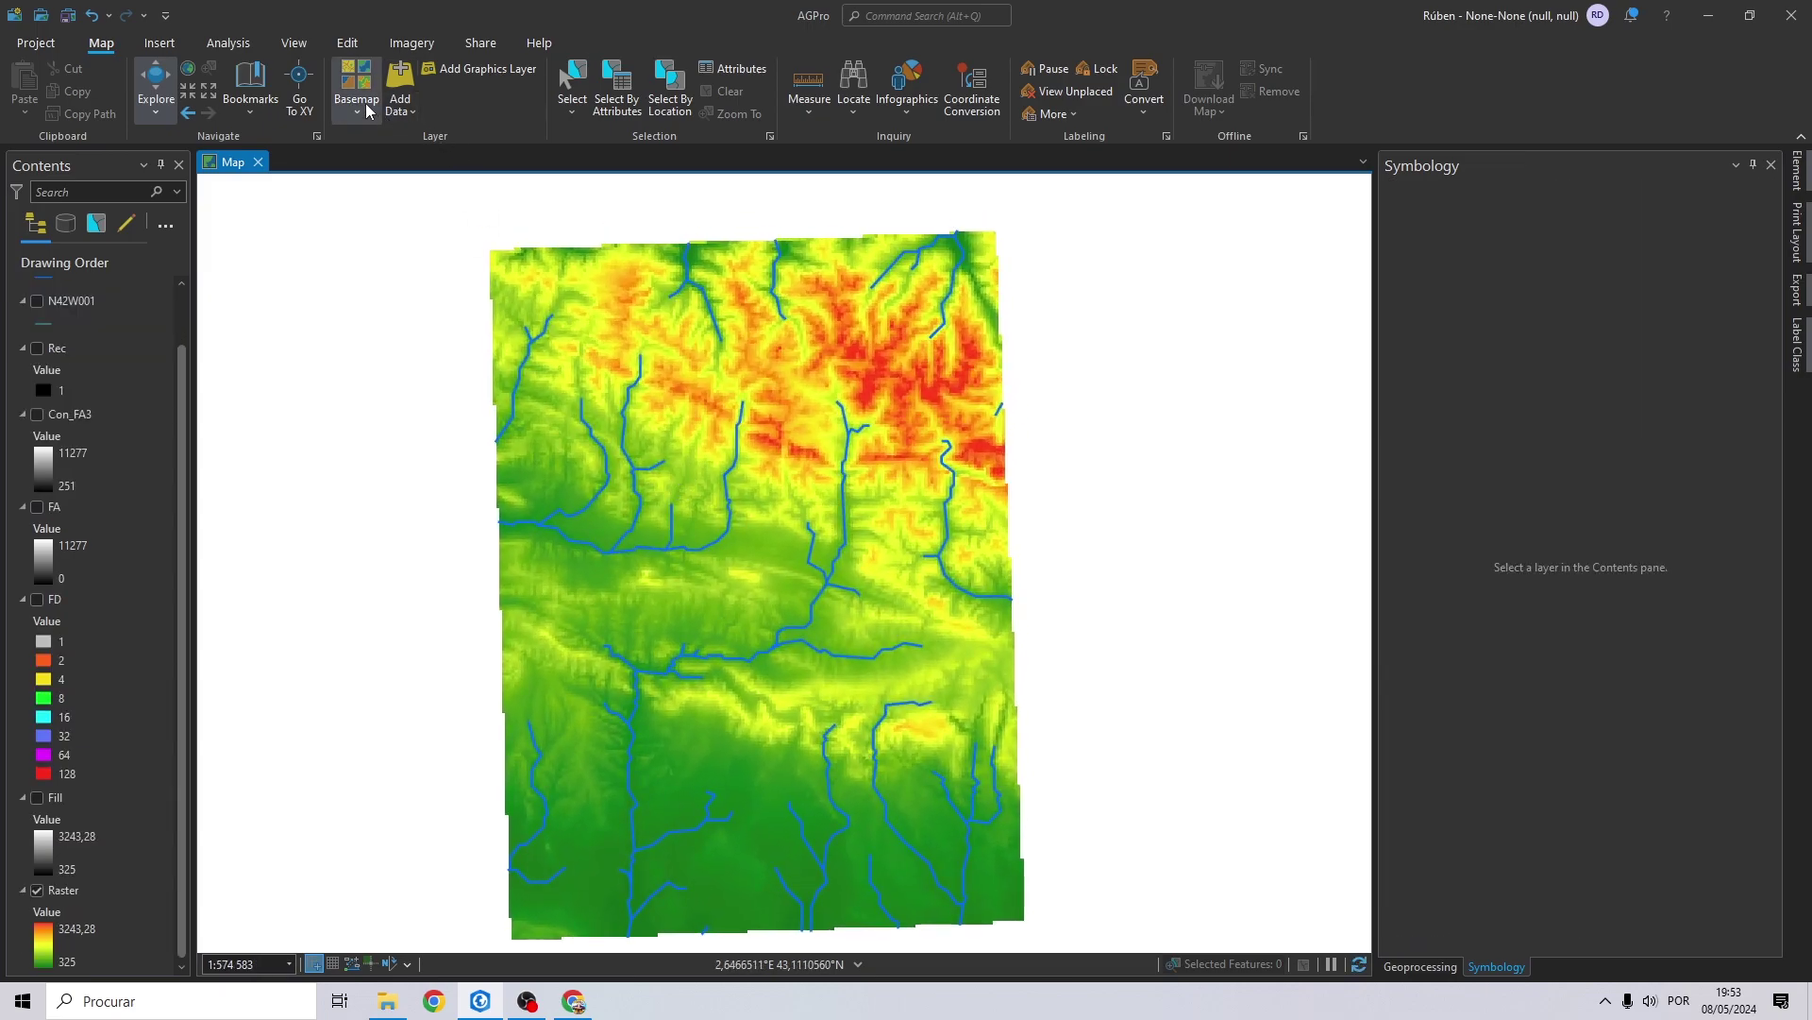
Switch to the Topographic basemap and hide the Raster layer beneath the blue streams.
click(367, 110)
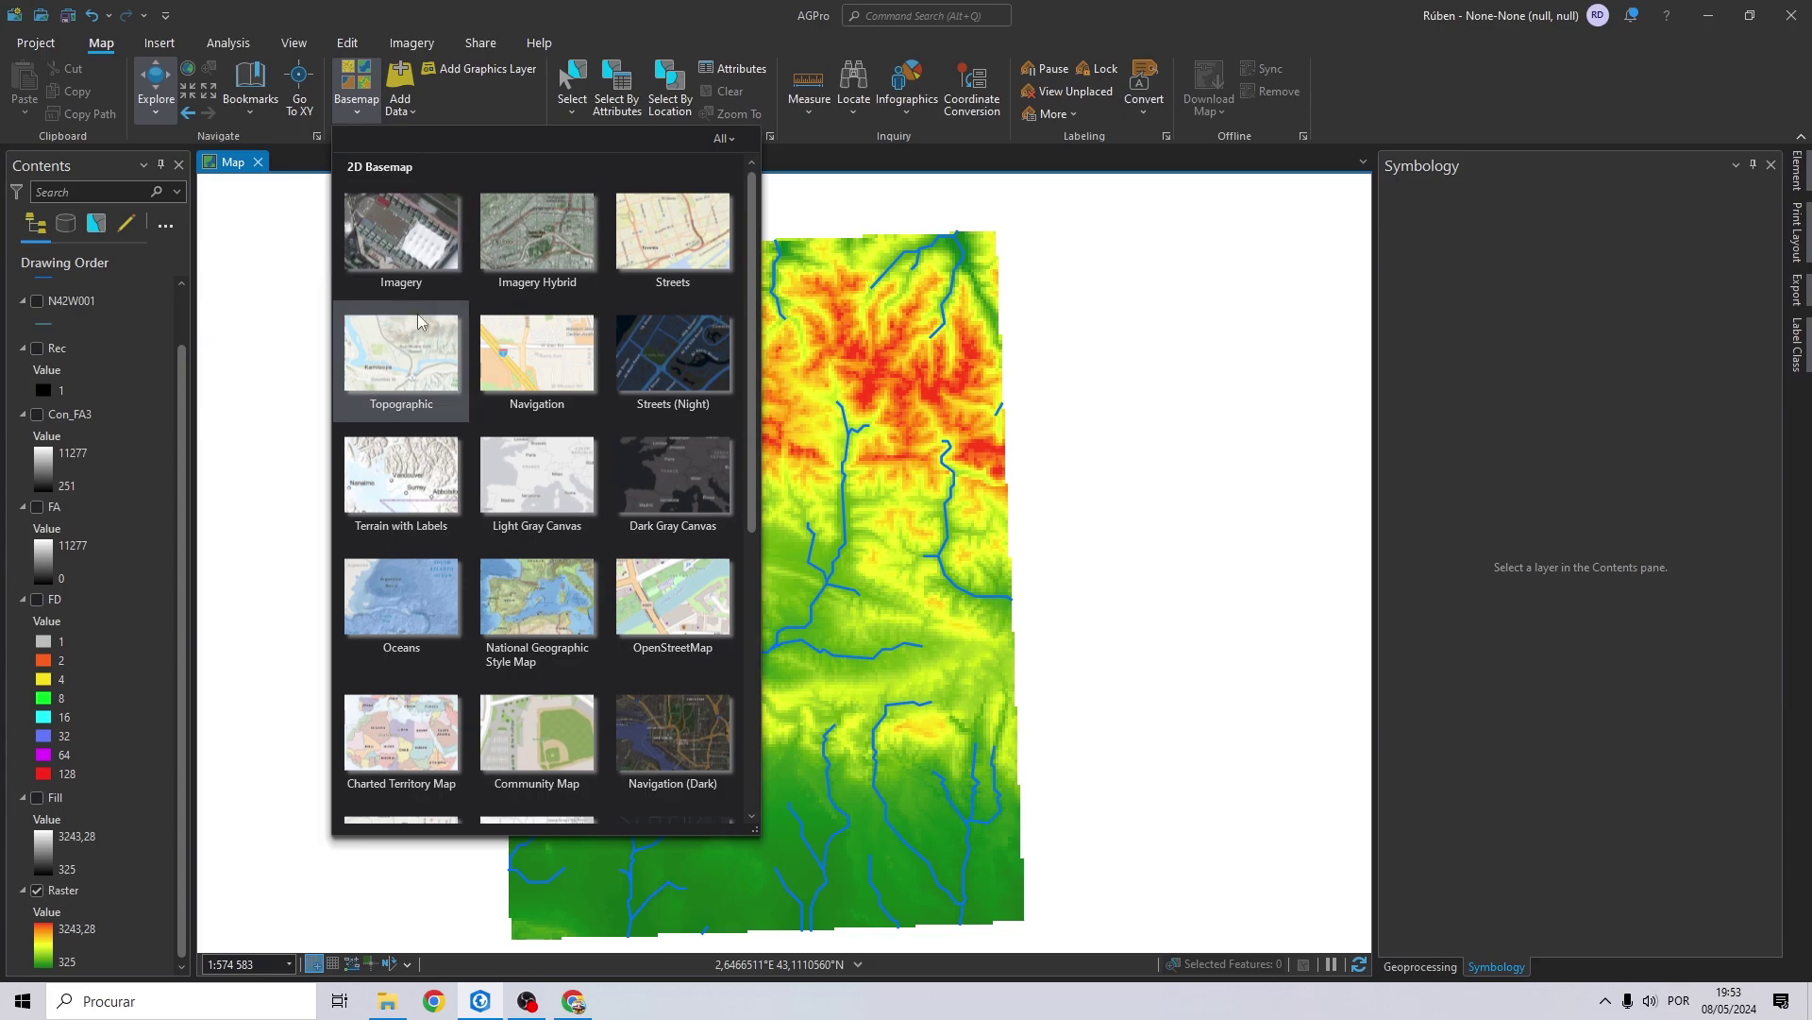
click(390, 393)
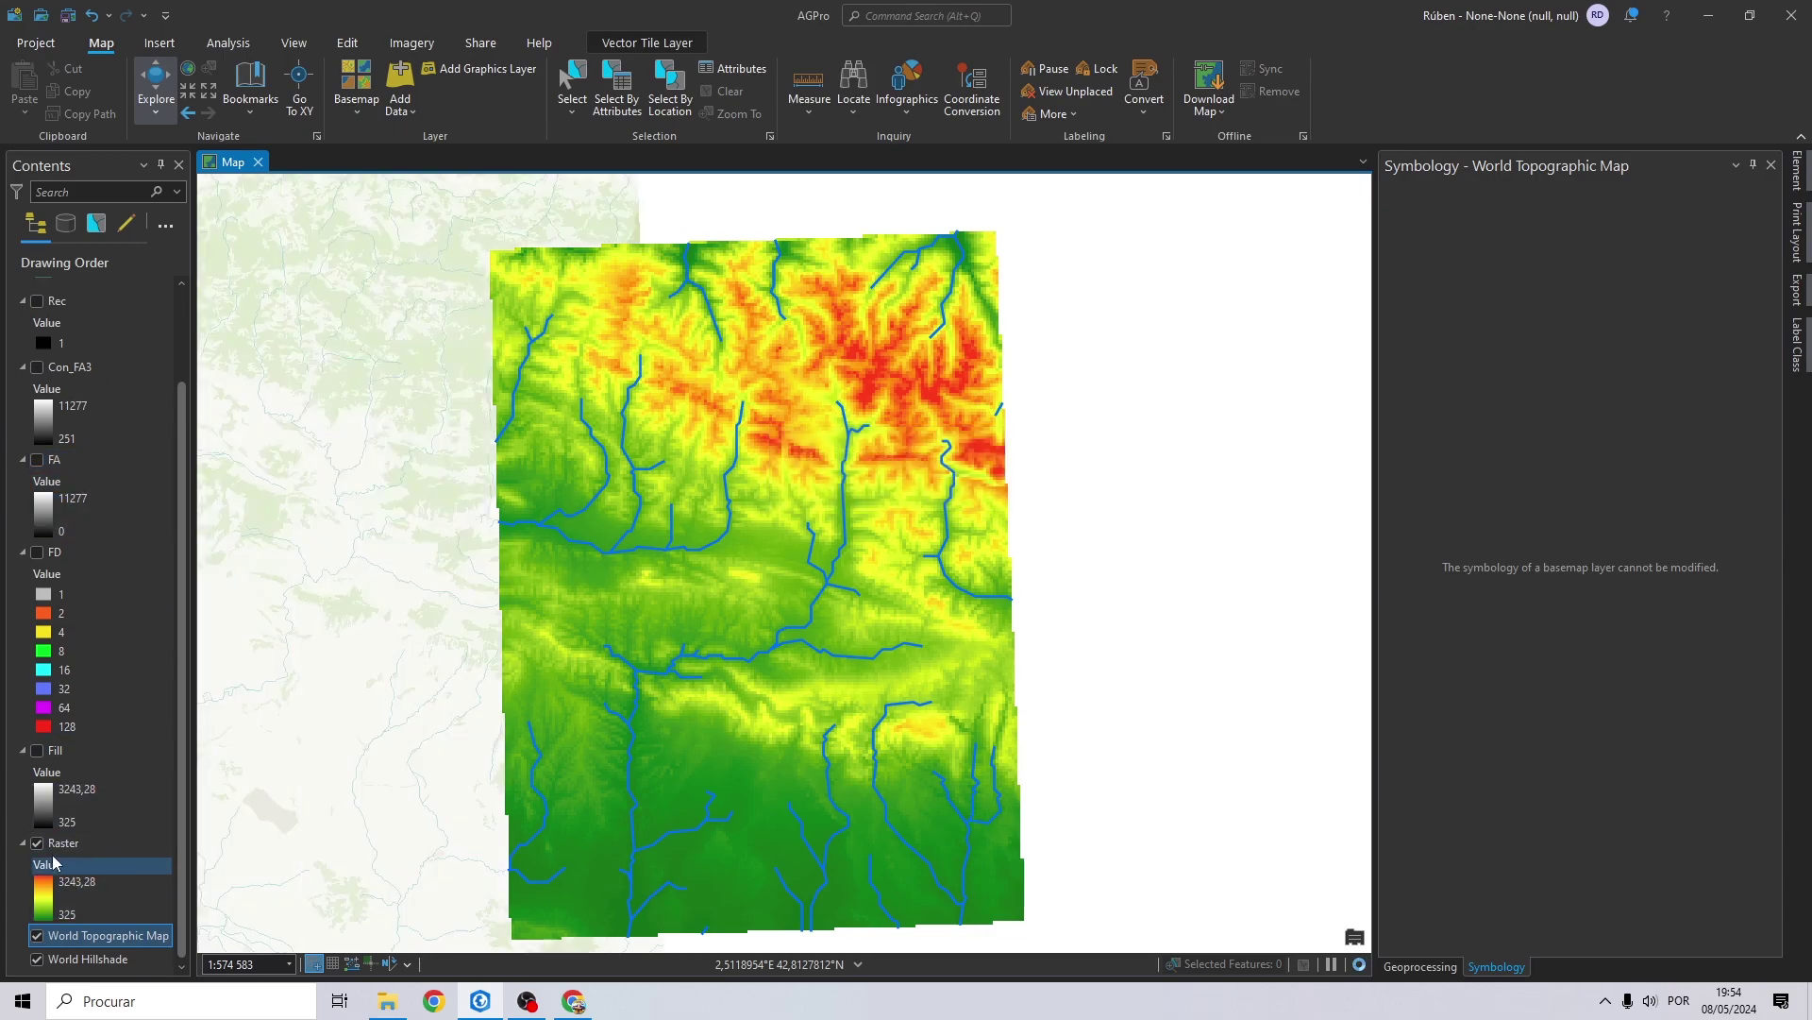
click(37, 842)
scroll(571, 548, up, 5)
Pan and zoom along the streams from Jaca past Villanúa to Canfranc-Estación.
drag(950, 713, 708, 711)
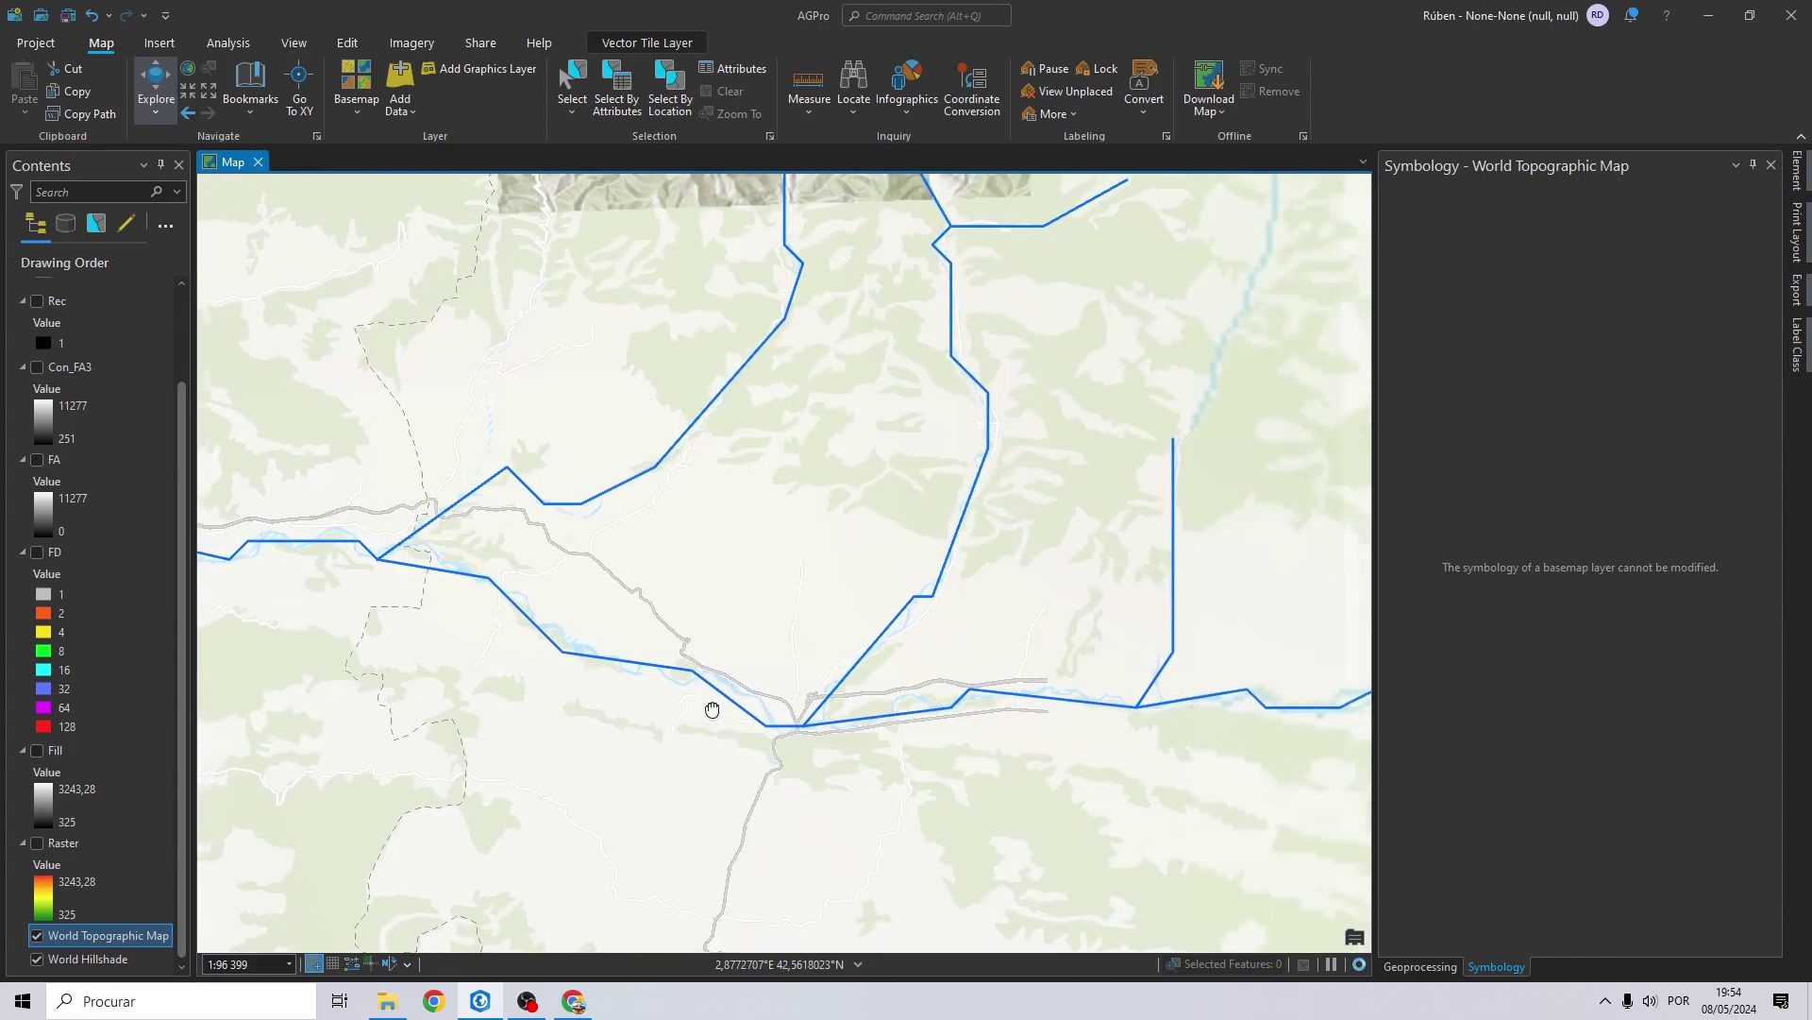
drag(888, 719, 703, 656)
scroll(897, 529, up, 3)
drag(989, 632, 564, 644)
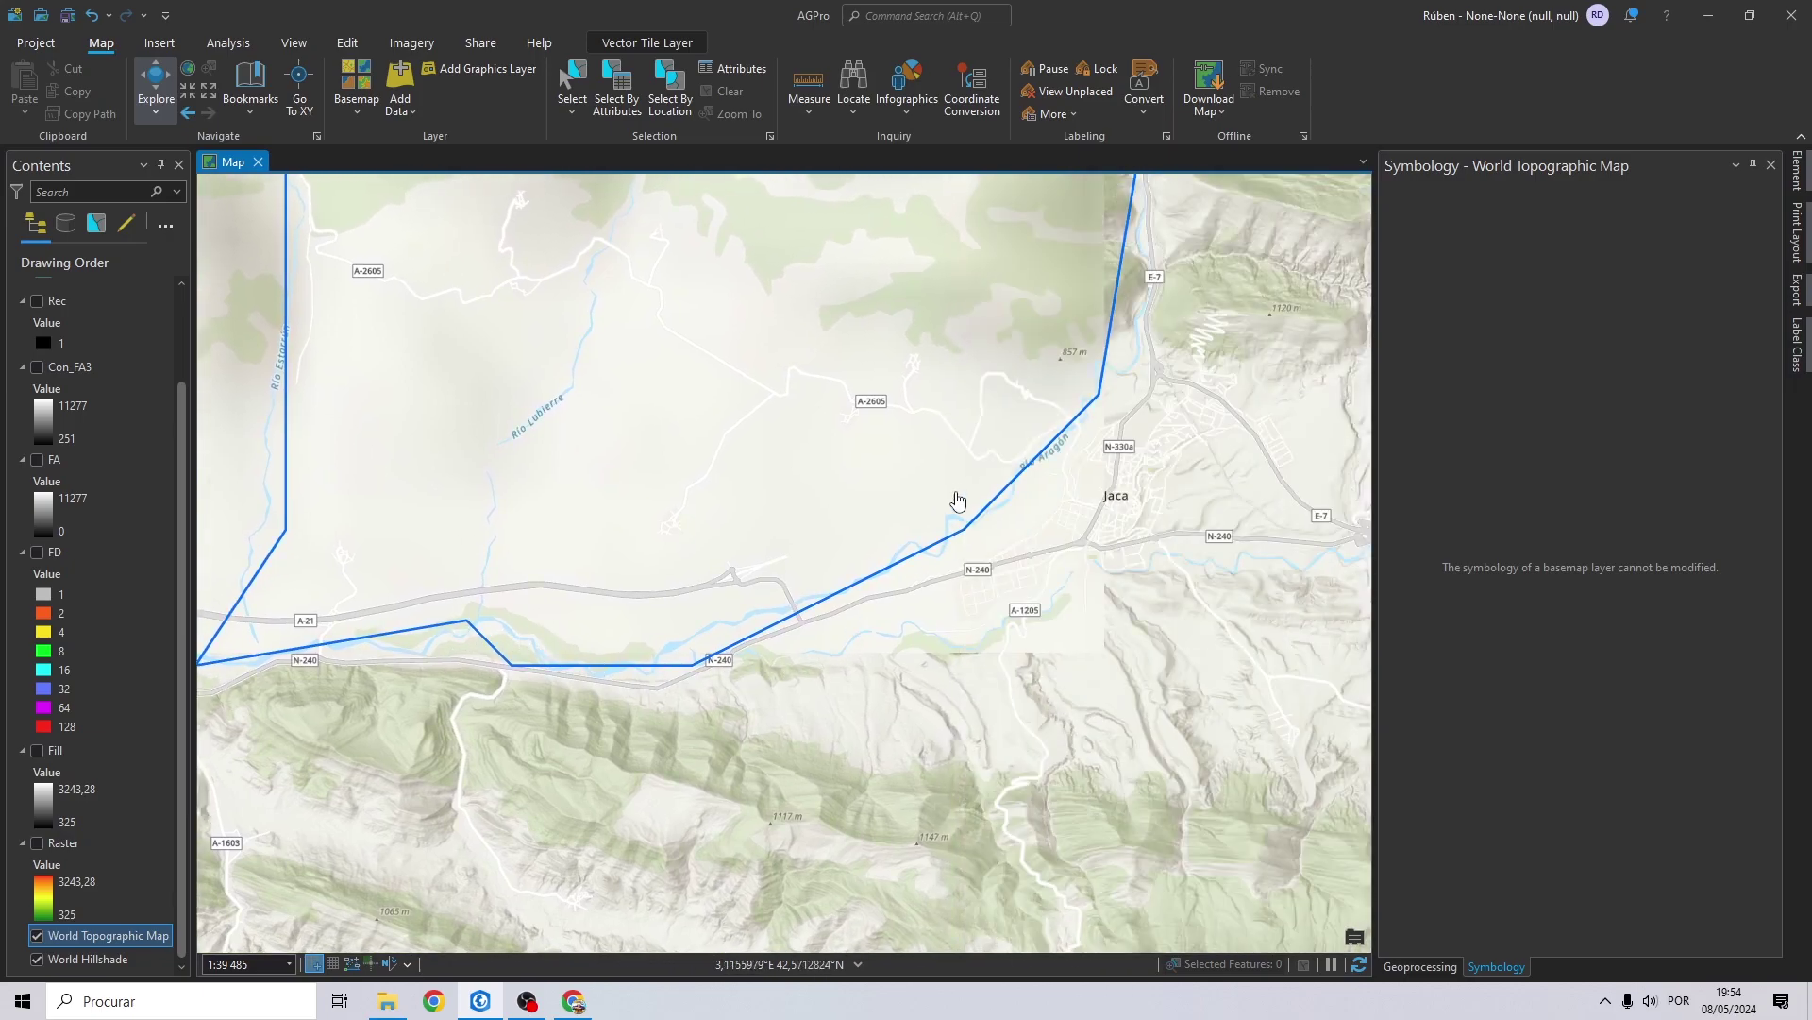
drag(960, 493, 818, 720)
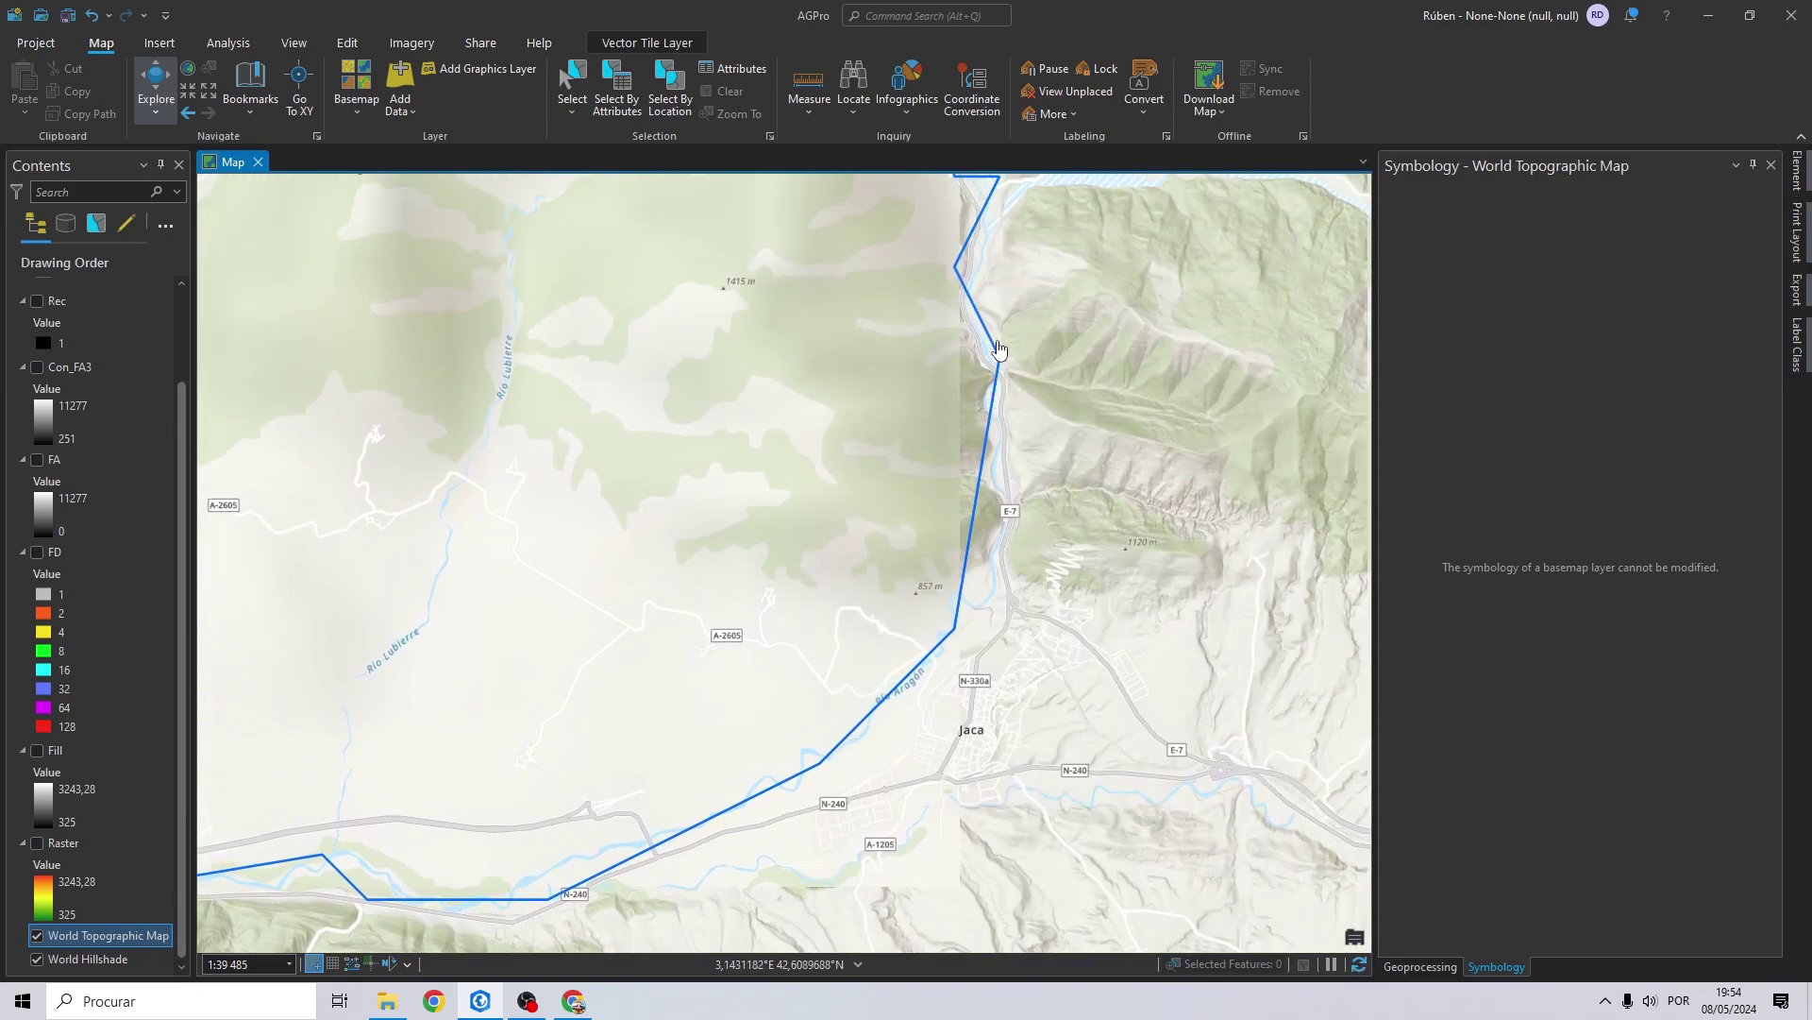
drag(998, 302, 943, 571)
drag(897, 230, 900, 440)
drag(967, 275, 796, 567)
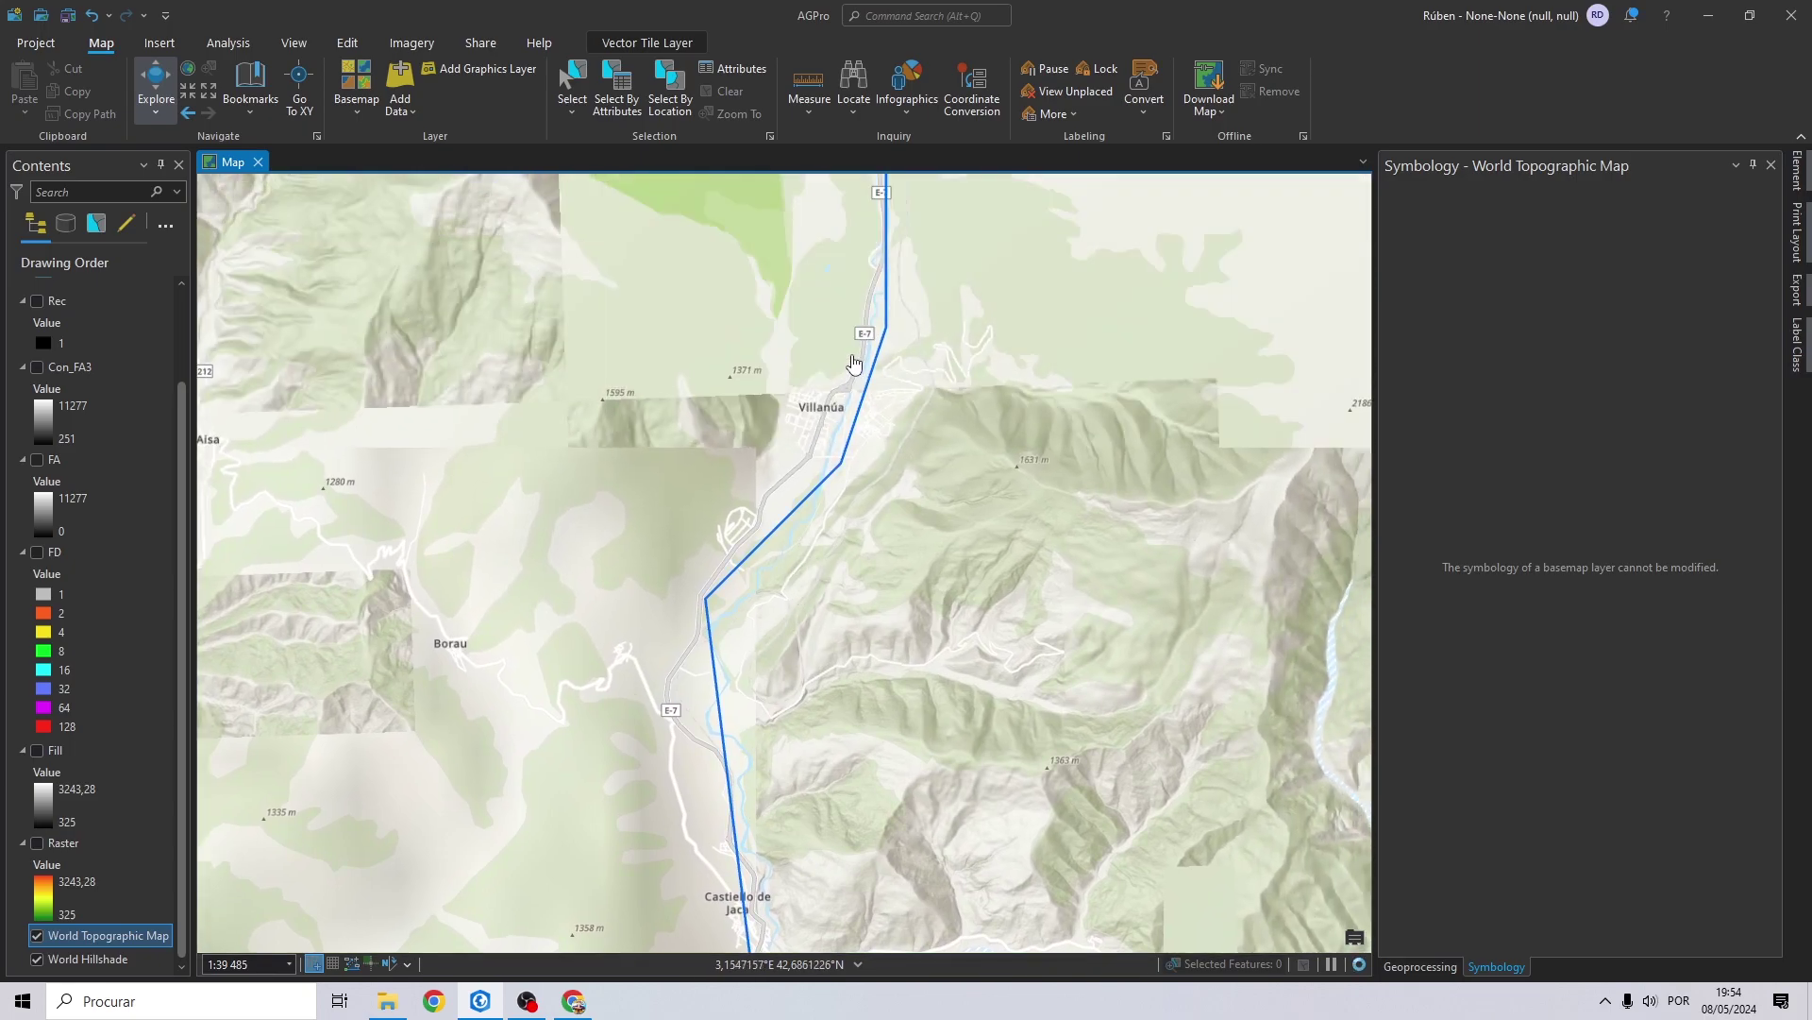
drag(853, 364, 817, 538)
drag(926, 368, 906, 680)
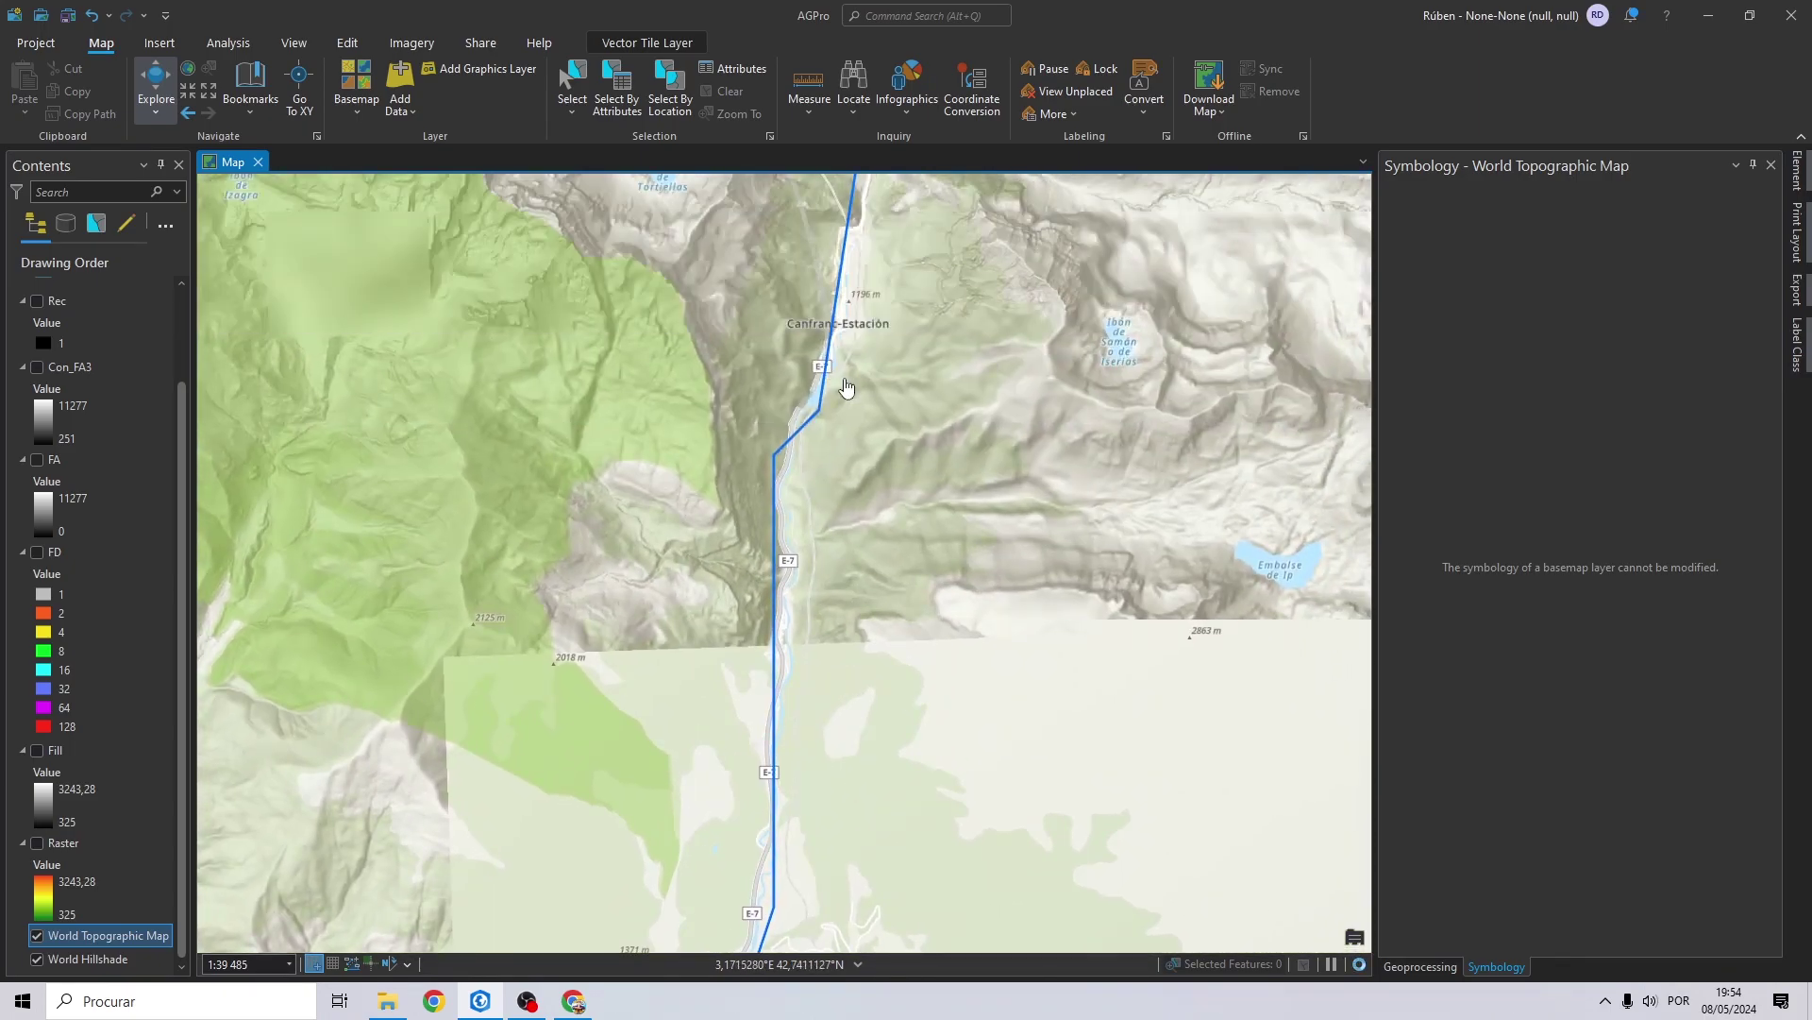
drag(882, 295, 815, 570)
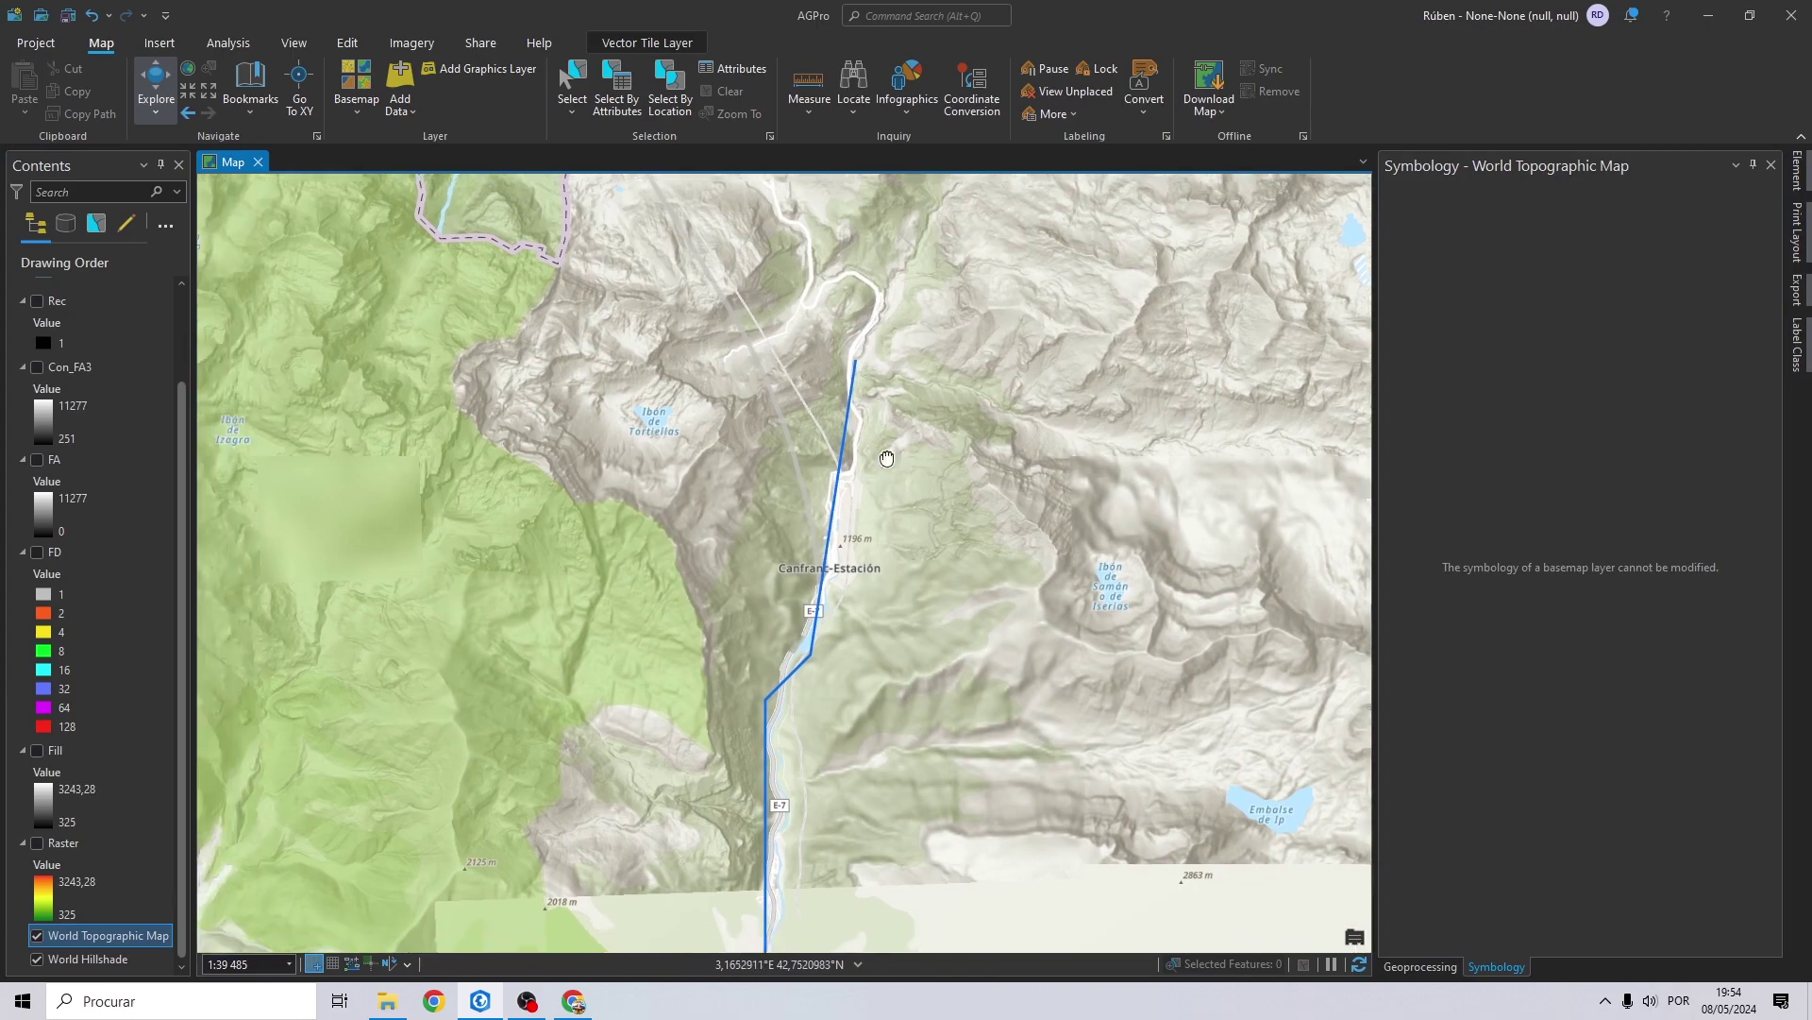
scroll(545, 358, down, 4)
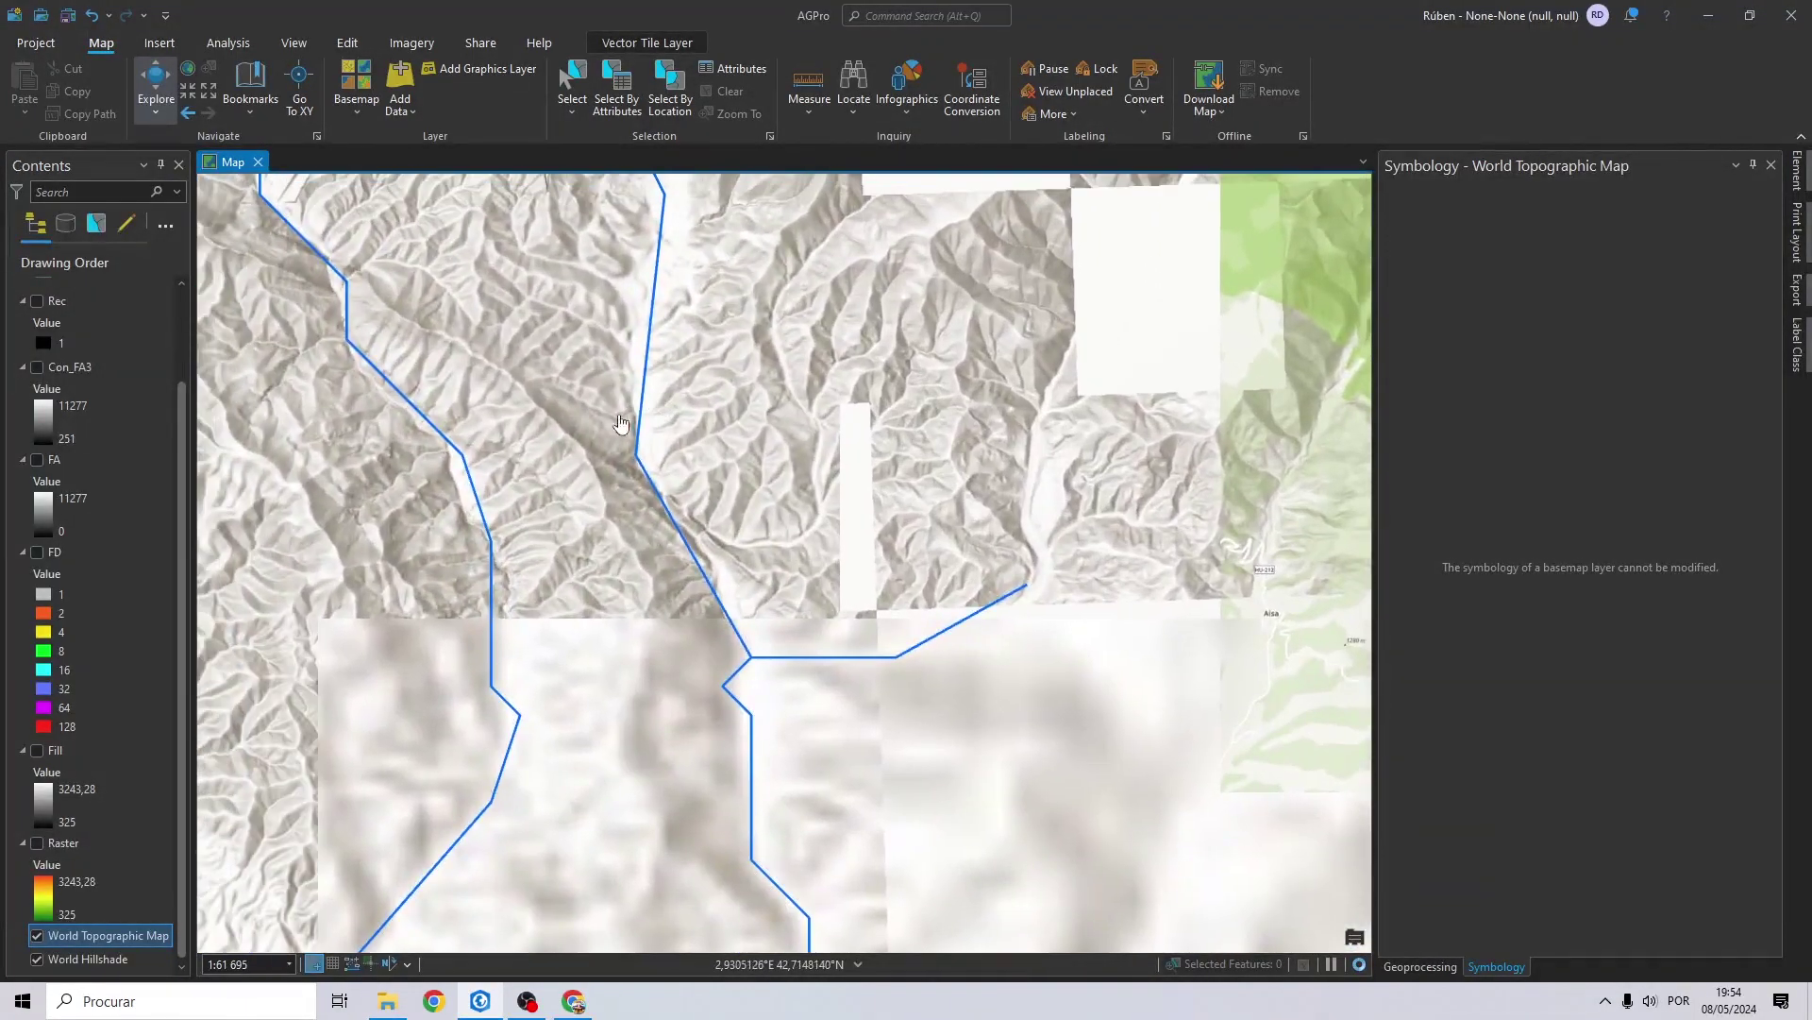